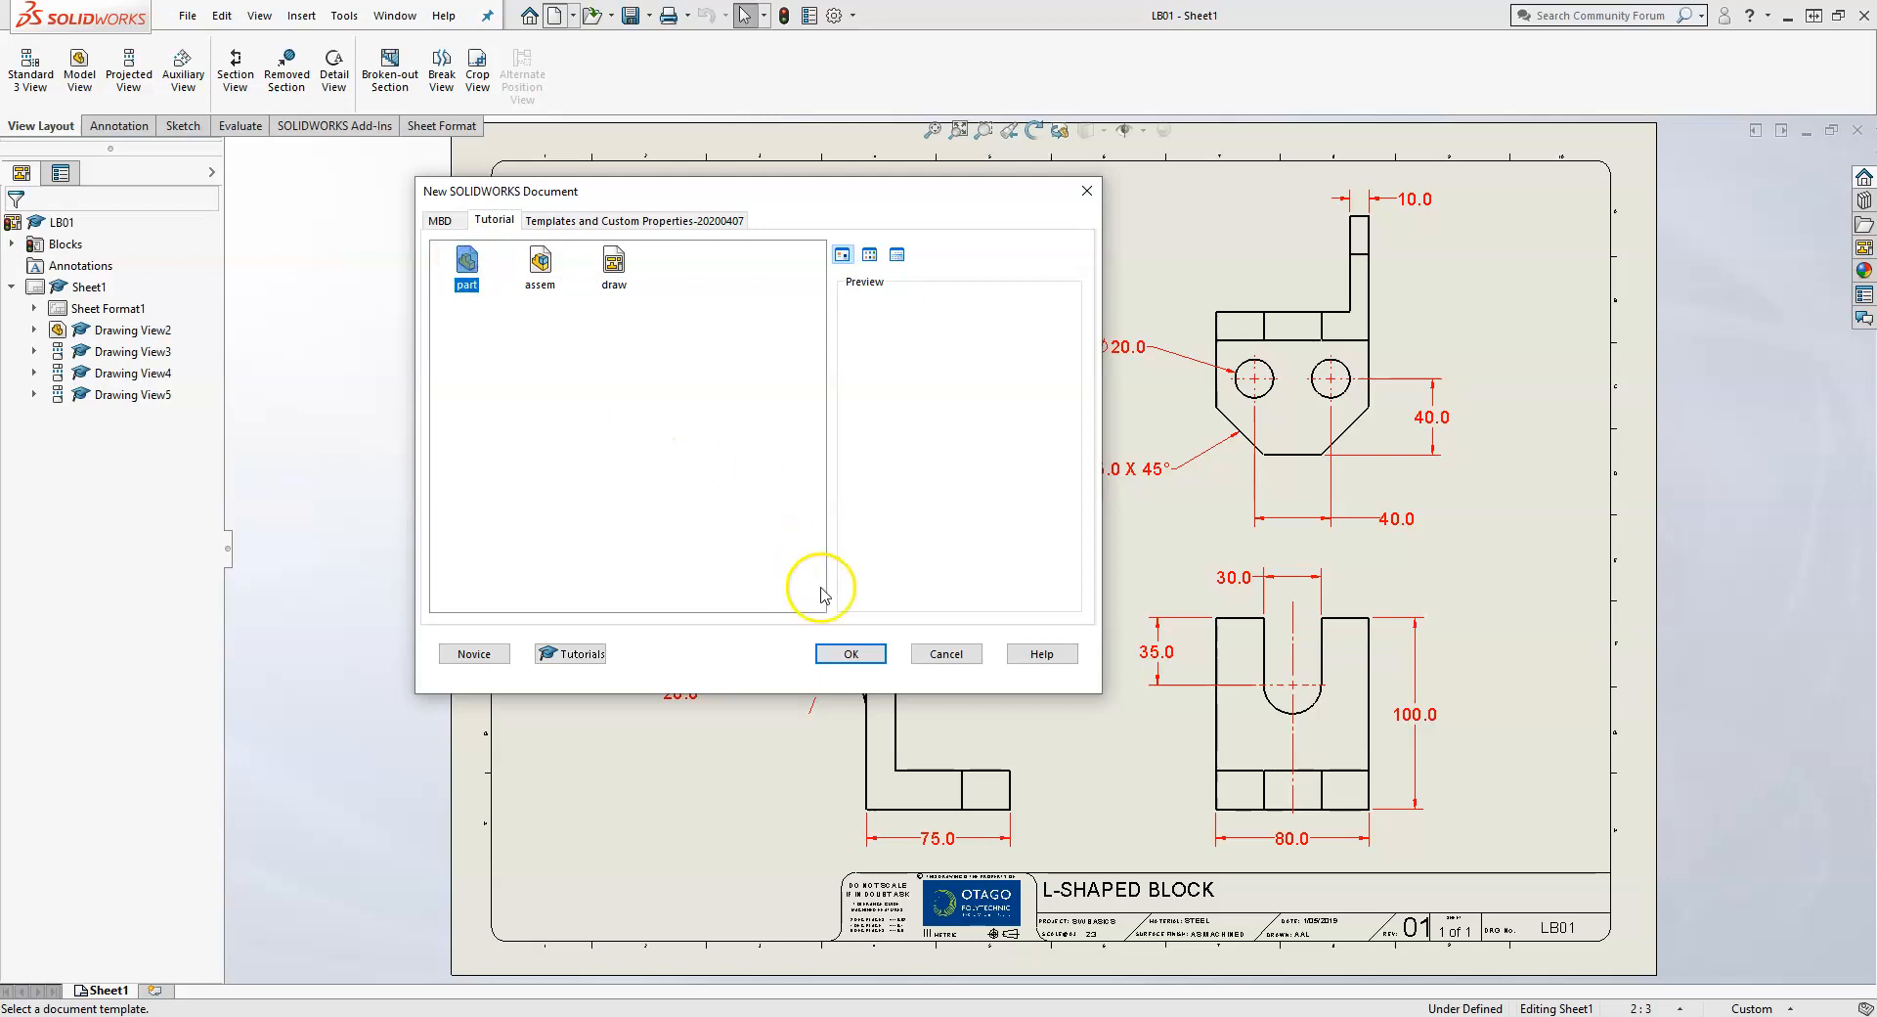
- Create a new part from the Tutorial part template and show the reference planes in the model view
left_click(850, 654)
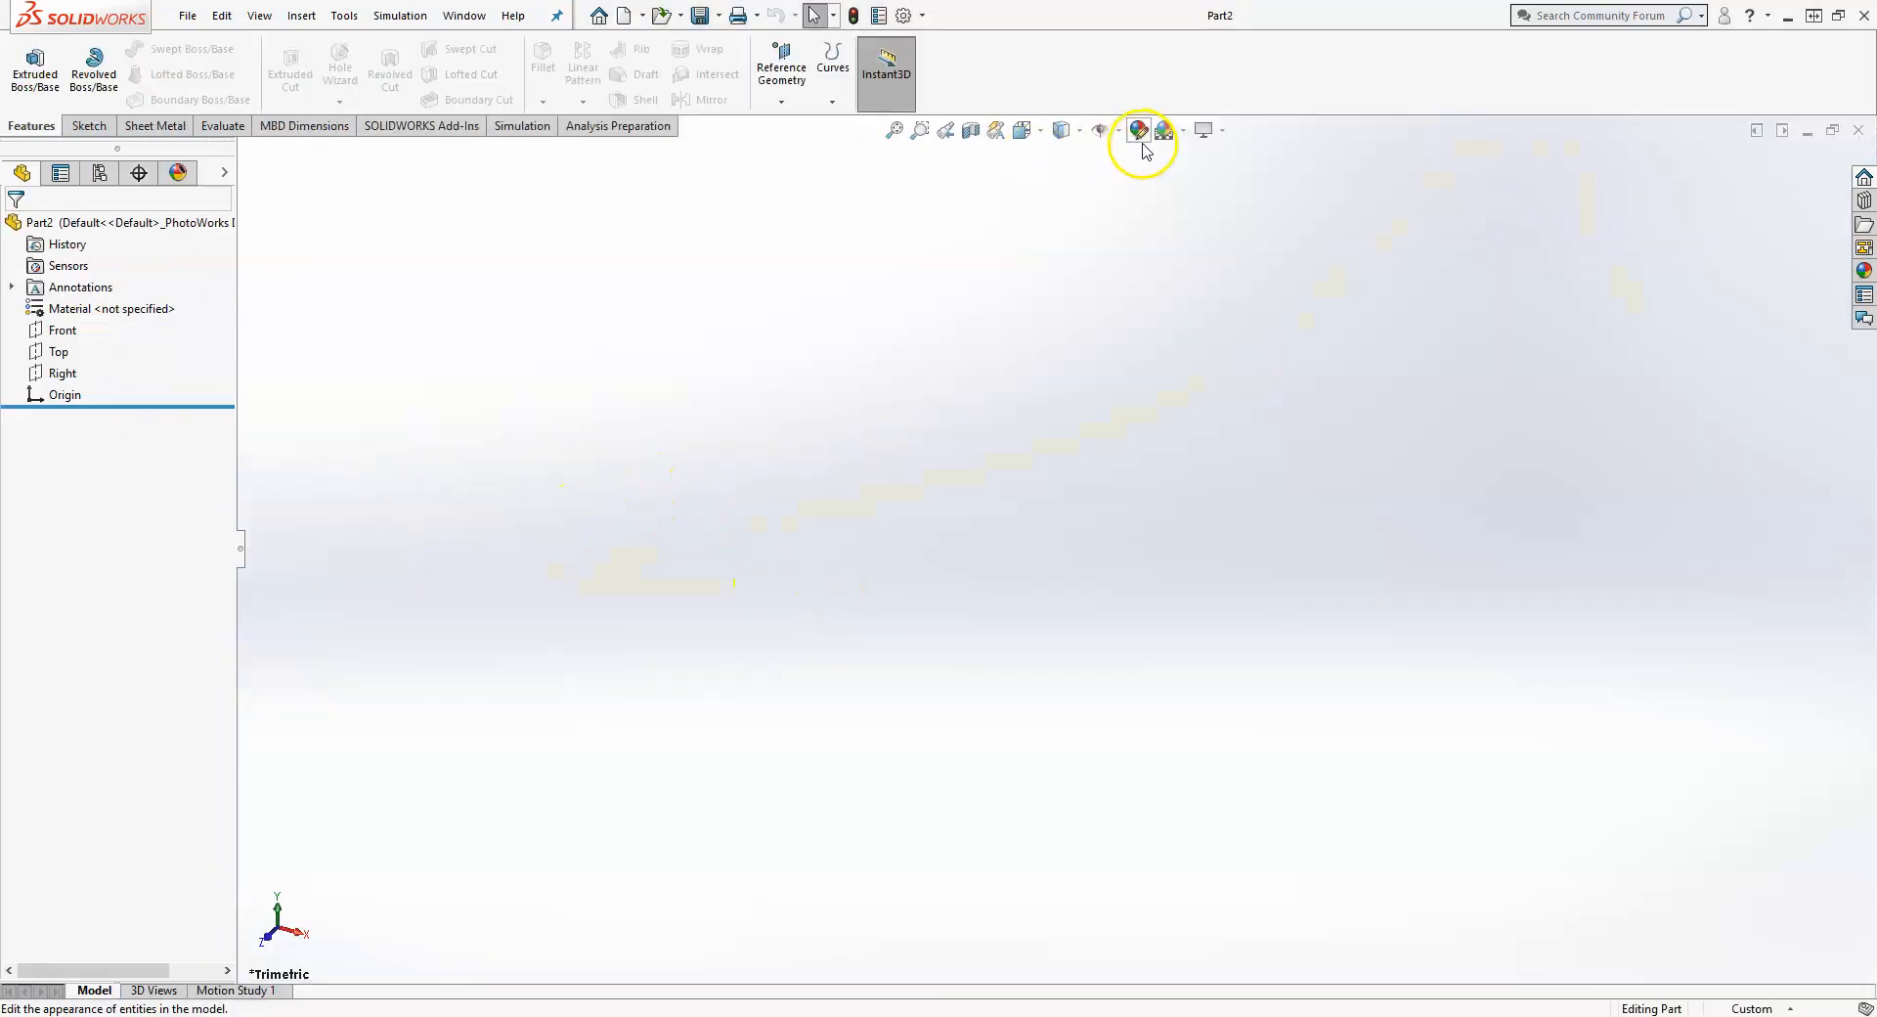
left_click(1119, 140)
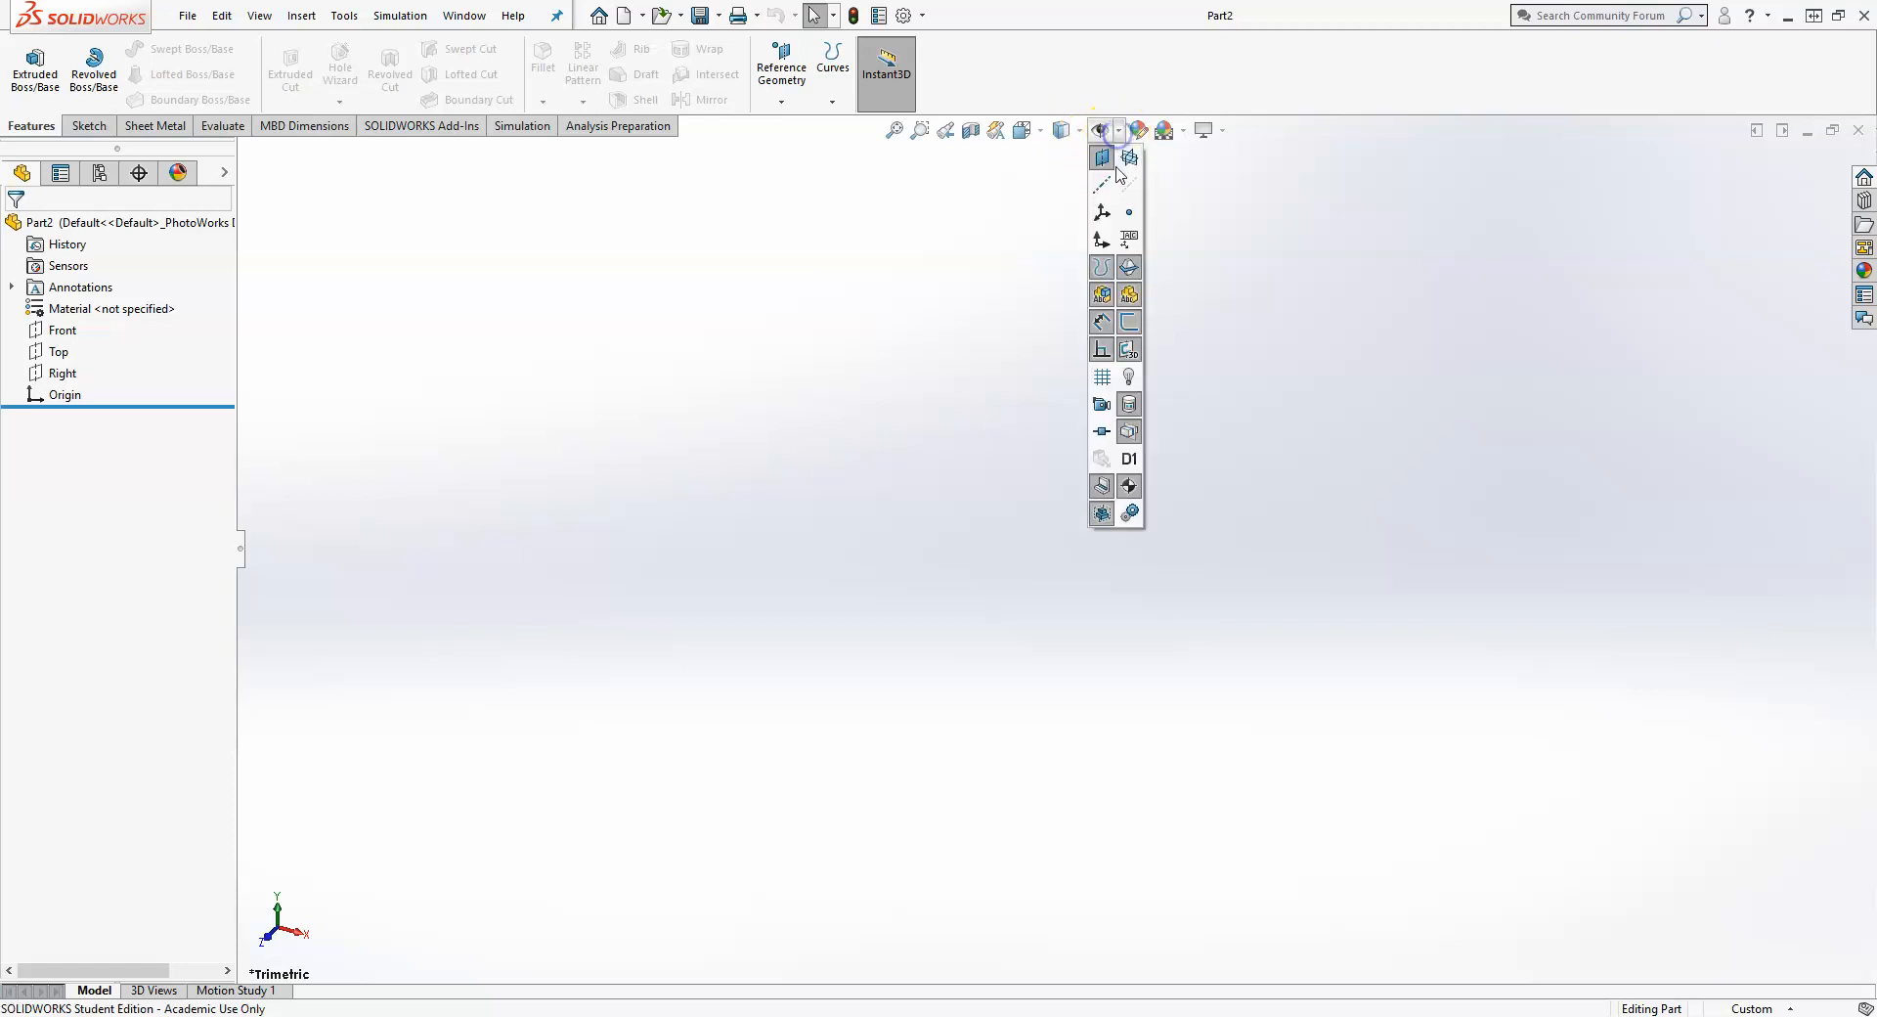
left_click(1114, 162)
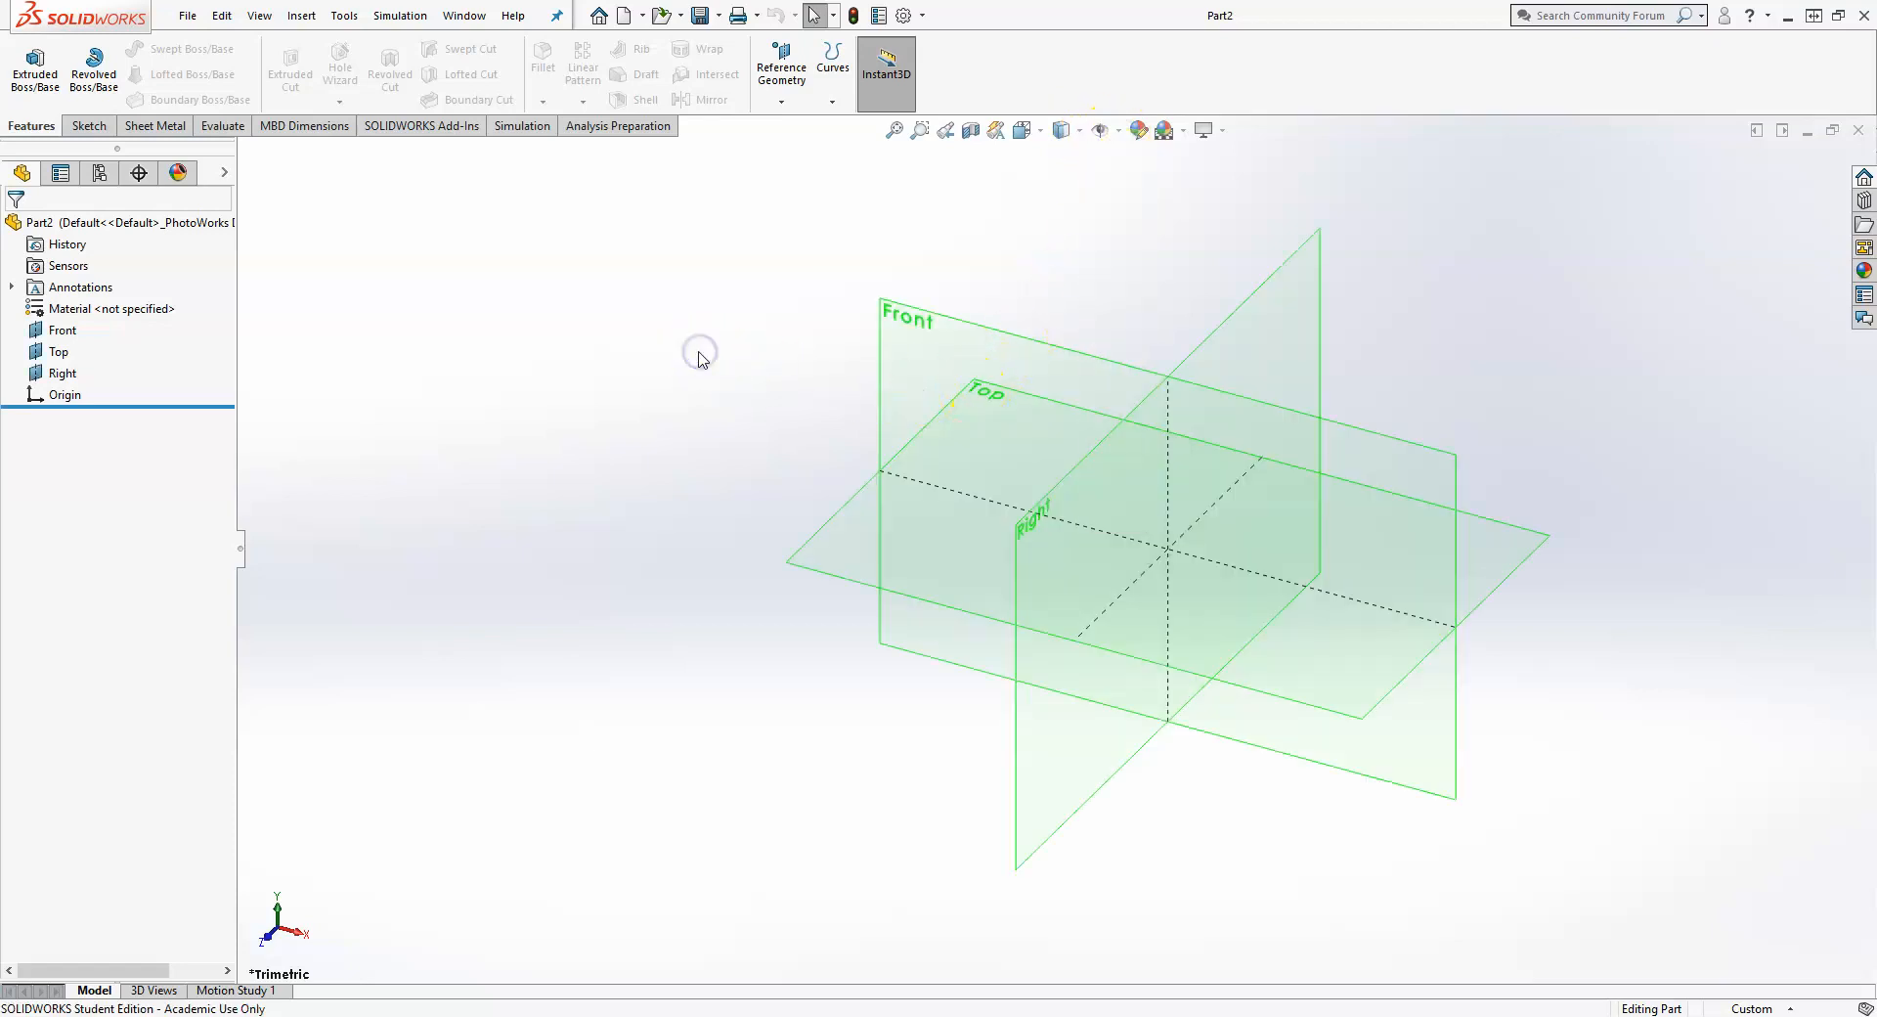
- Start a sketch on the Front plane and hide the reference planes
left_click(953, 370)
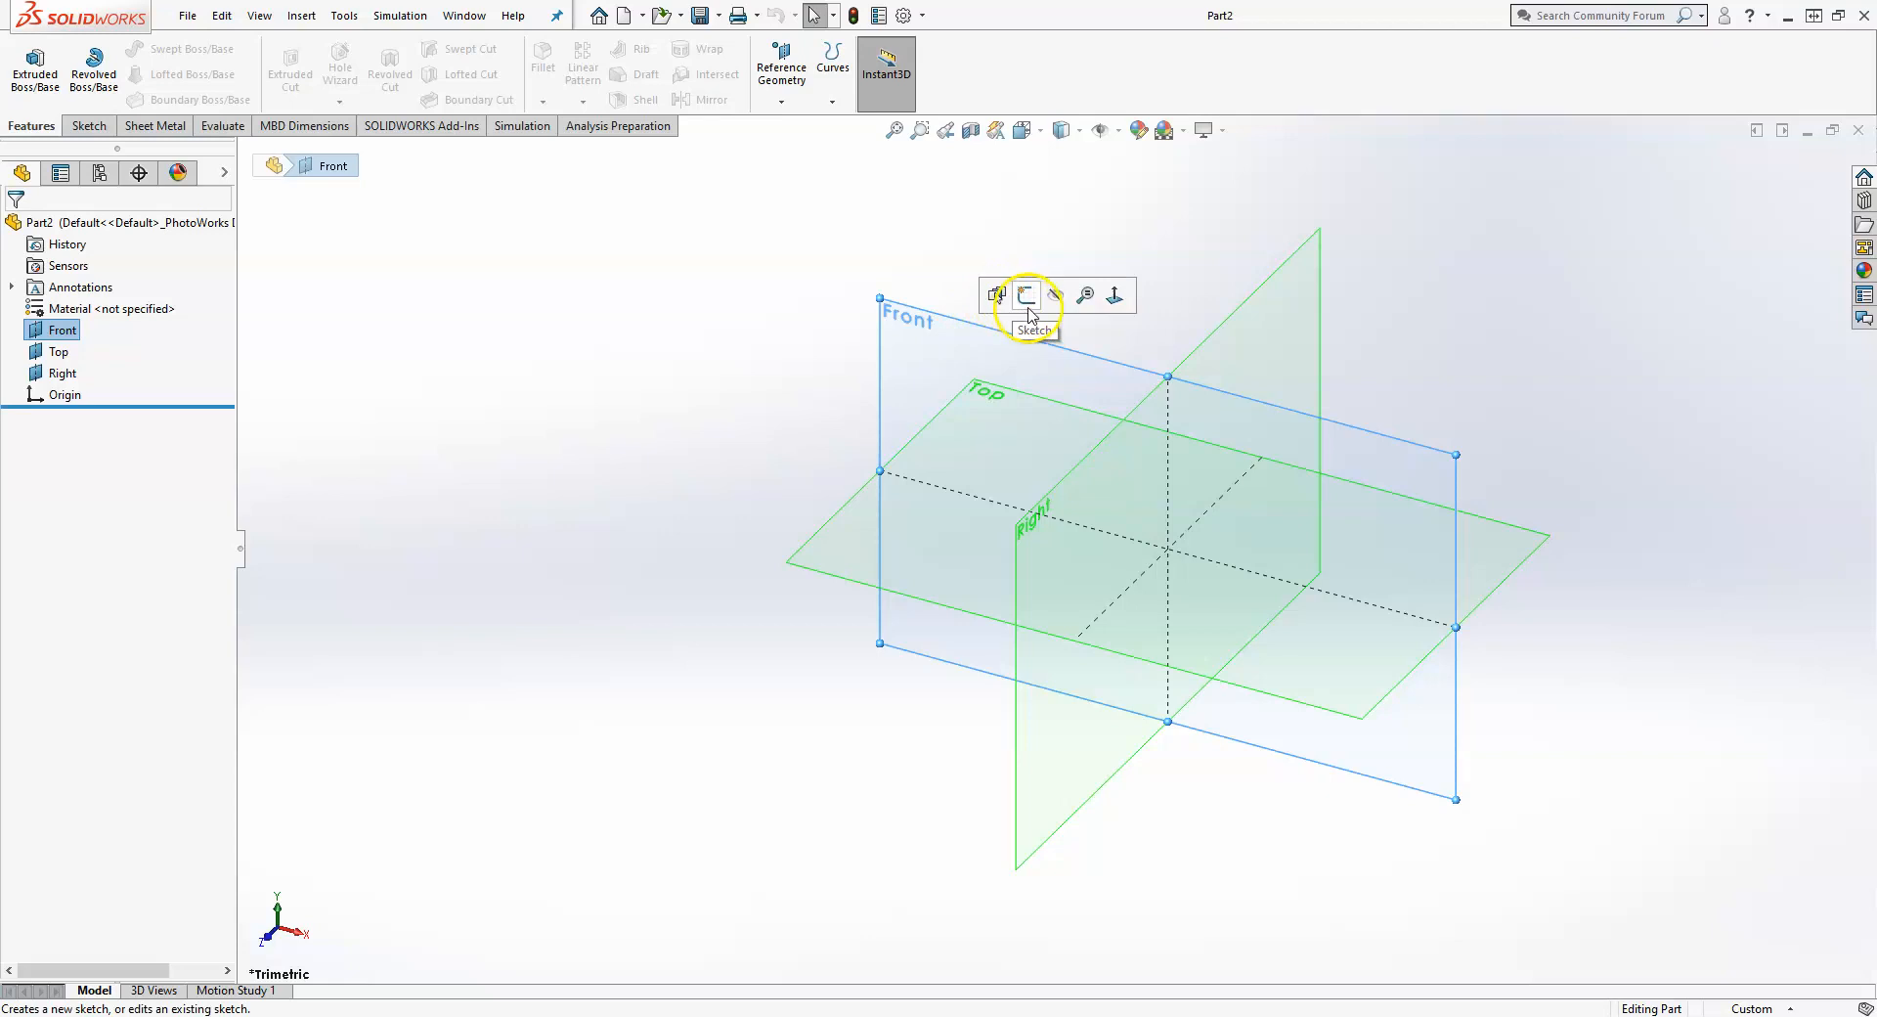
left_click(1028, 309)
scroll(1186, 467, "down", 2)
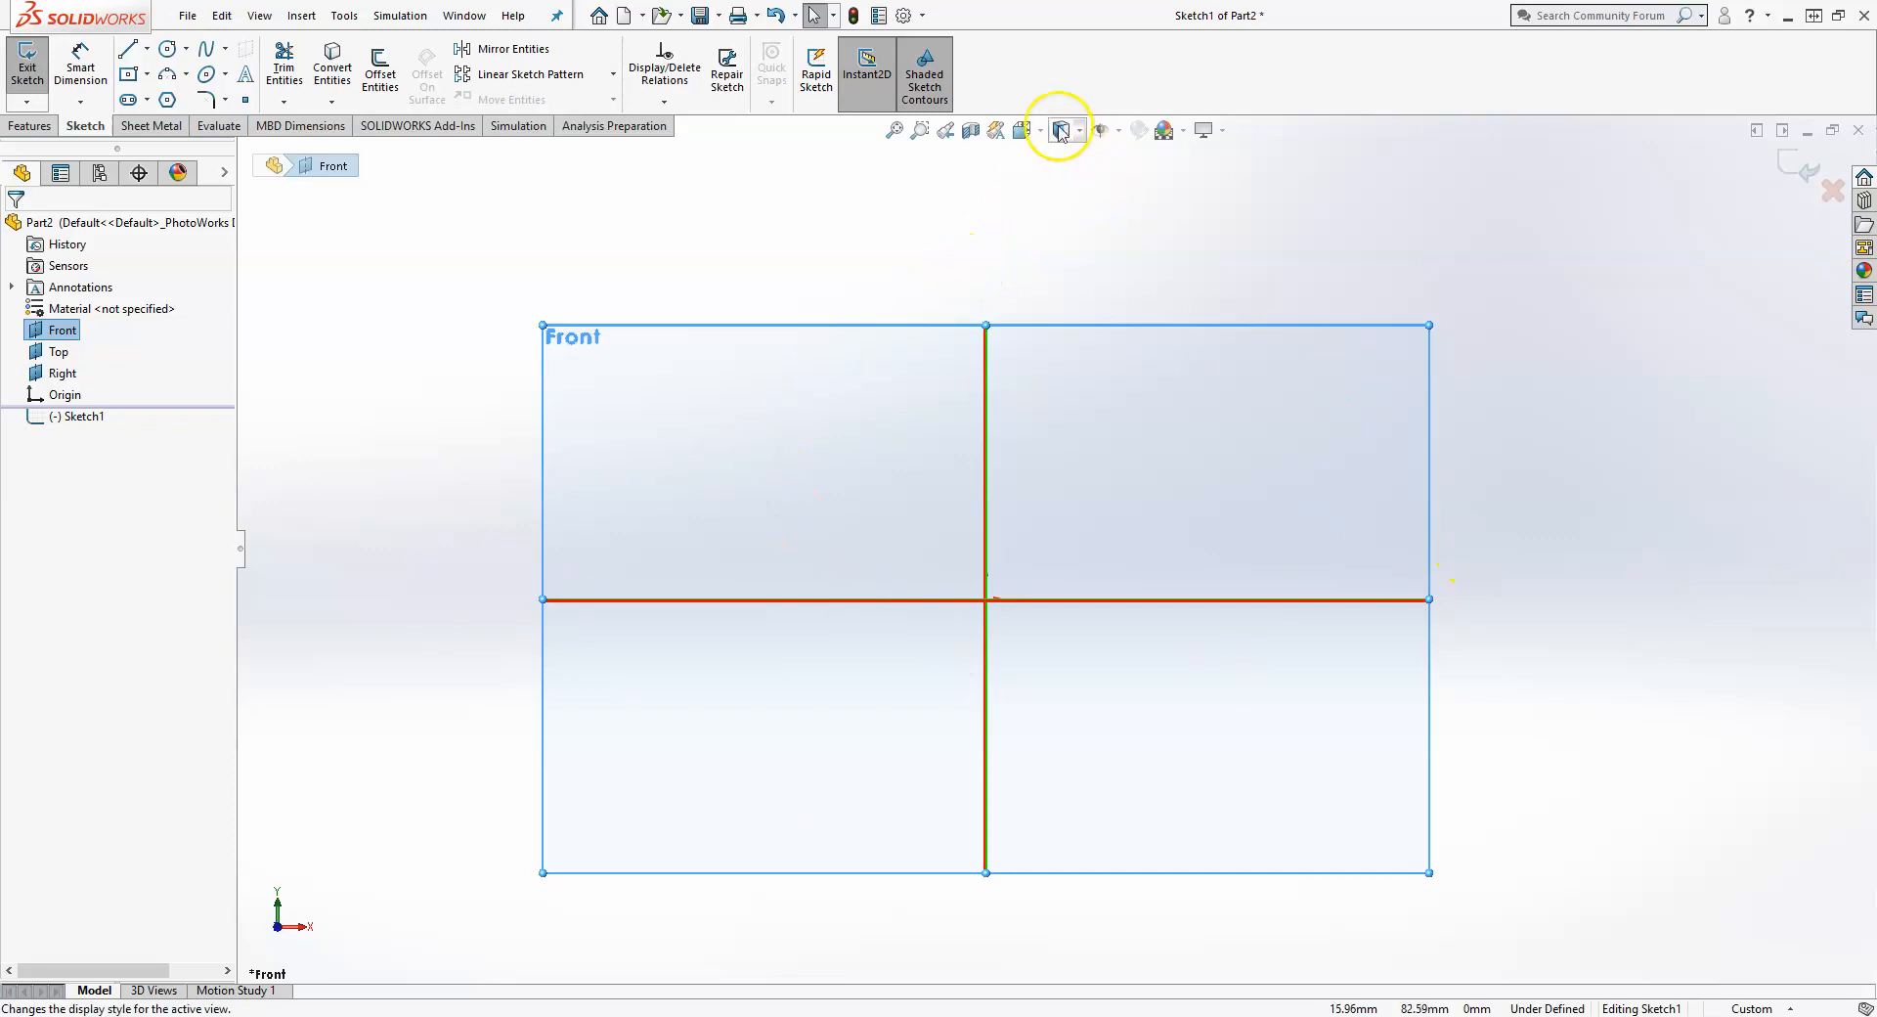
left_click(1121, 130)
left_click(1128, 159)
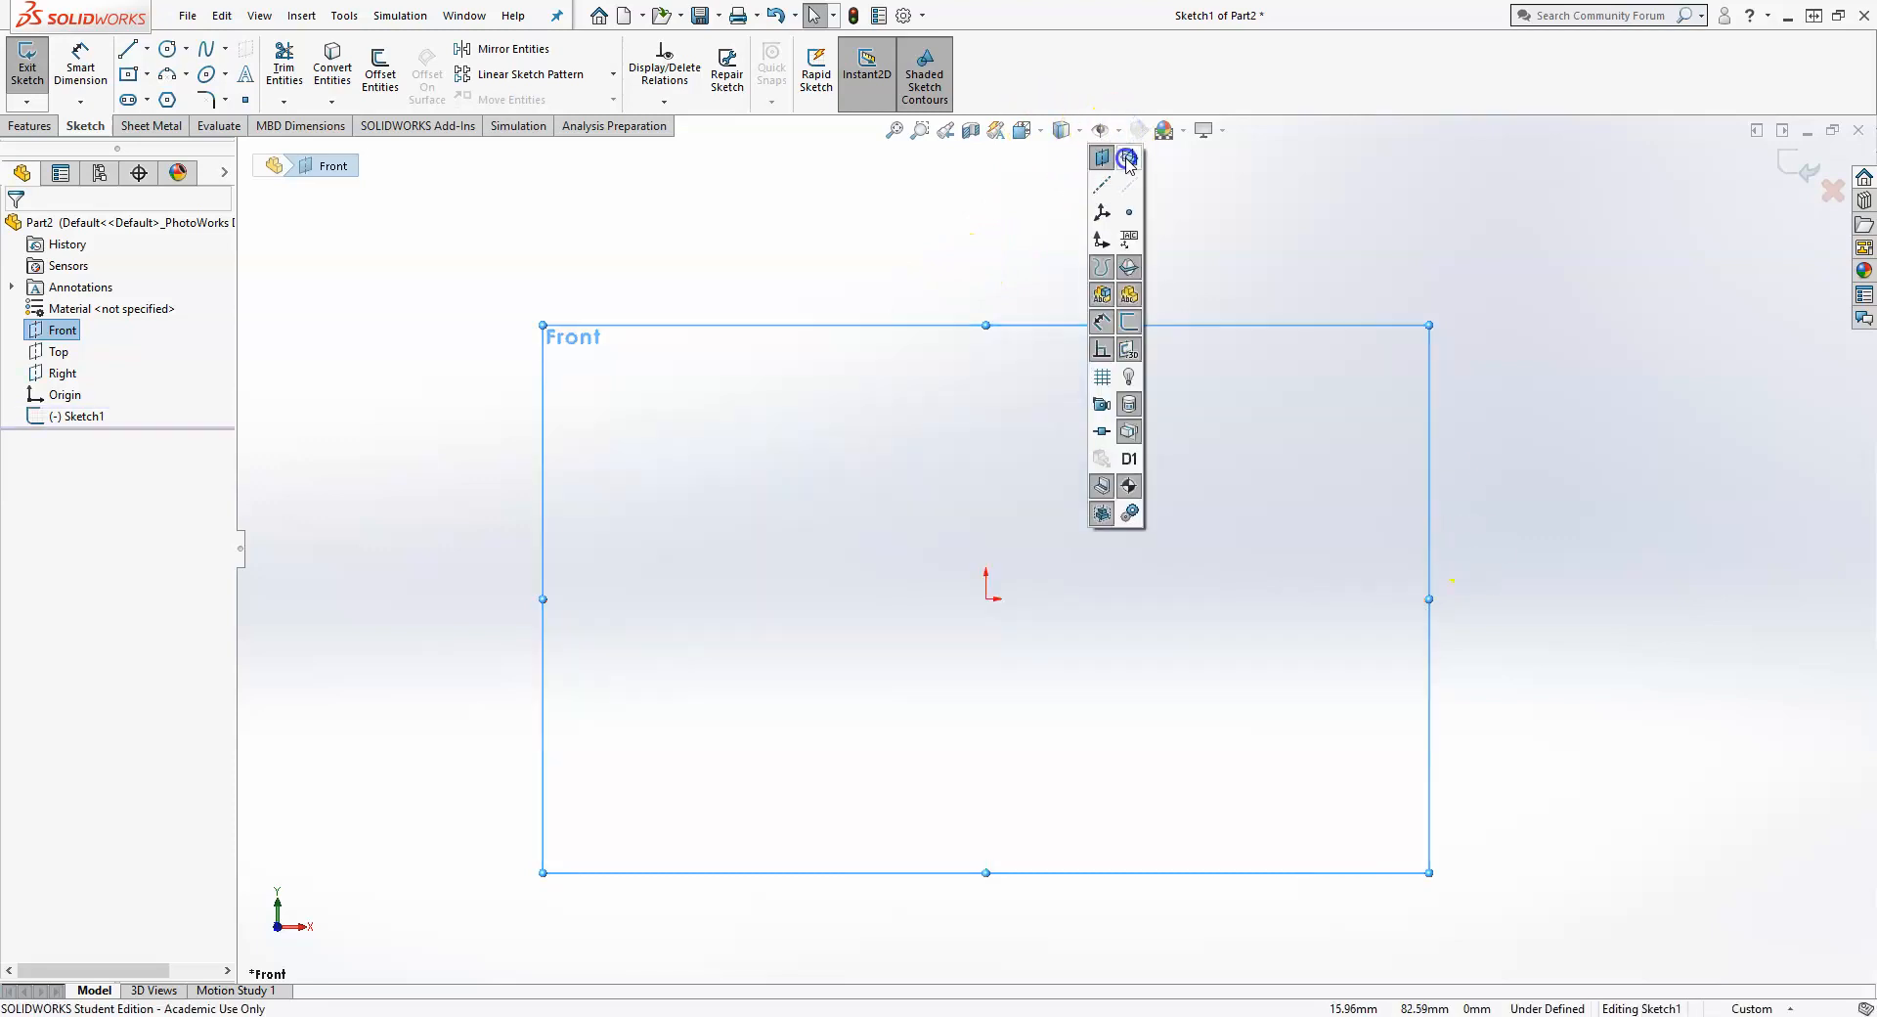
- Sketch a closed L-shaped line profile with its inner corner at the origin, its inner horizontal edge about 21 mm long and its foot about 7 mm thick
left_click(134, 49)
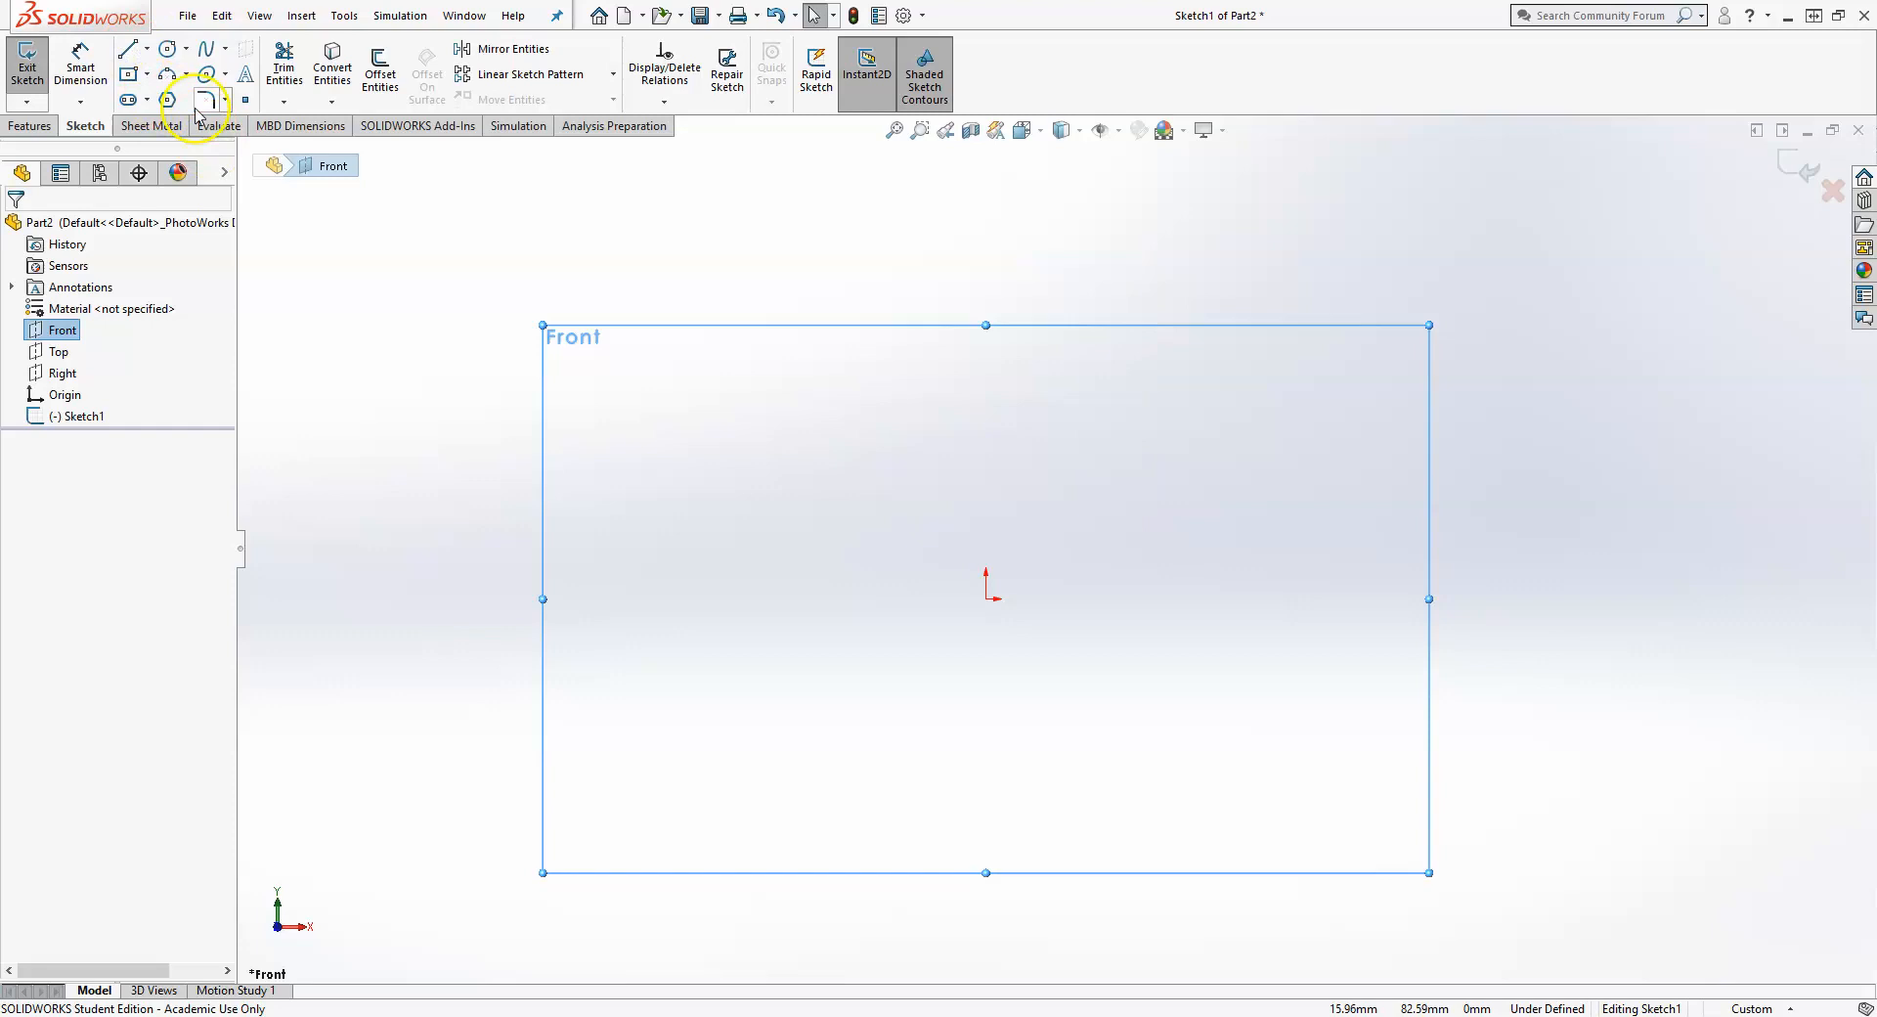
left_click(119, 50)
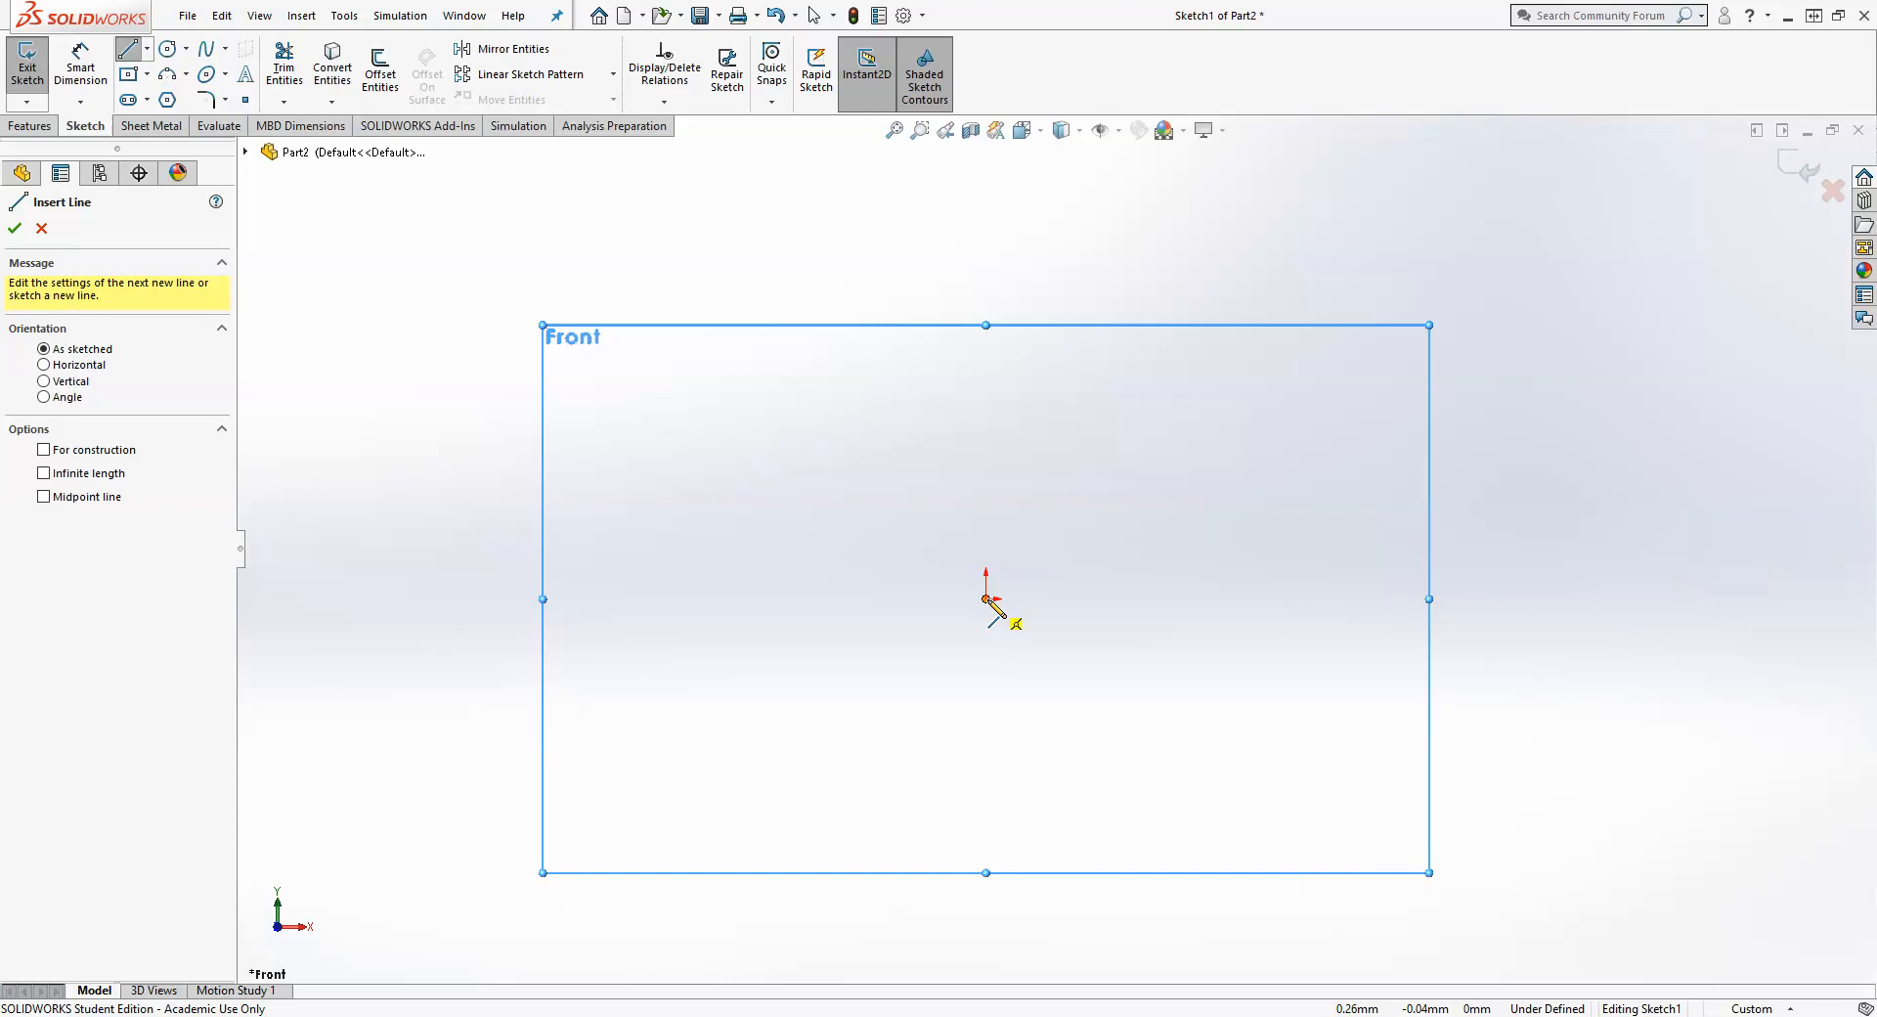
left_click(987, 599)
left_click(986, 415)
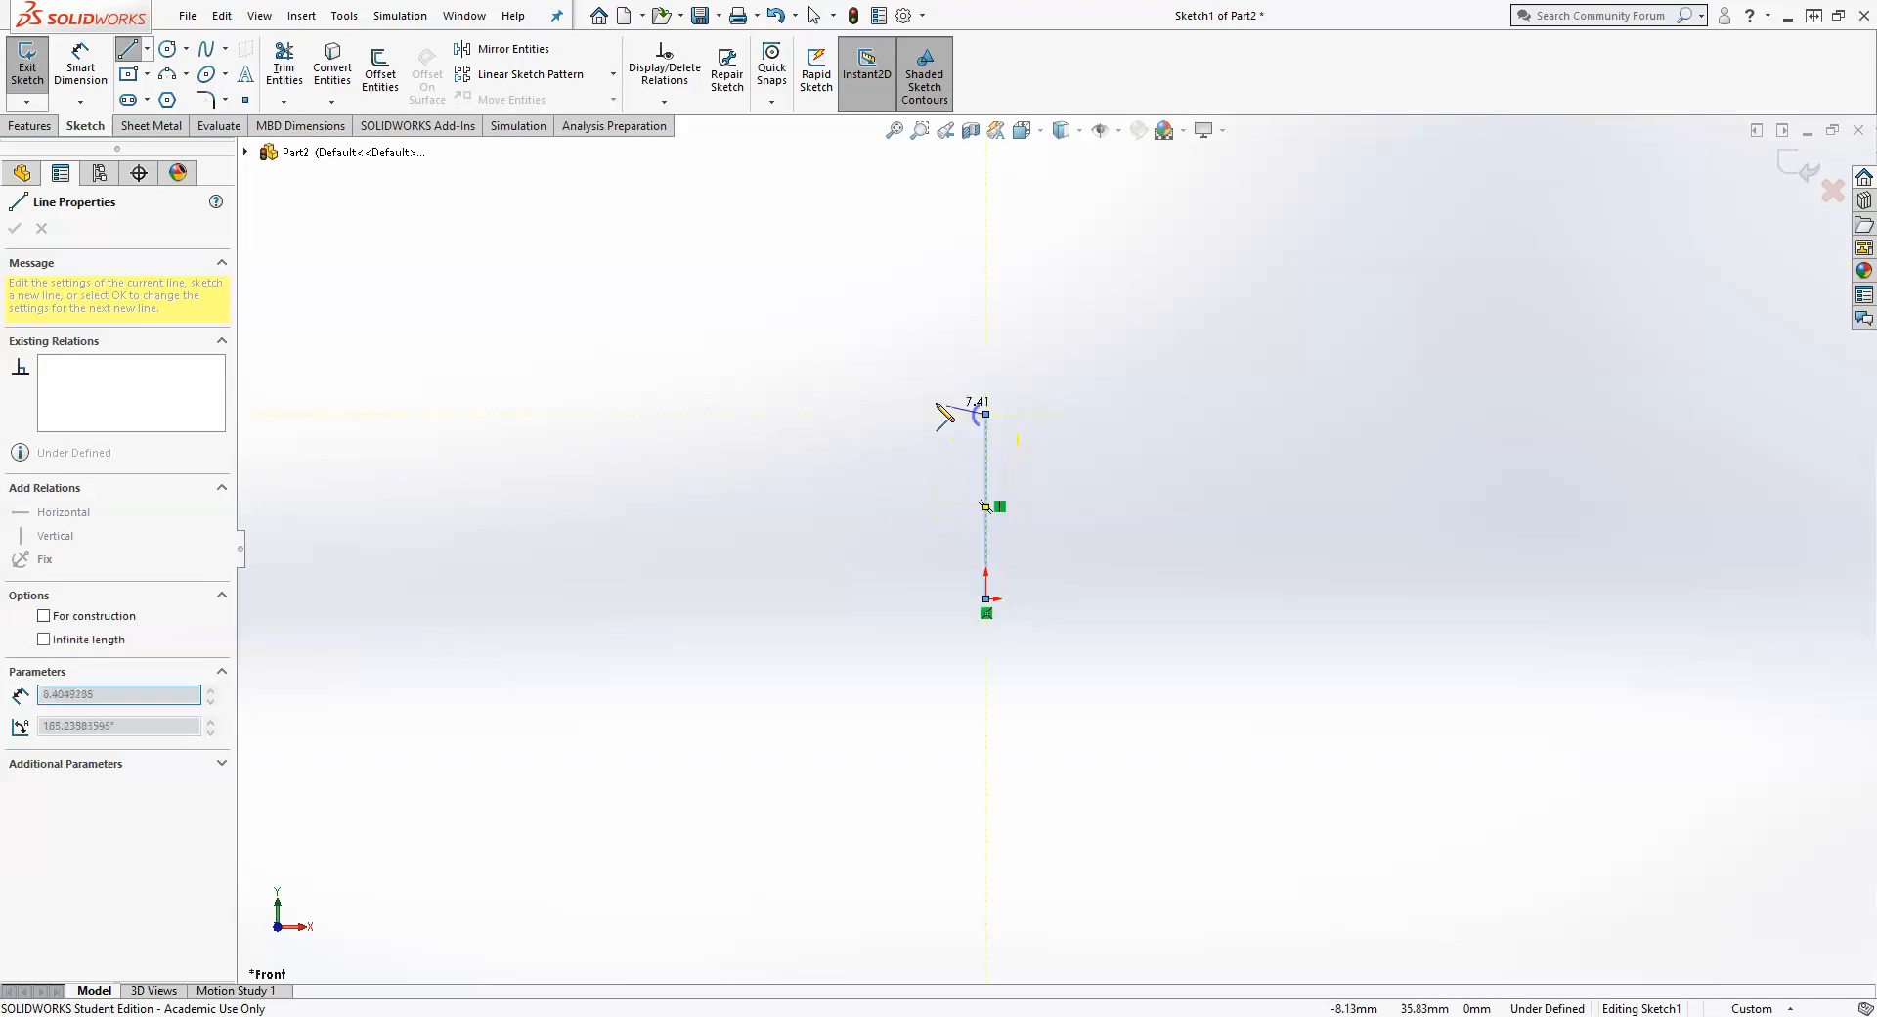
left_click(929, 414)
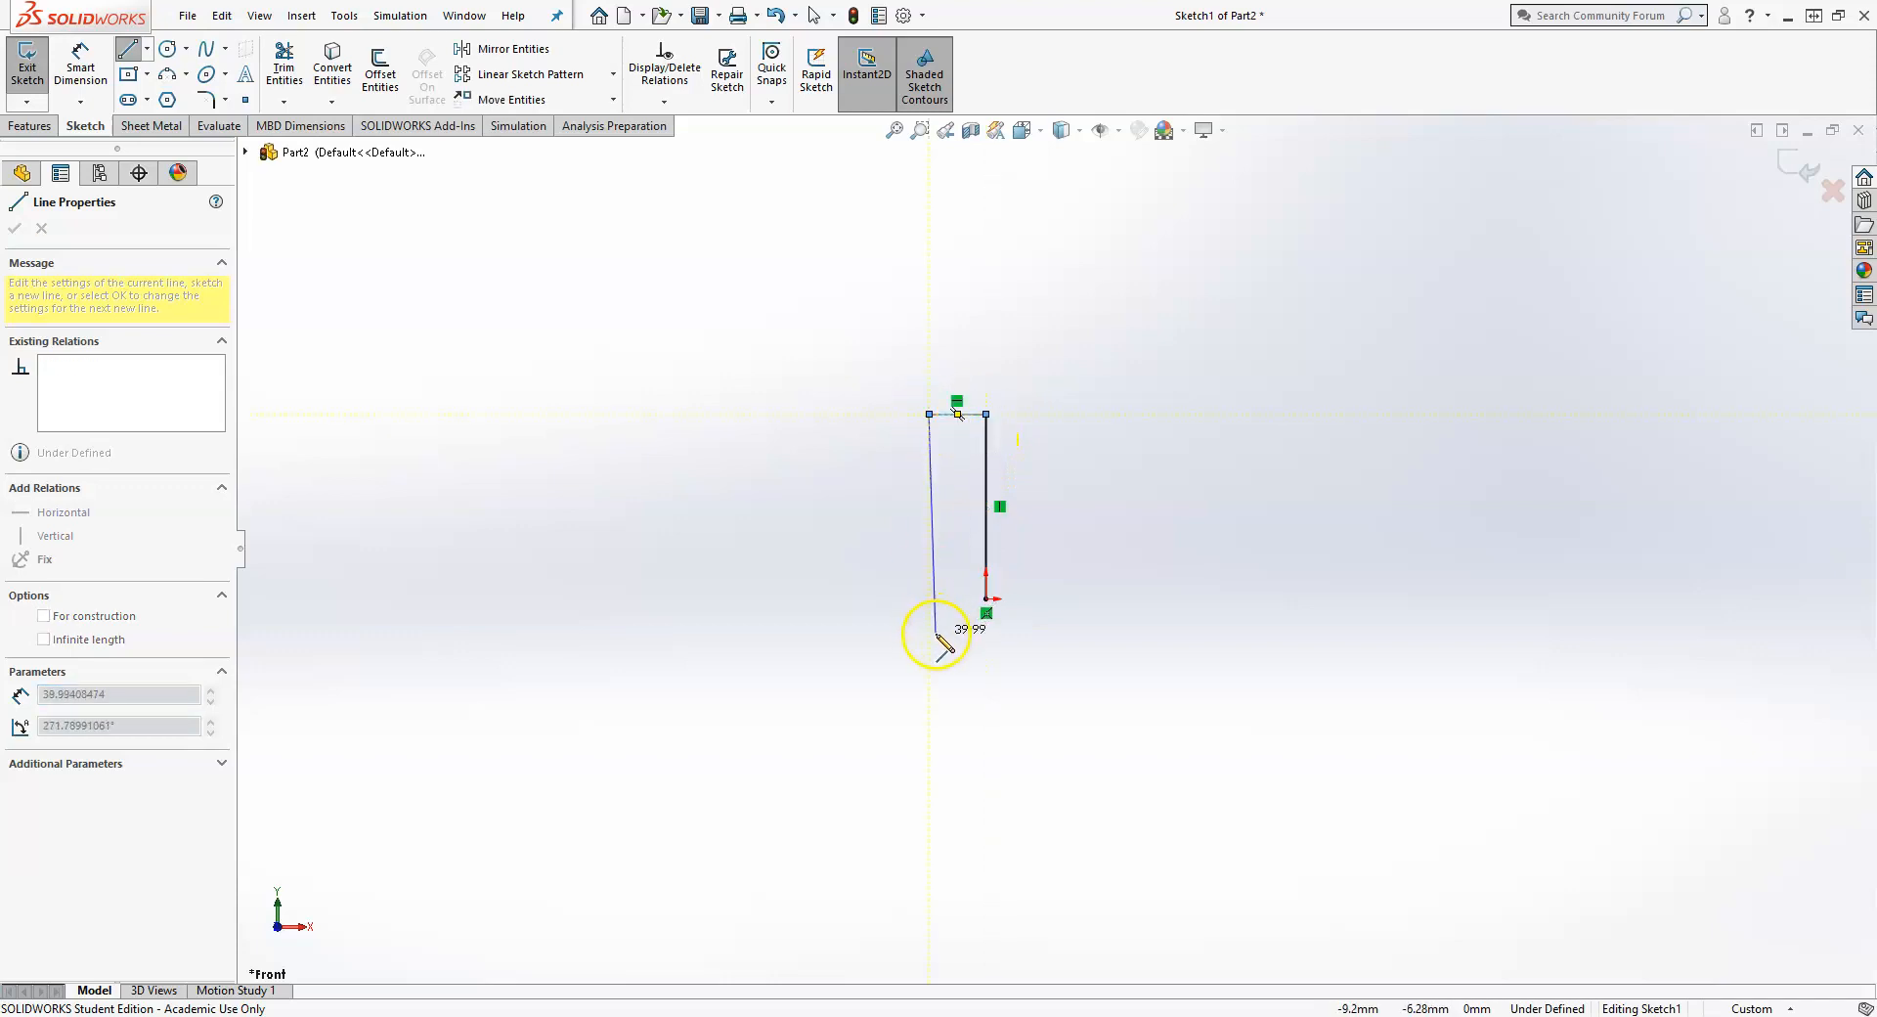
left_click(929, 637)
left_click(1100, 637)
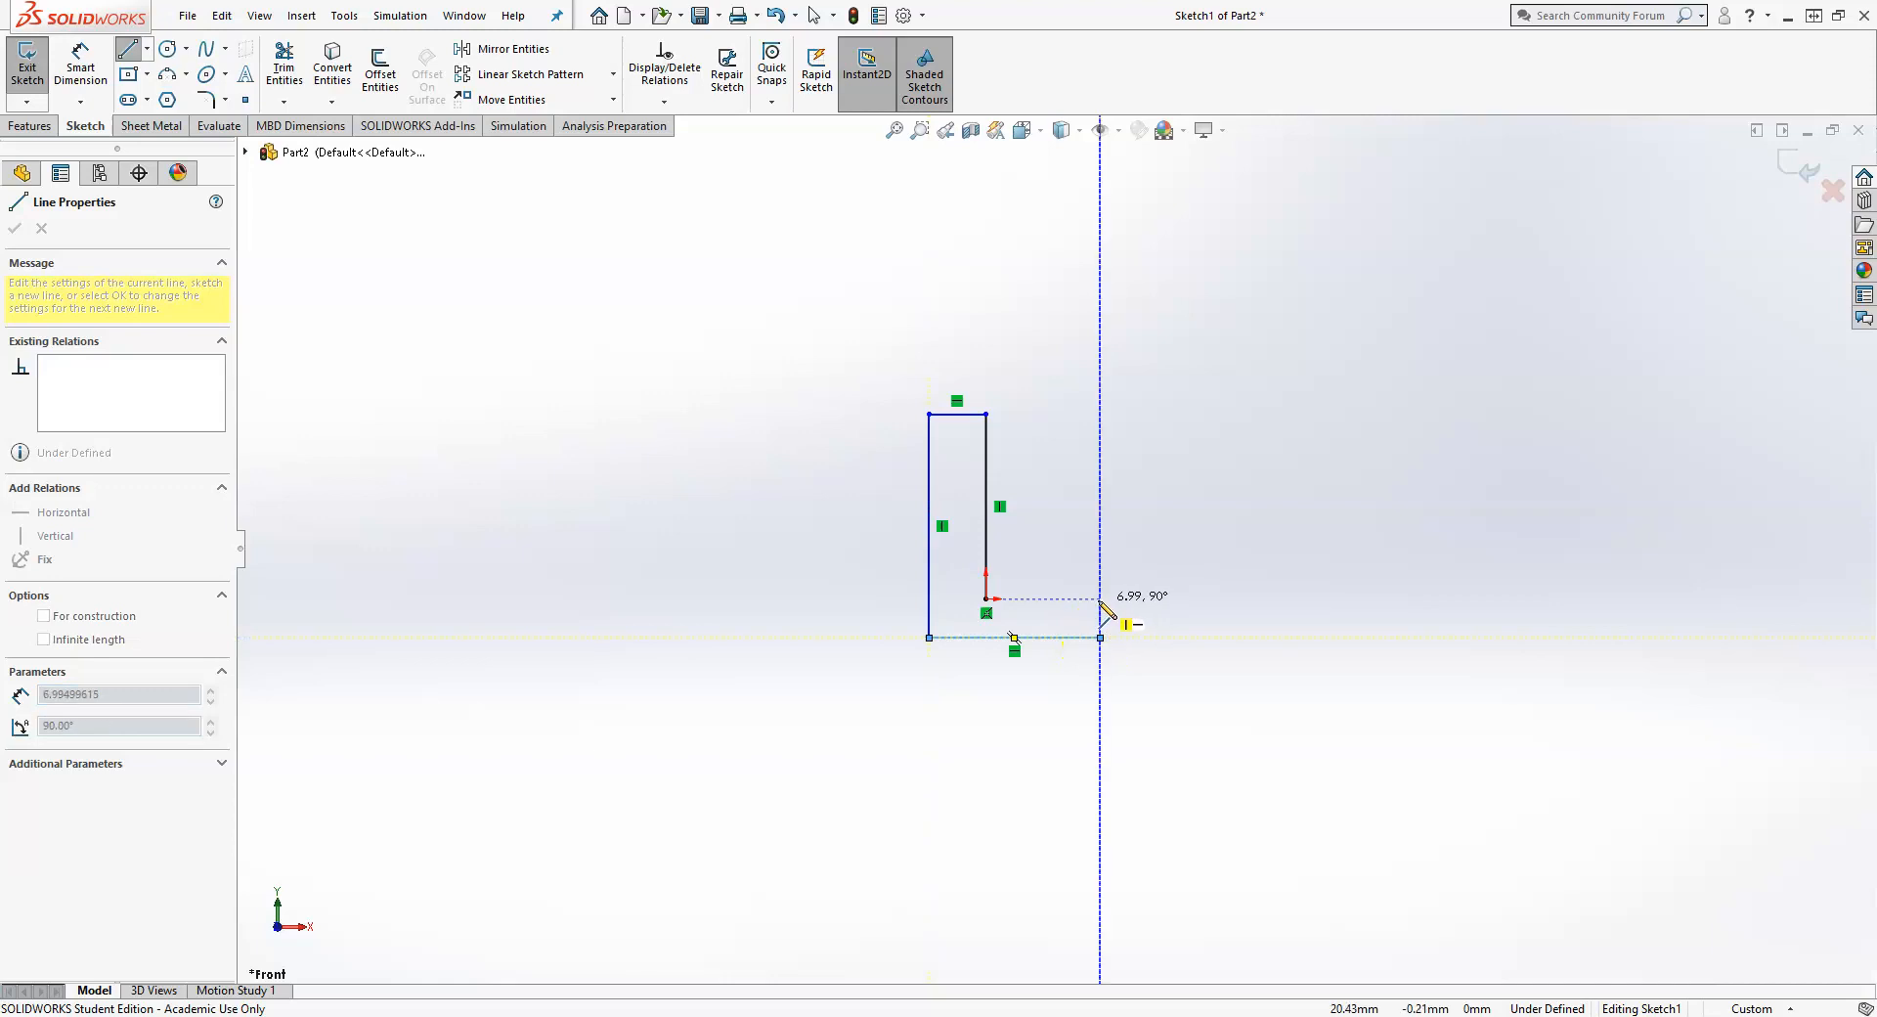
left_click(1082, 600)
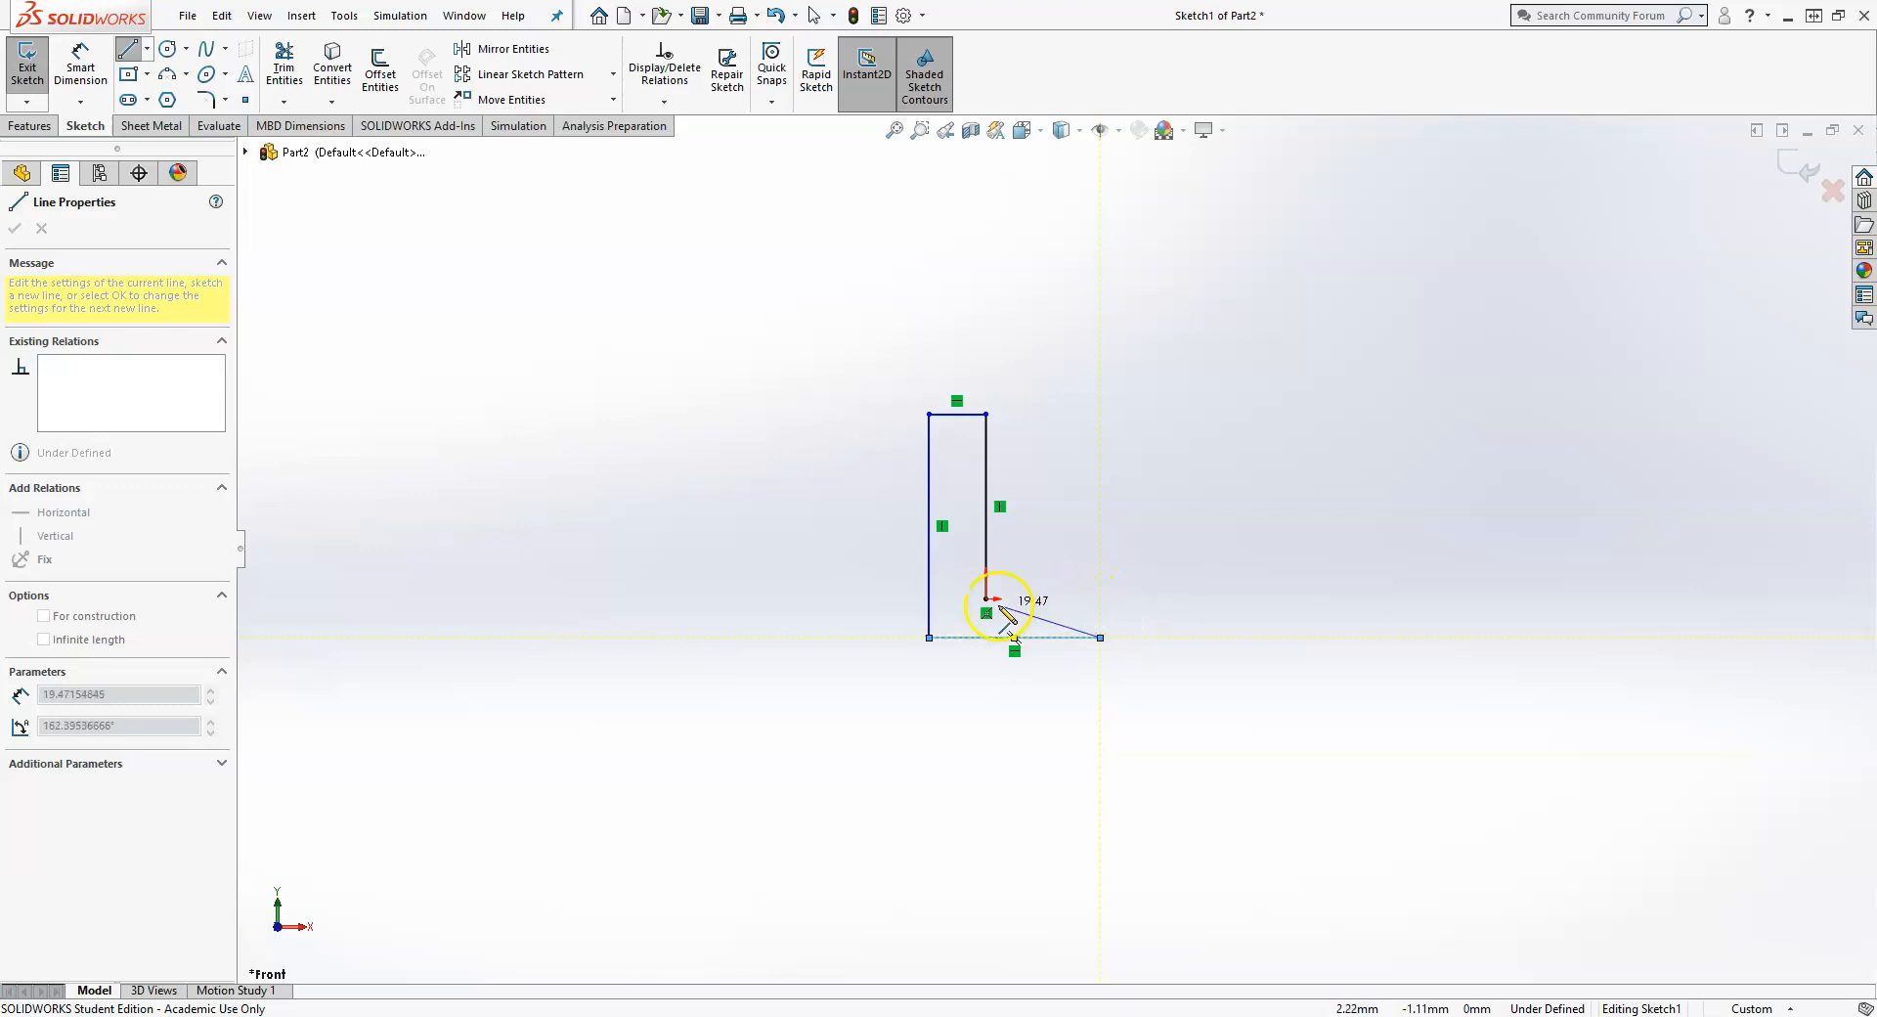
left_click(1100, 598)
left_click(987, 598)
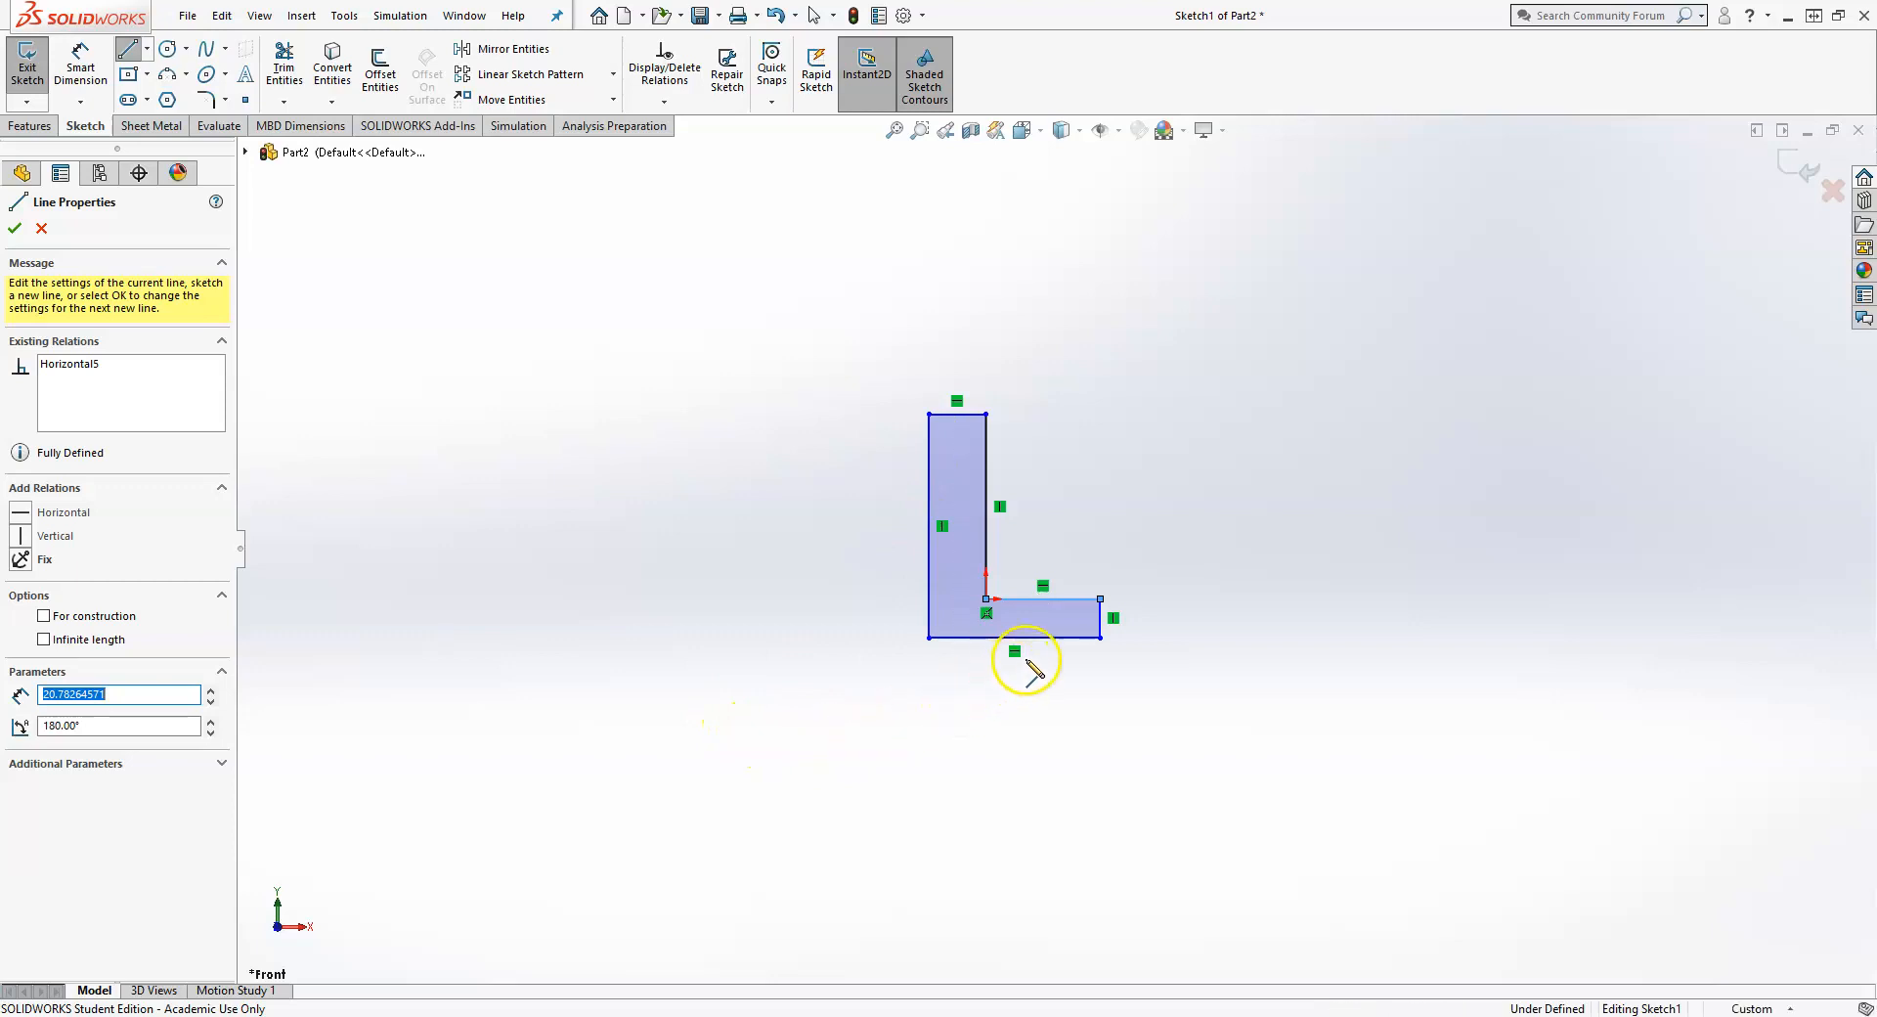
key("Escape")
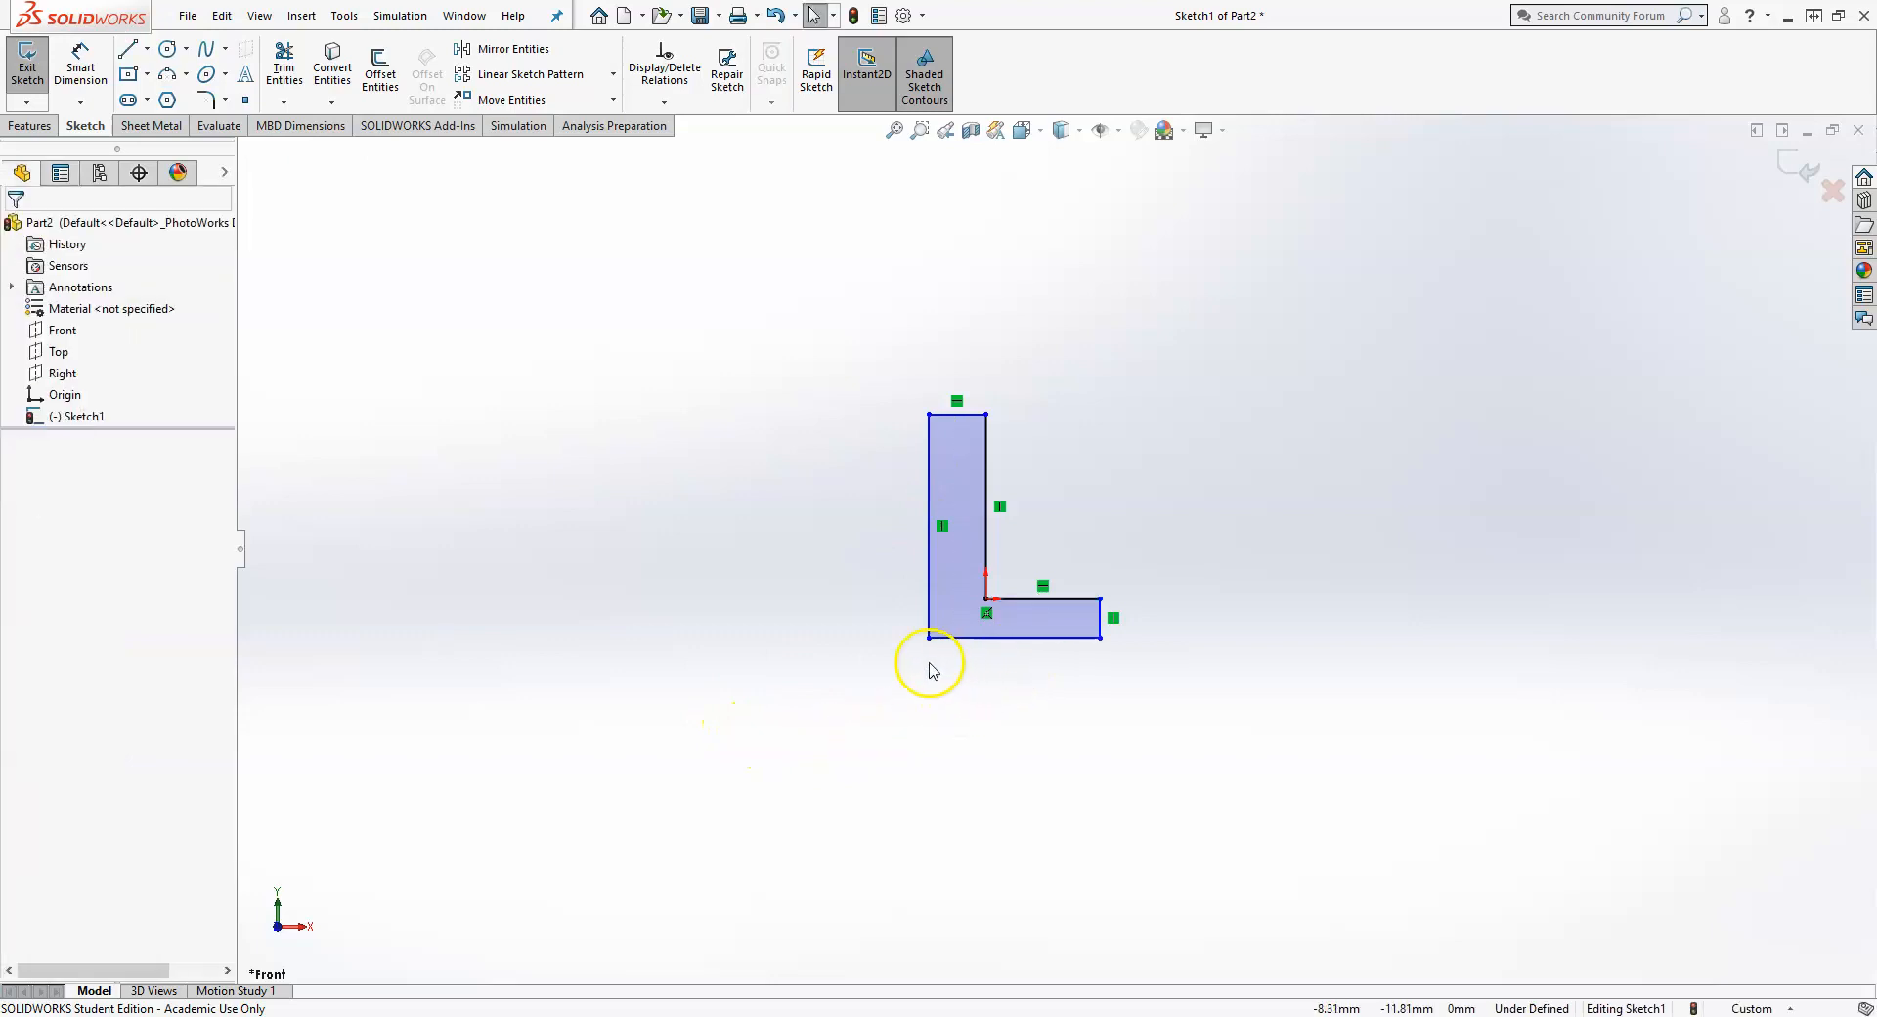
- Move the profile's lower-left corner to about 18 mm below the origin and make the slanted bottom line horizontal
left_click_drag(928, 636, 939, 697)
left_click(987, 800)
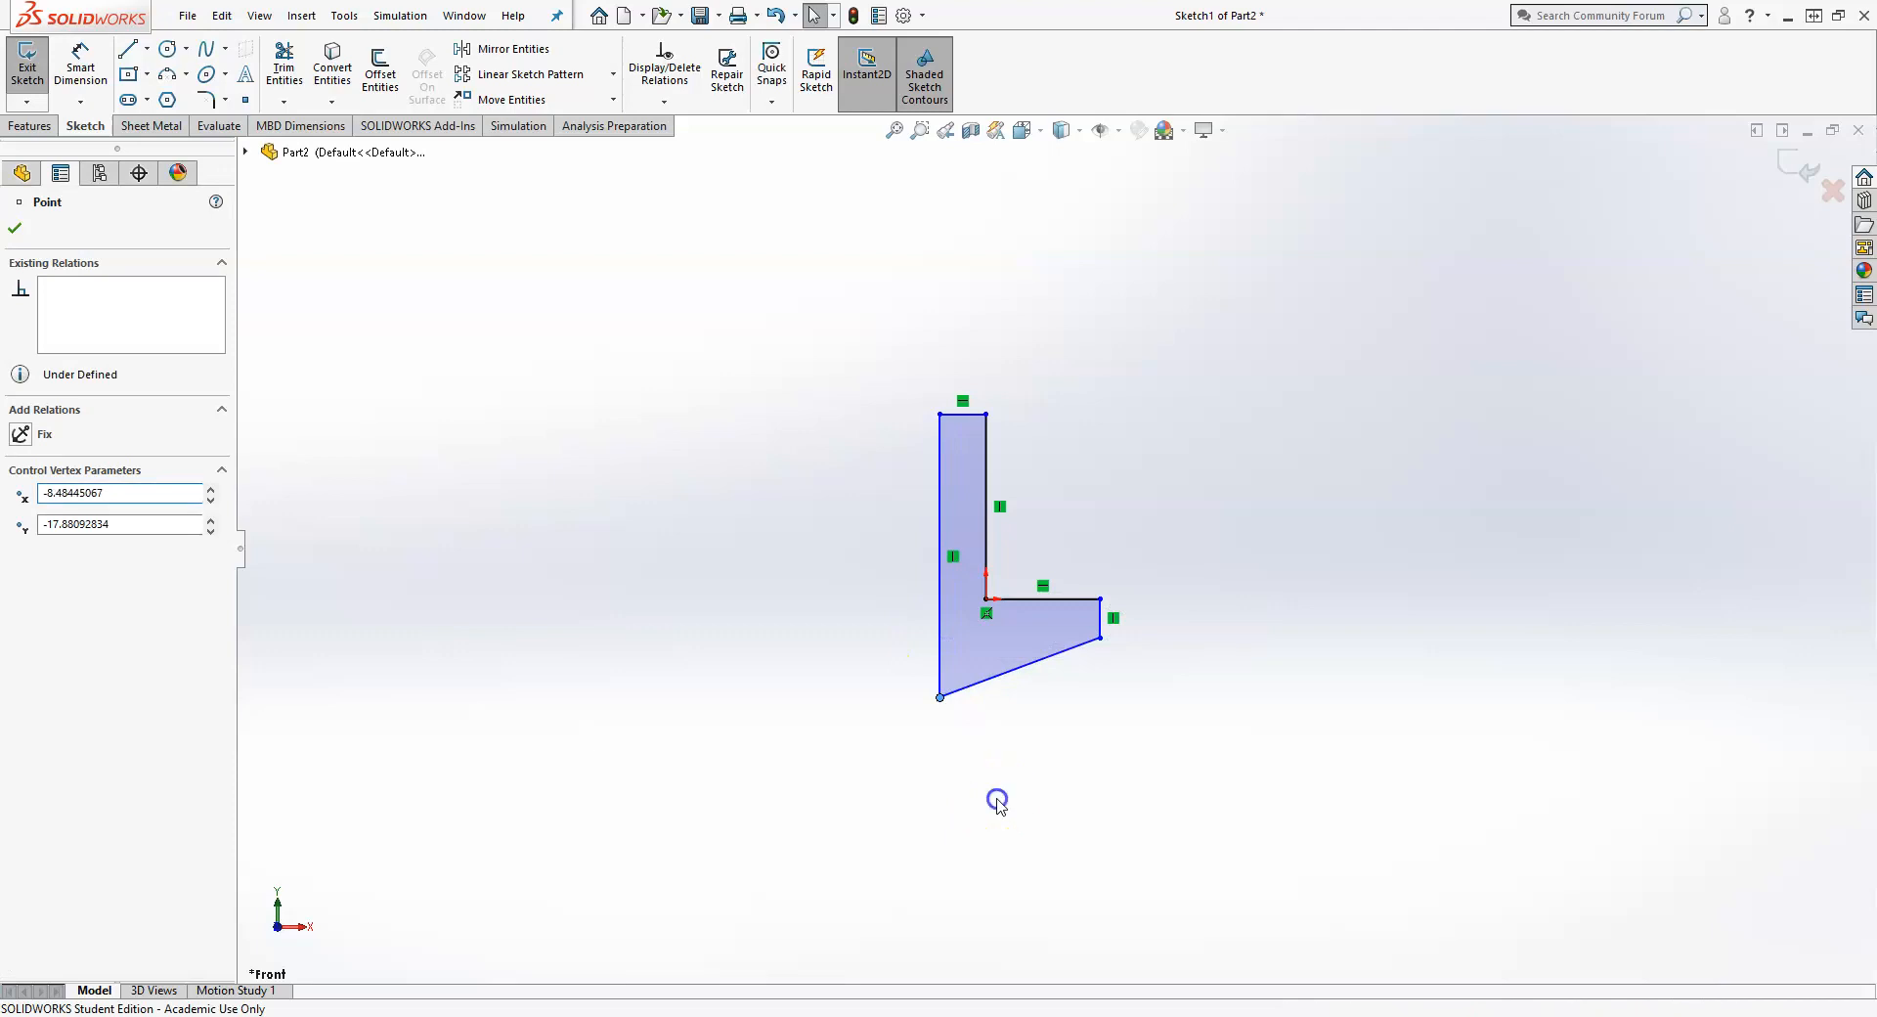
left_click(1014, 673)
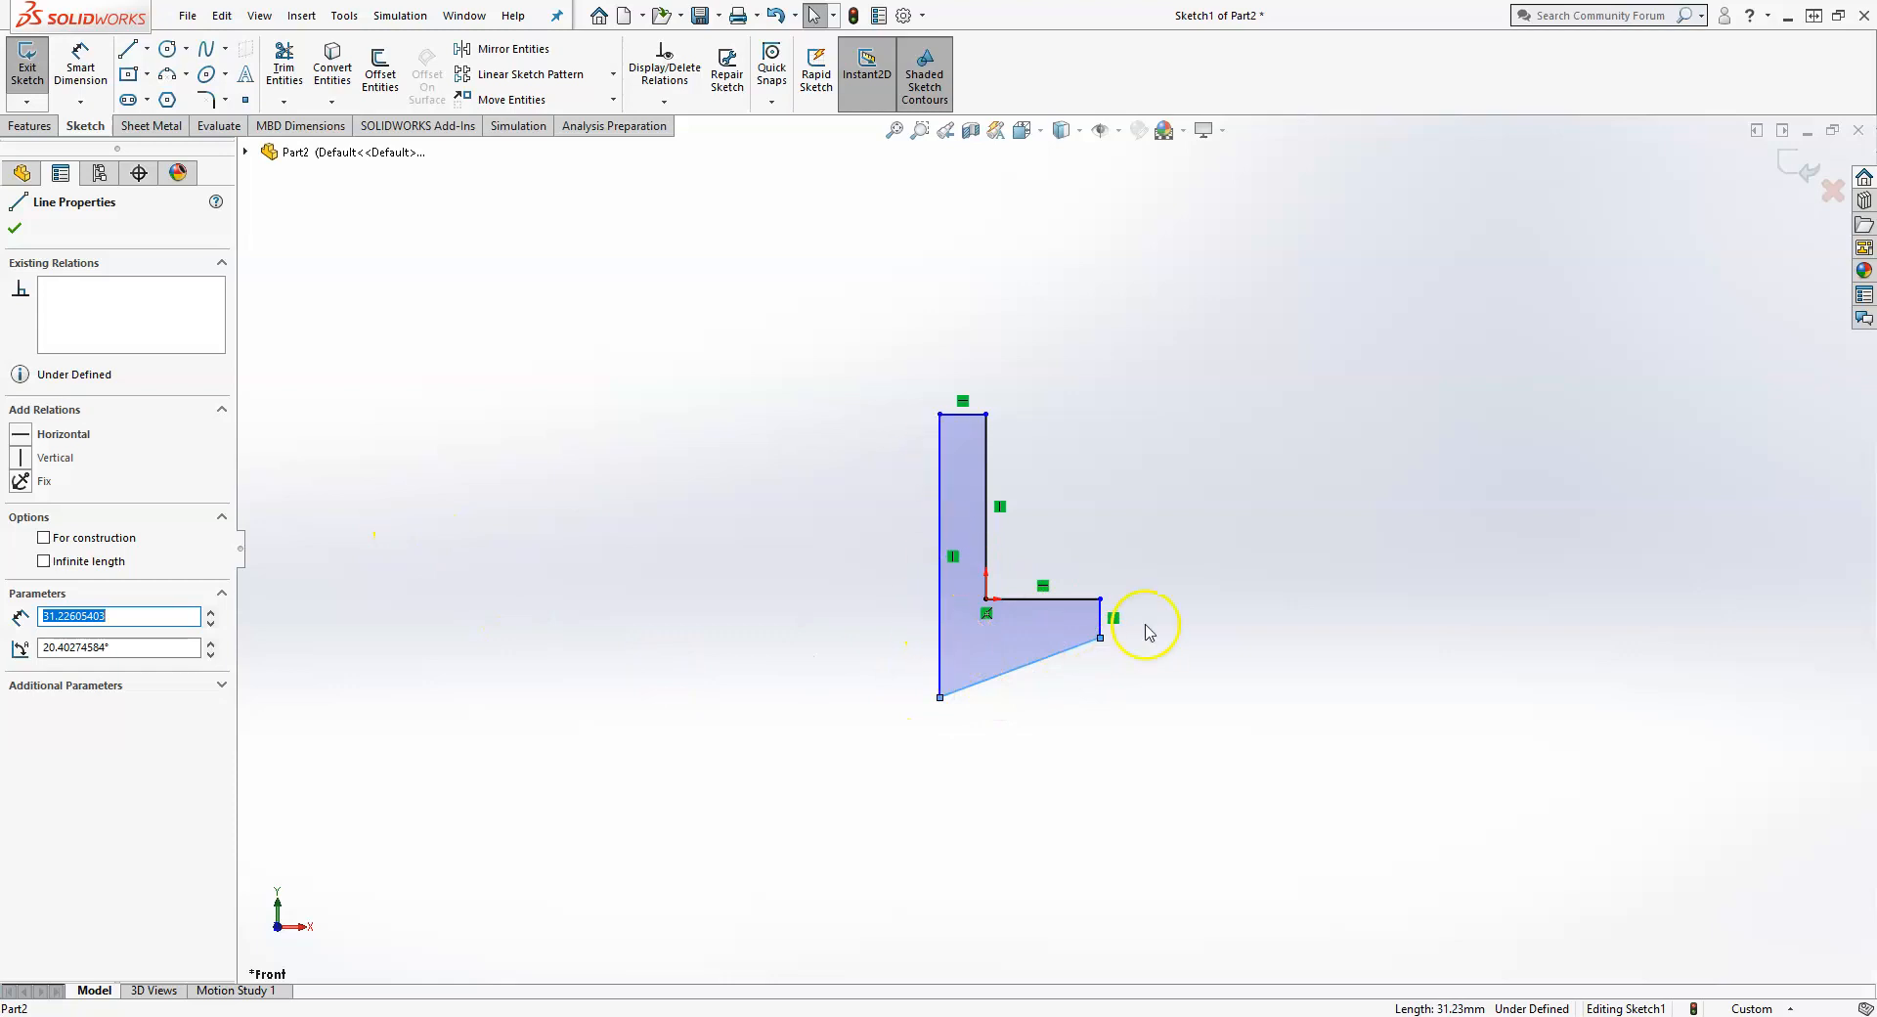
left_click(22, 436)
left_click(870, 696)
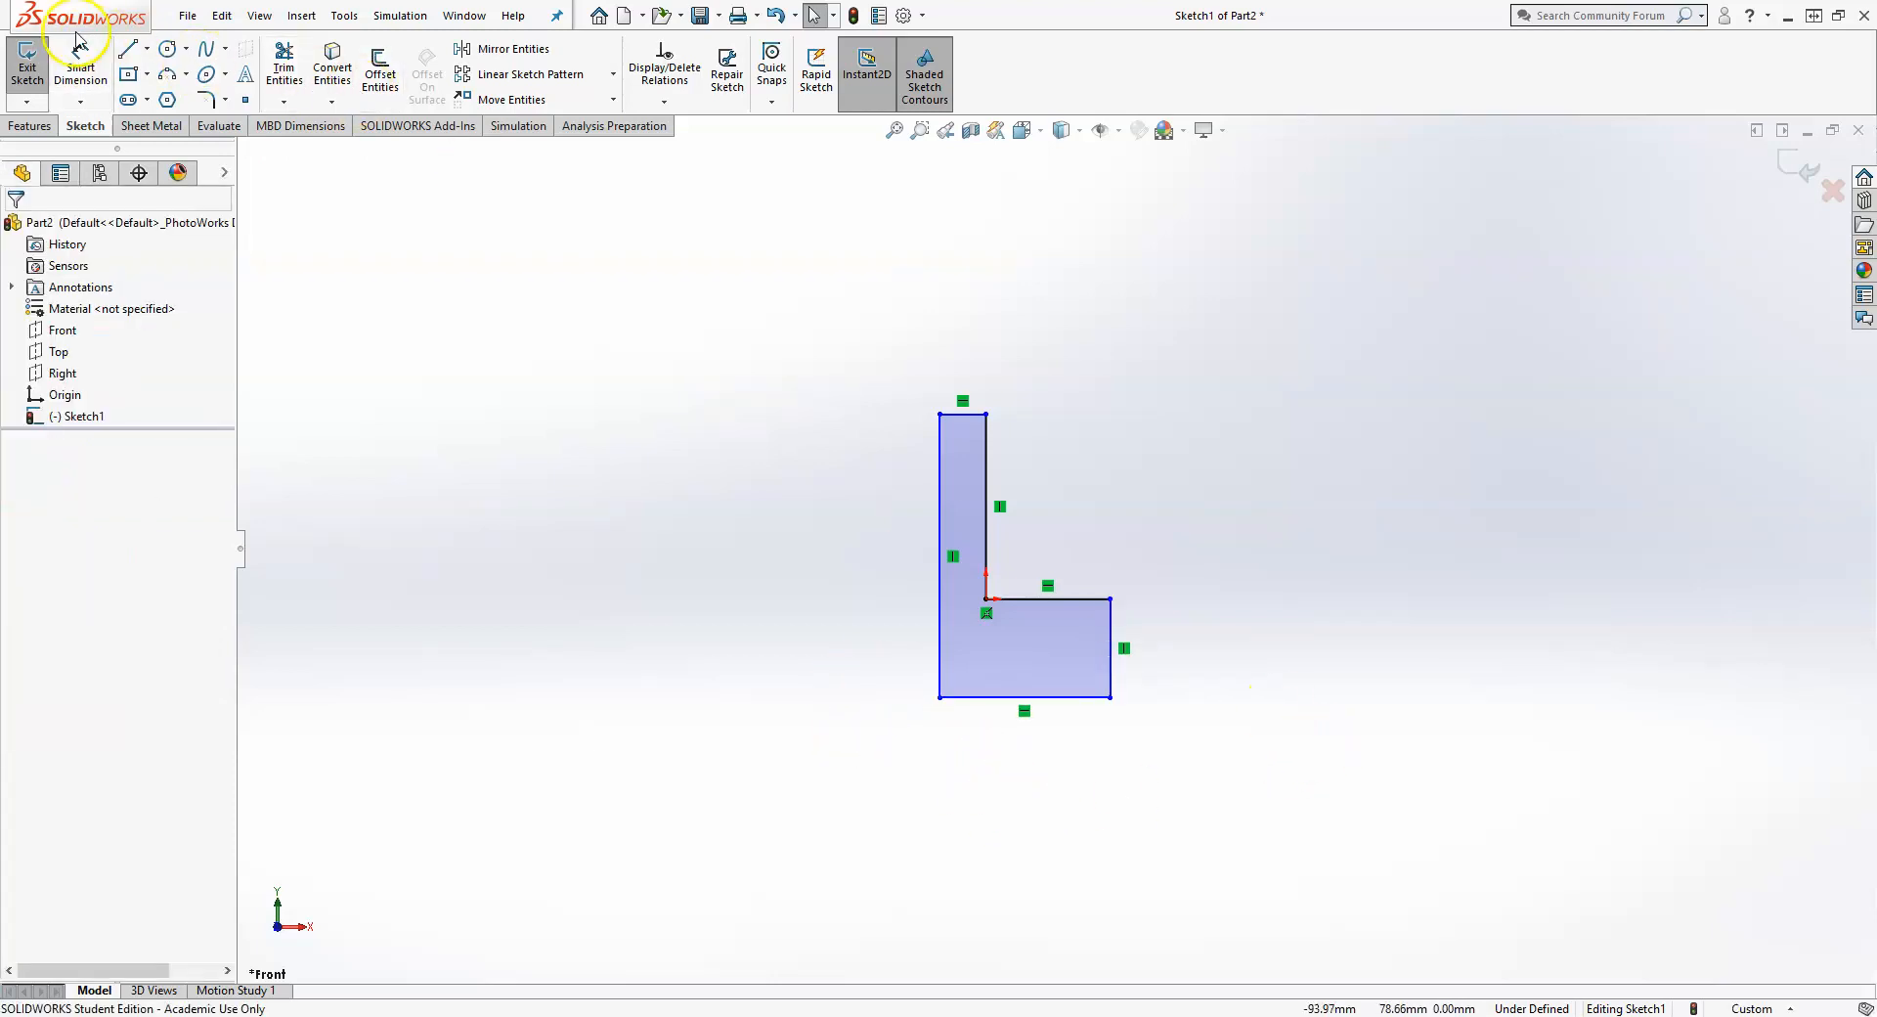
- Dimension the short vertical edge at the end of the L's foot as 20 mm
left_click(76, 67)
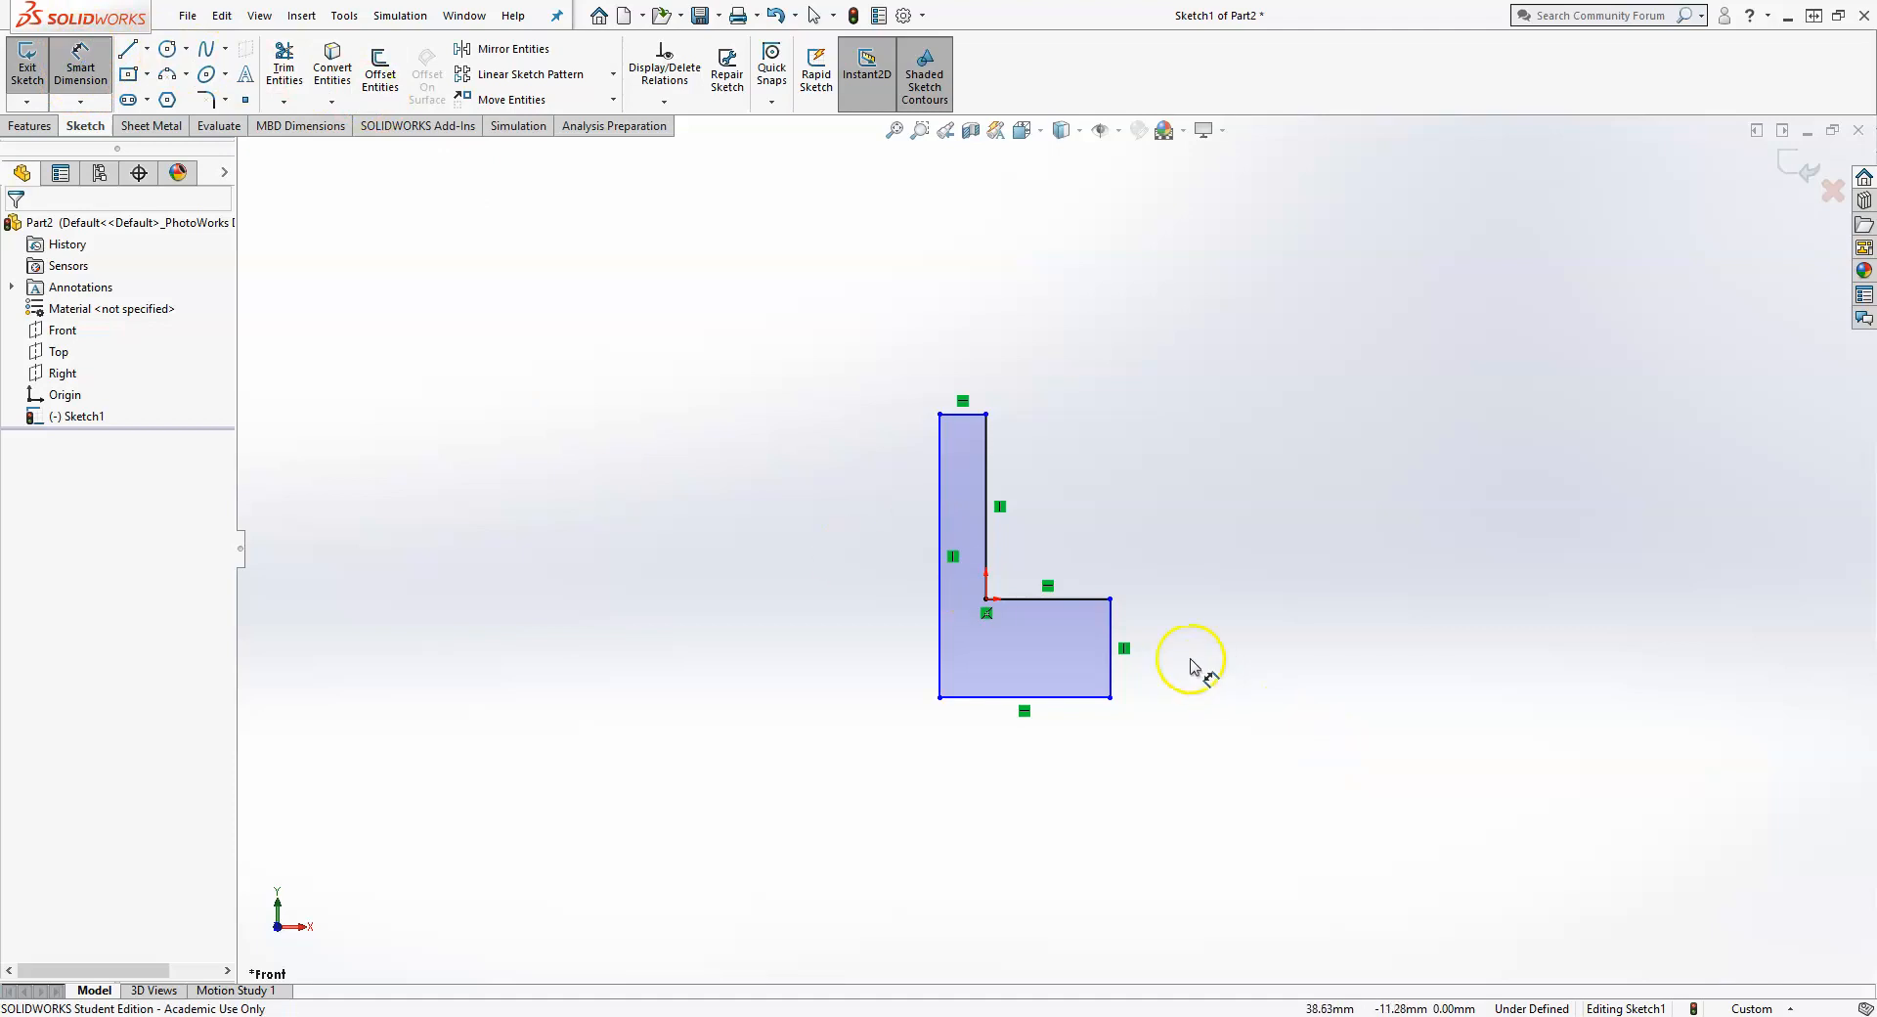
left_click(1115, 631)
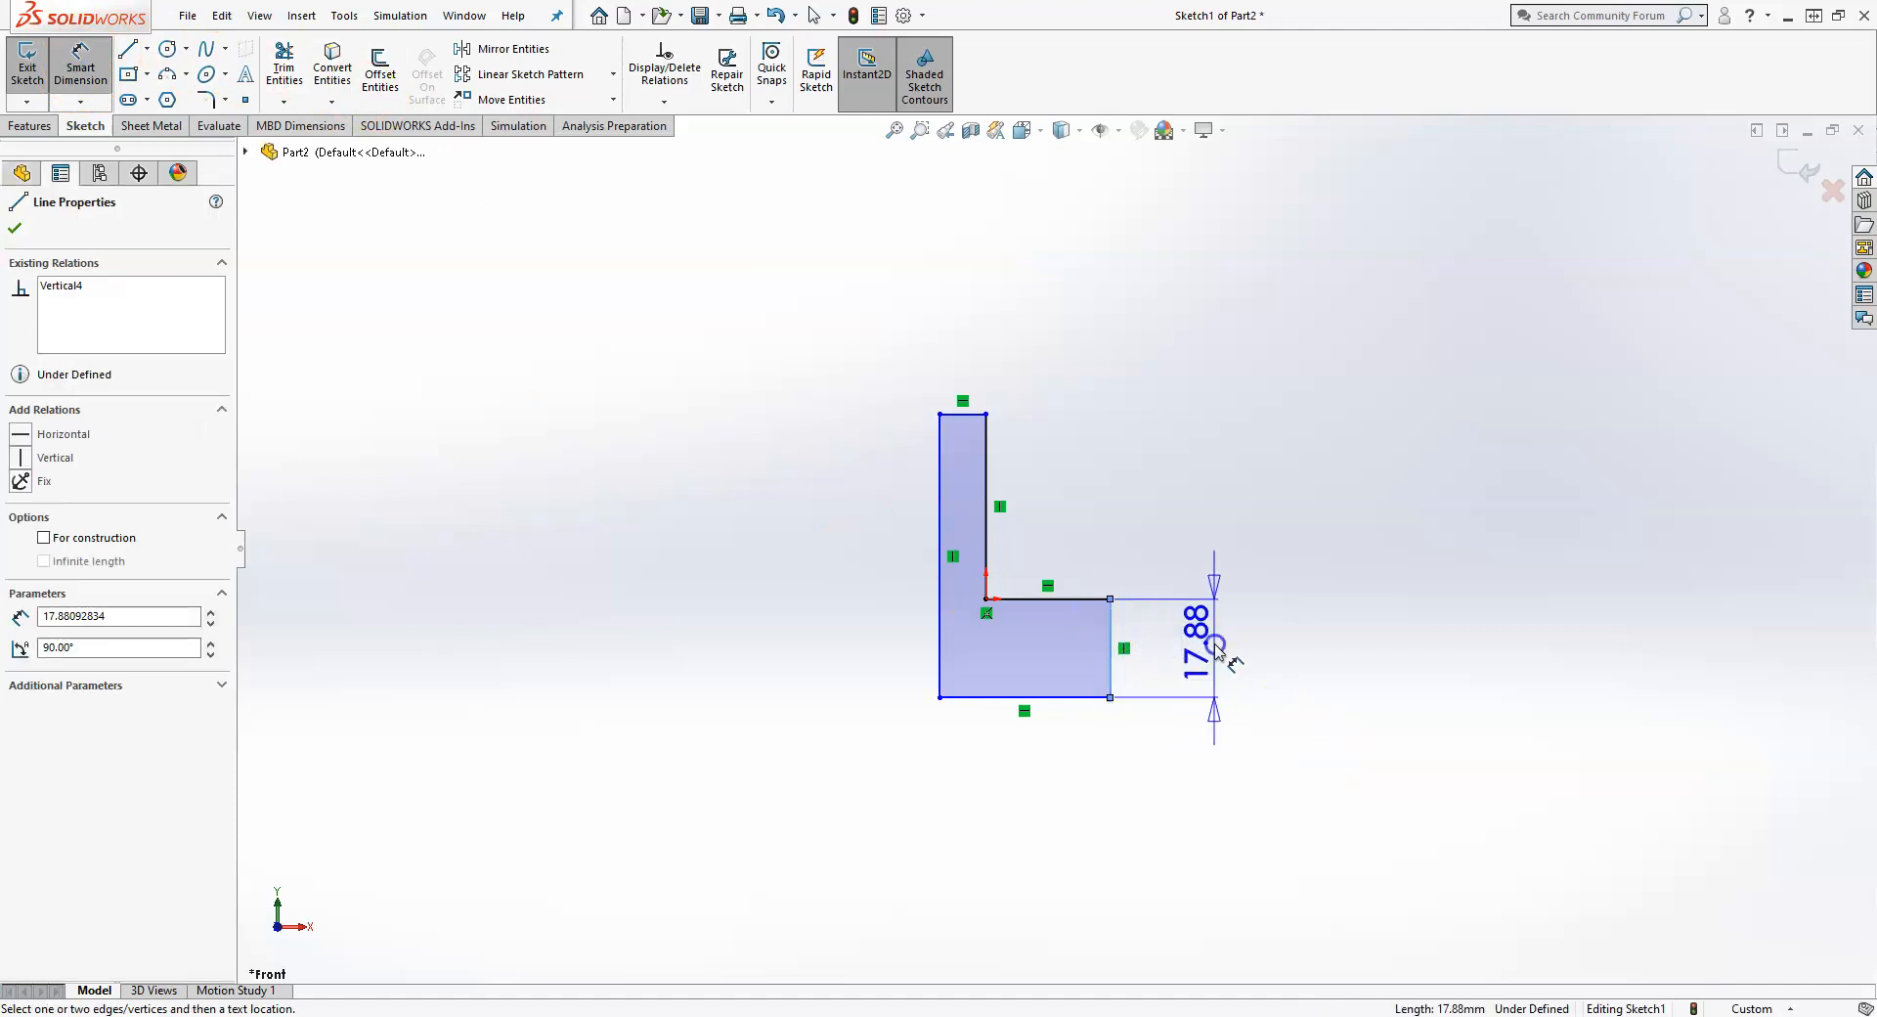
left_click(1217, 645)
type("20")
key("Return")
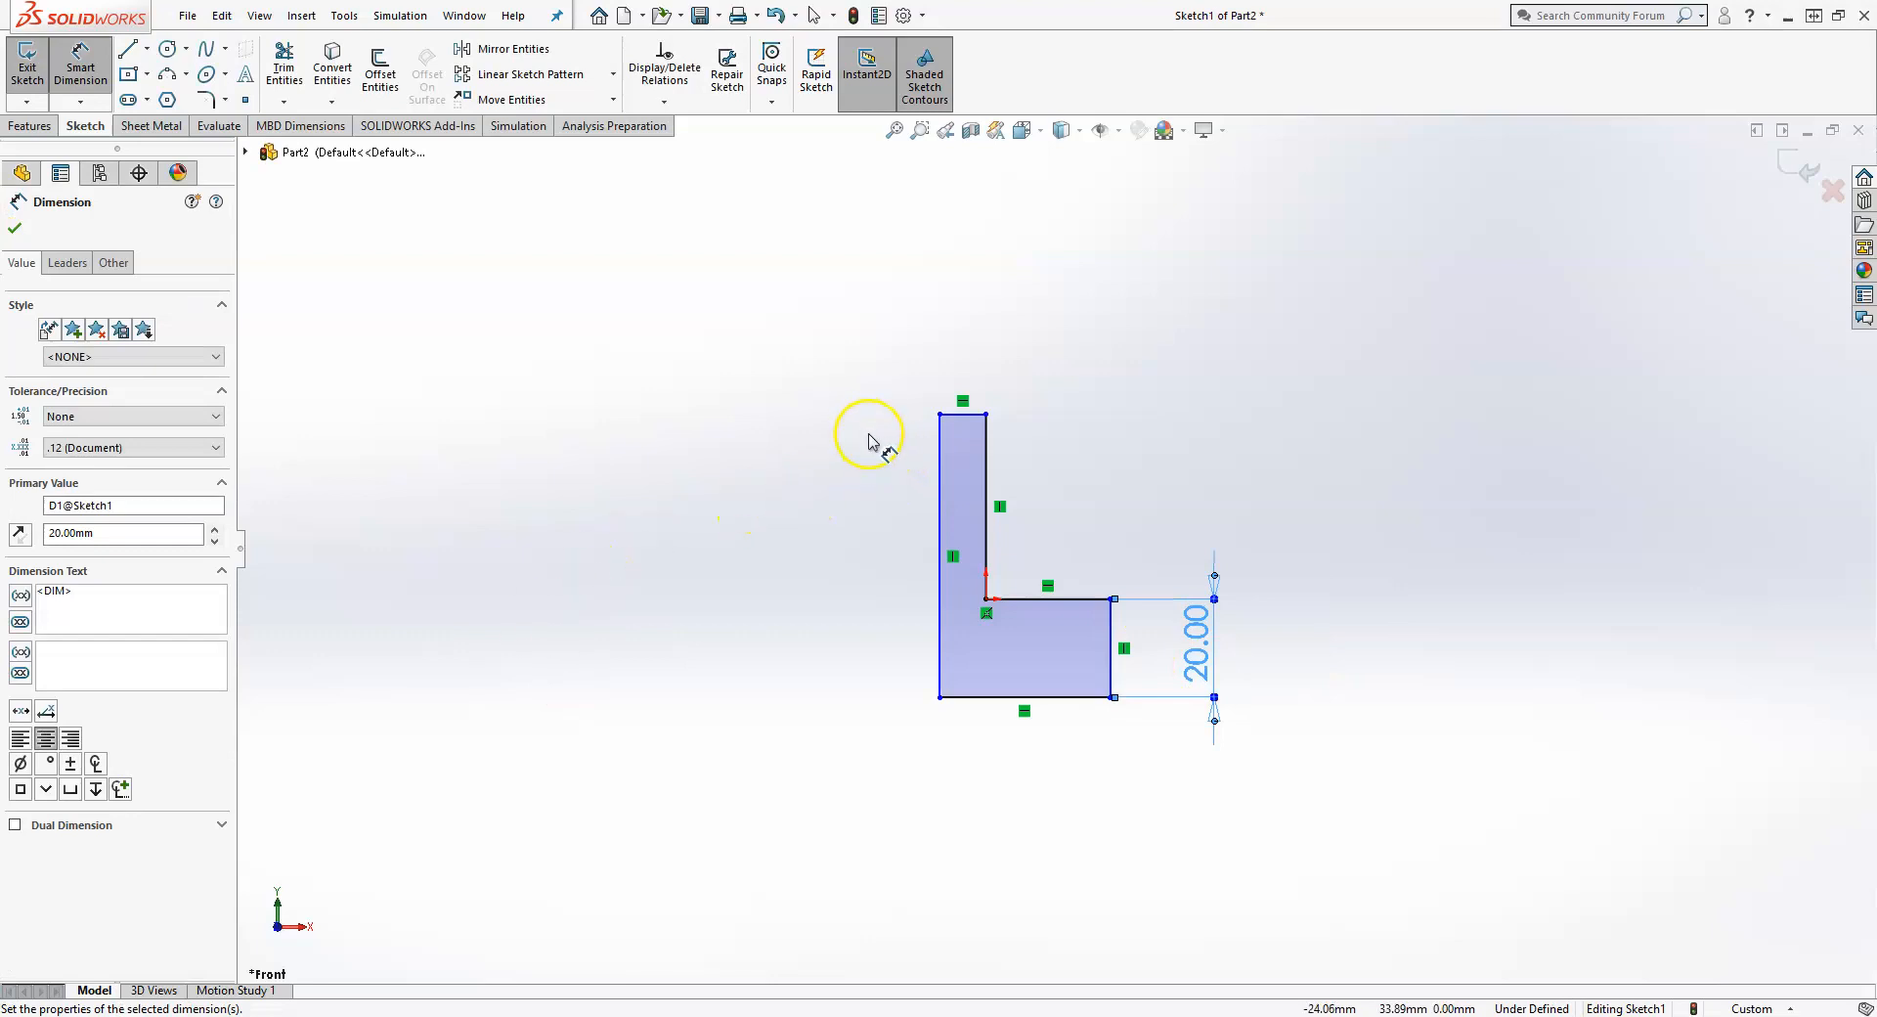
- Dimension the top edge of the L's upright leg as 15 mm
left_click(962, 413)
left_click(875, 368)
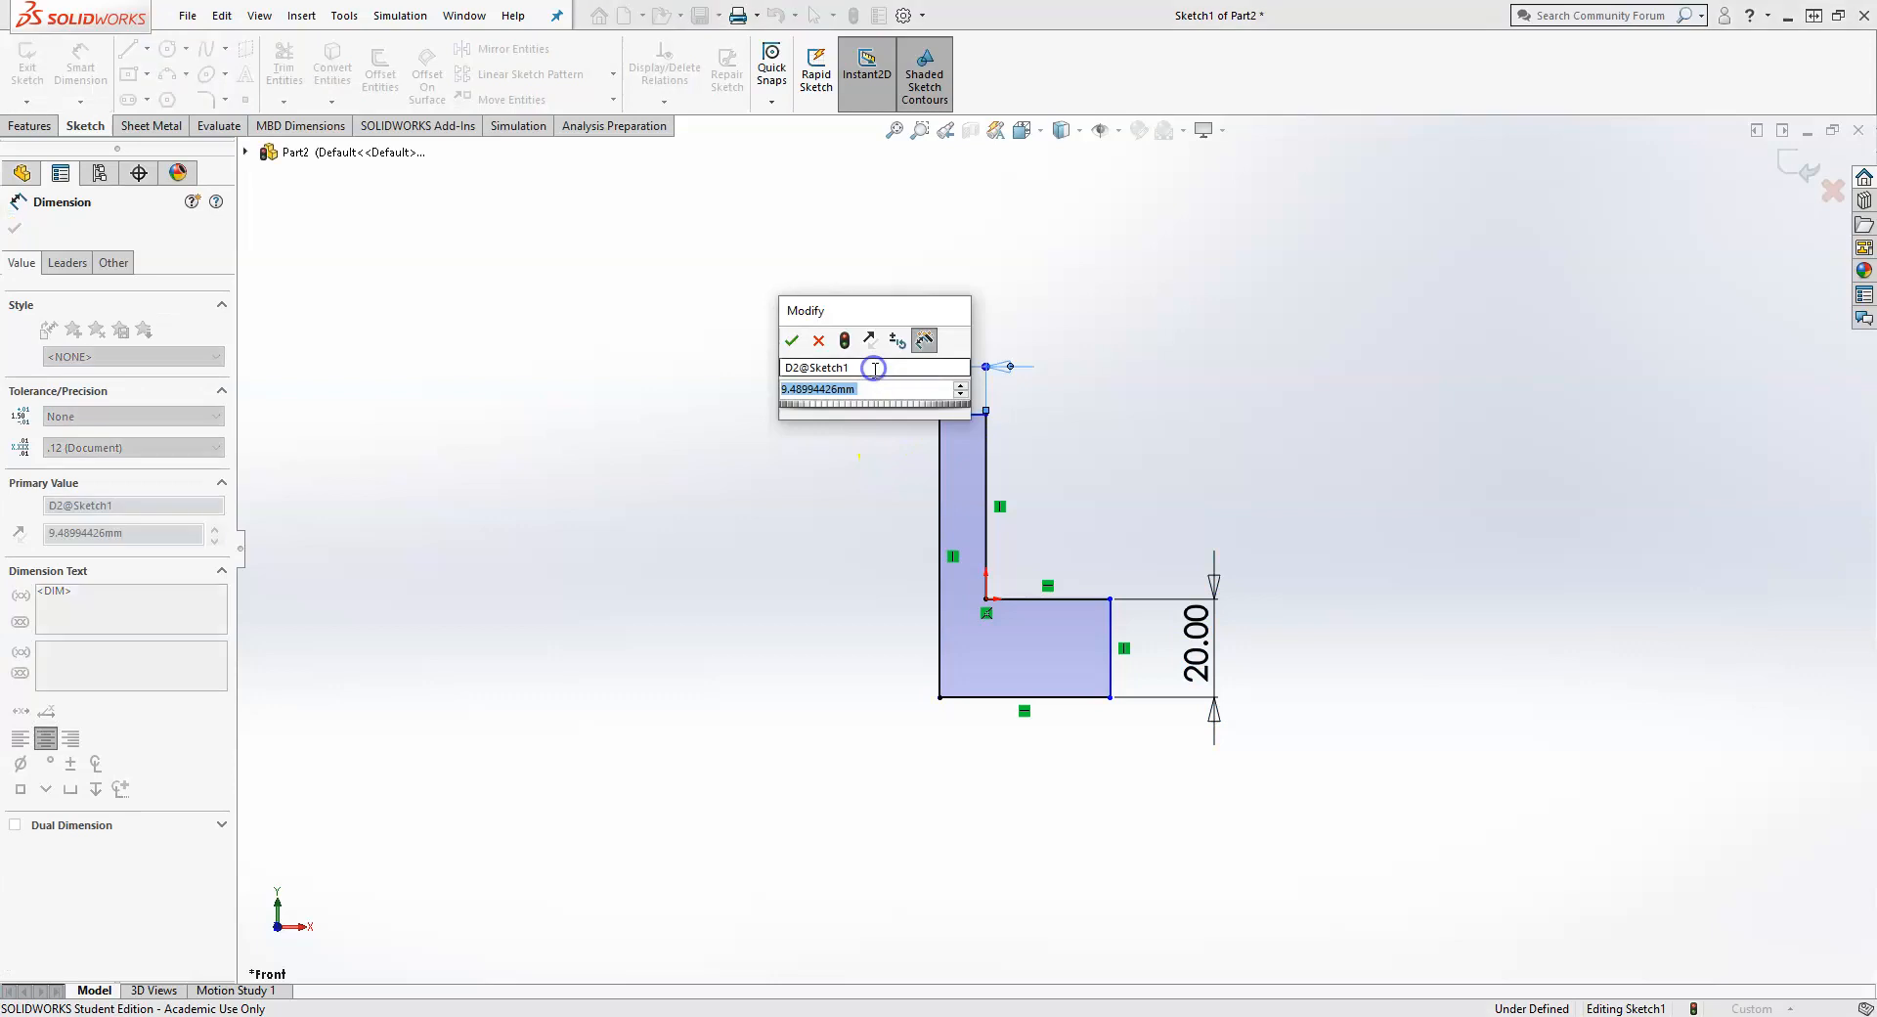
type("1")
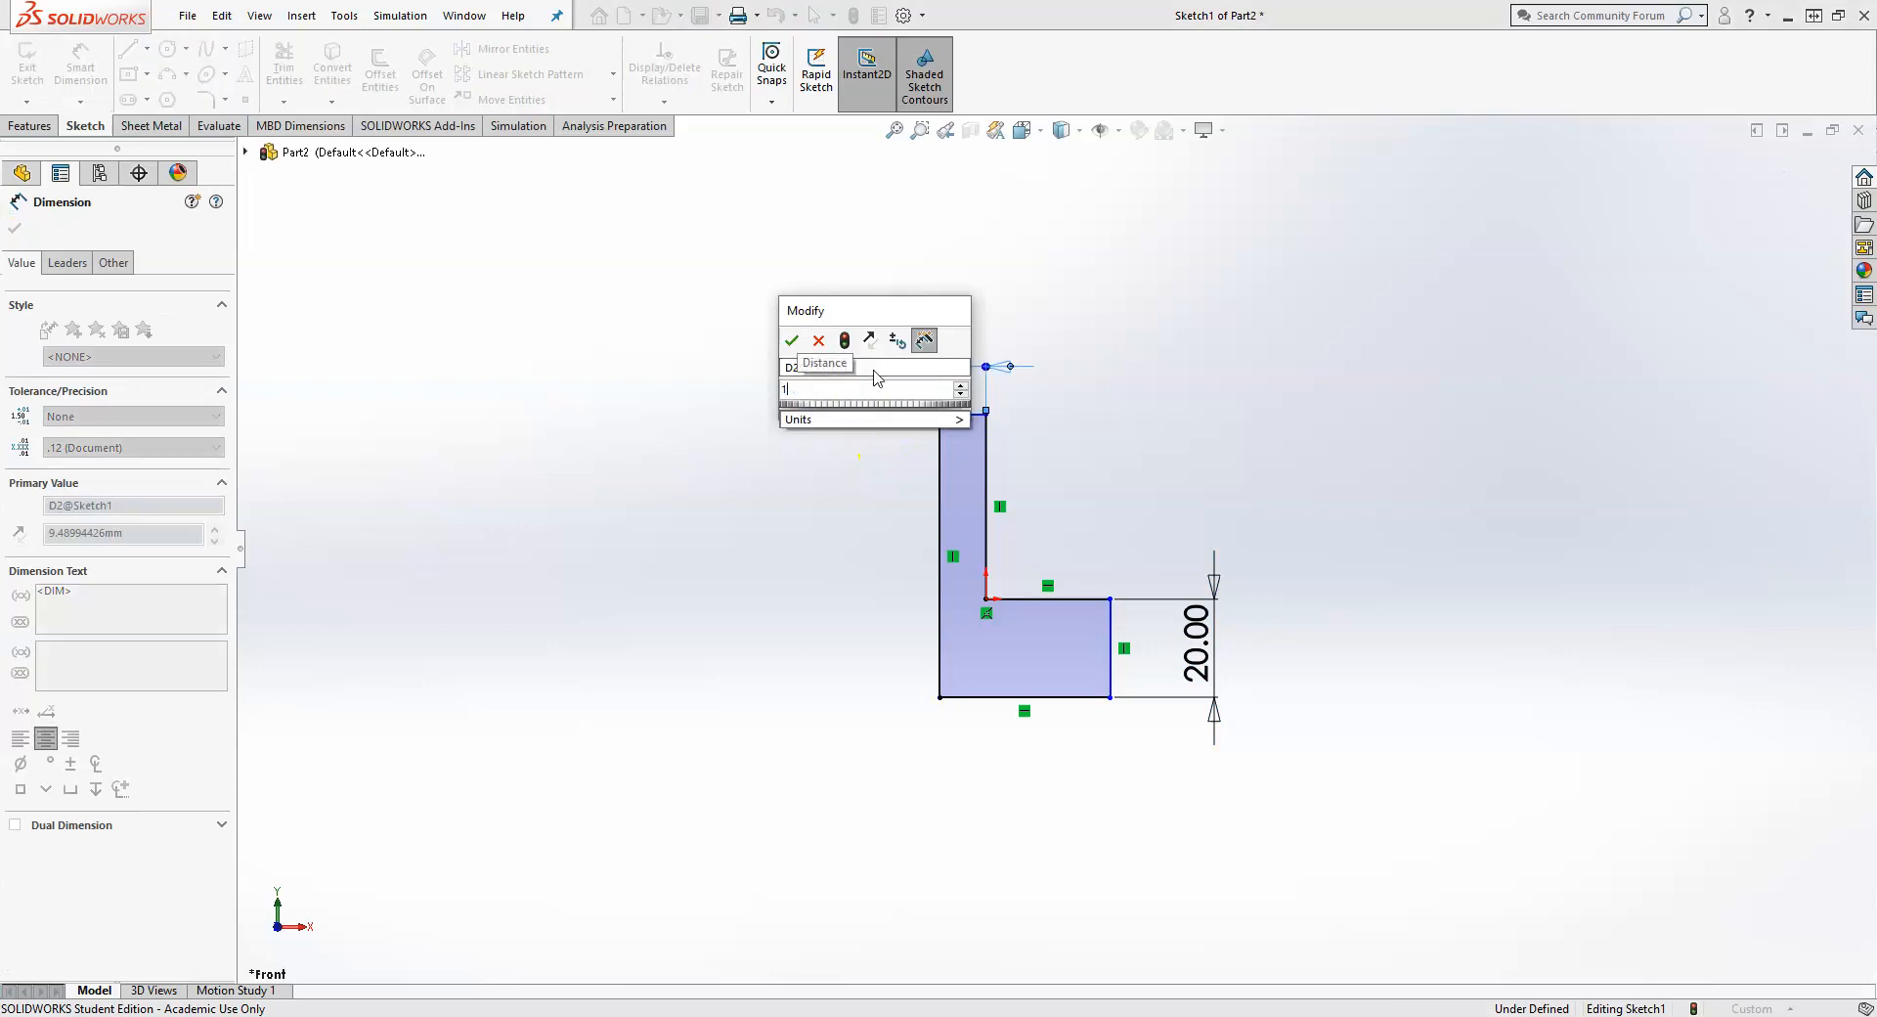
type("5")
key("Return")
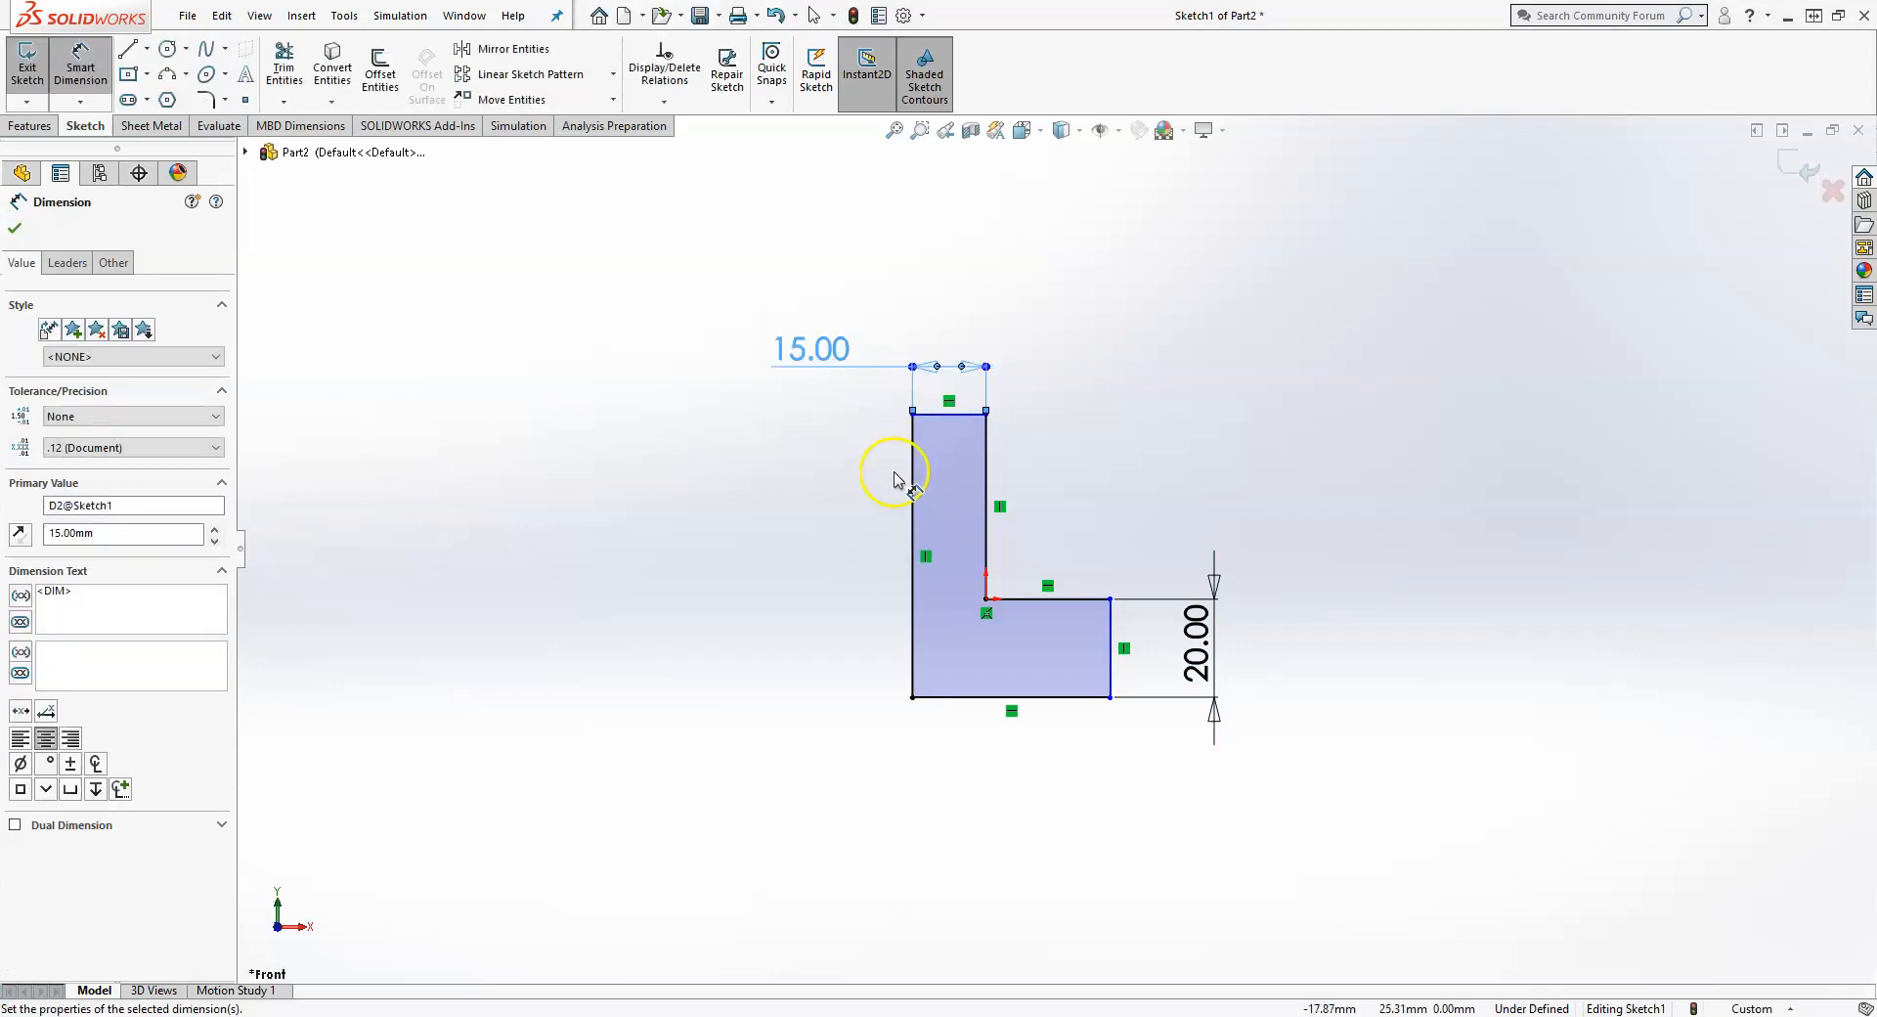
- Dimension the profile's long outer vertical edge as 100 mm
left_click(912, 486)
left_click(769, 519)
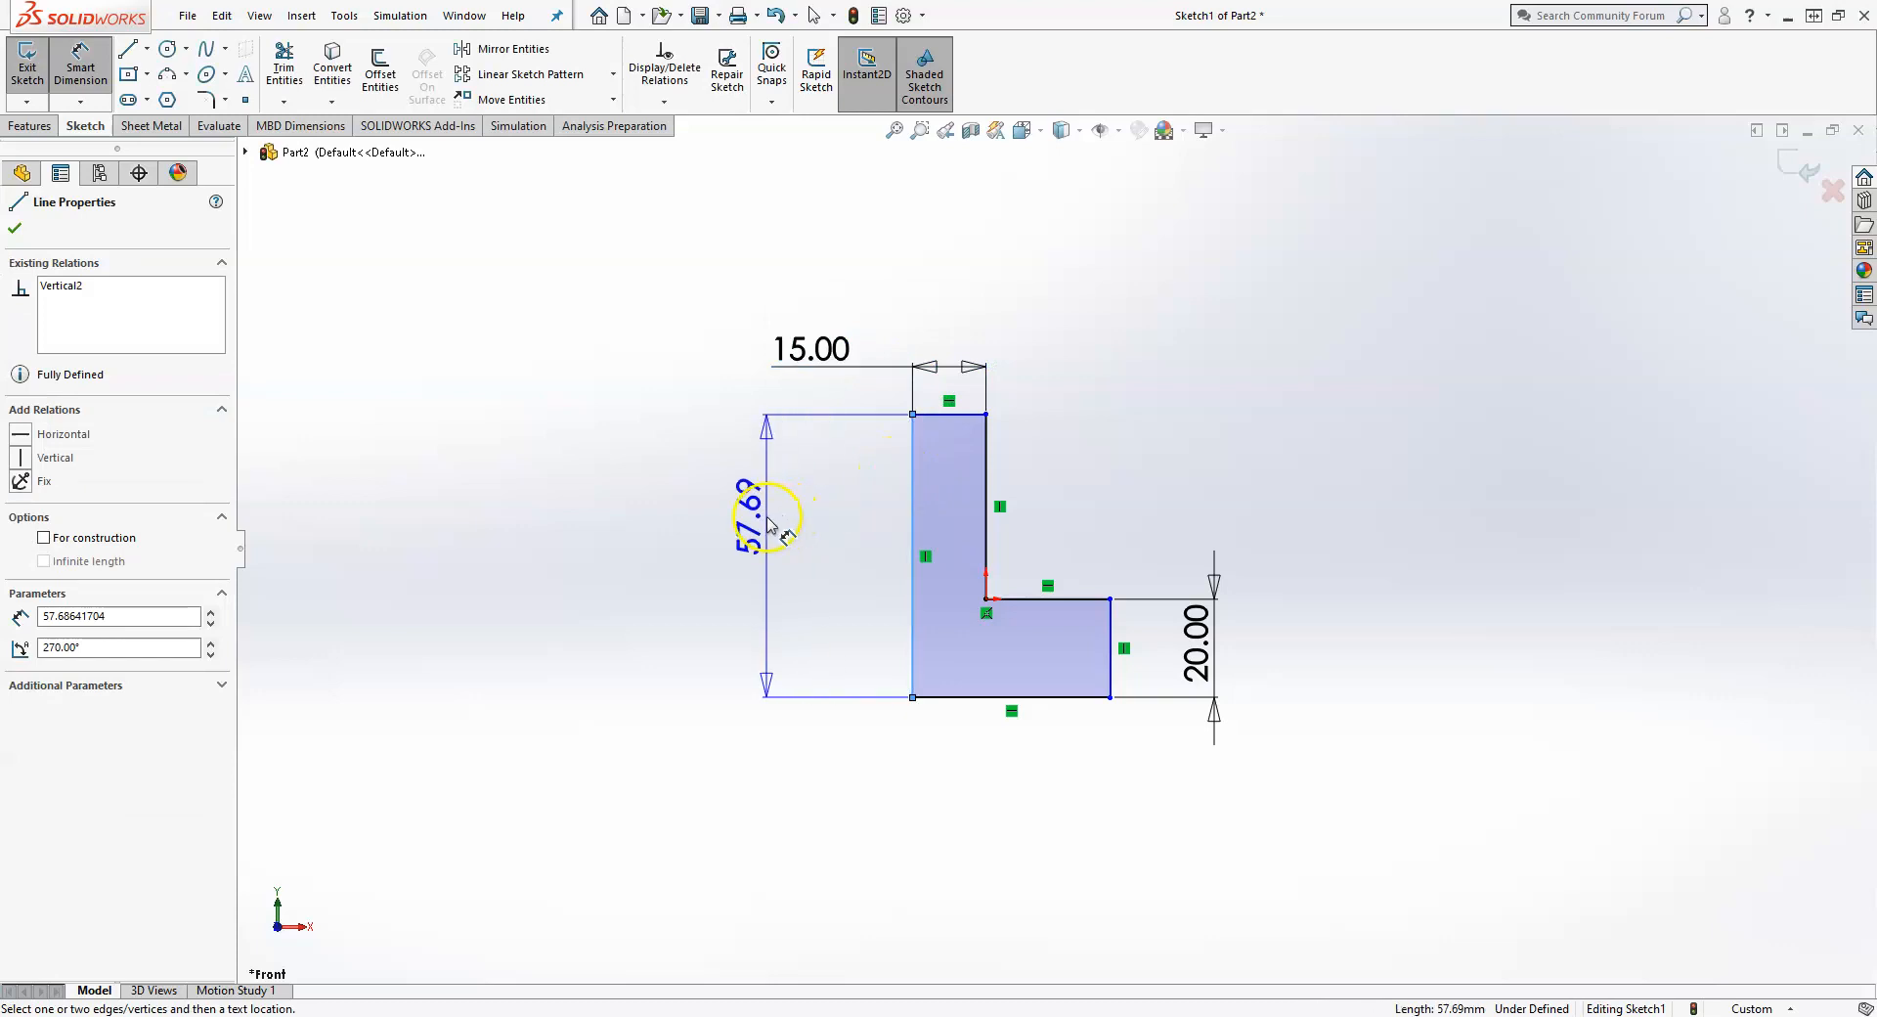
type("100")
key("Return")
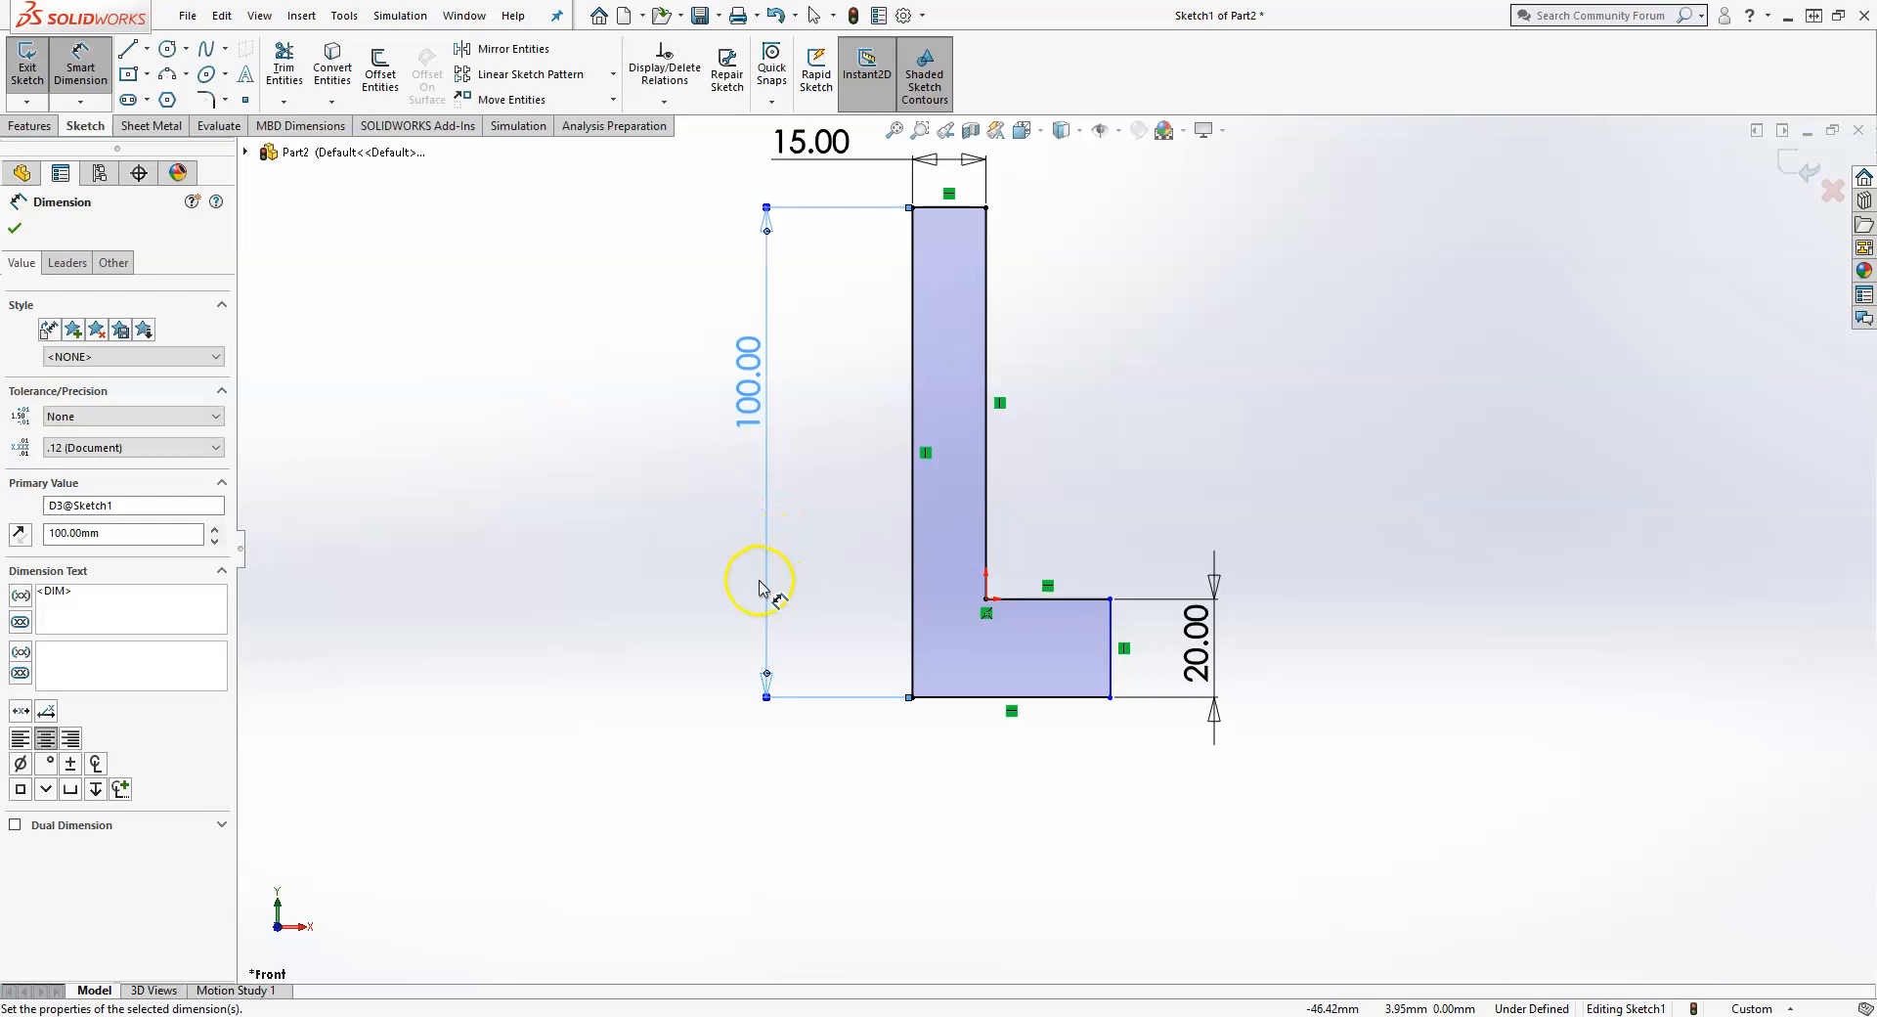
- Dimension the profile's bottom edge as 75 mm and exit the sketch
left_click(1004, 697)
left_click(997, 772)
type("75")
key("Return")
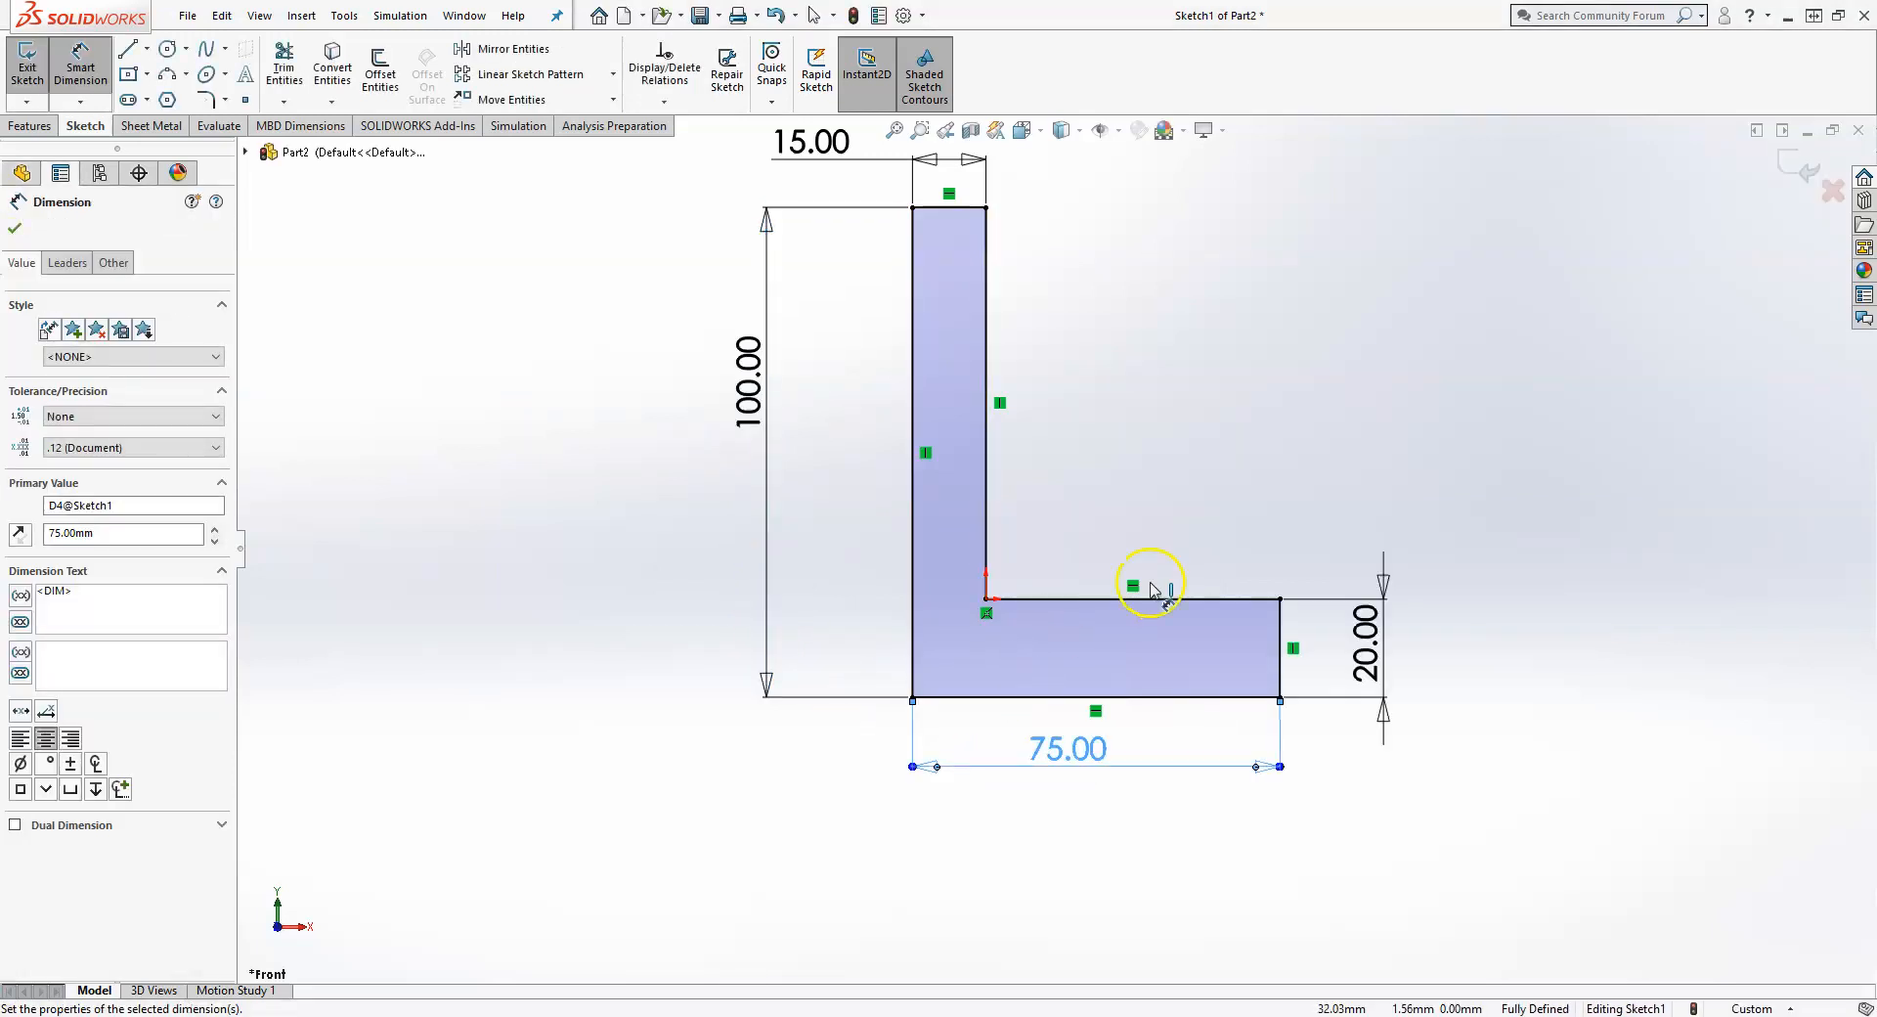
scroll(1118, 513, "up", 2)
scroll(1207, 251, "down", 1)
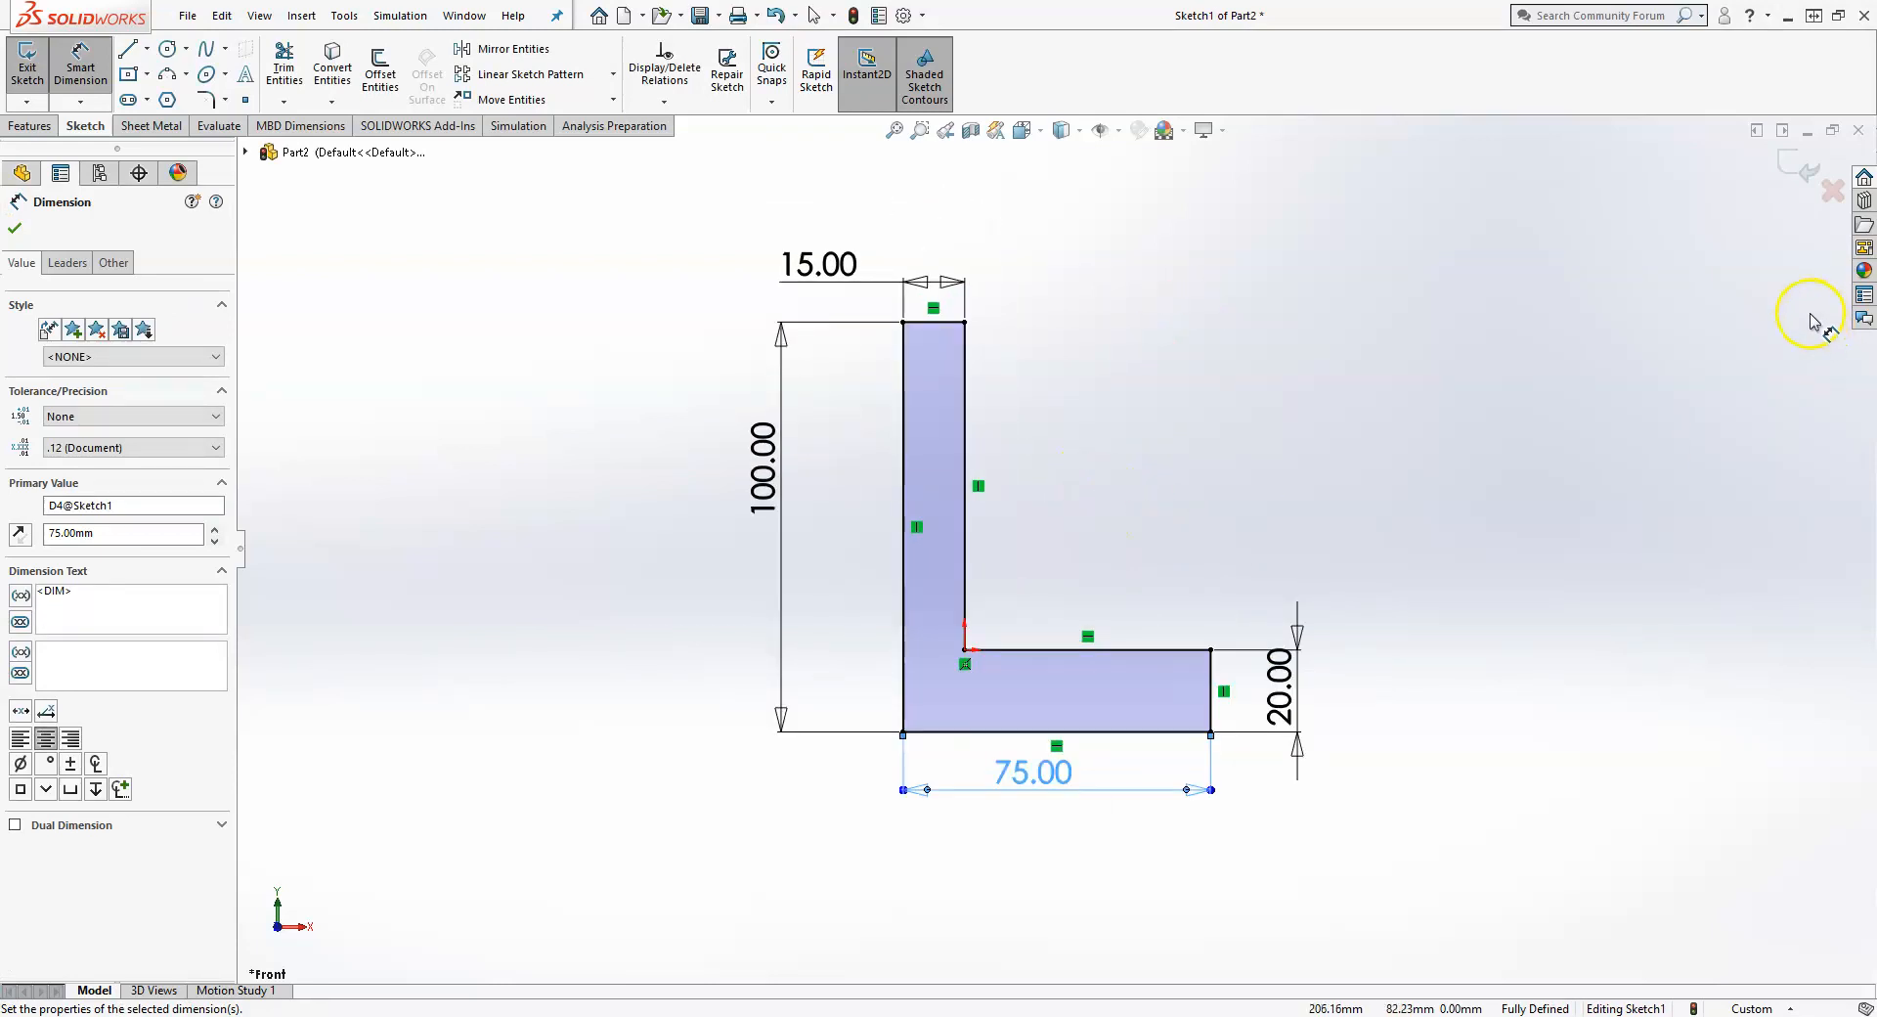
left_click(1789, 161)
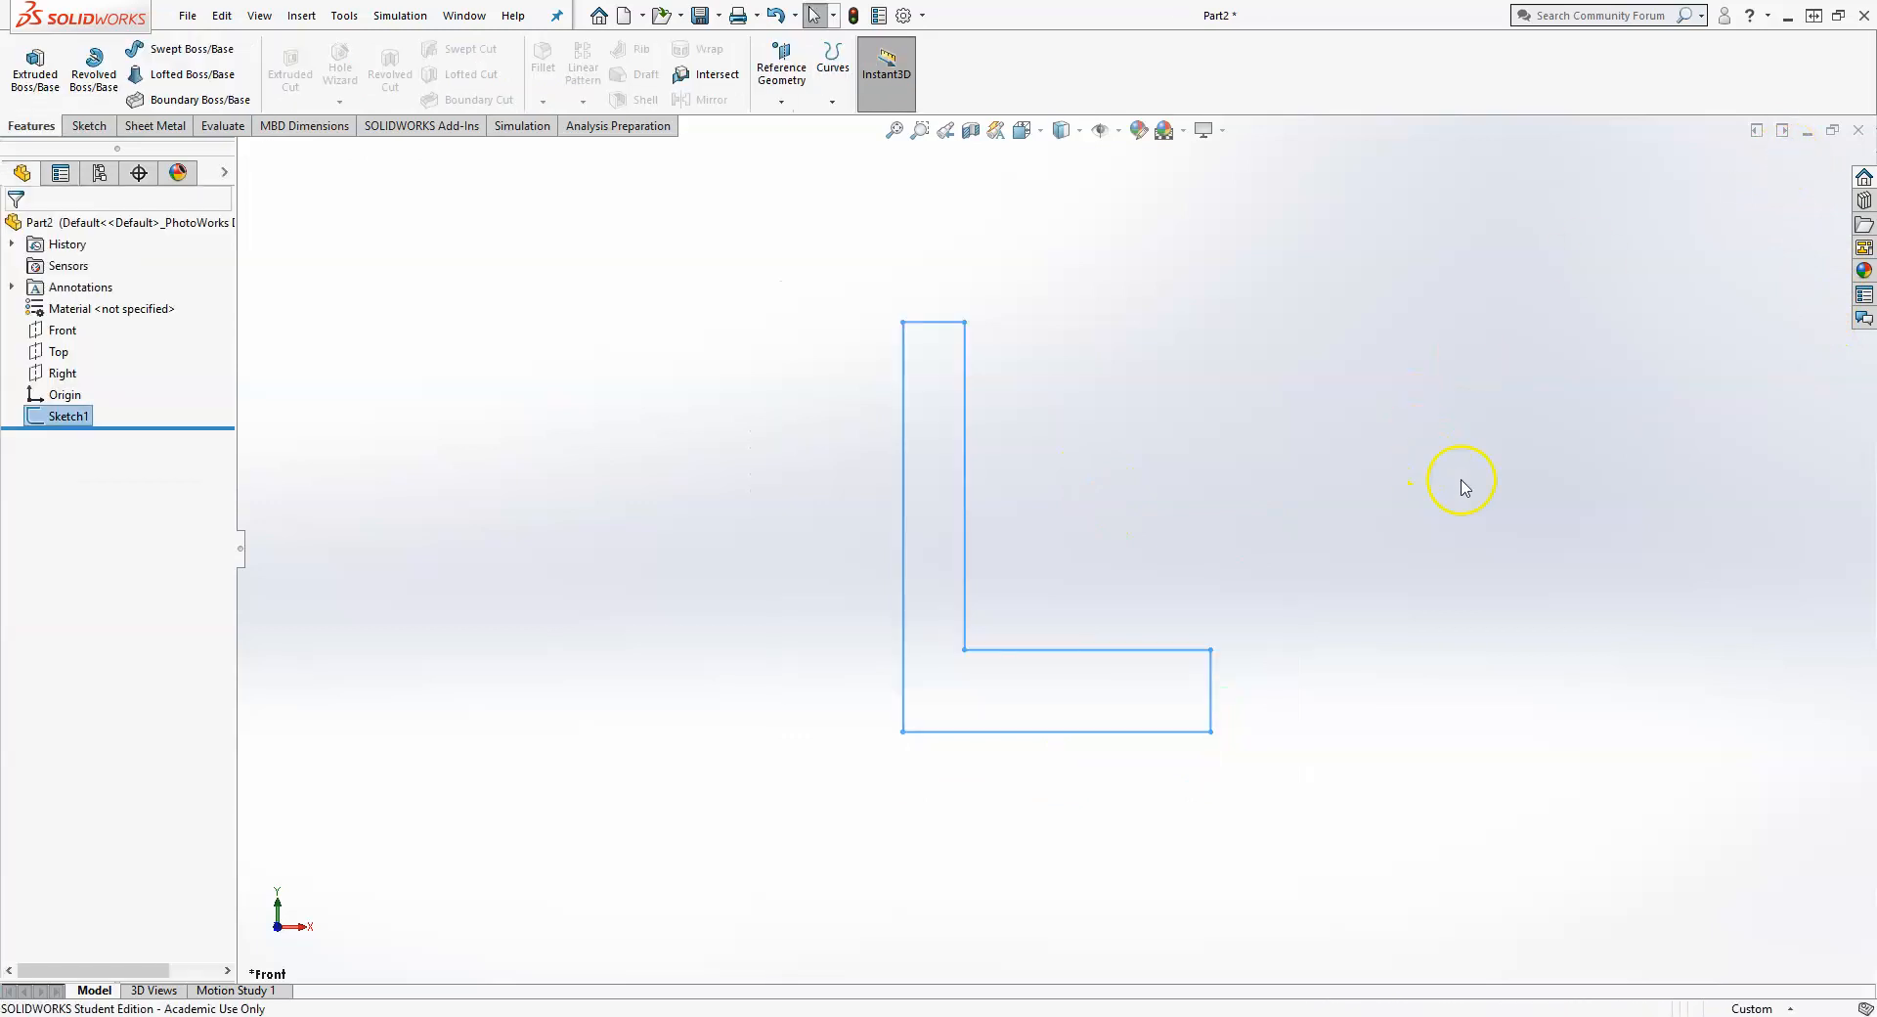
- Extrude the L-shaped sketch as a boss with the Mid Plane end condition and a depth of 80 mm
mouse_move(1278, 473)
middle_mouse_down()
mouse_move(1248, 431)
mouse_move(1199, 557)
mouse_move(1105, 516)
mouse_move(1186, 596)
middle_mouse_up()
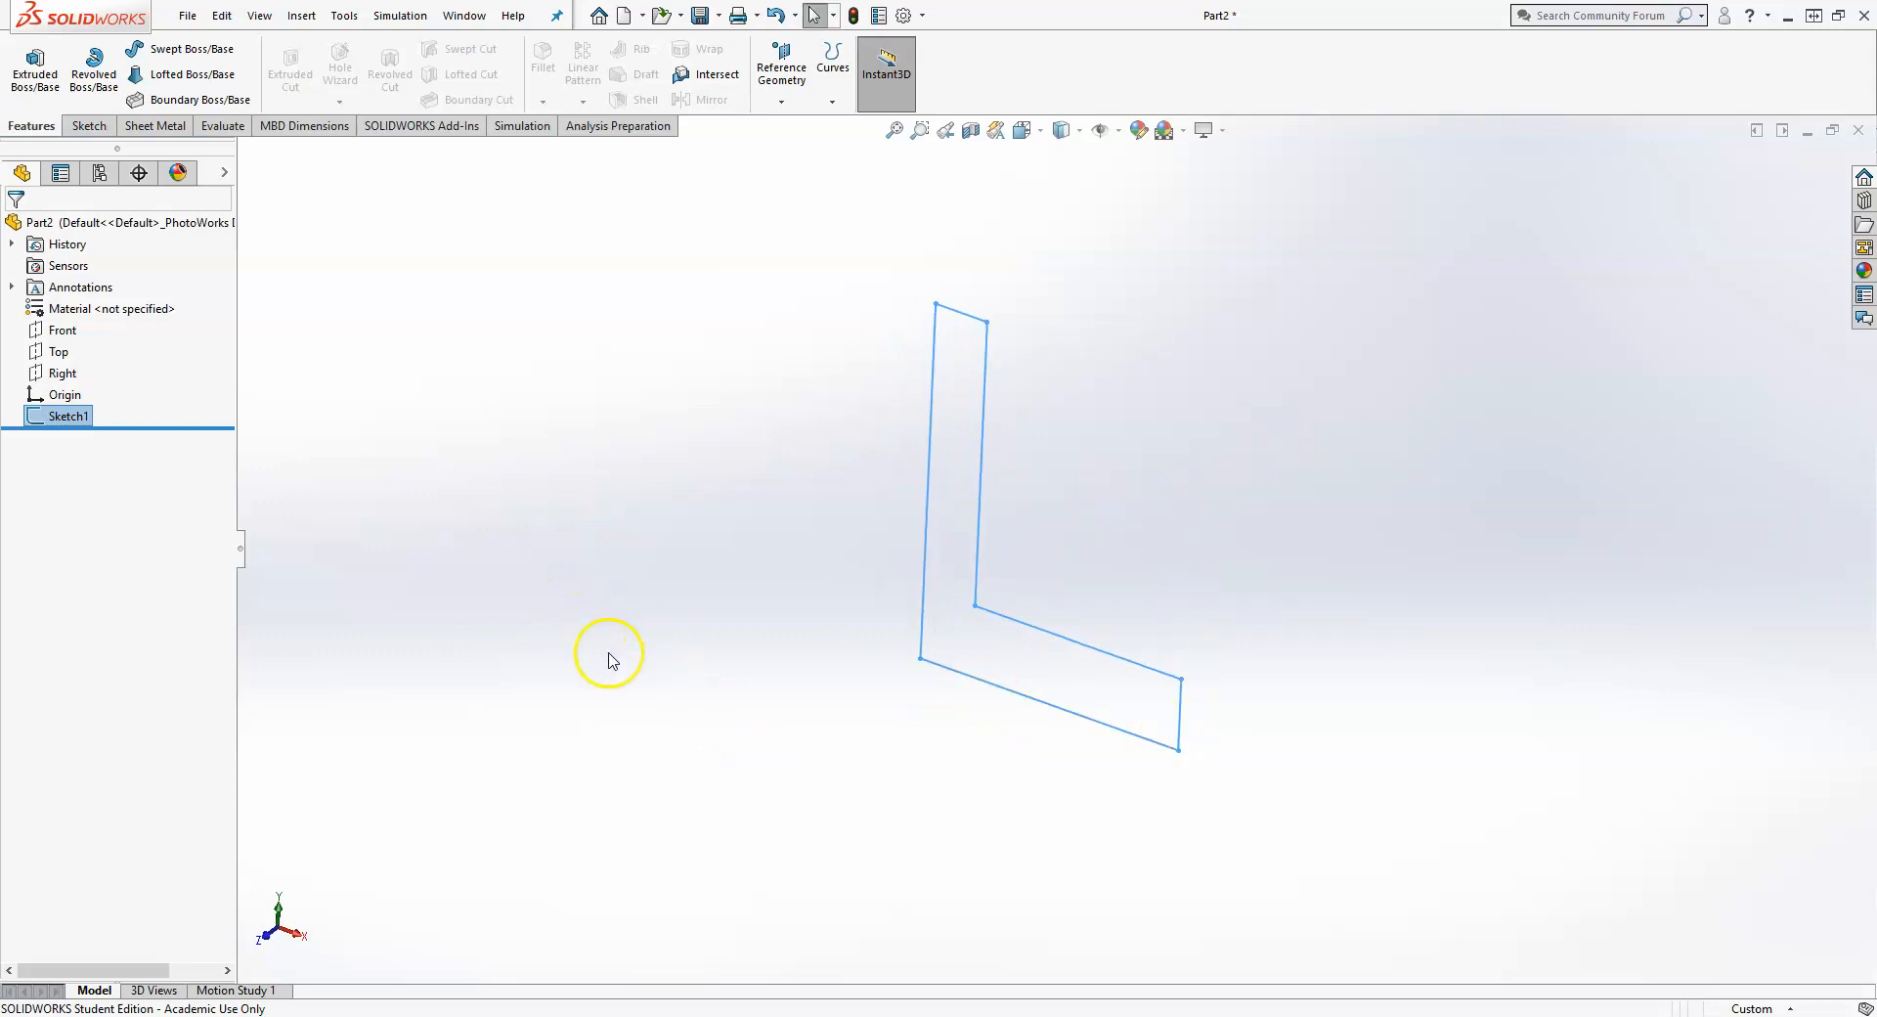
double_click(61, 414)
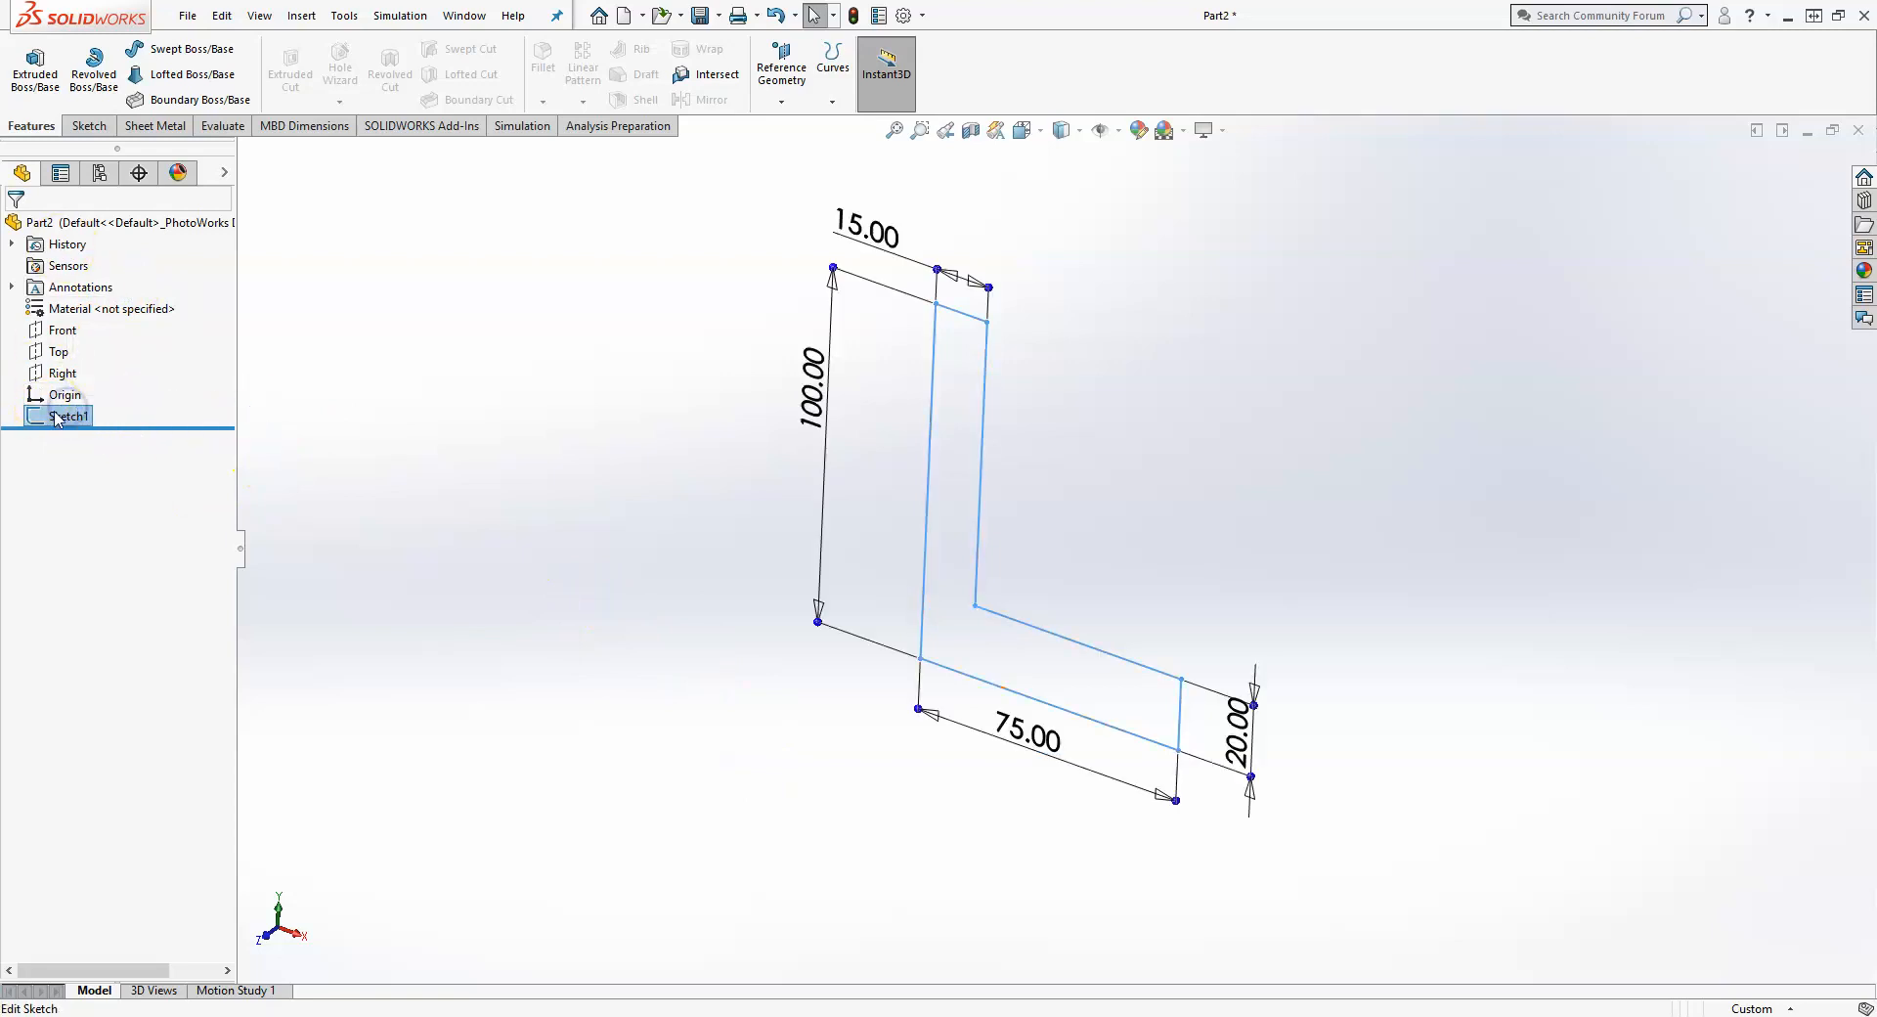
left_click(34, 71)
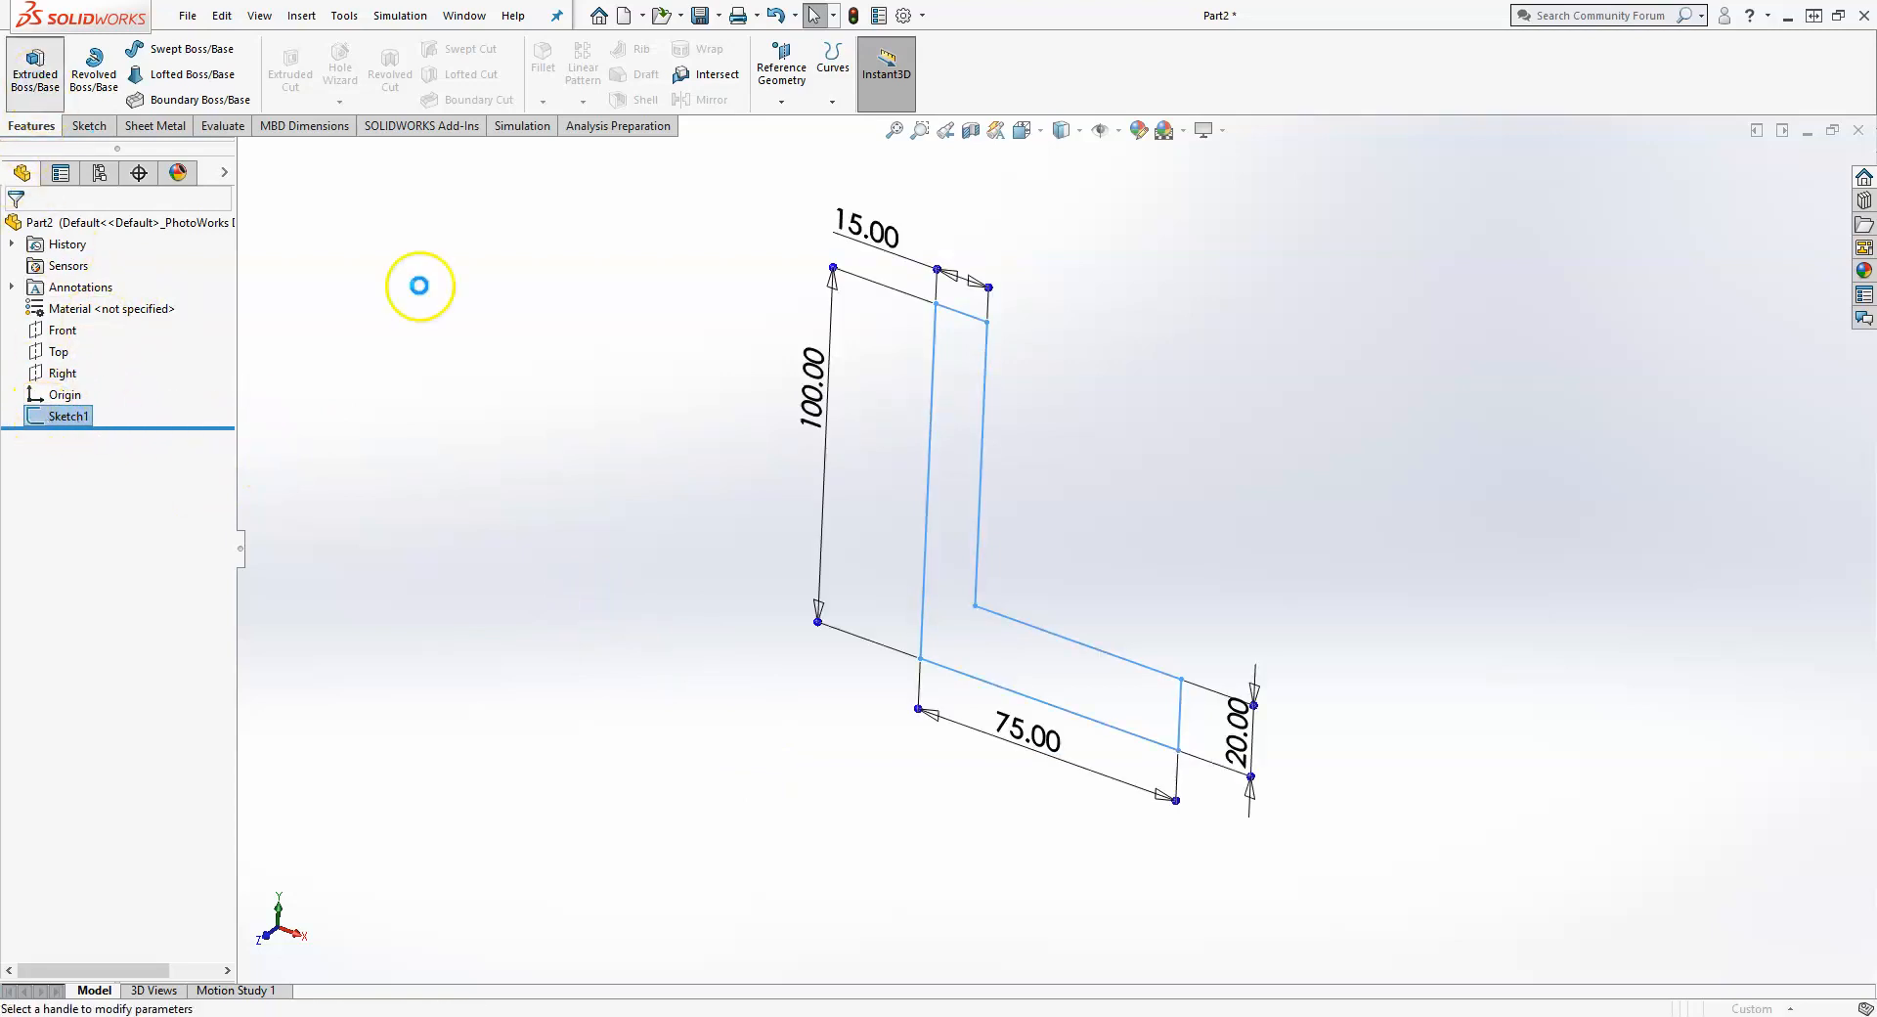
left_click(150, 346)
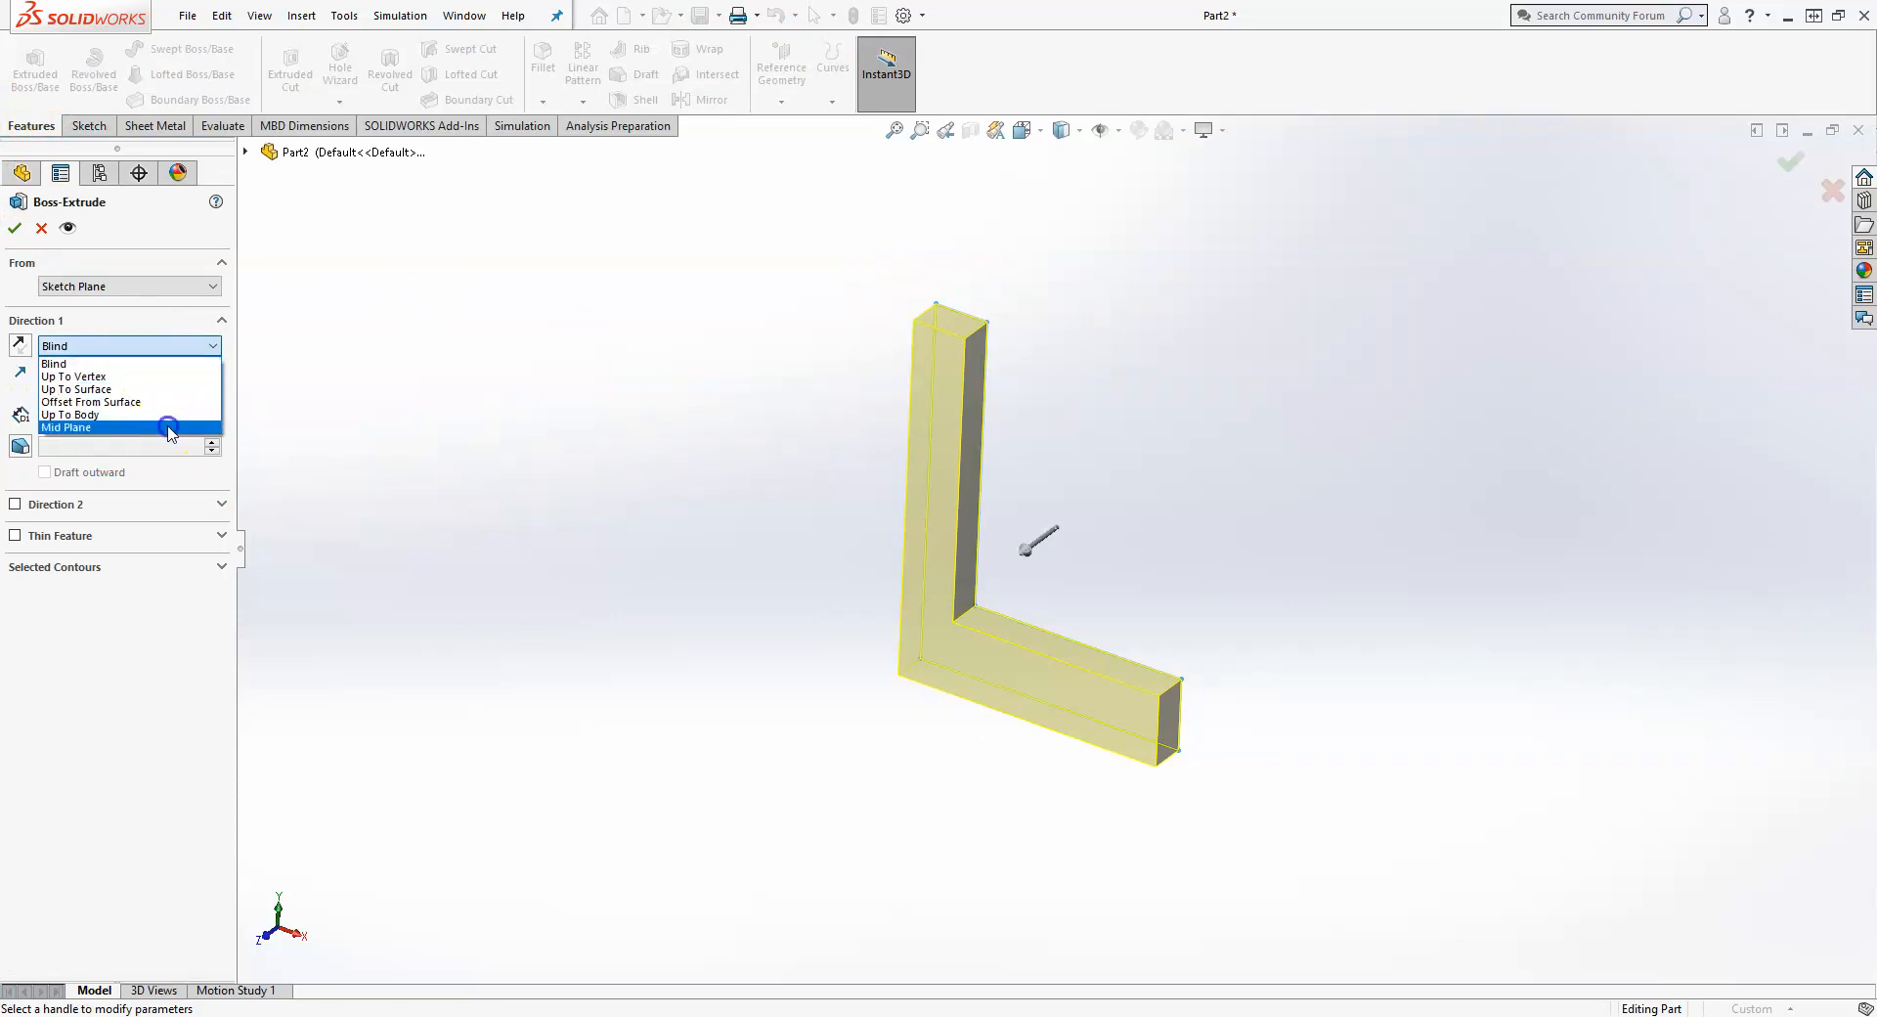
left_click(66, 427)
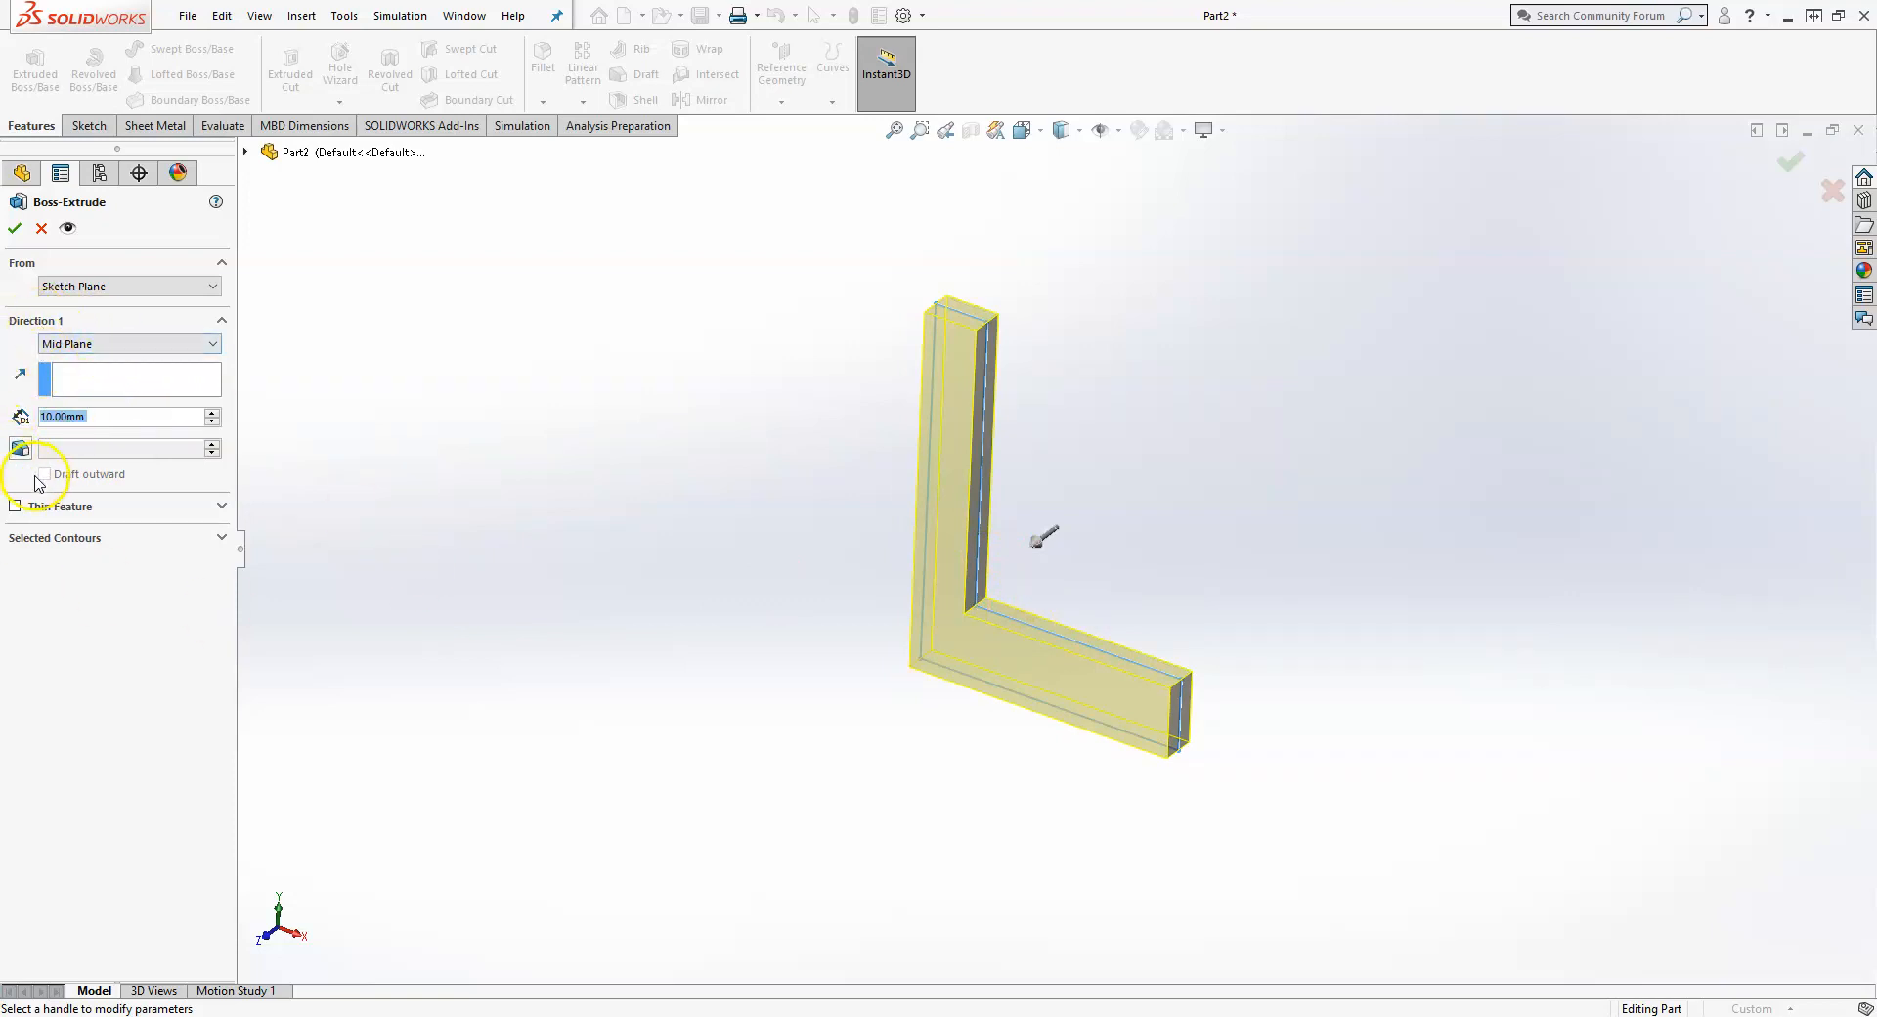
type("80")
key("Return")
key("Return")
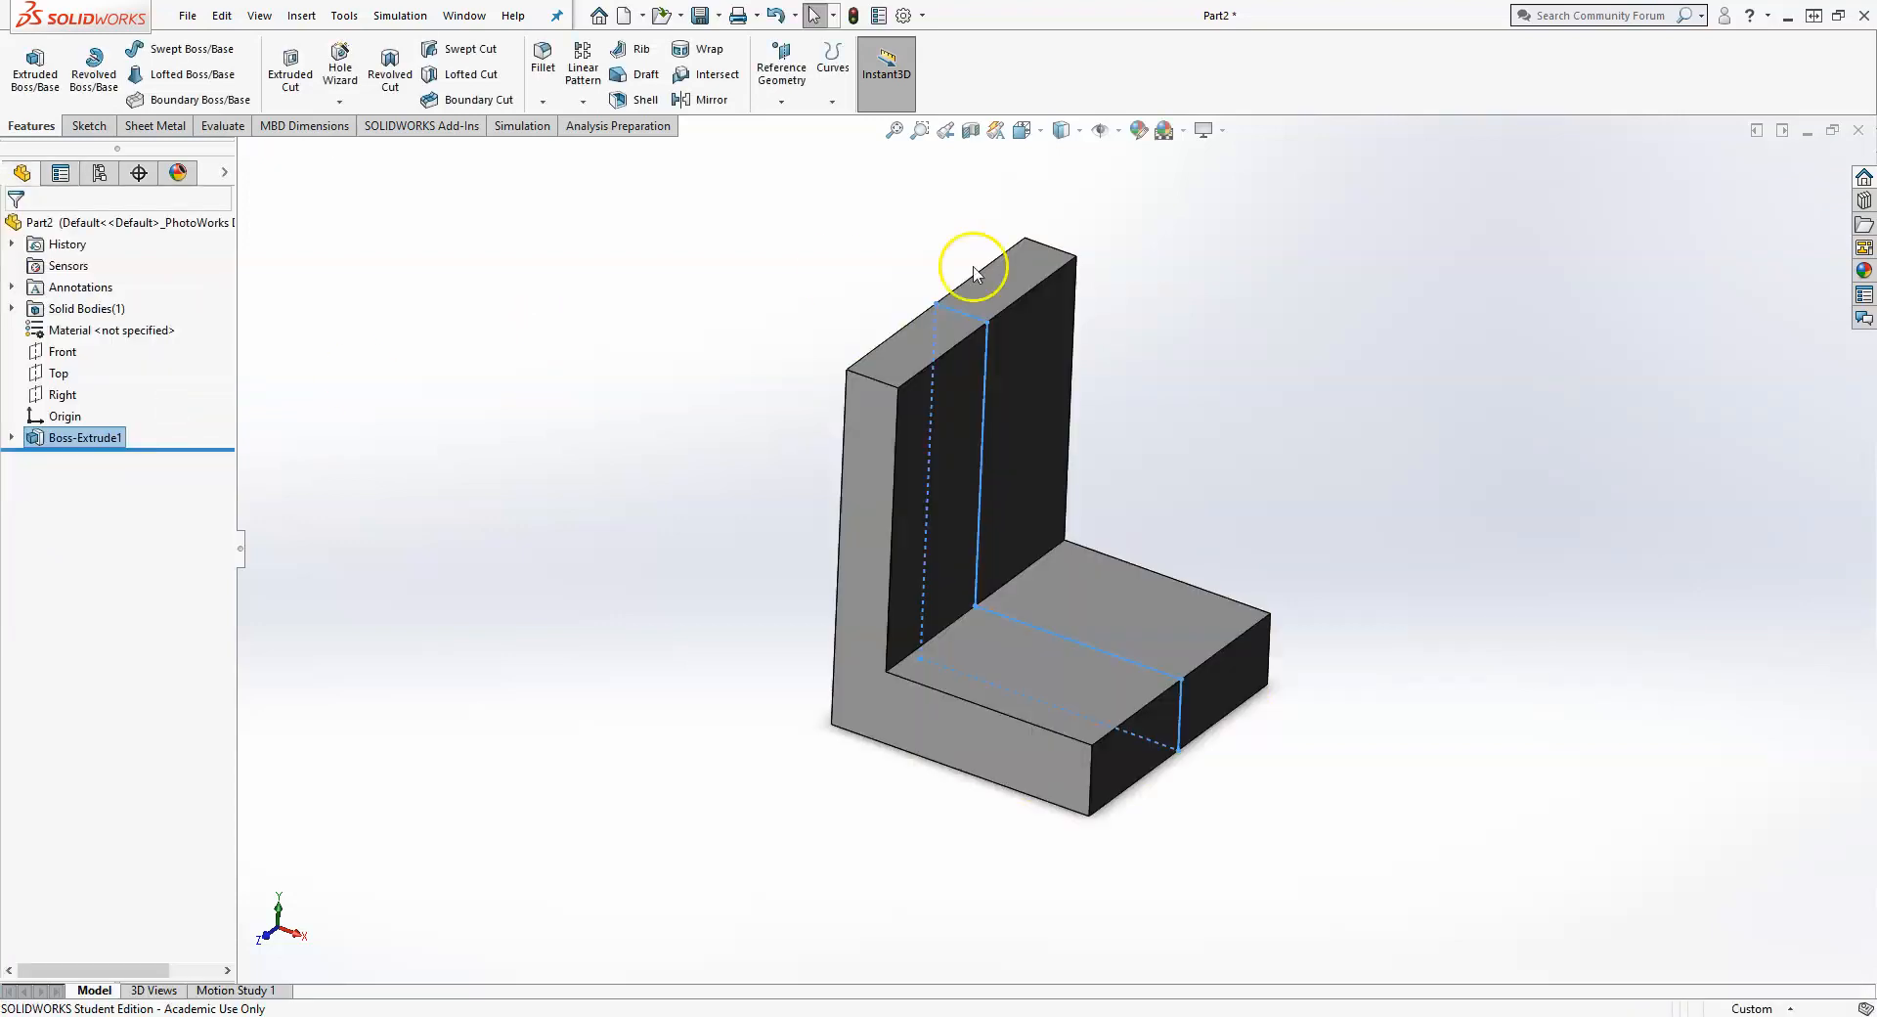
left_click(767, 313)
- Display the reference planes to examine where they pass through the L-shaped body, and hide them again
left_click(1118, 130)
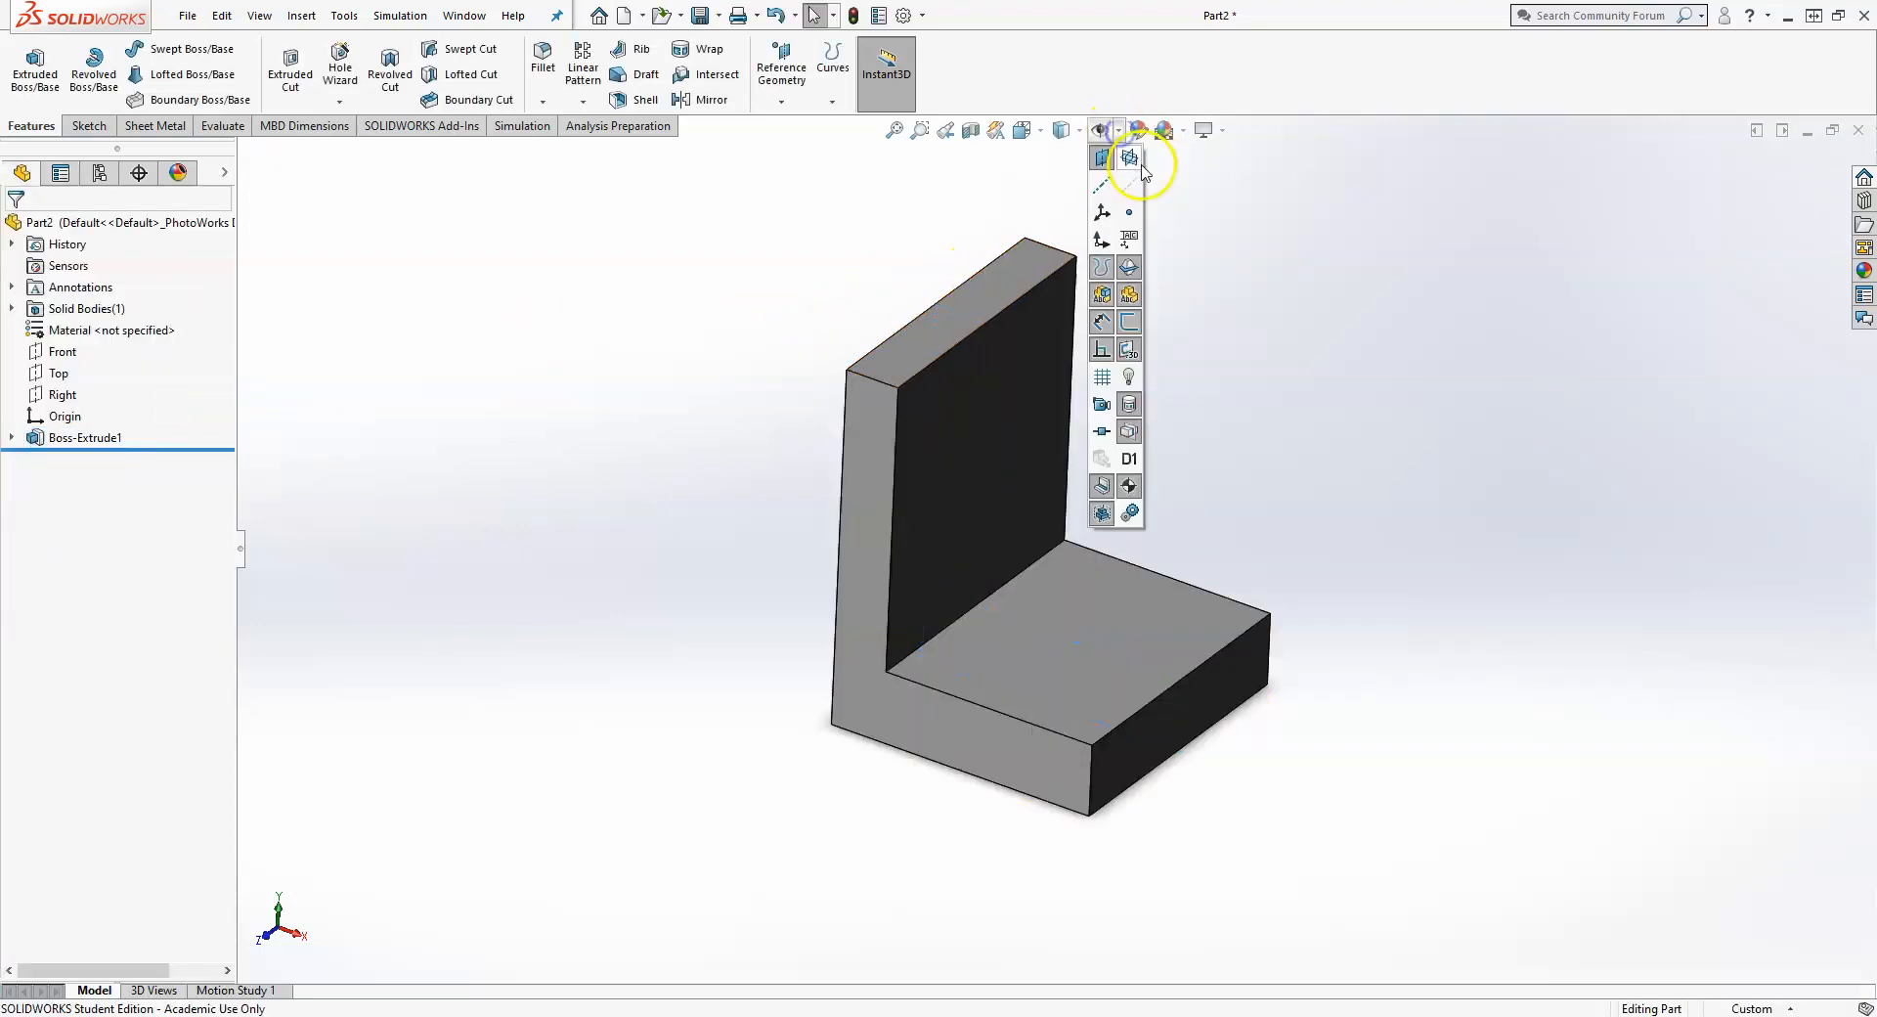
left_click(1130, 157)
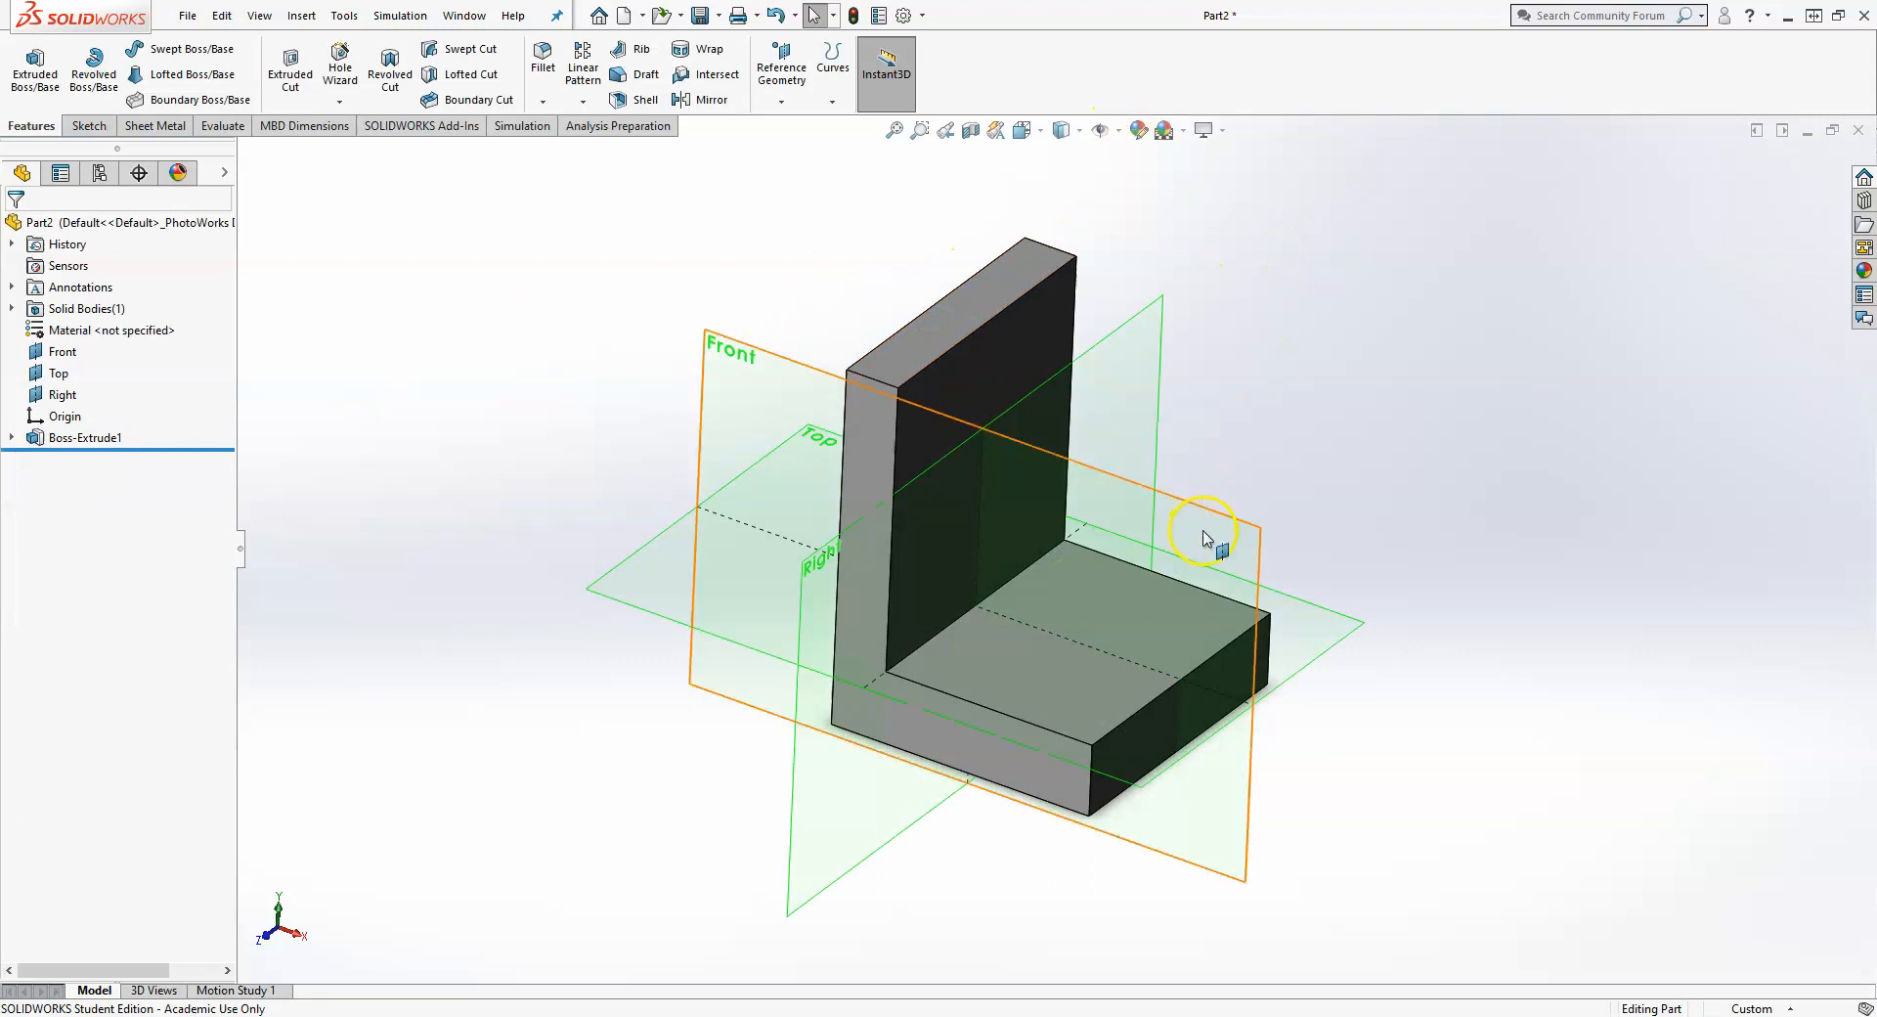
middle_click_drag(990, 395, 1098, 398)
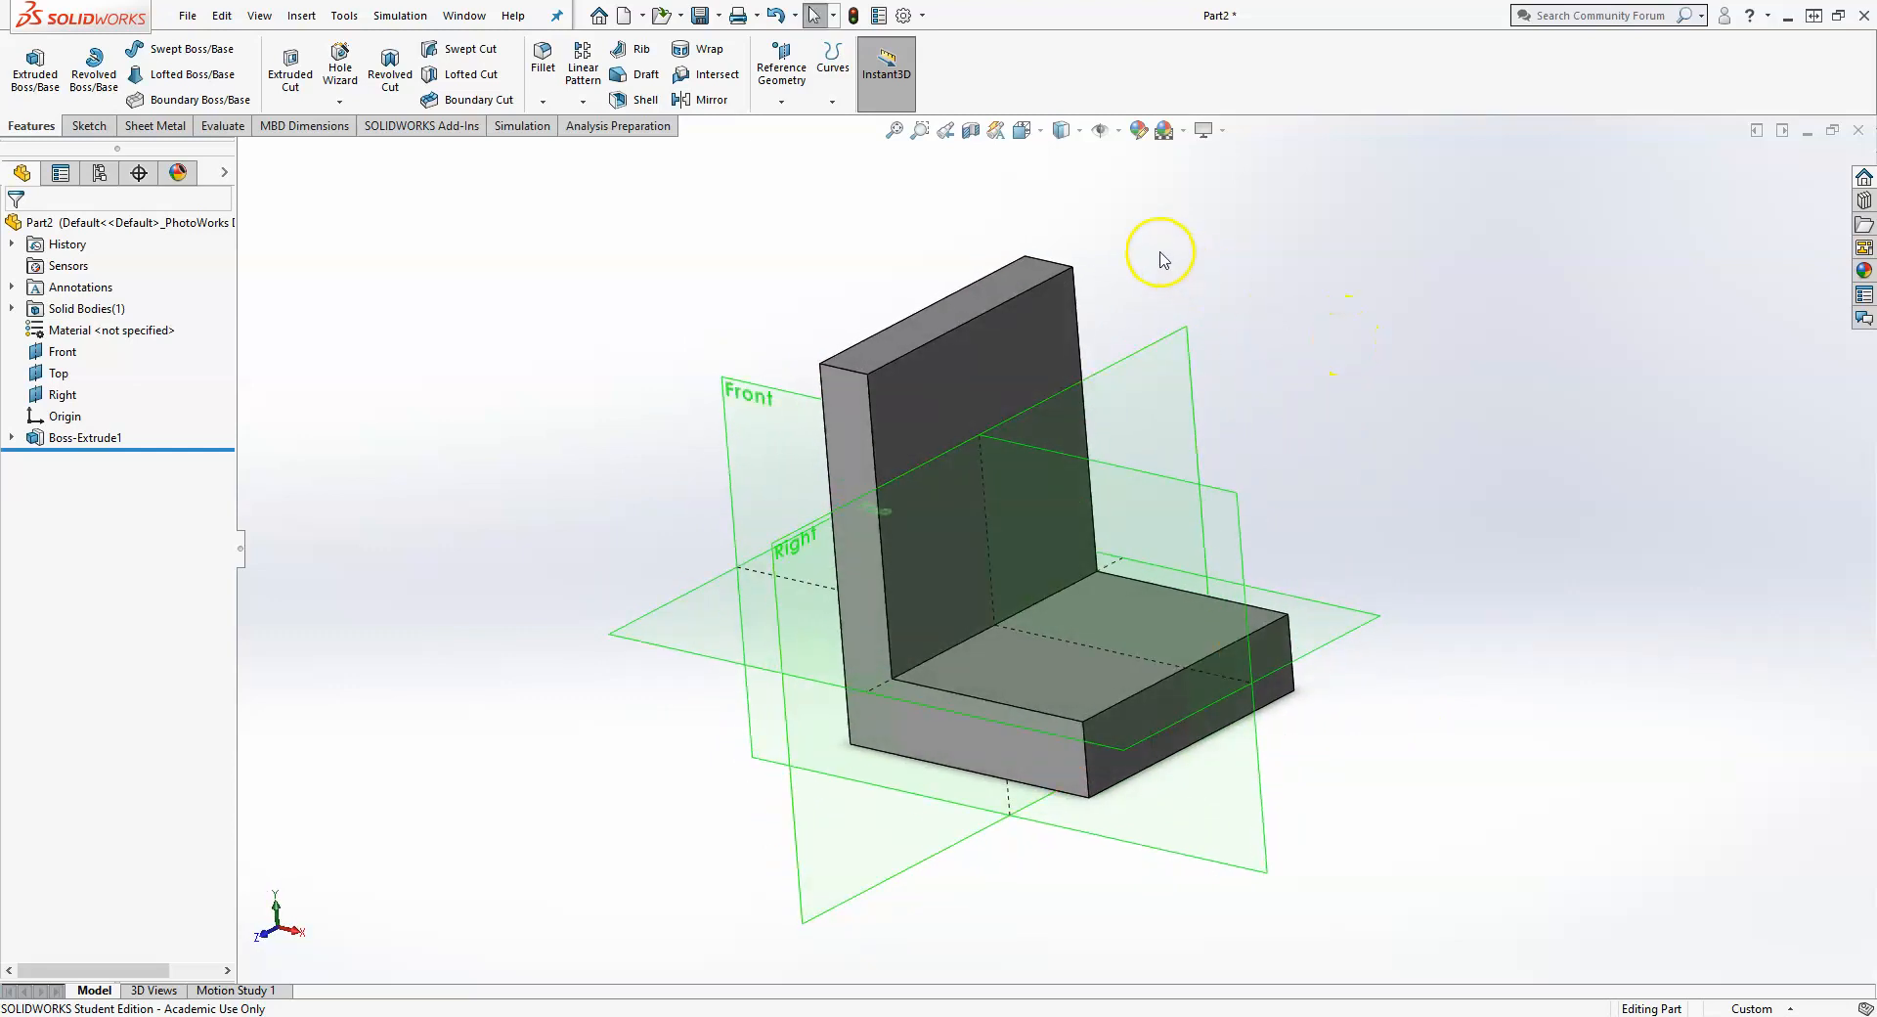
left_click(1102, 130)
left_click(1101, 157)
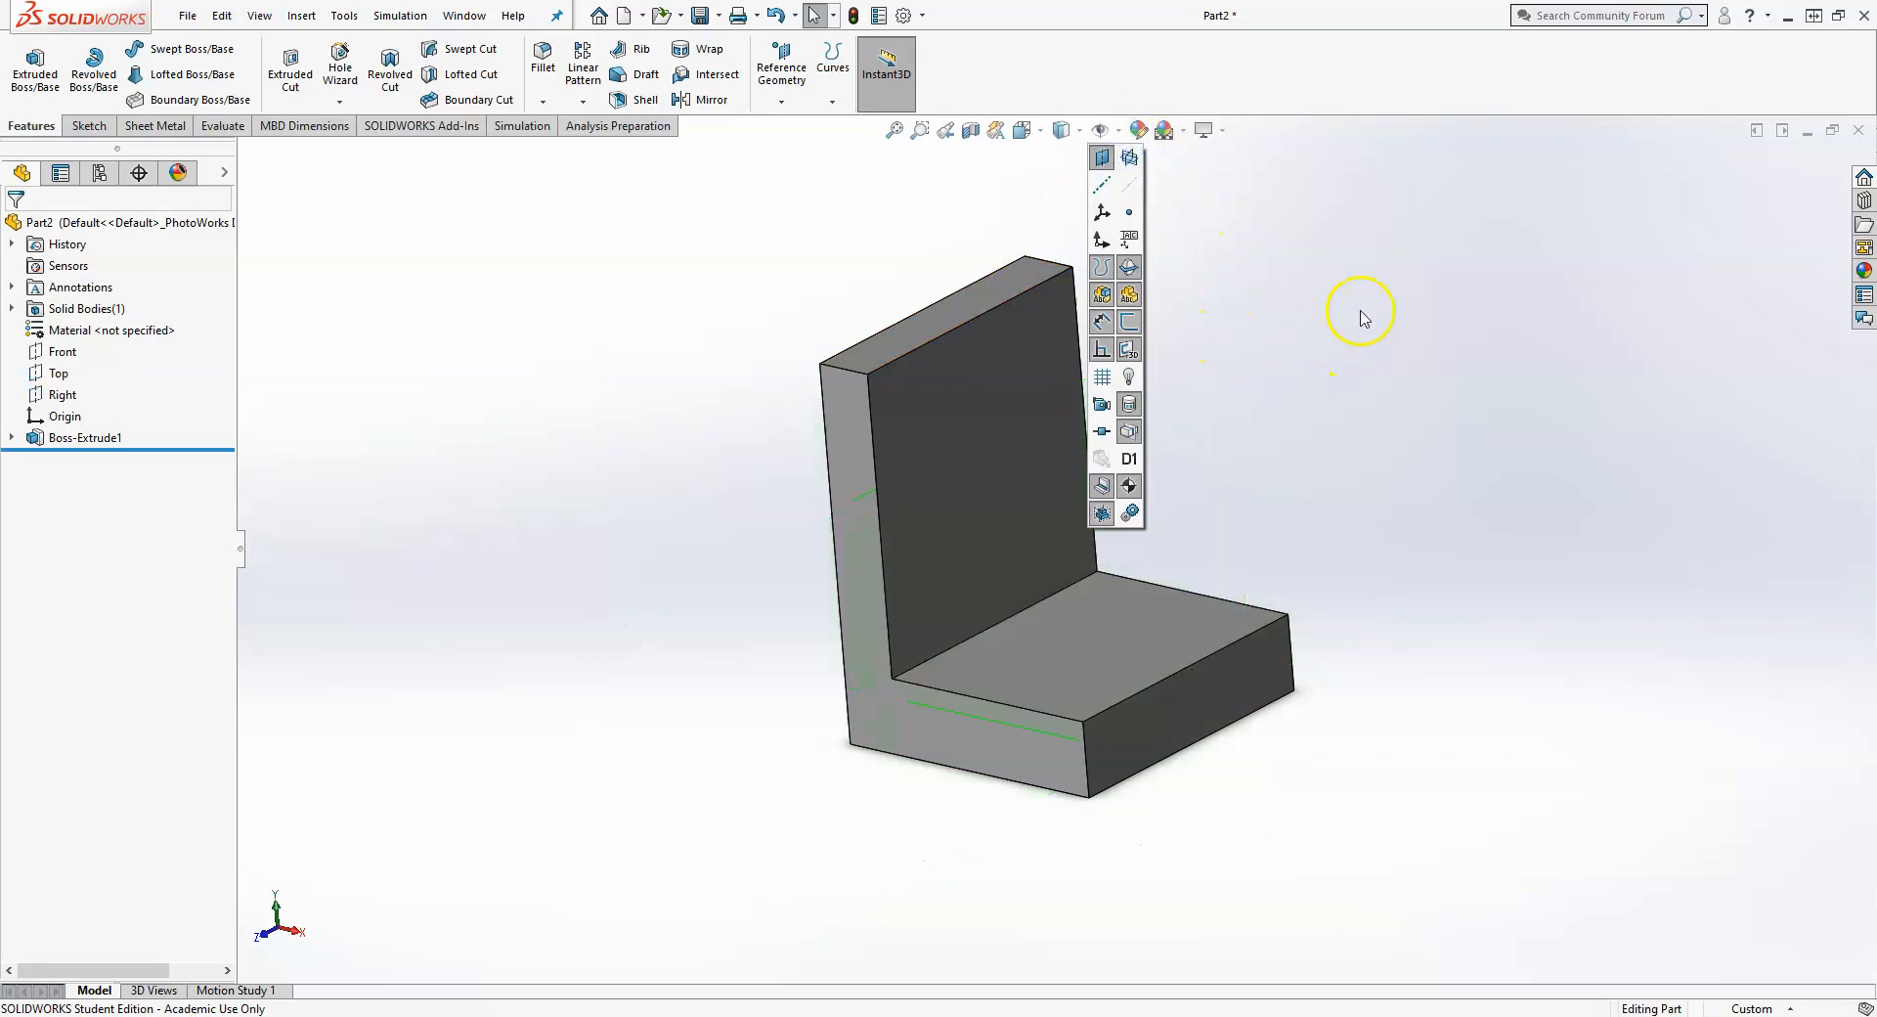
- Start a sketch on the inner face of the upright leg and view it normal to that face
left_click(979, 422)
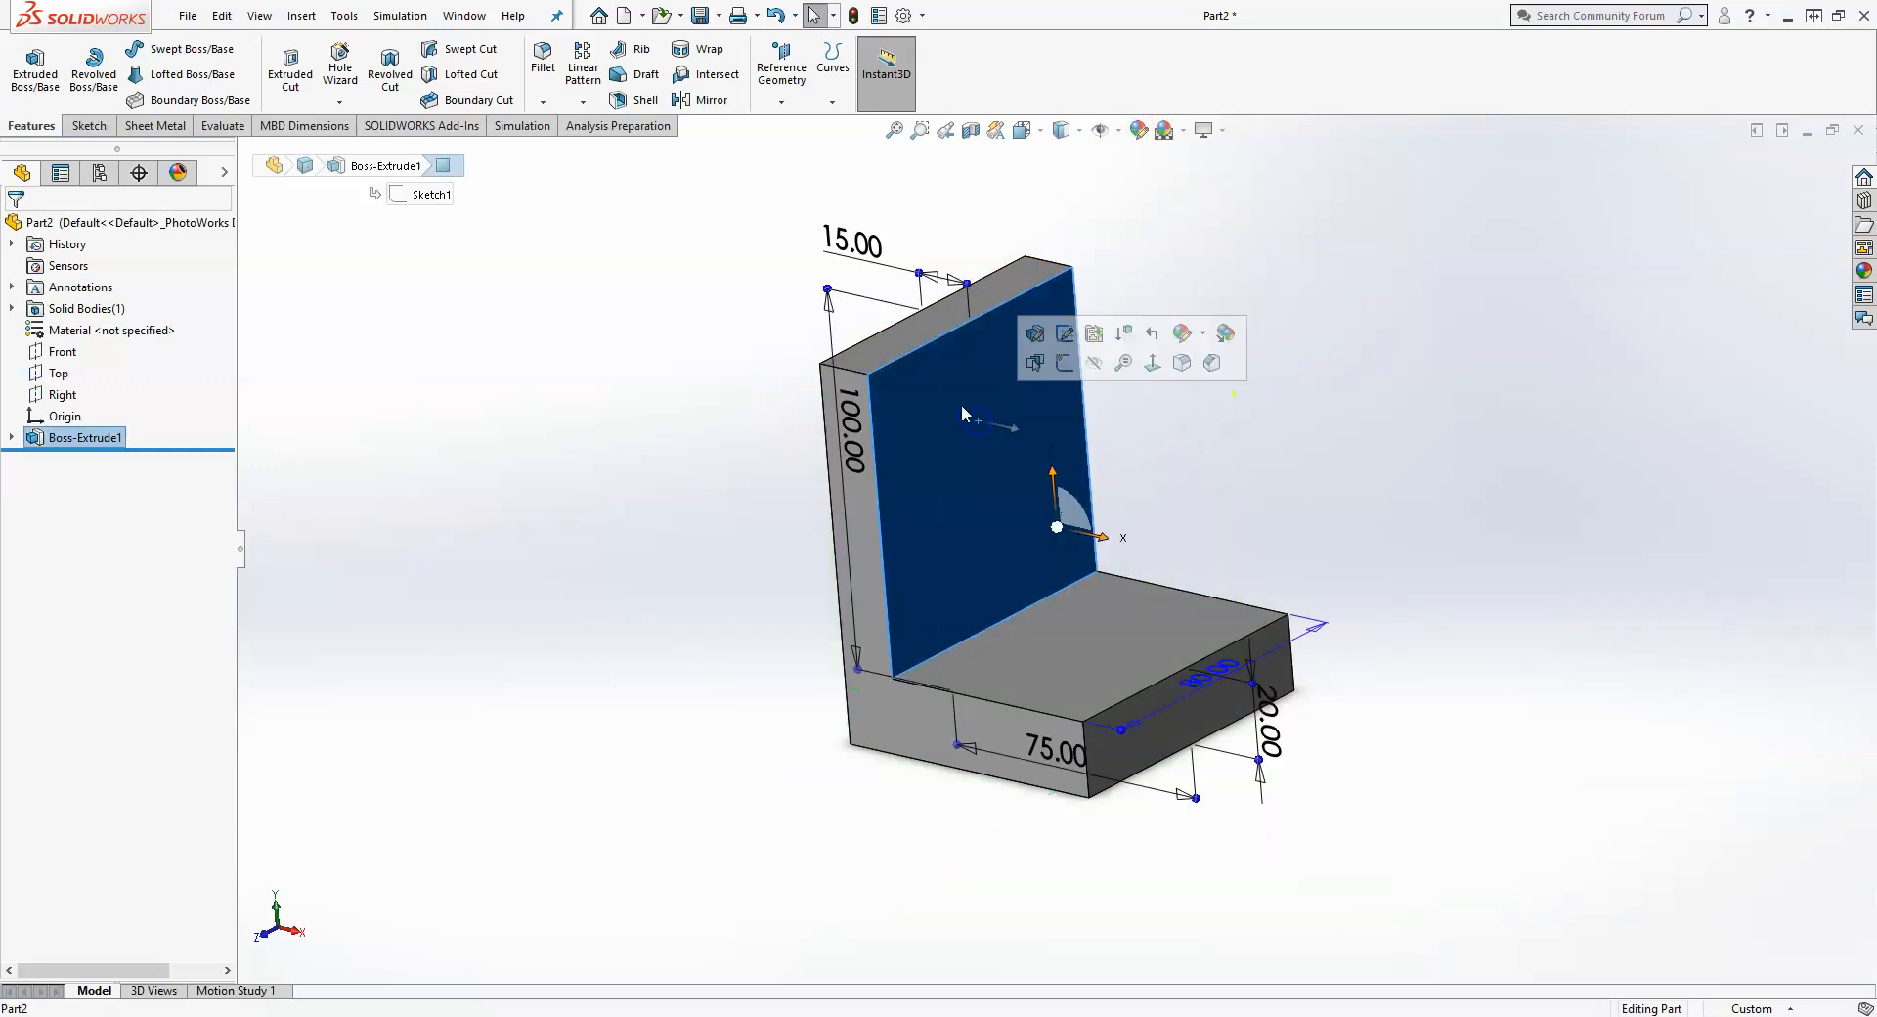
left_click(1021, 368)
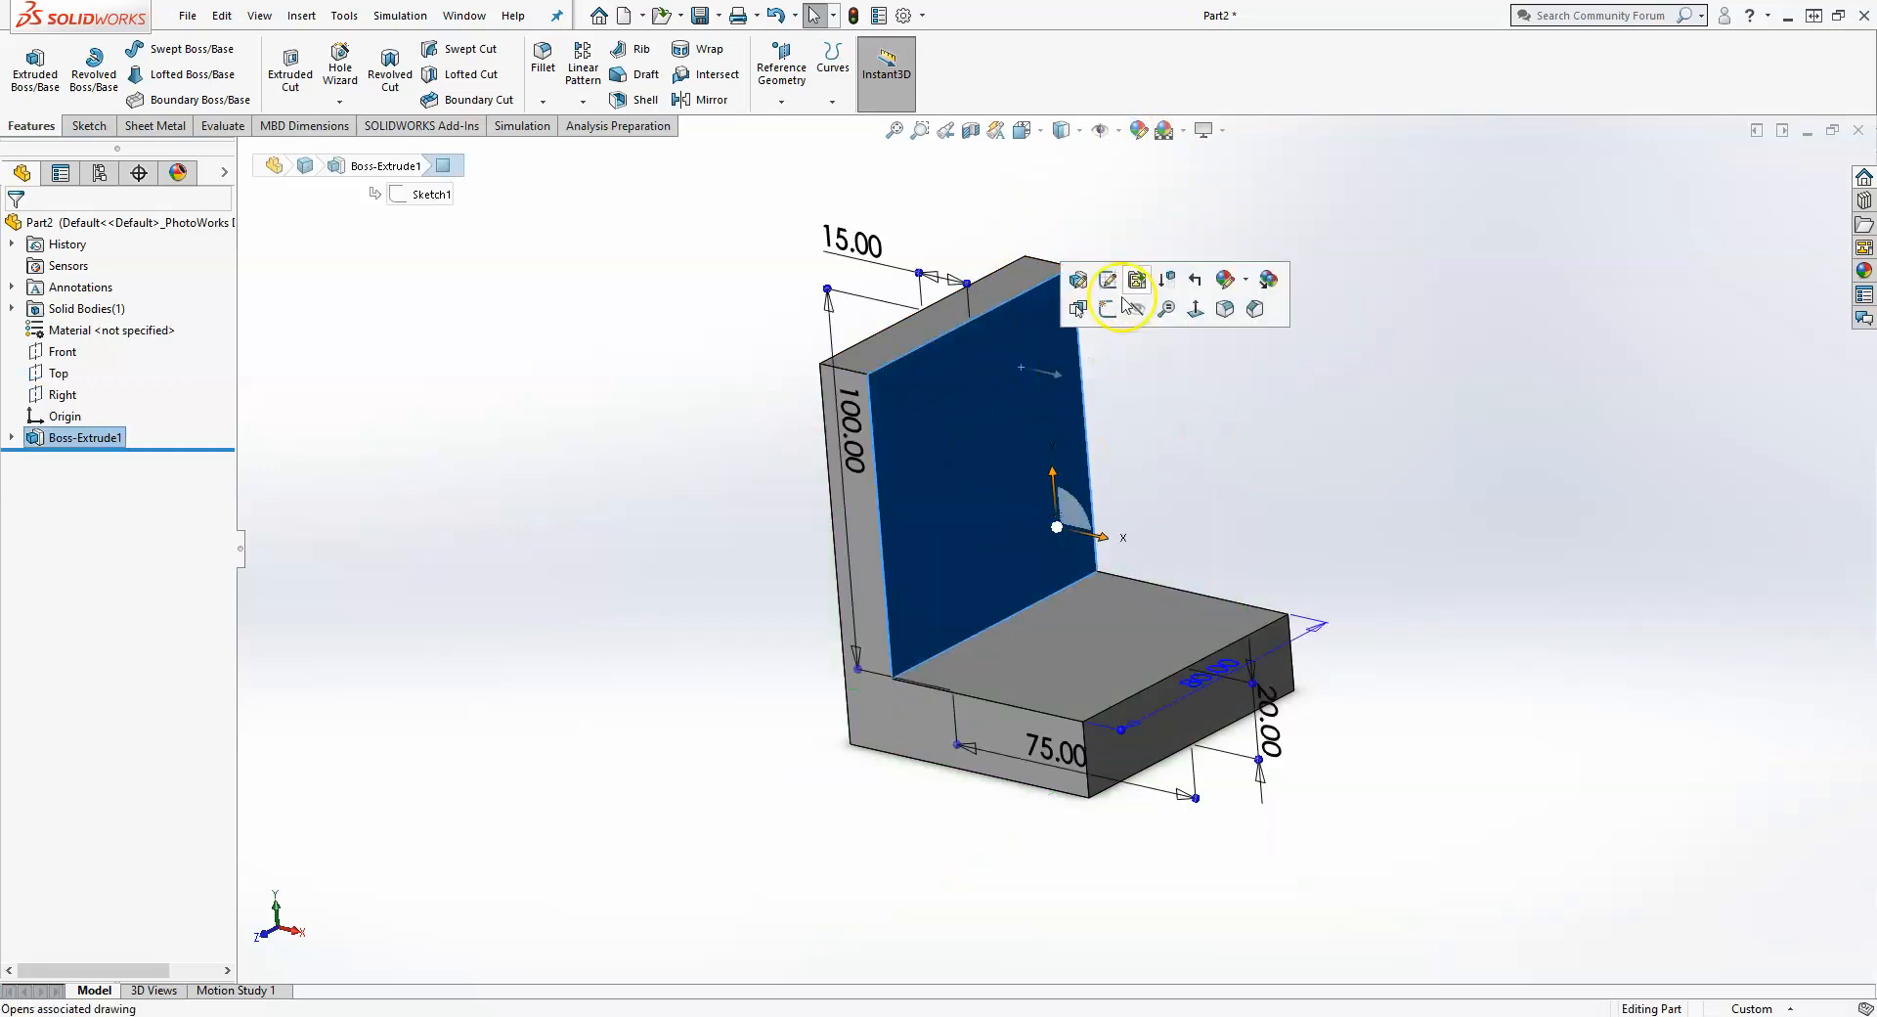
left_click(1109, 308)
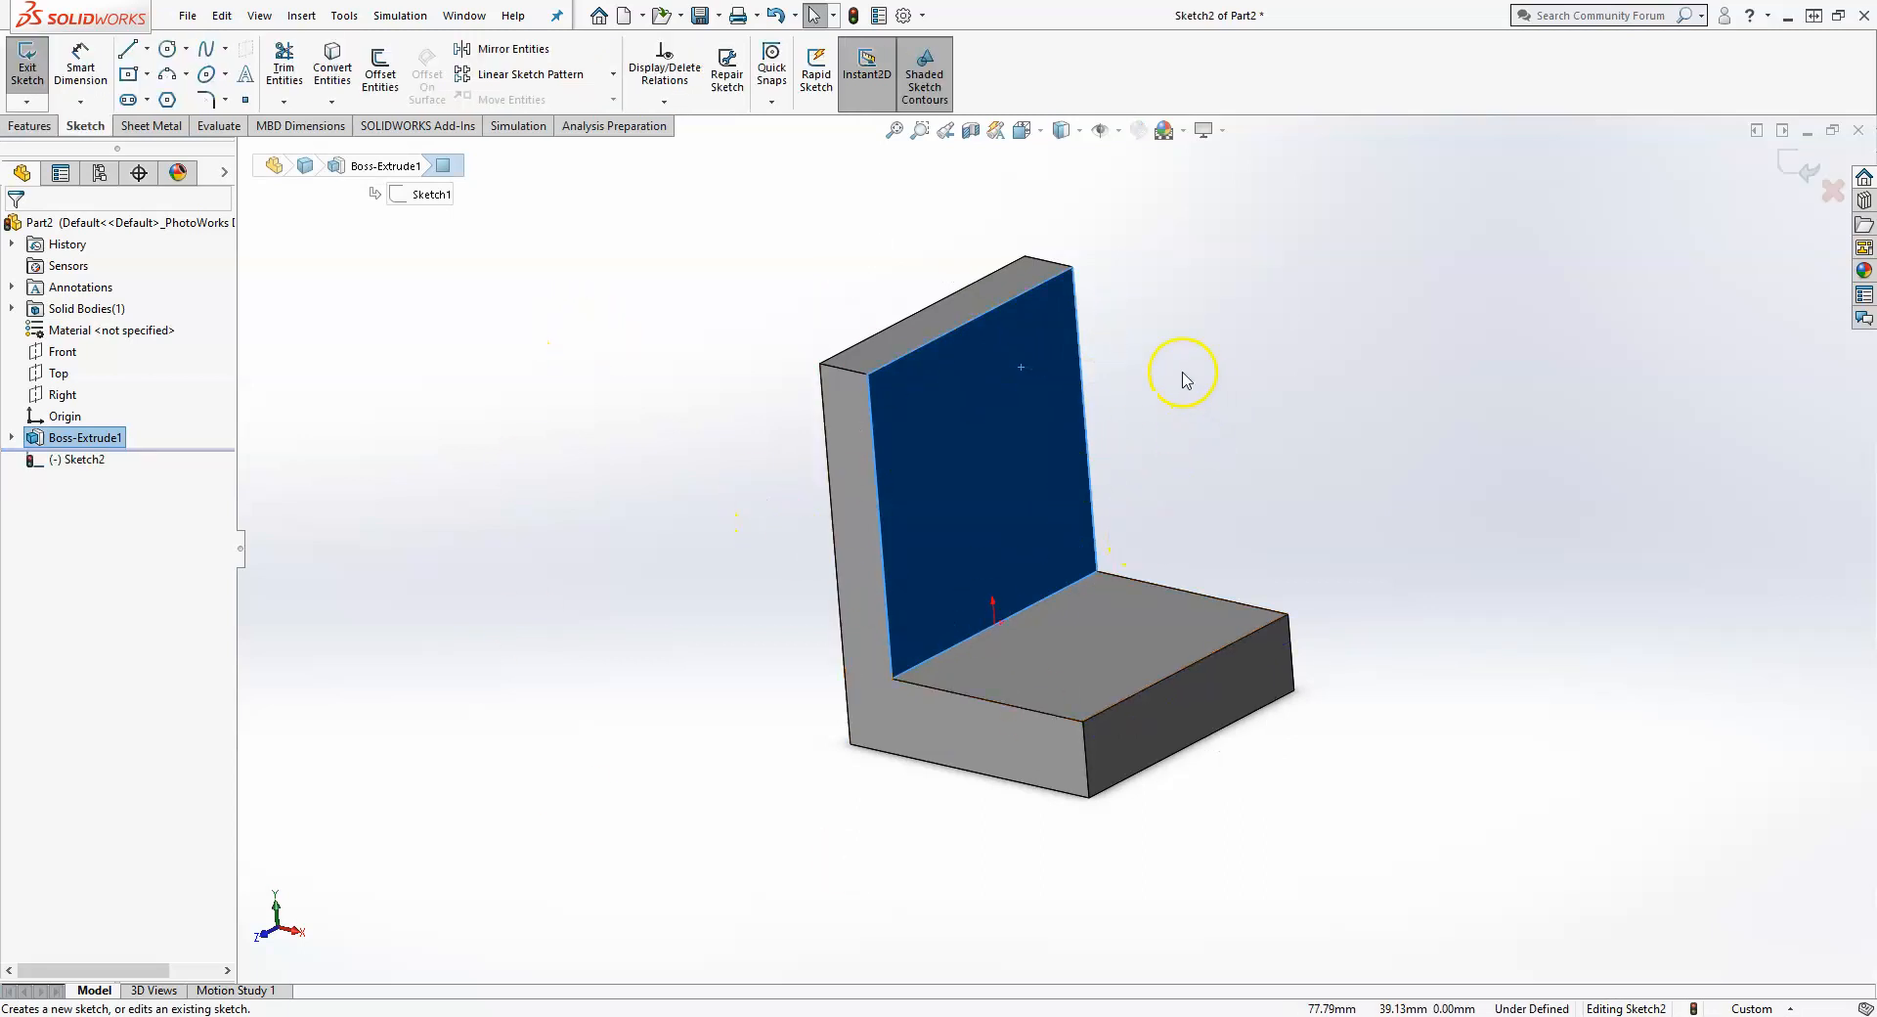
key("space")
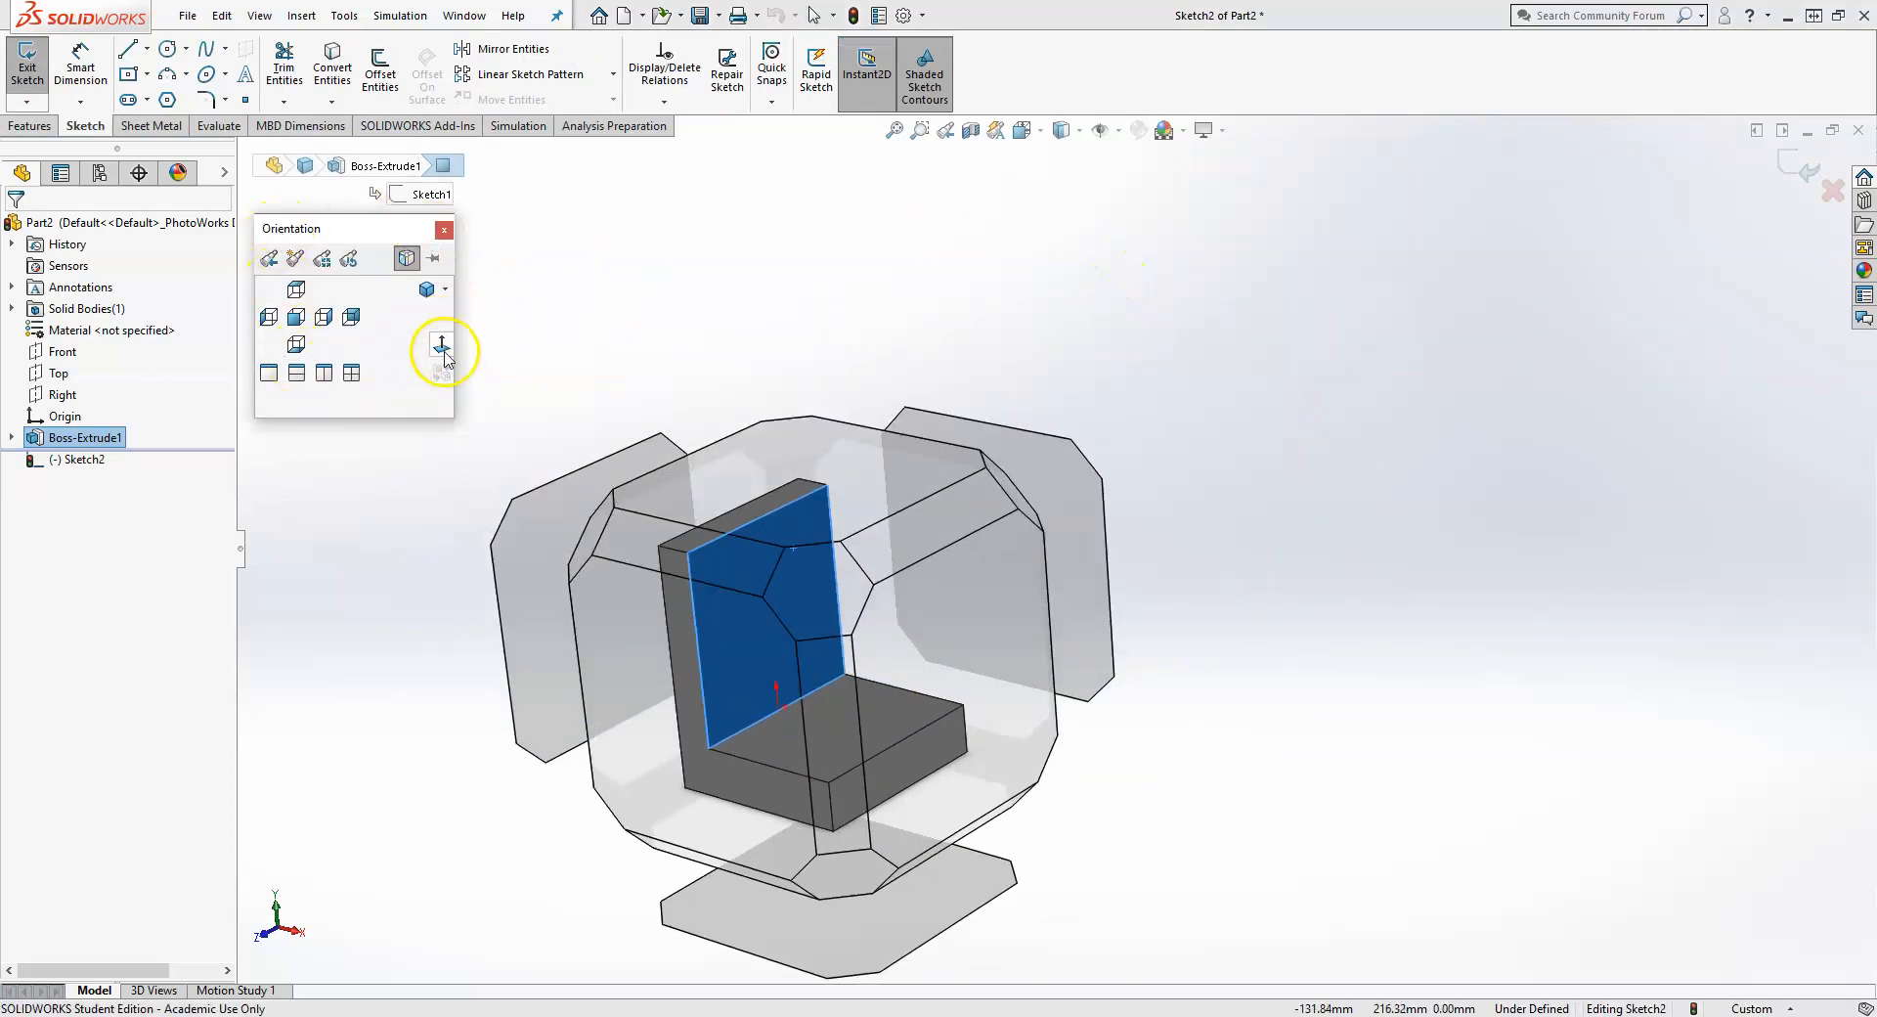
left_click(444, 350)
left_click(670, 495)
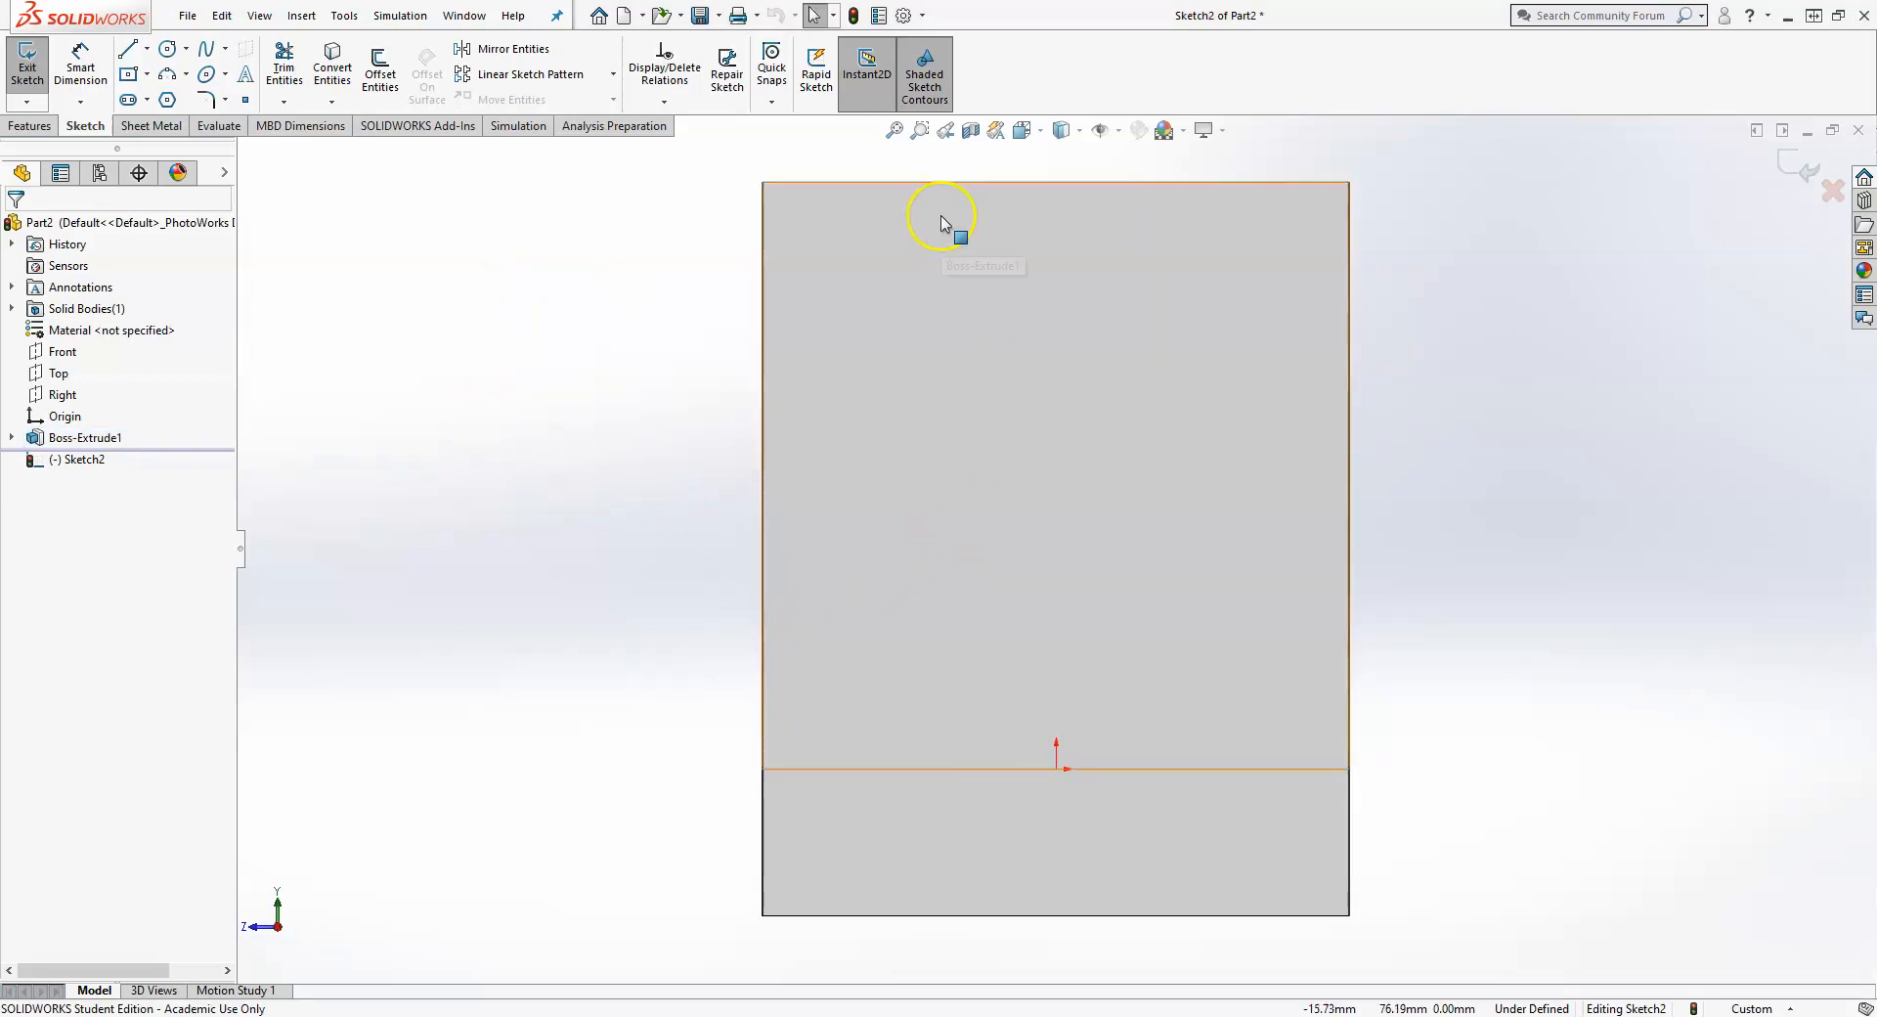
scroll(1006, 447, "up", 1)
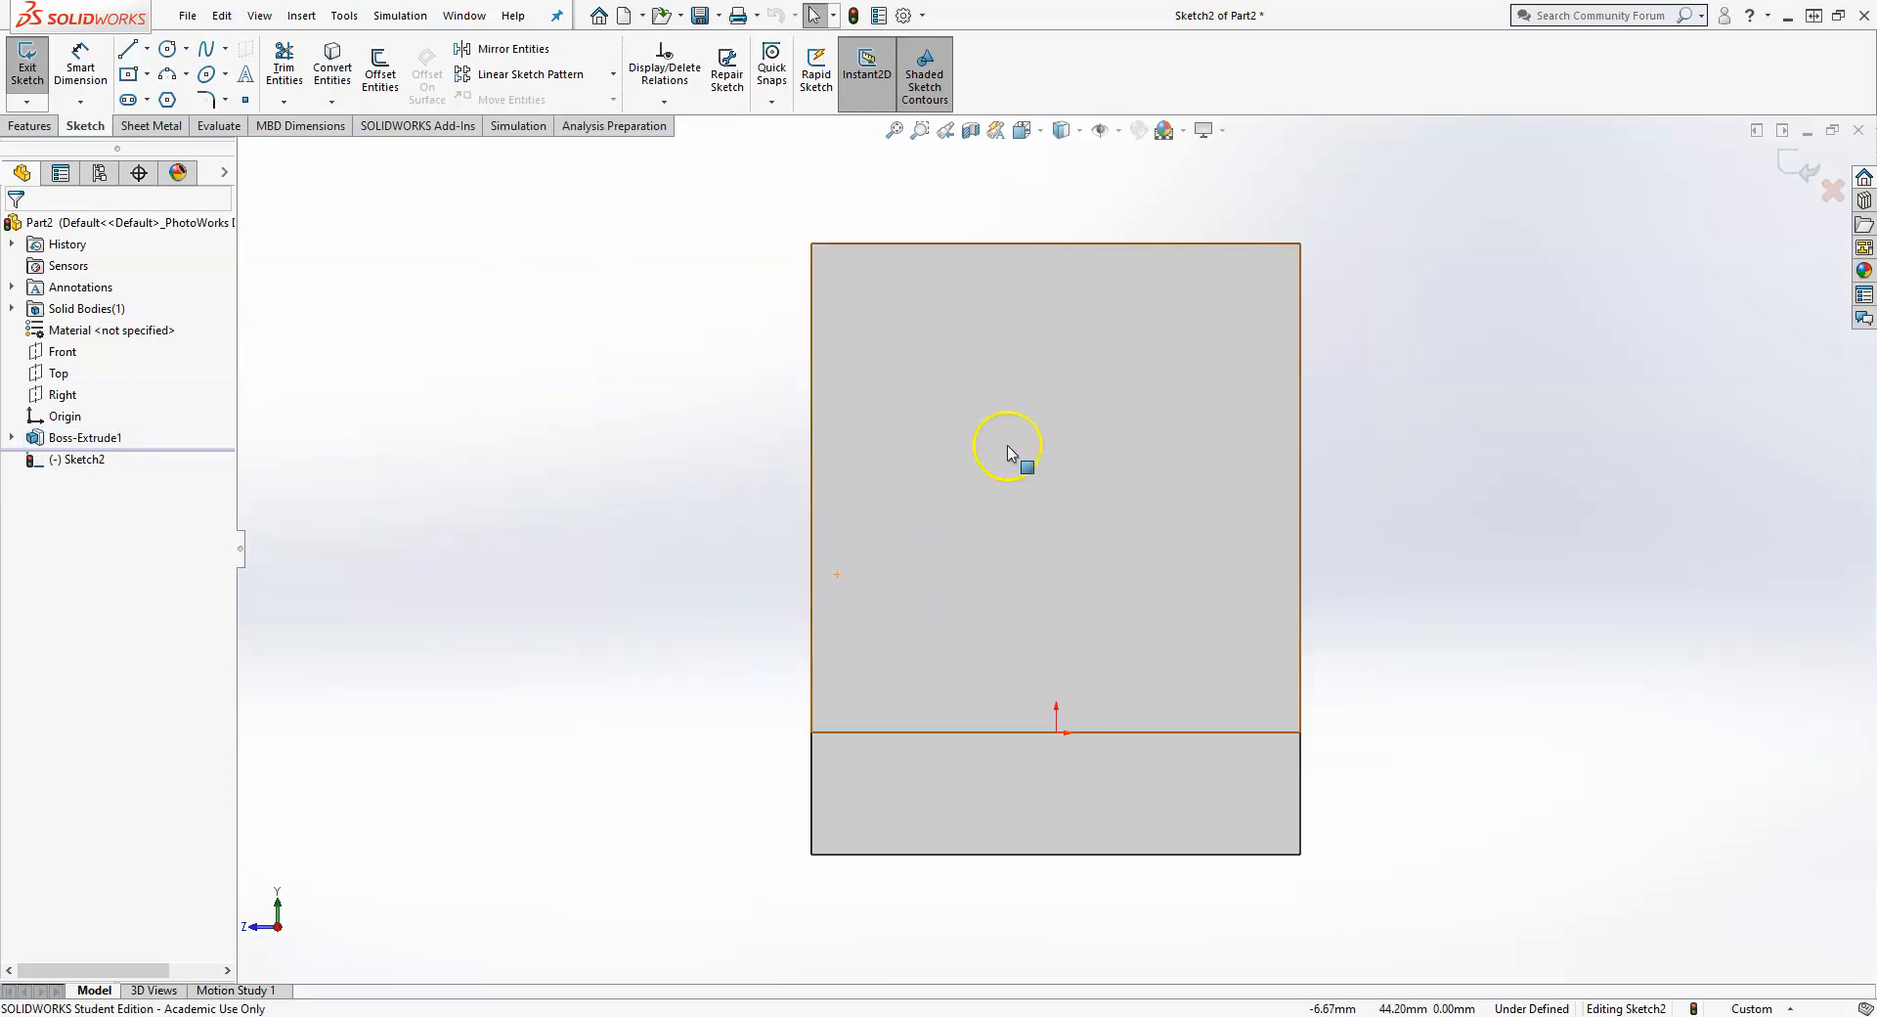
- Sketch a vertical line down from the face's top edge, continued by a tangent 180° arc of about 15 mm radius
left_click(133, 55)
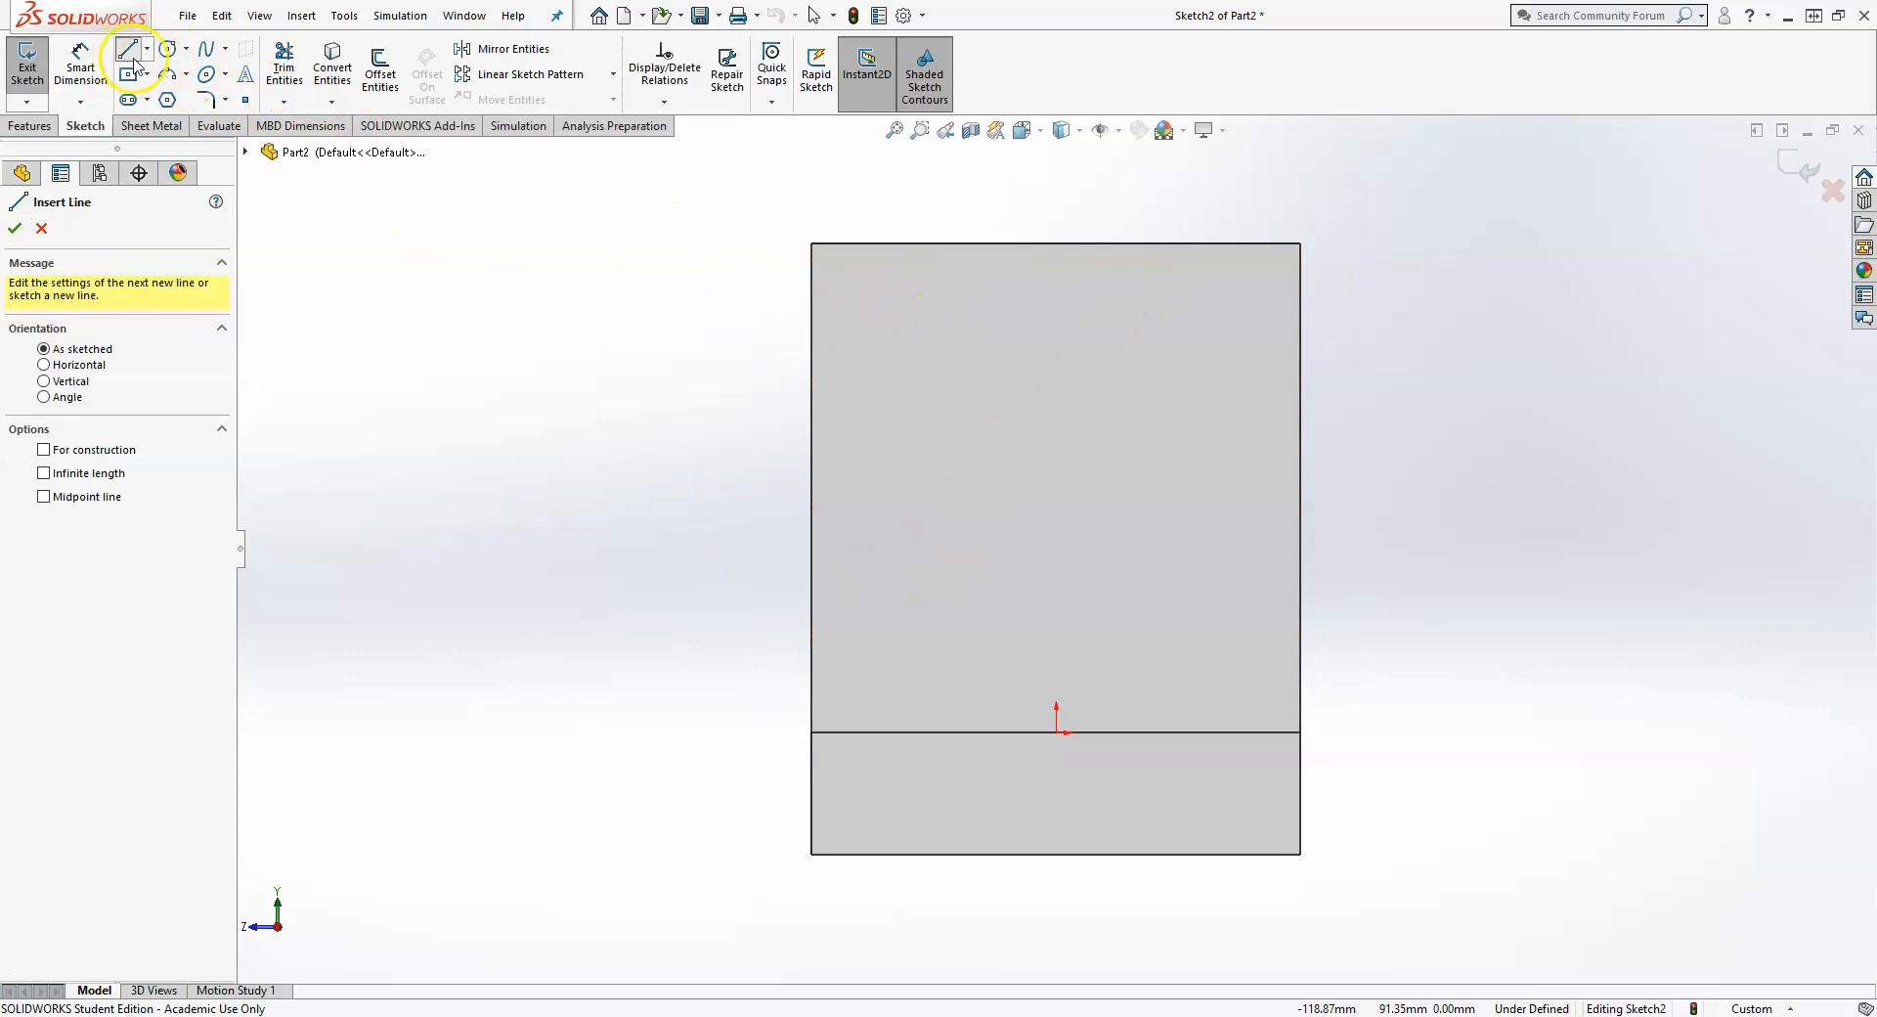
left_click(1160, 242)
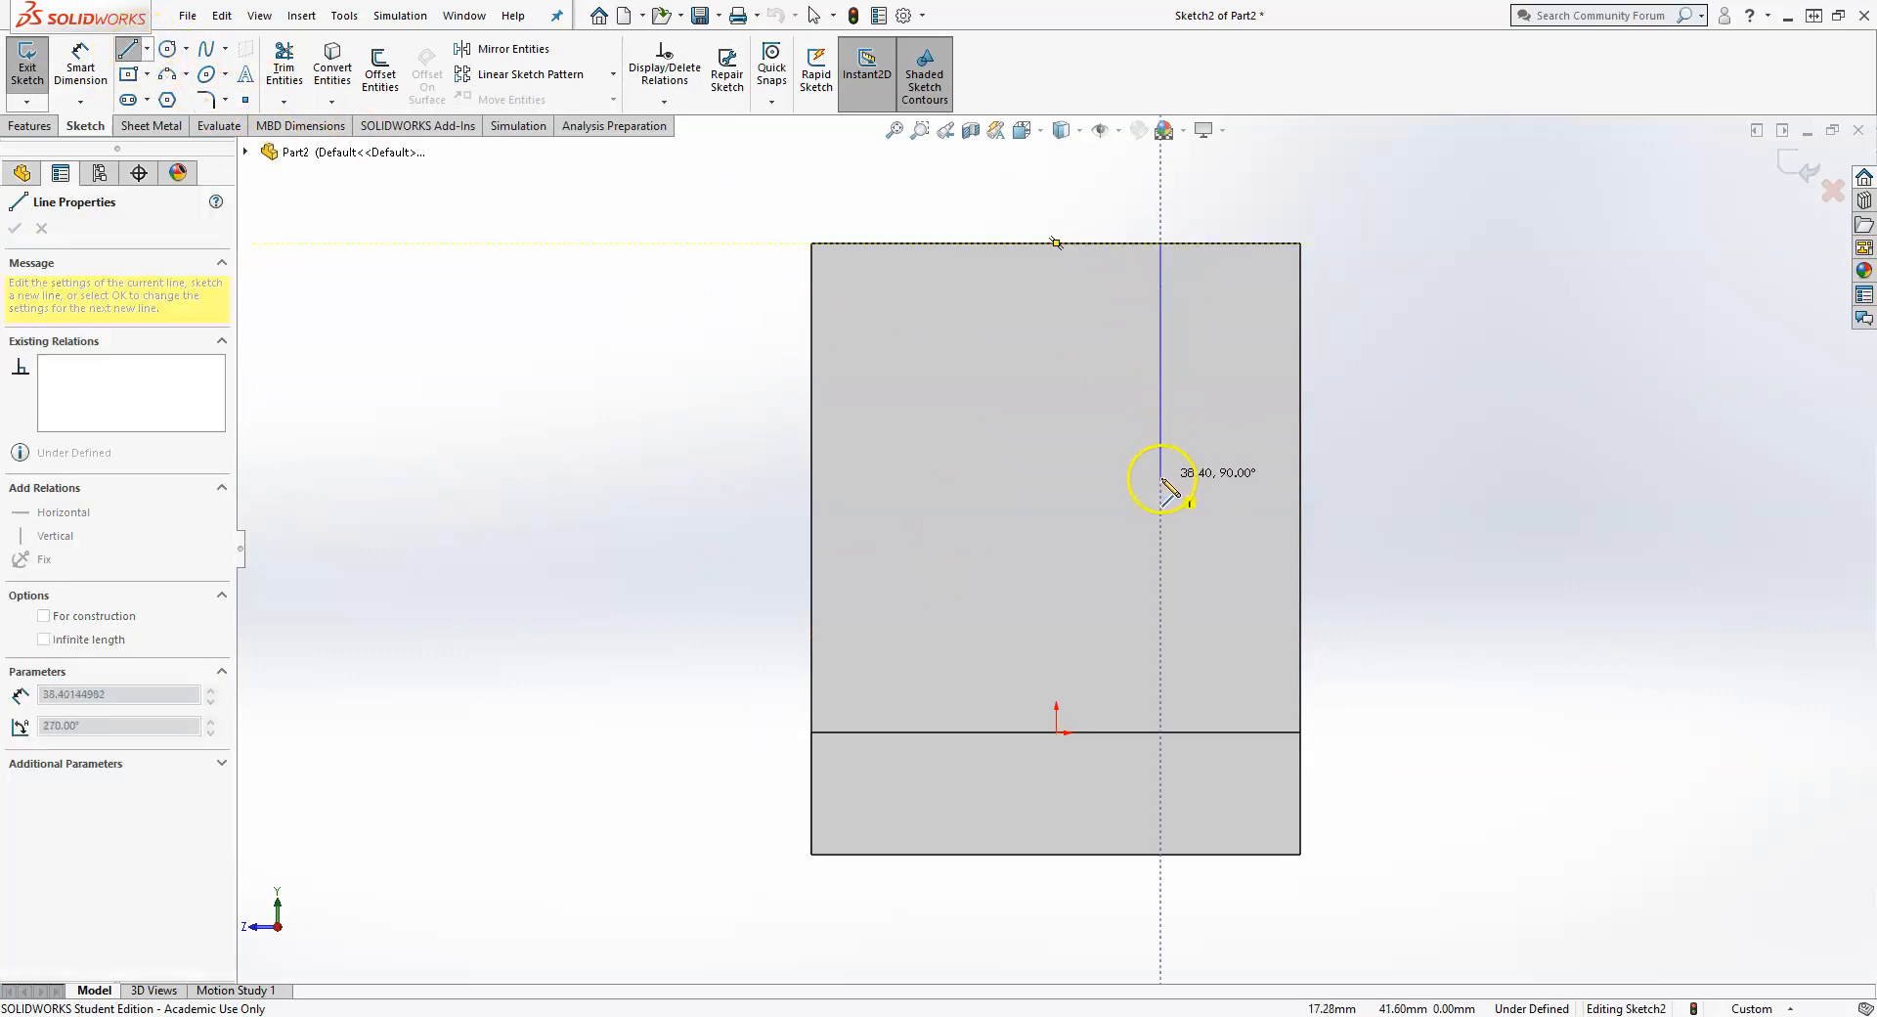
left_click(1160, 412)
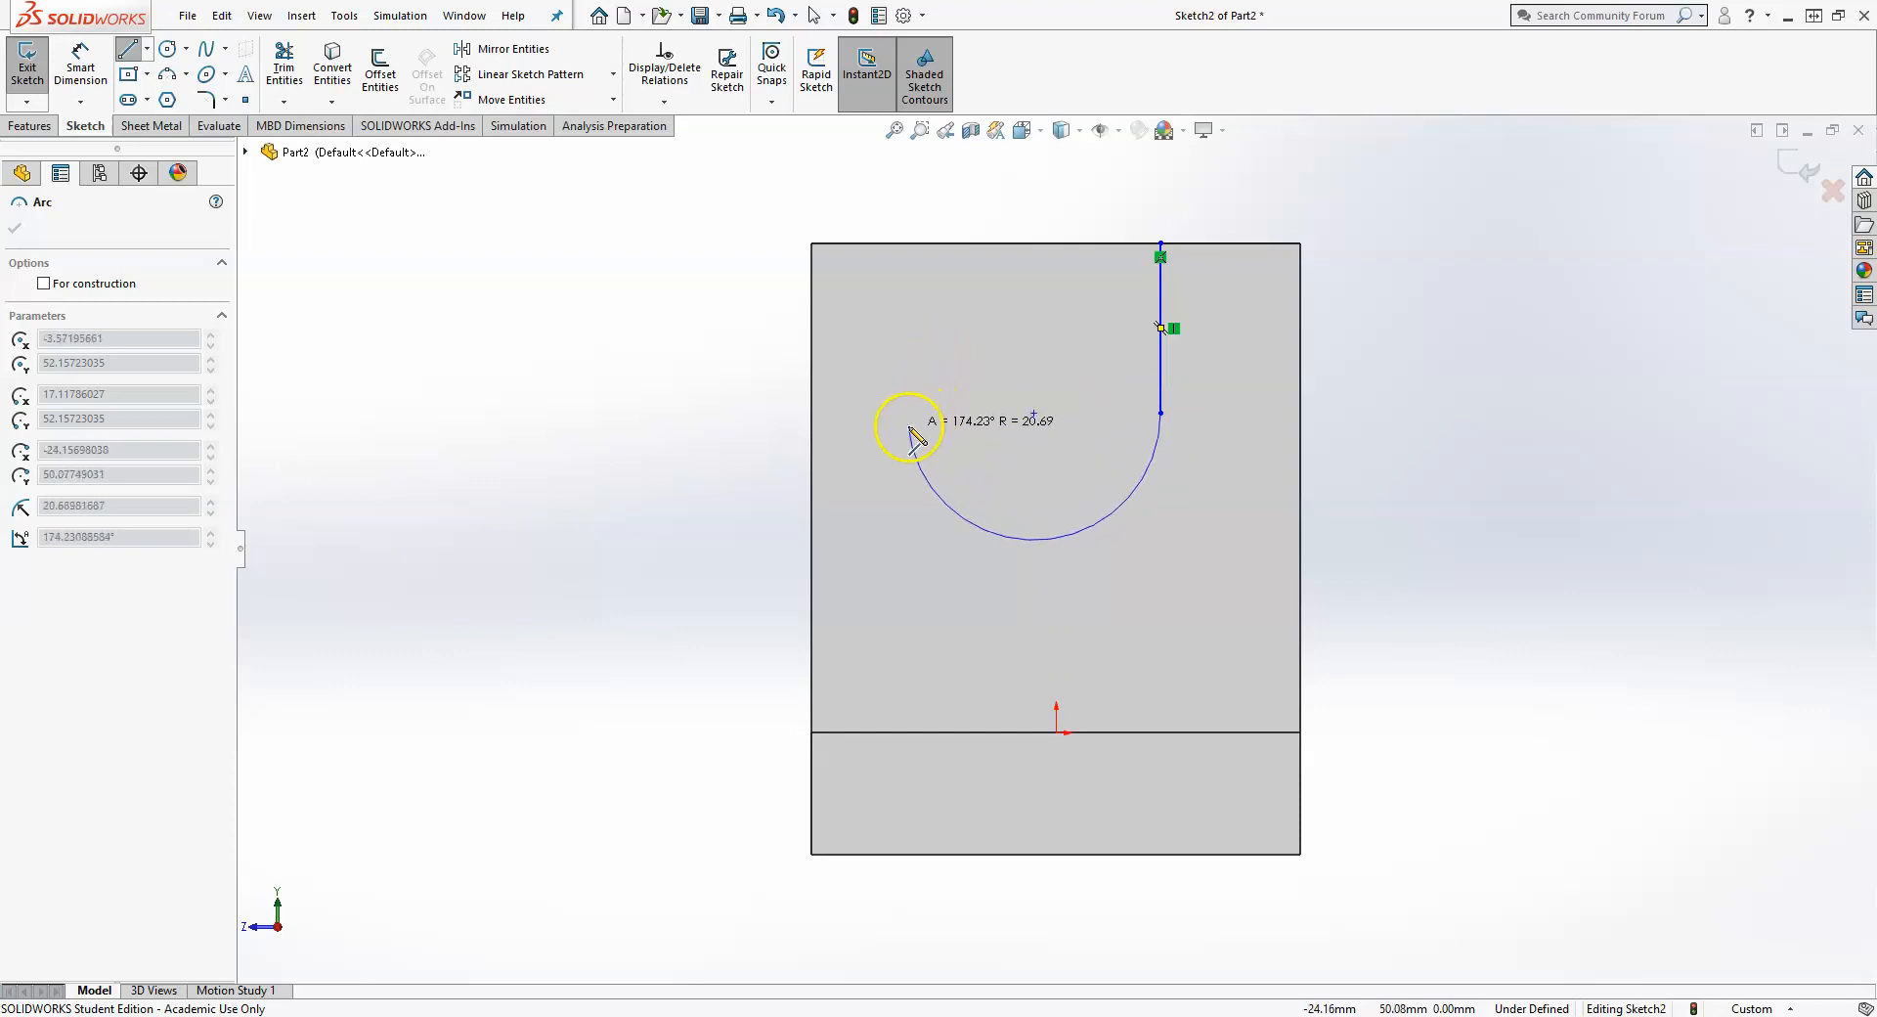
left_click(986, 411)
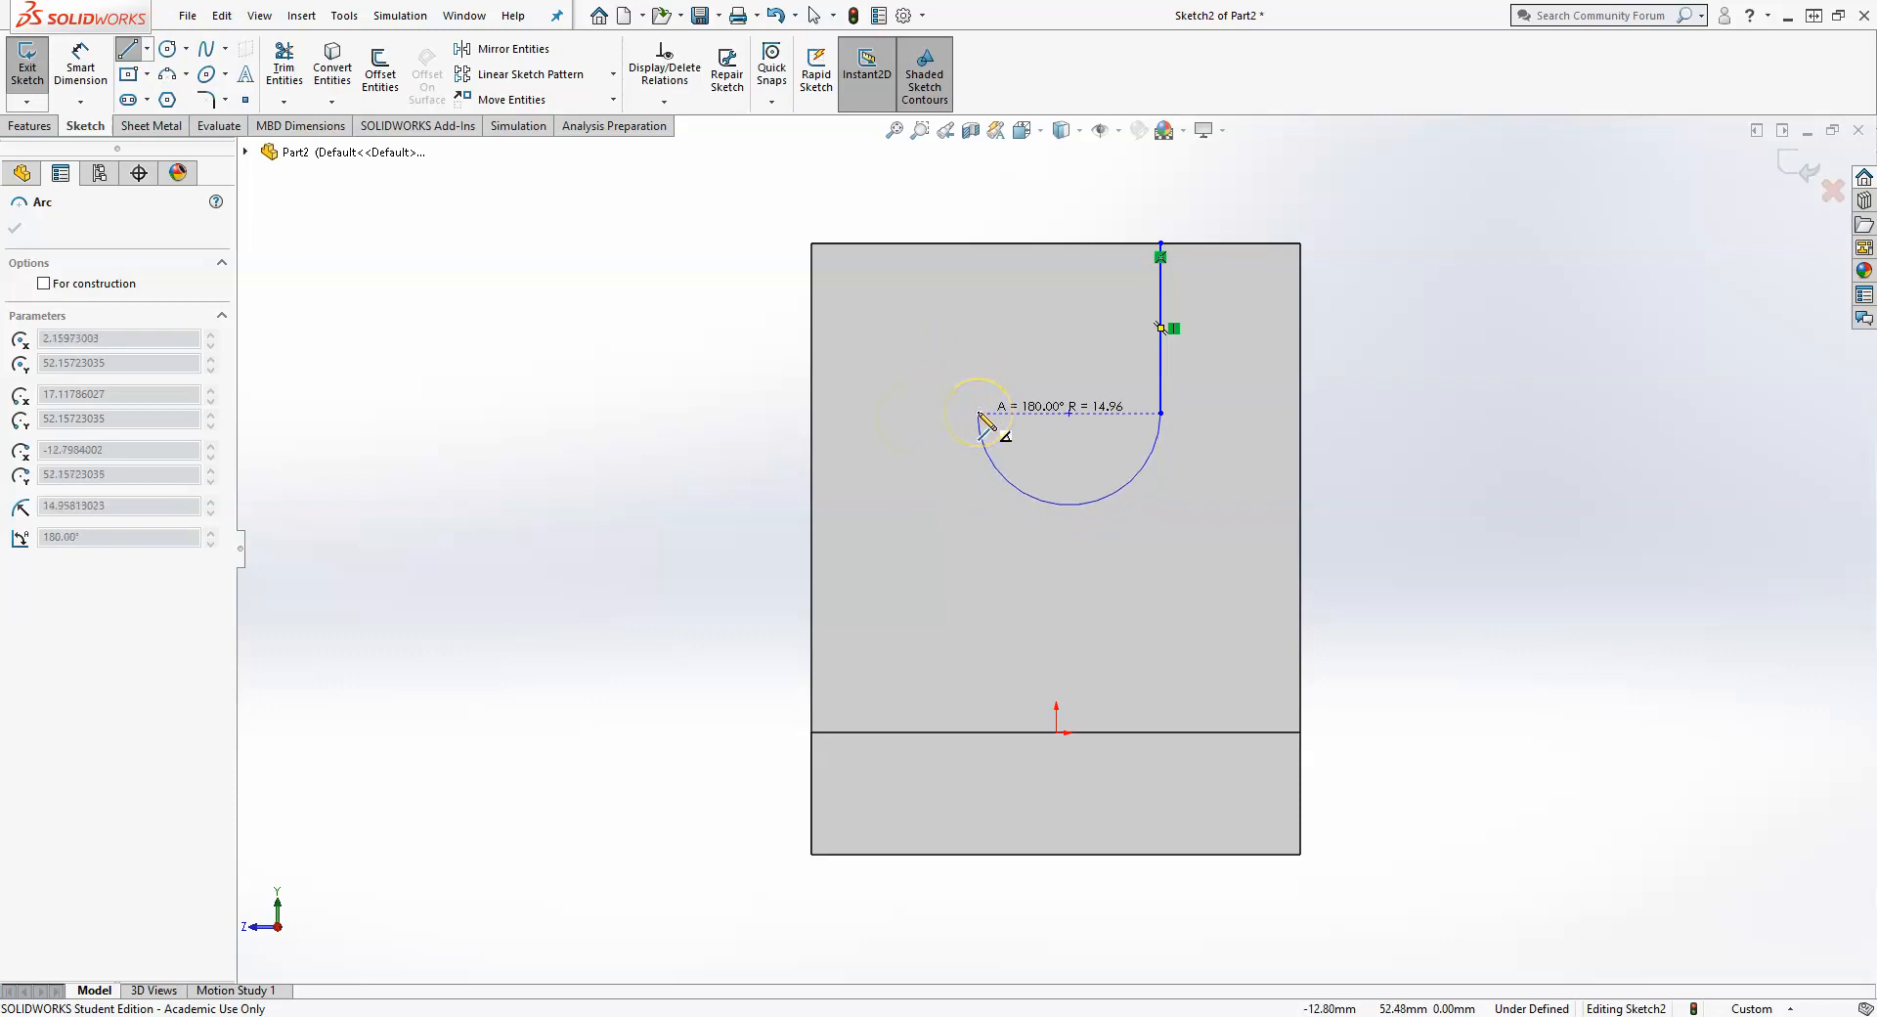
left_click(979, 413)
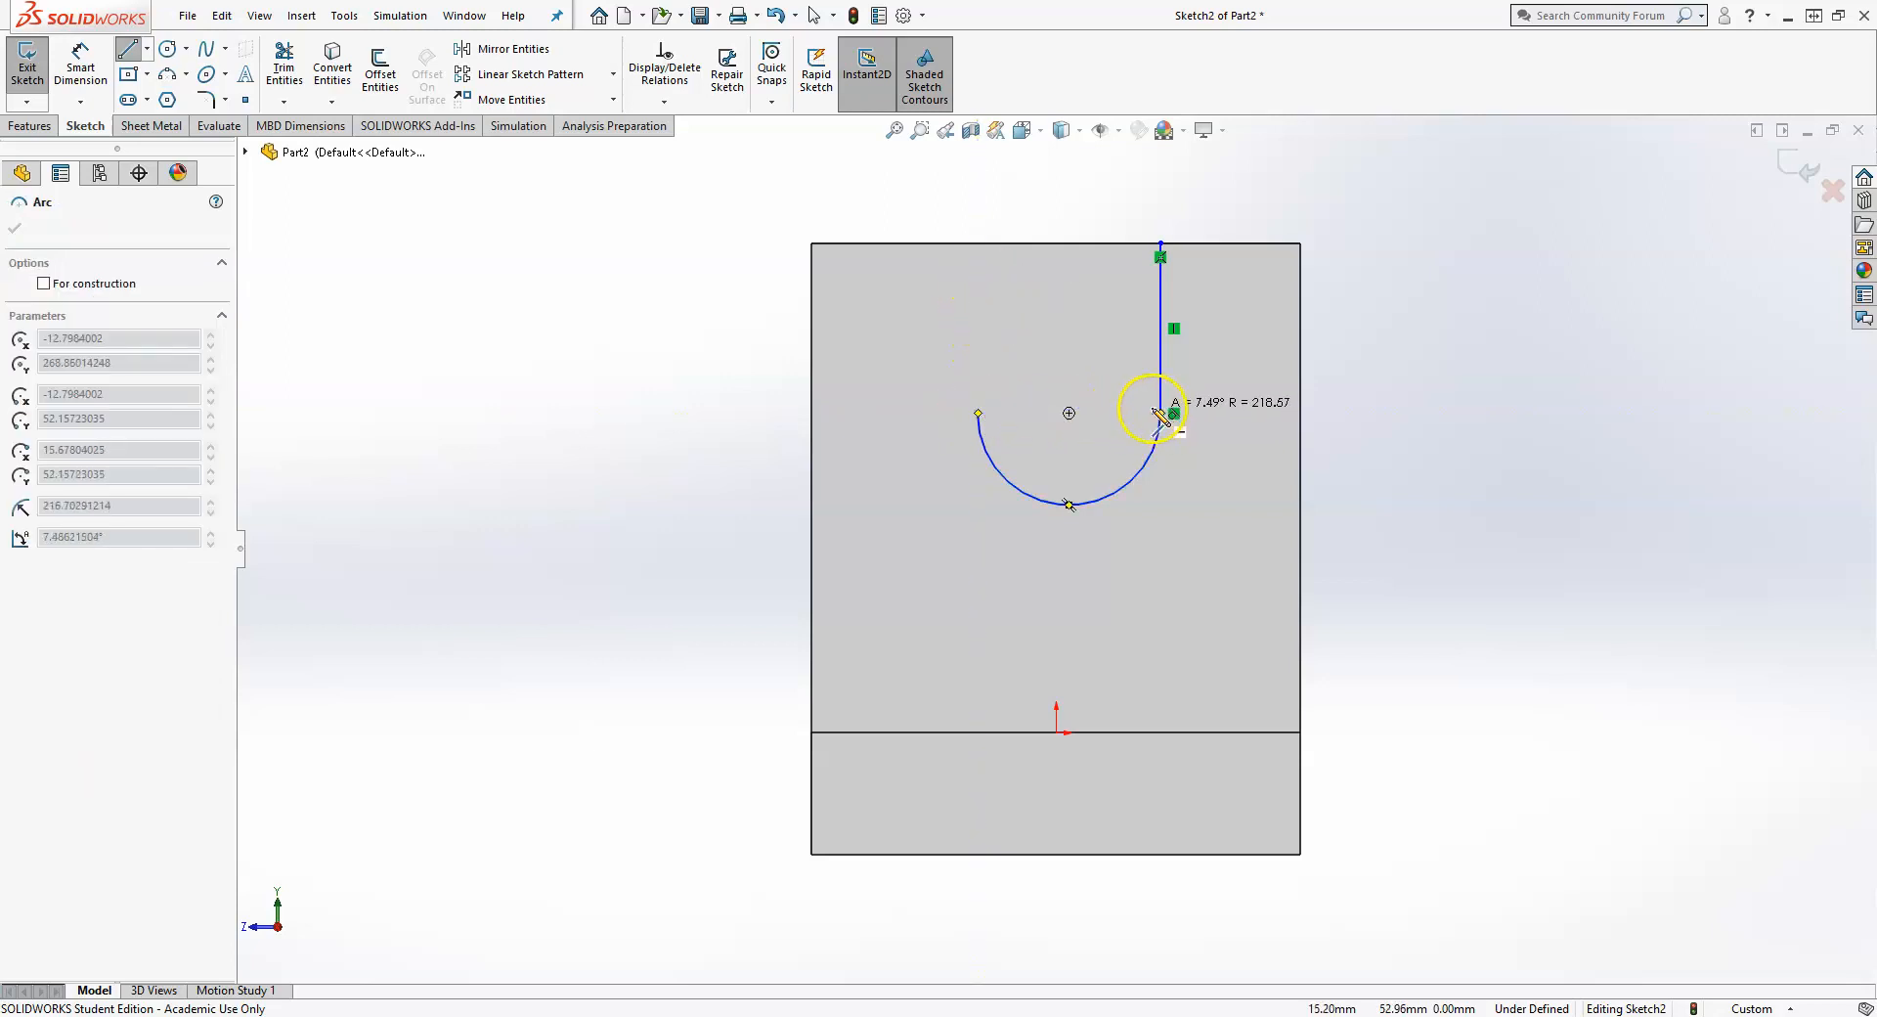
key("Escape")
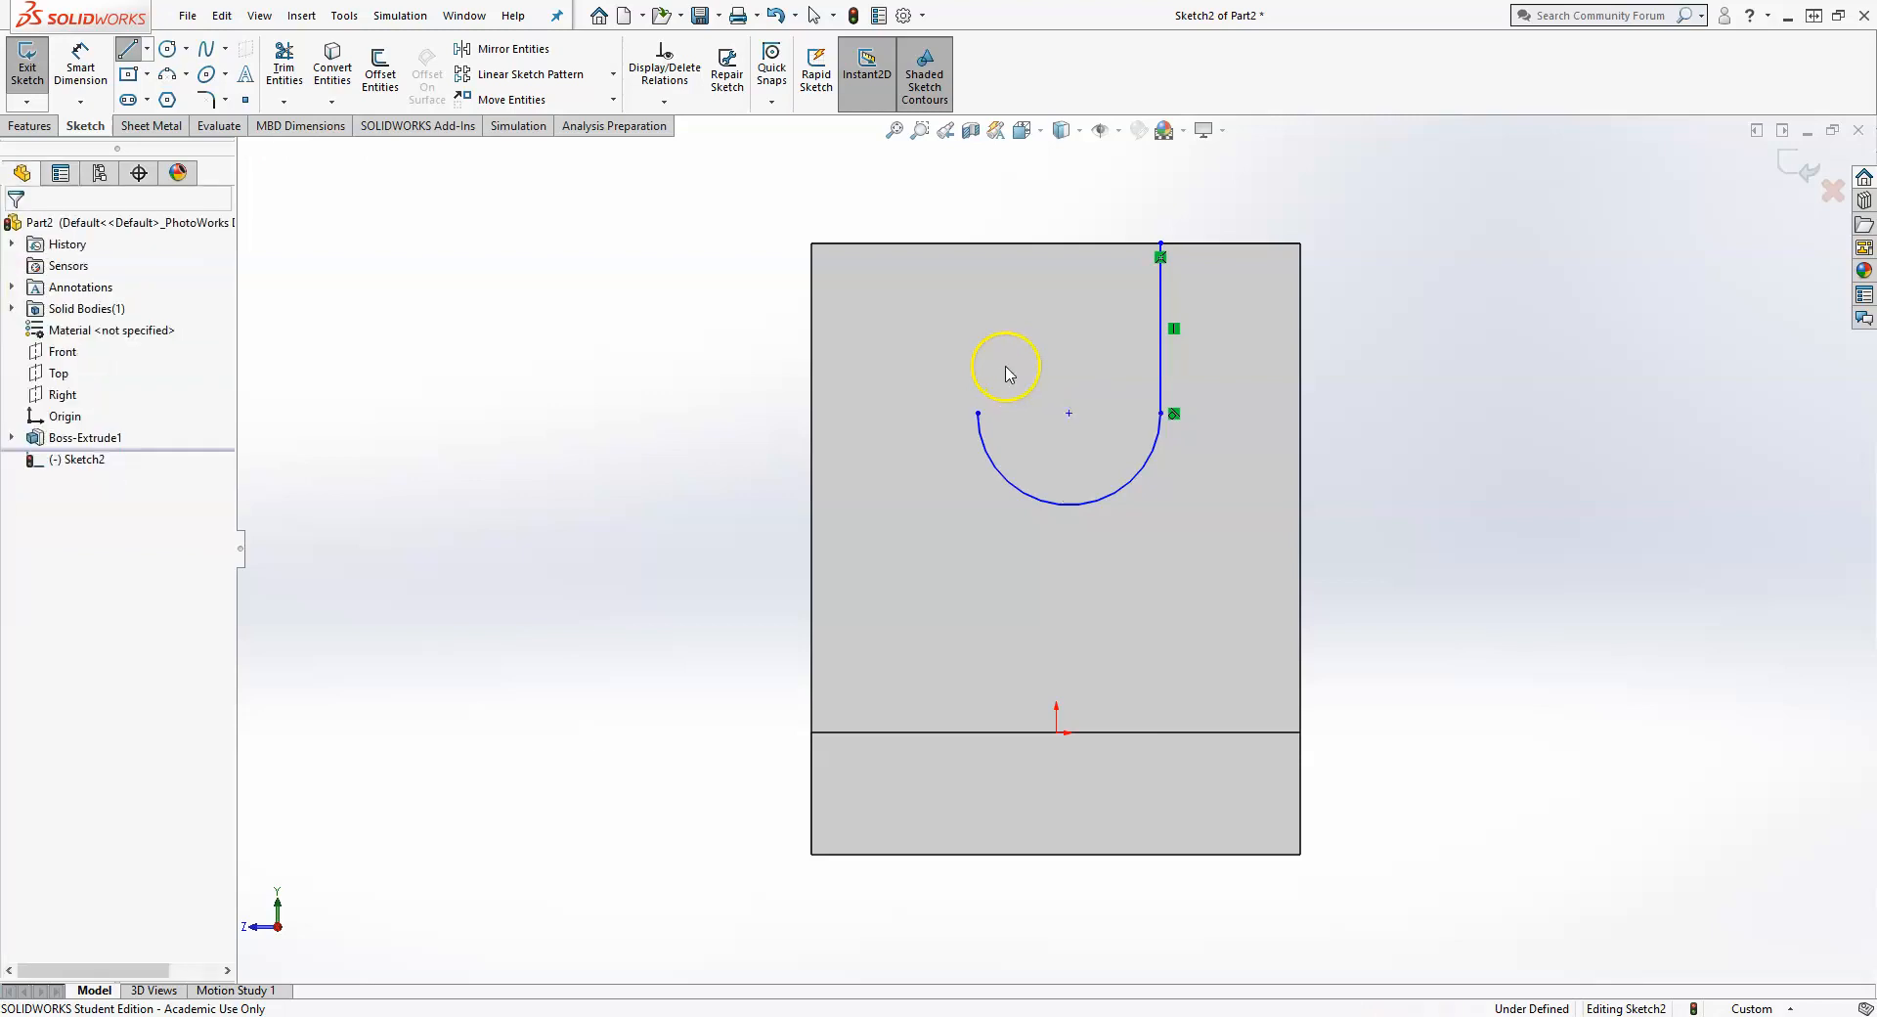
- Close the U-shaped profile with a vertical line from the arc's open end and a horizontal line about 30 mm long along the face's top edge
left_click(125, 49)
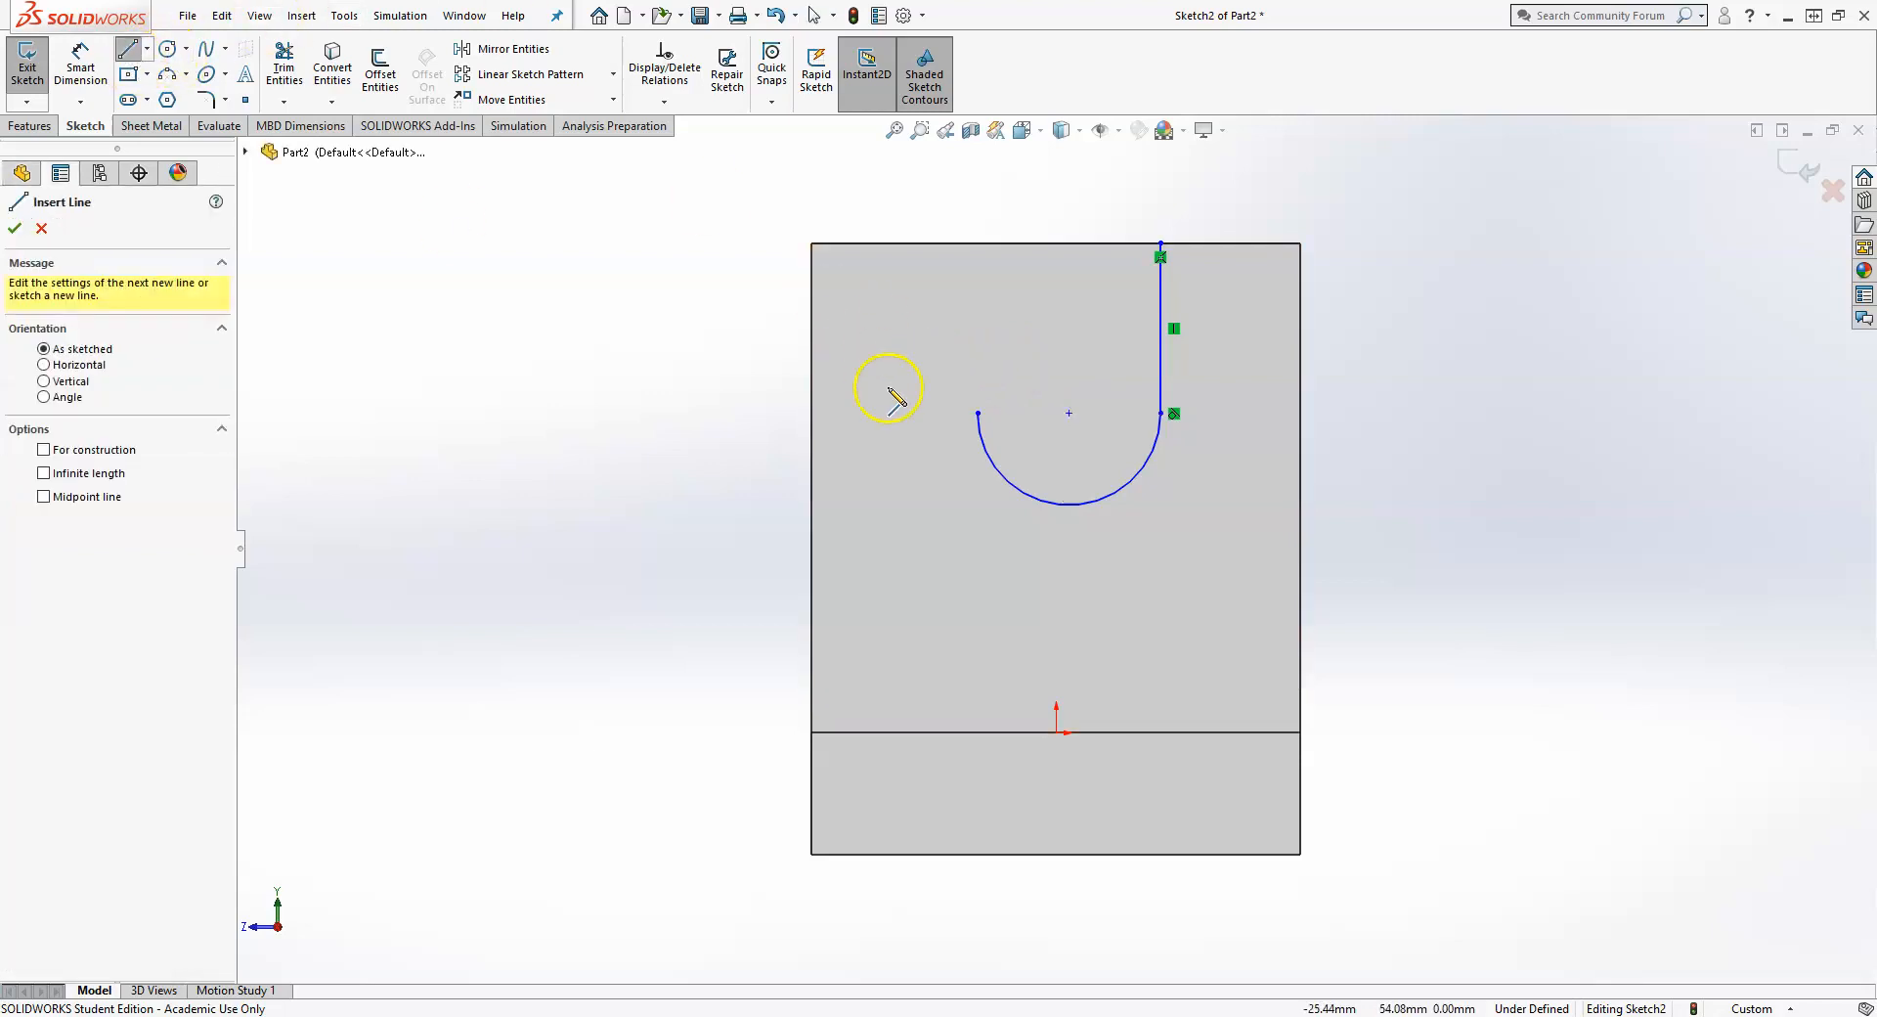
left_click(978, 415)
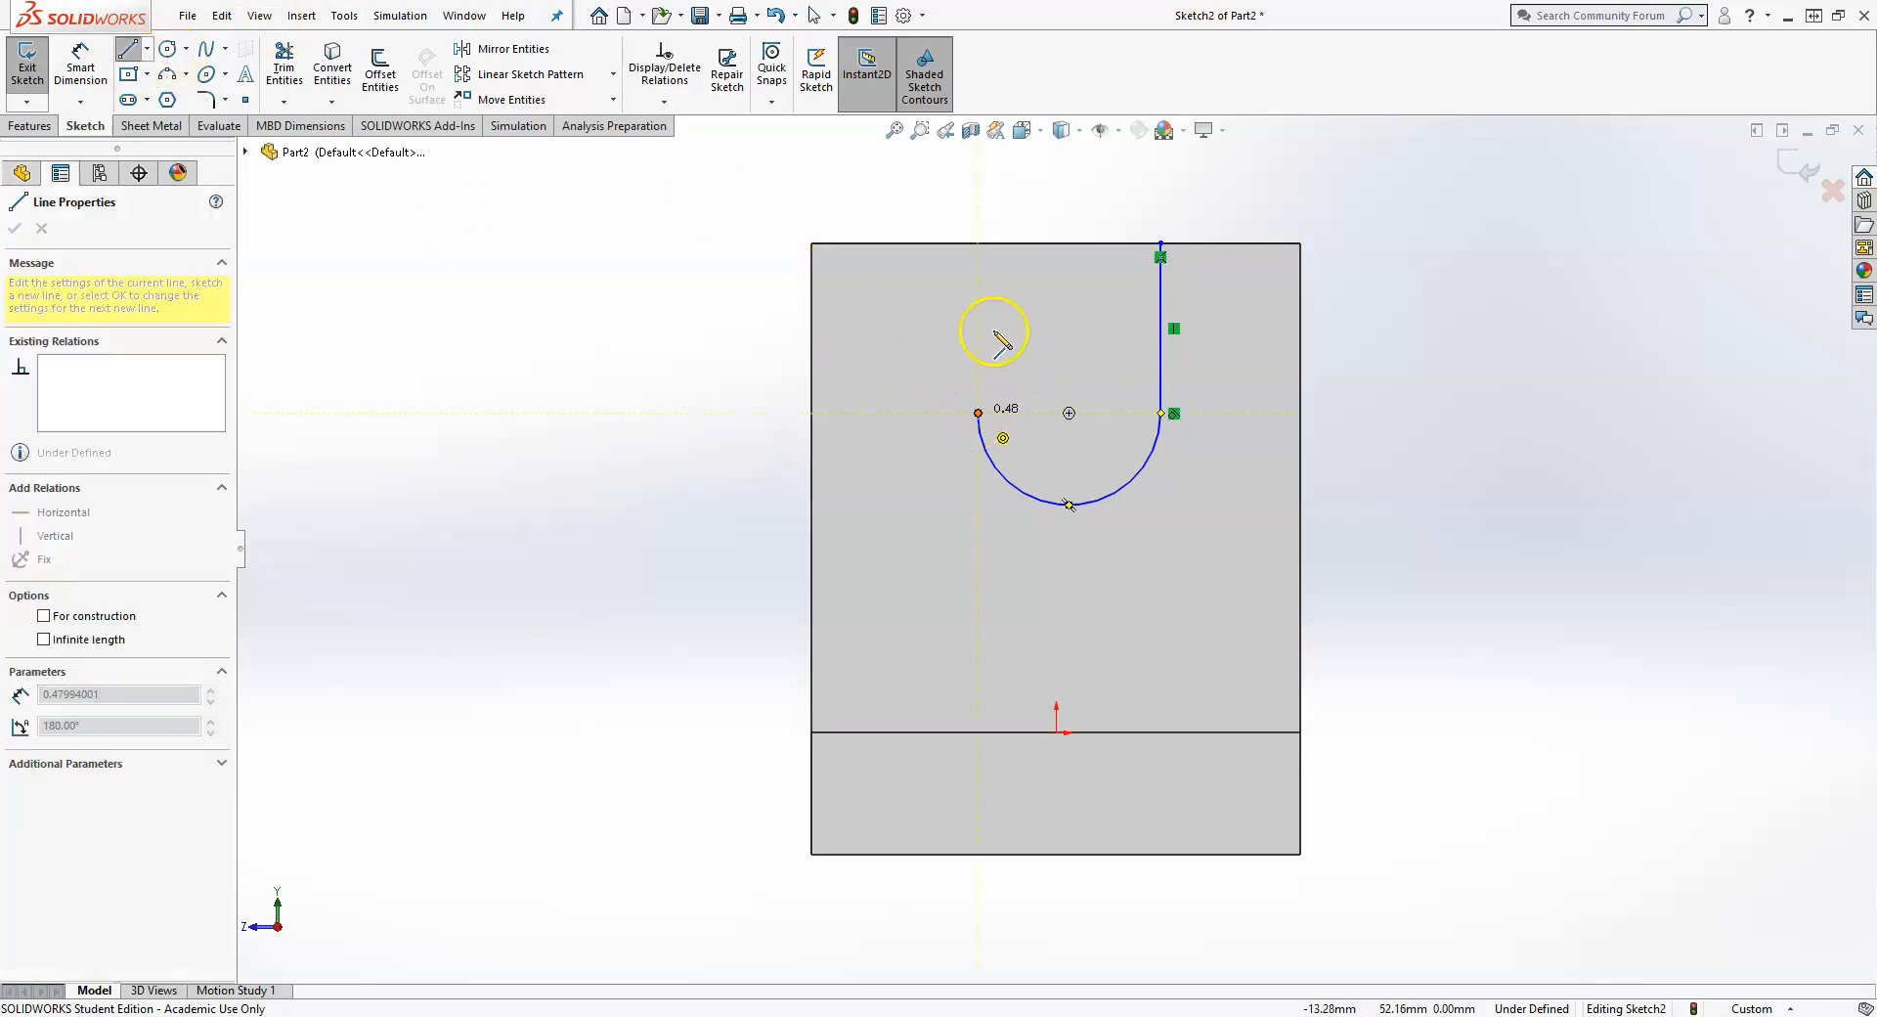
left_click(978, 242)
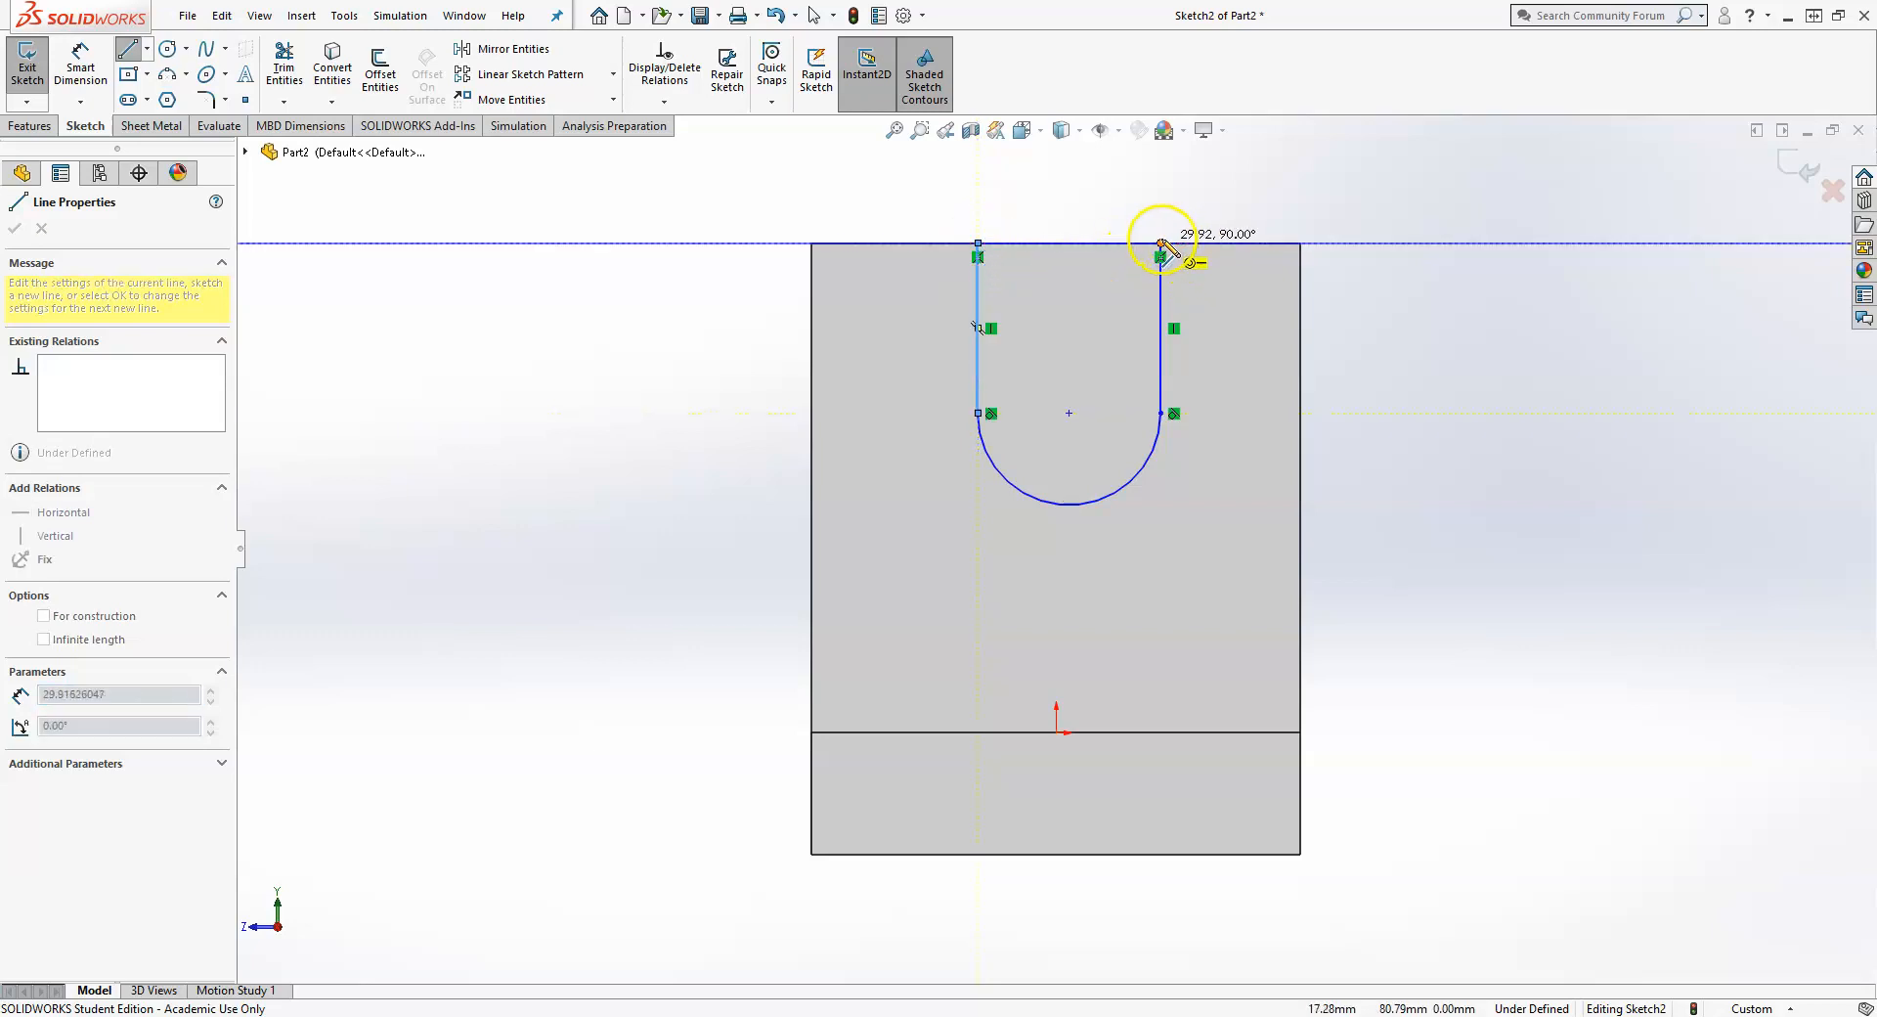
left_click(1160, 243)
key("Escape")
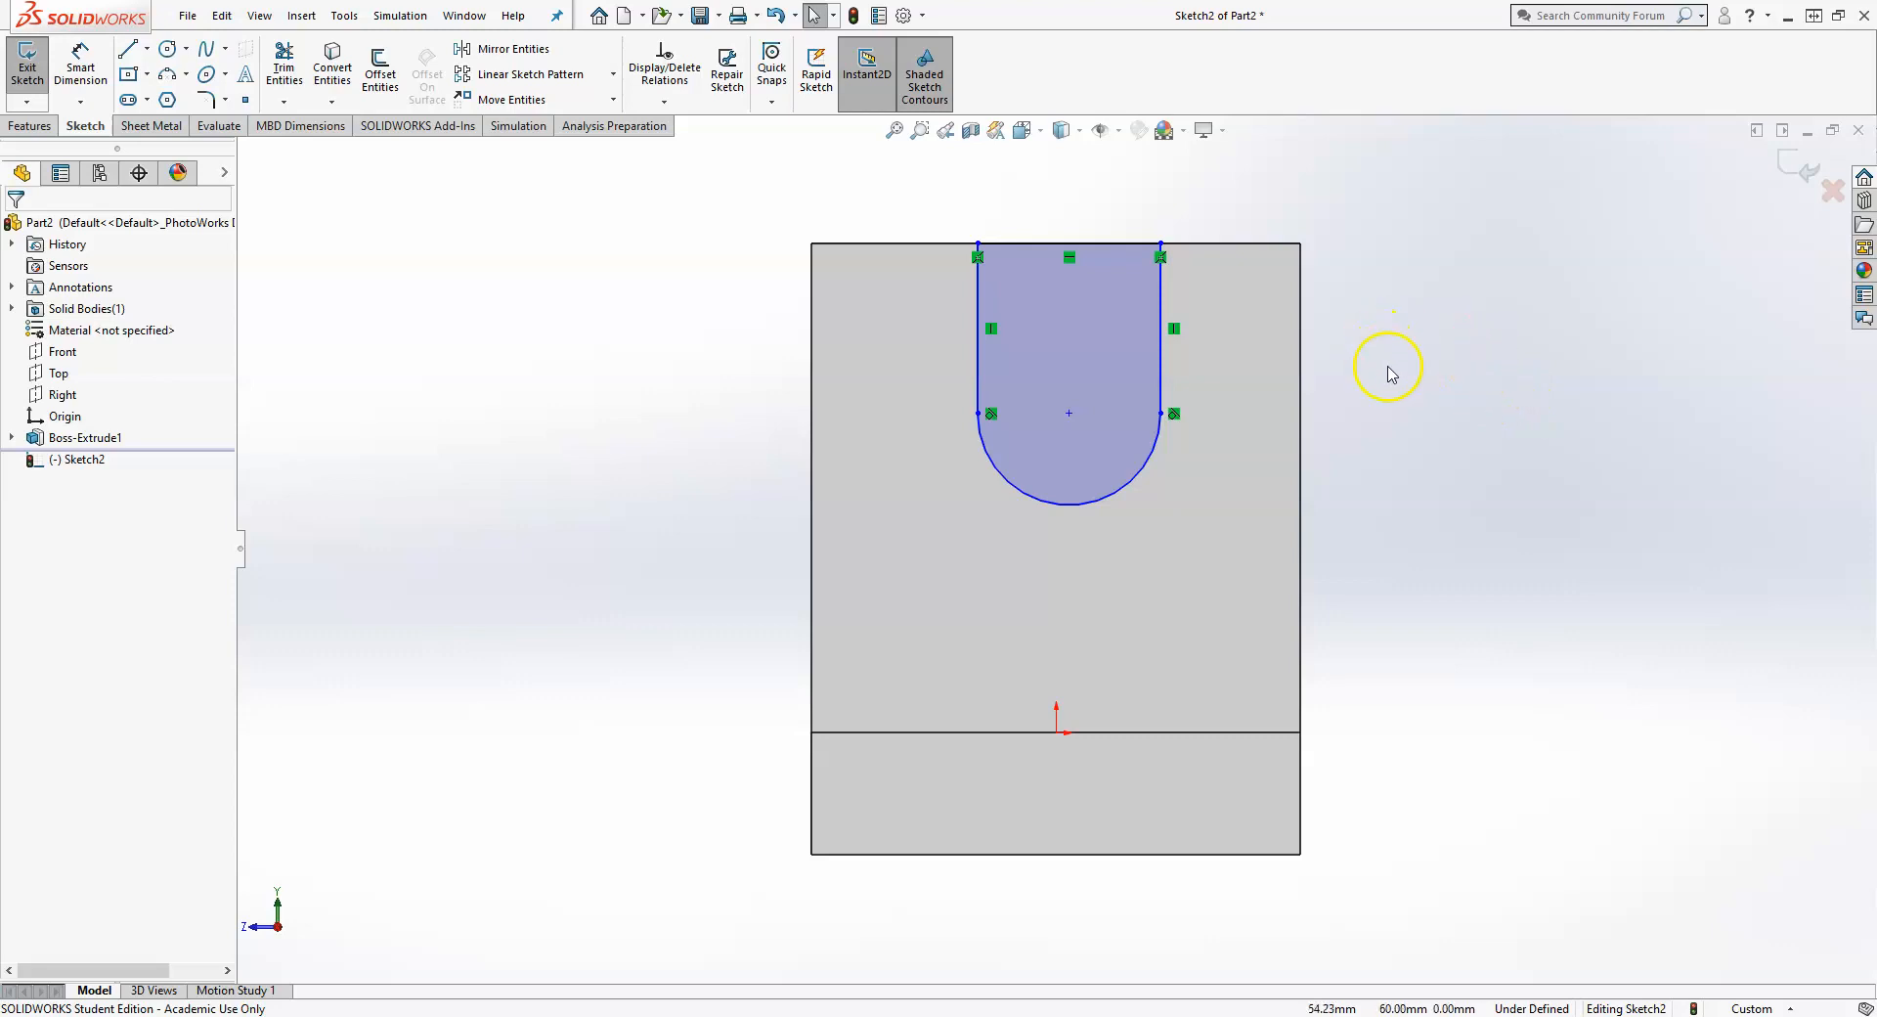
- Show the reference planes and shift the U-profile's arc centre slightly upward
left_click(1122, 132)
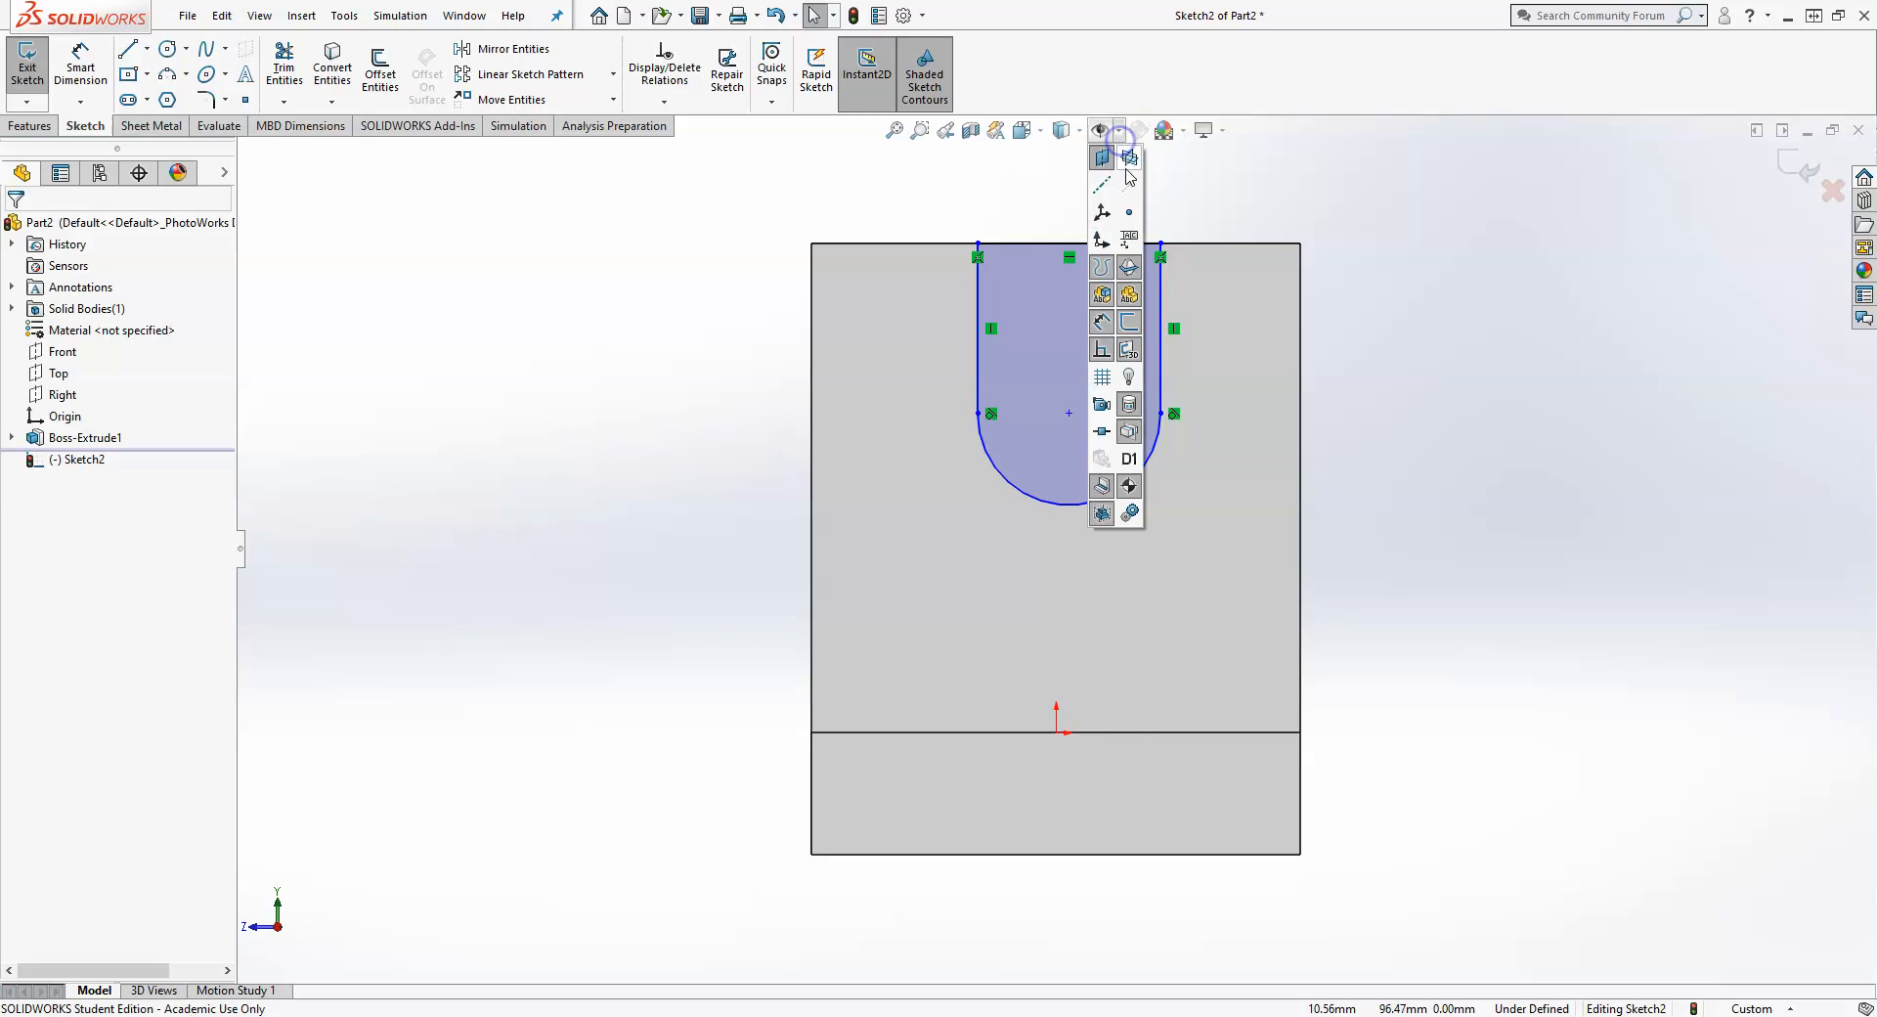
left_click(1128, 158)
left_click(1426, 328)
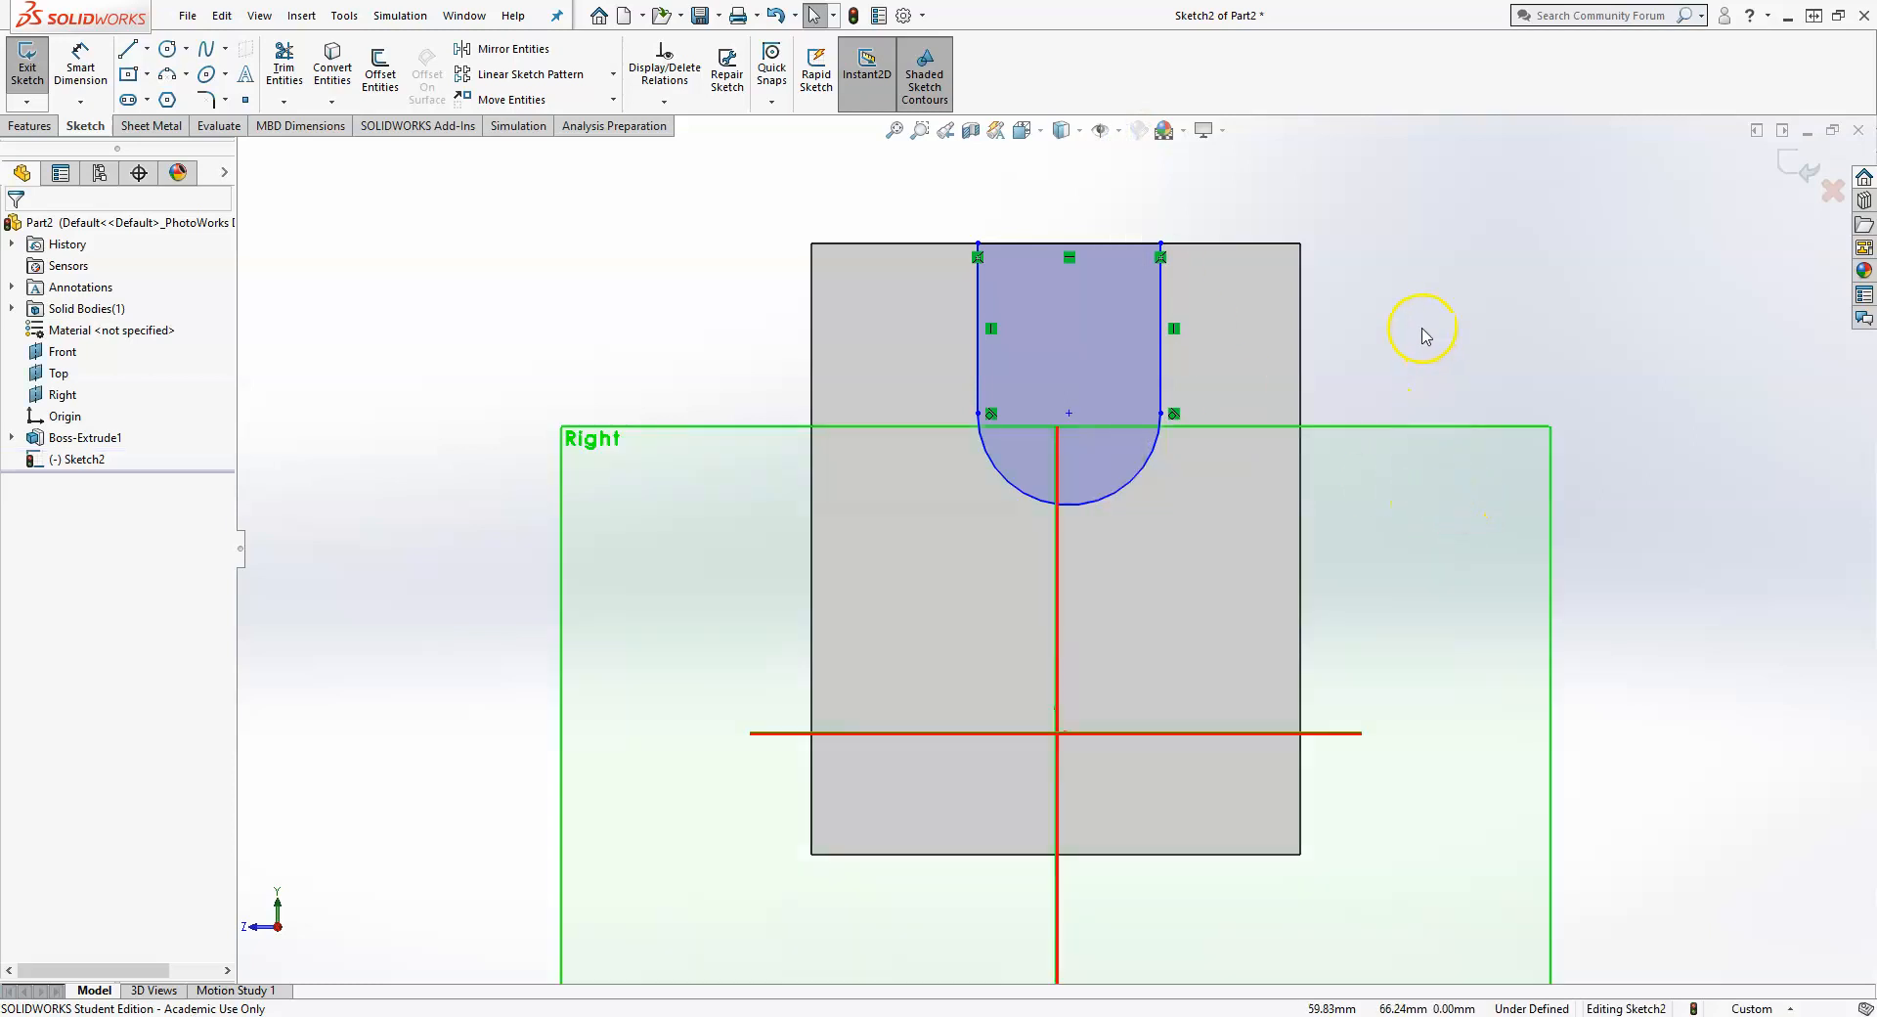
left_click(1070, 415)
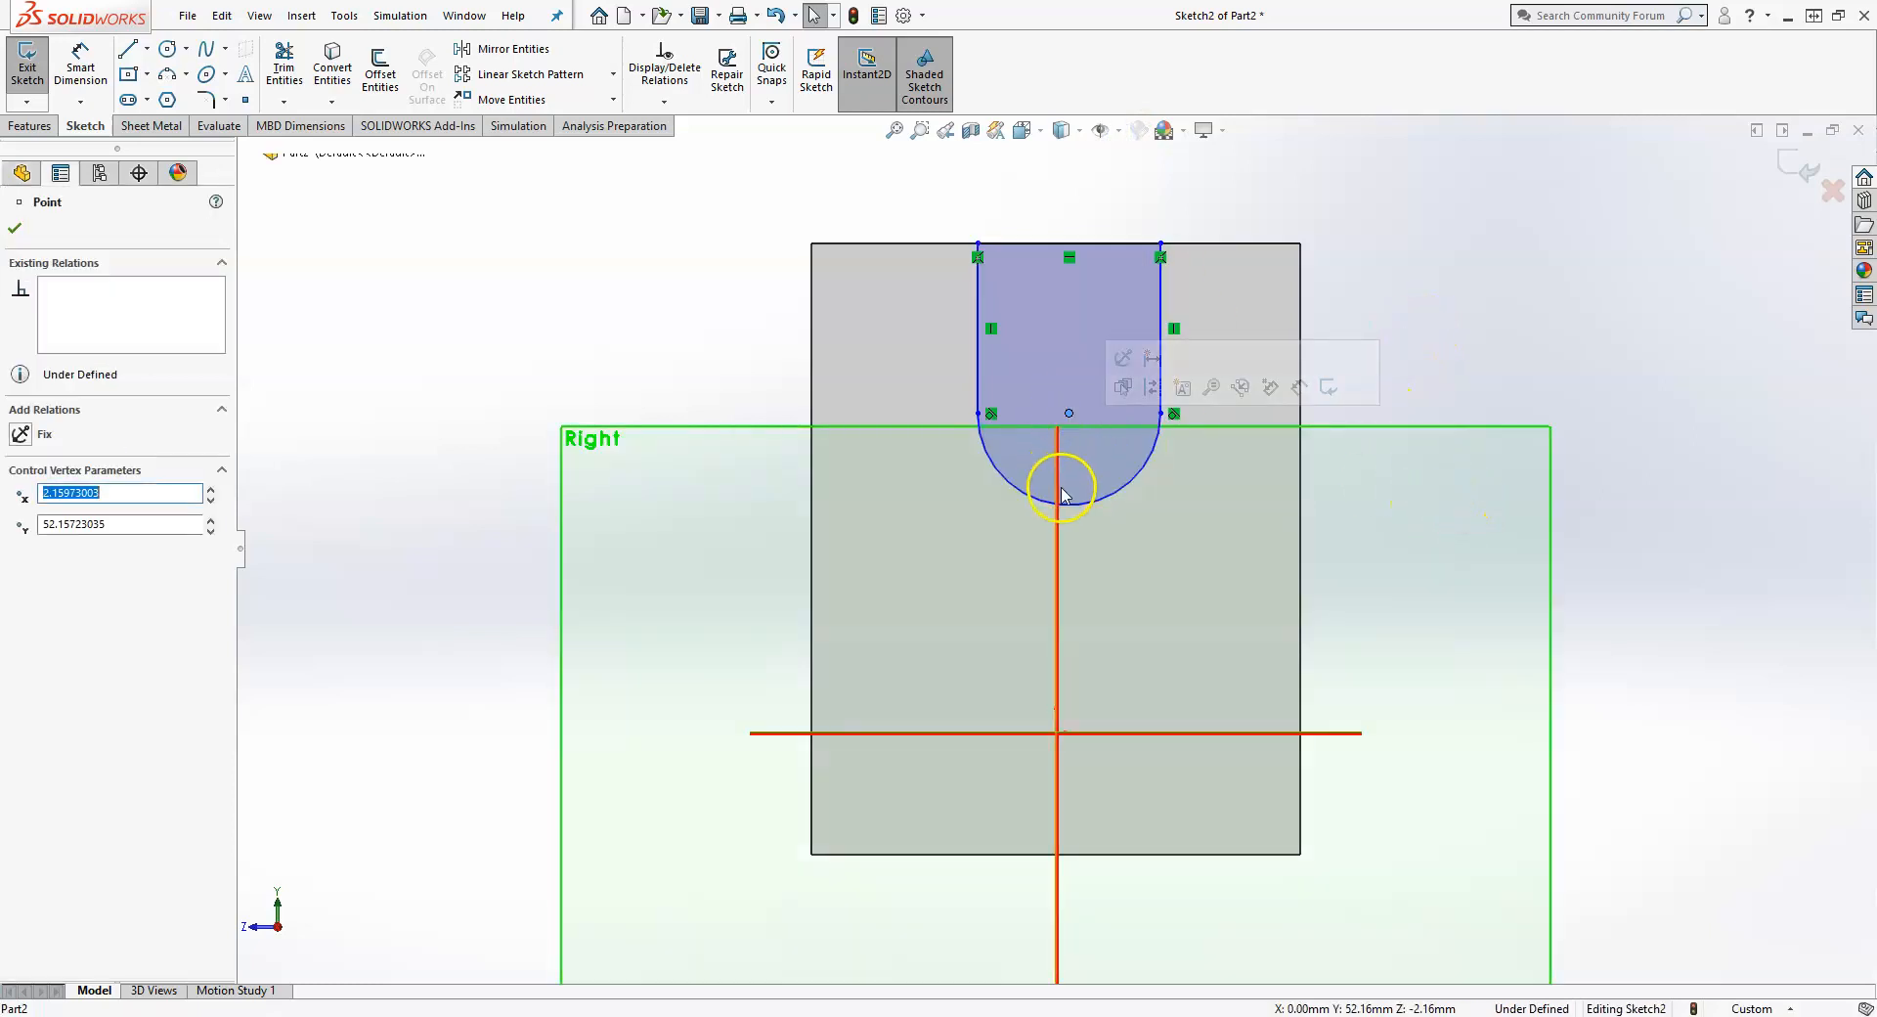
mouse_move(1066, 414)
left_mouse_down()
mouse_move(1061, 494)
mouse_move(1035, 471)
mouse_move(1069, 508)
mouse_move(1043, 481)
mouse_move(1062, 379)
left_mouse_up()
left_click(1403, 341)
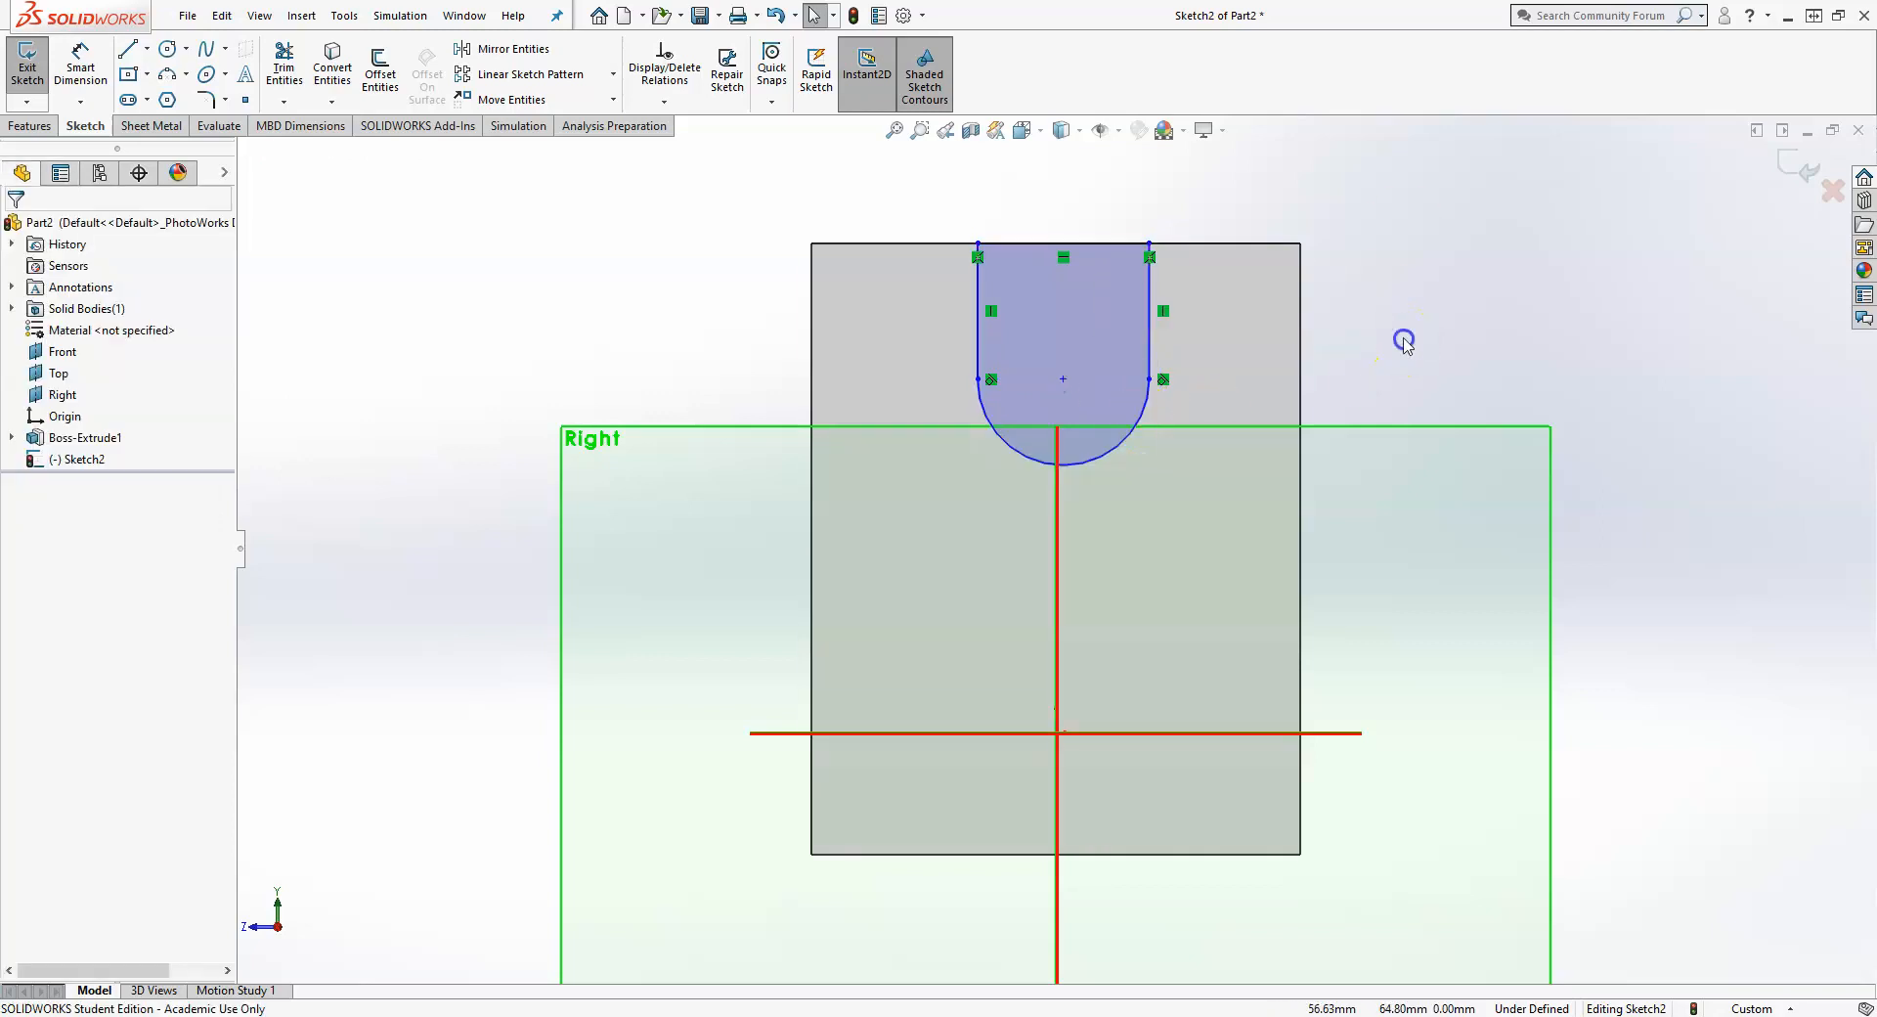
left_click(1057, 499)
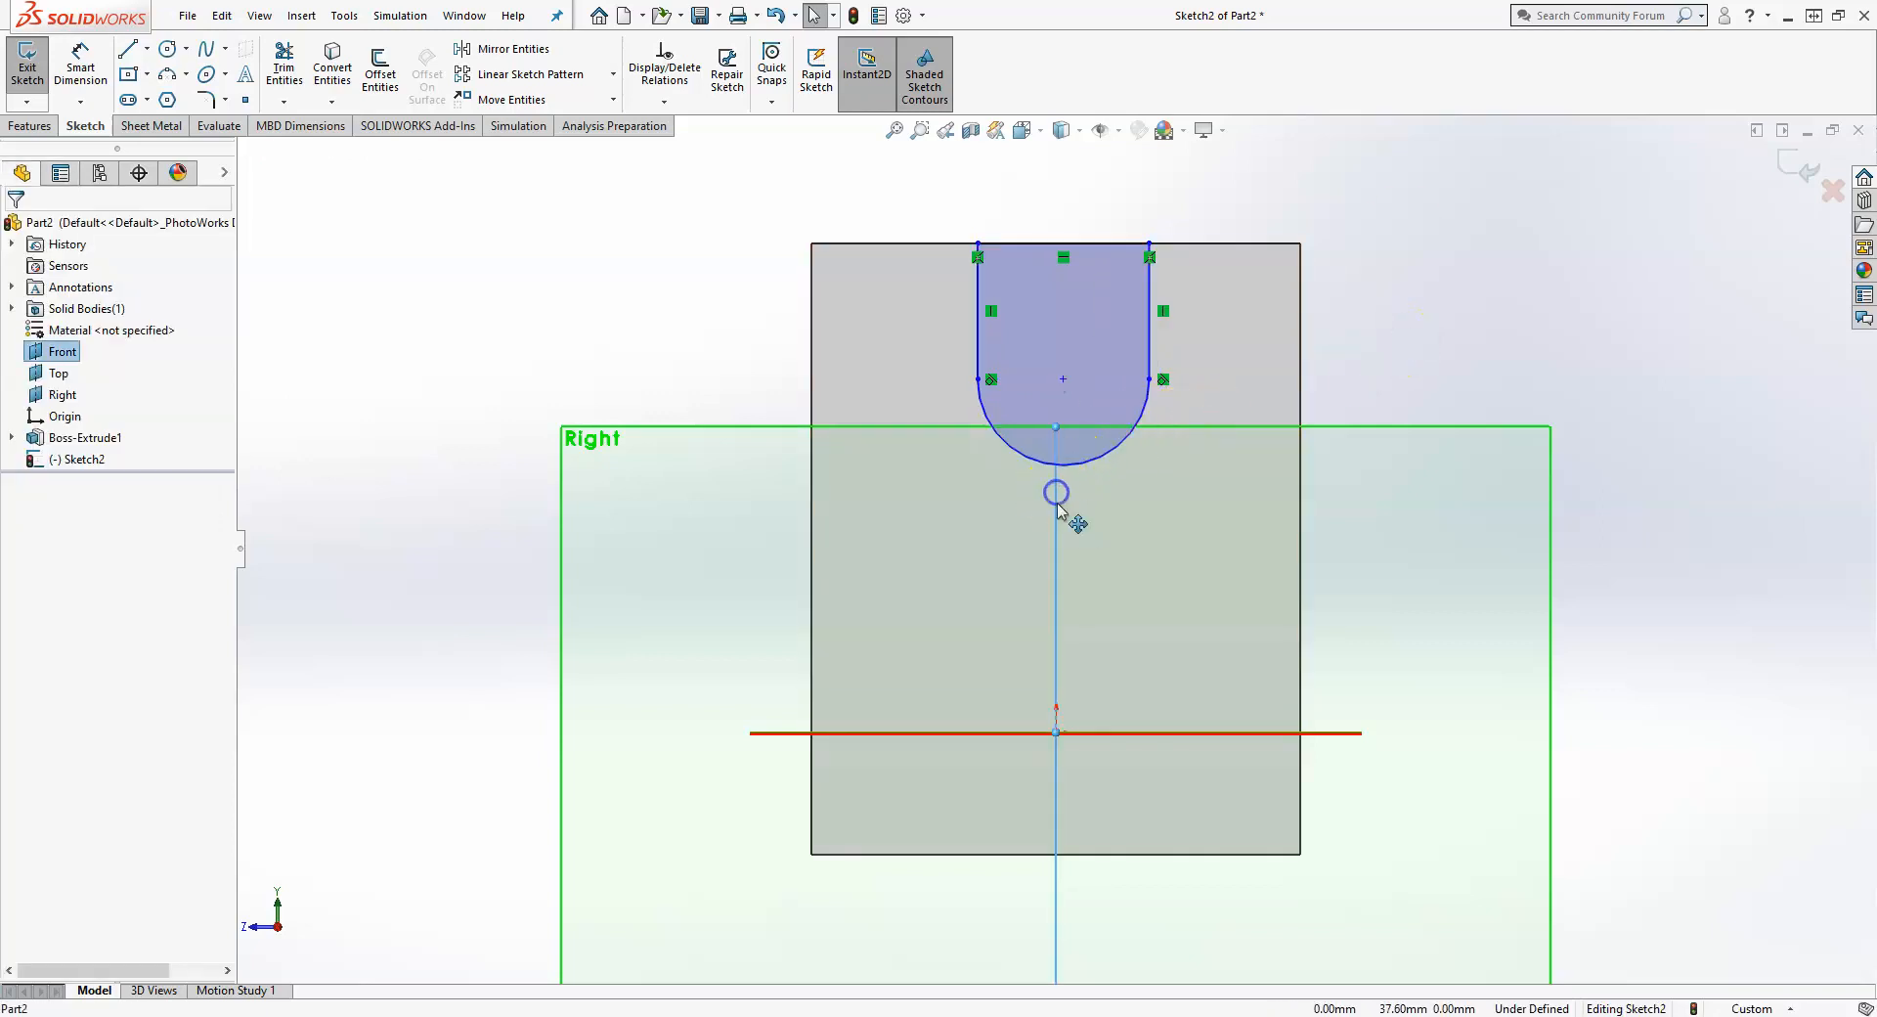
left_click(1064, 380, "ctrl")
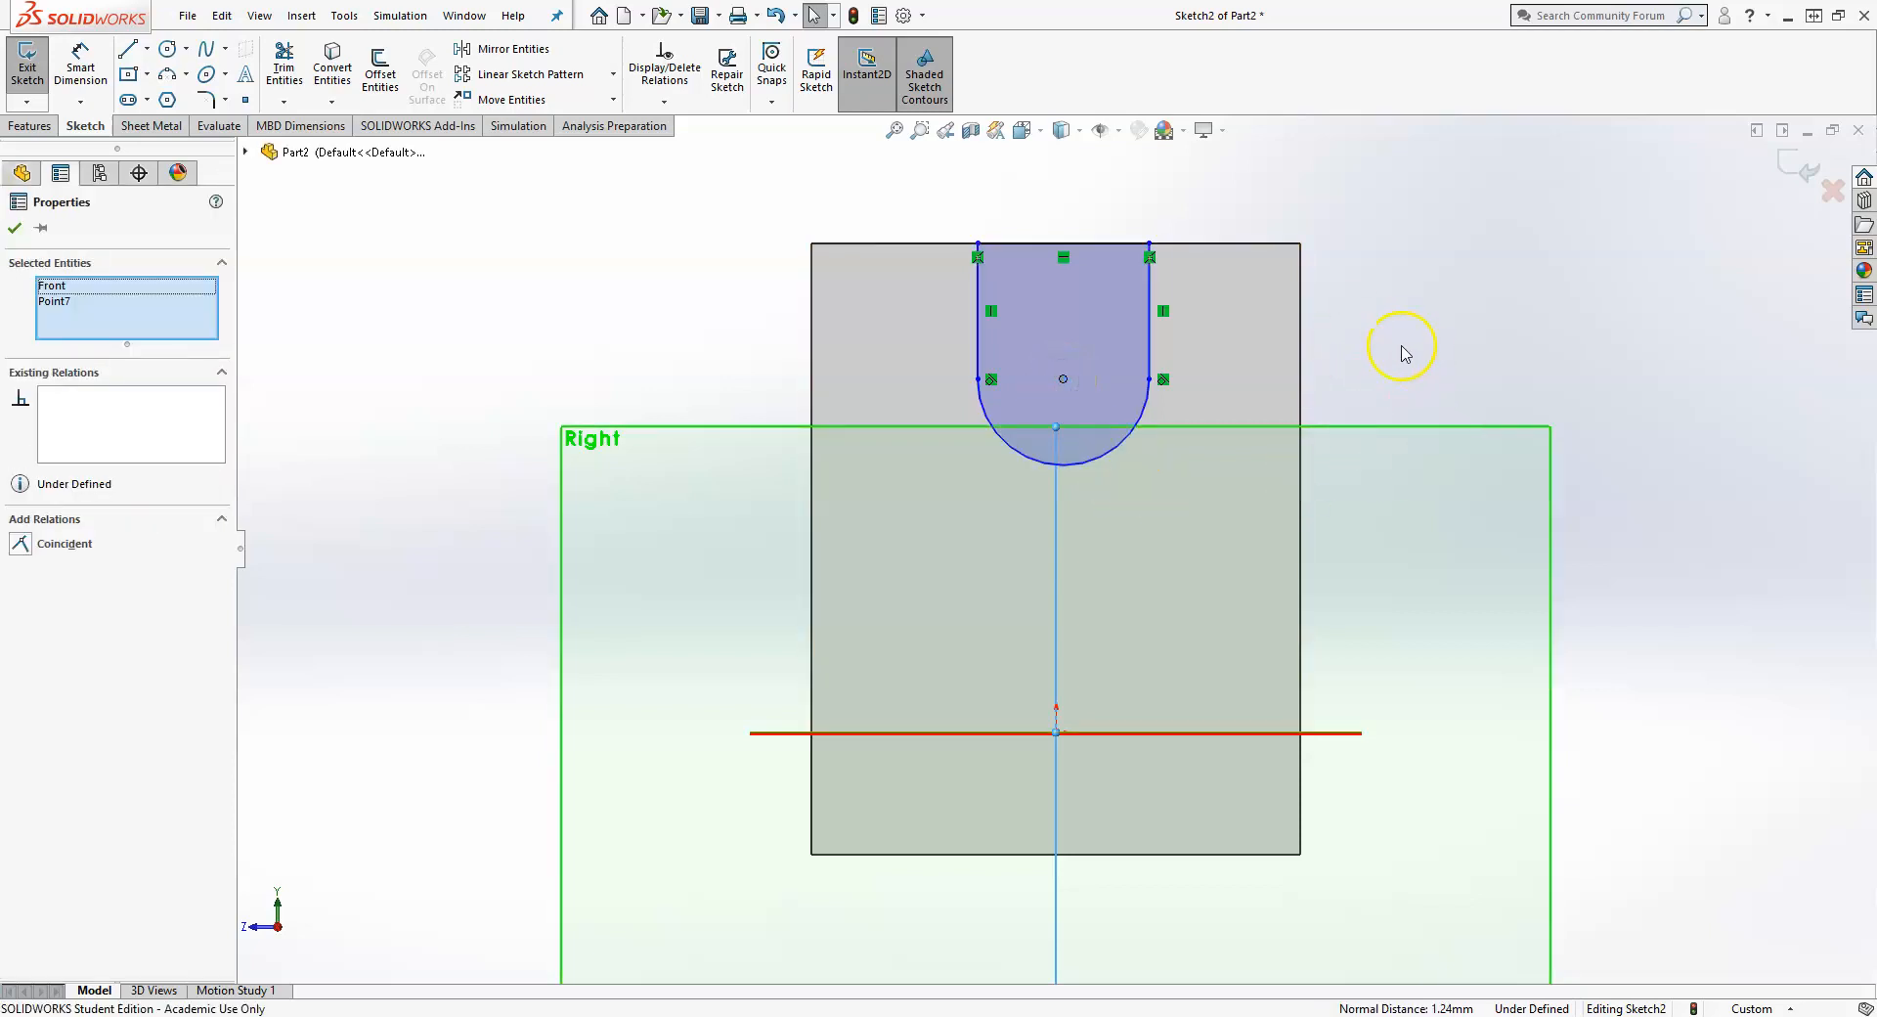
left_click(1412, 299)
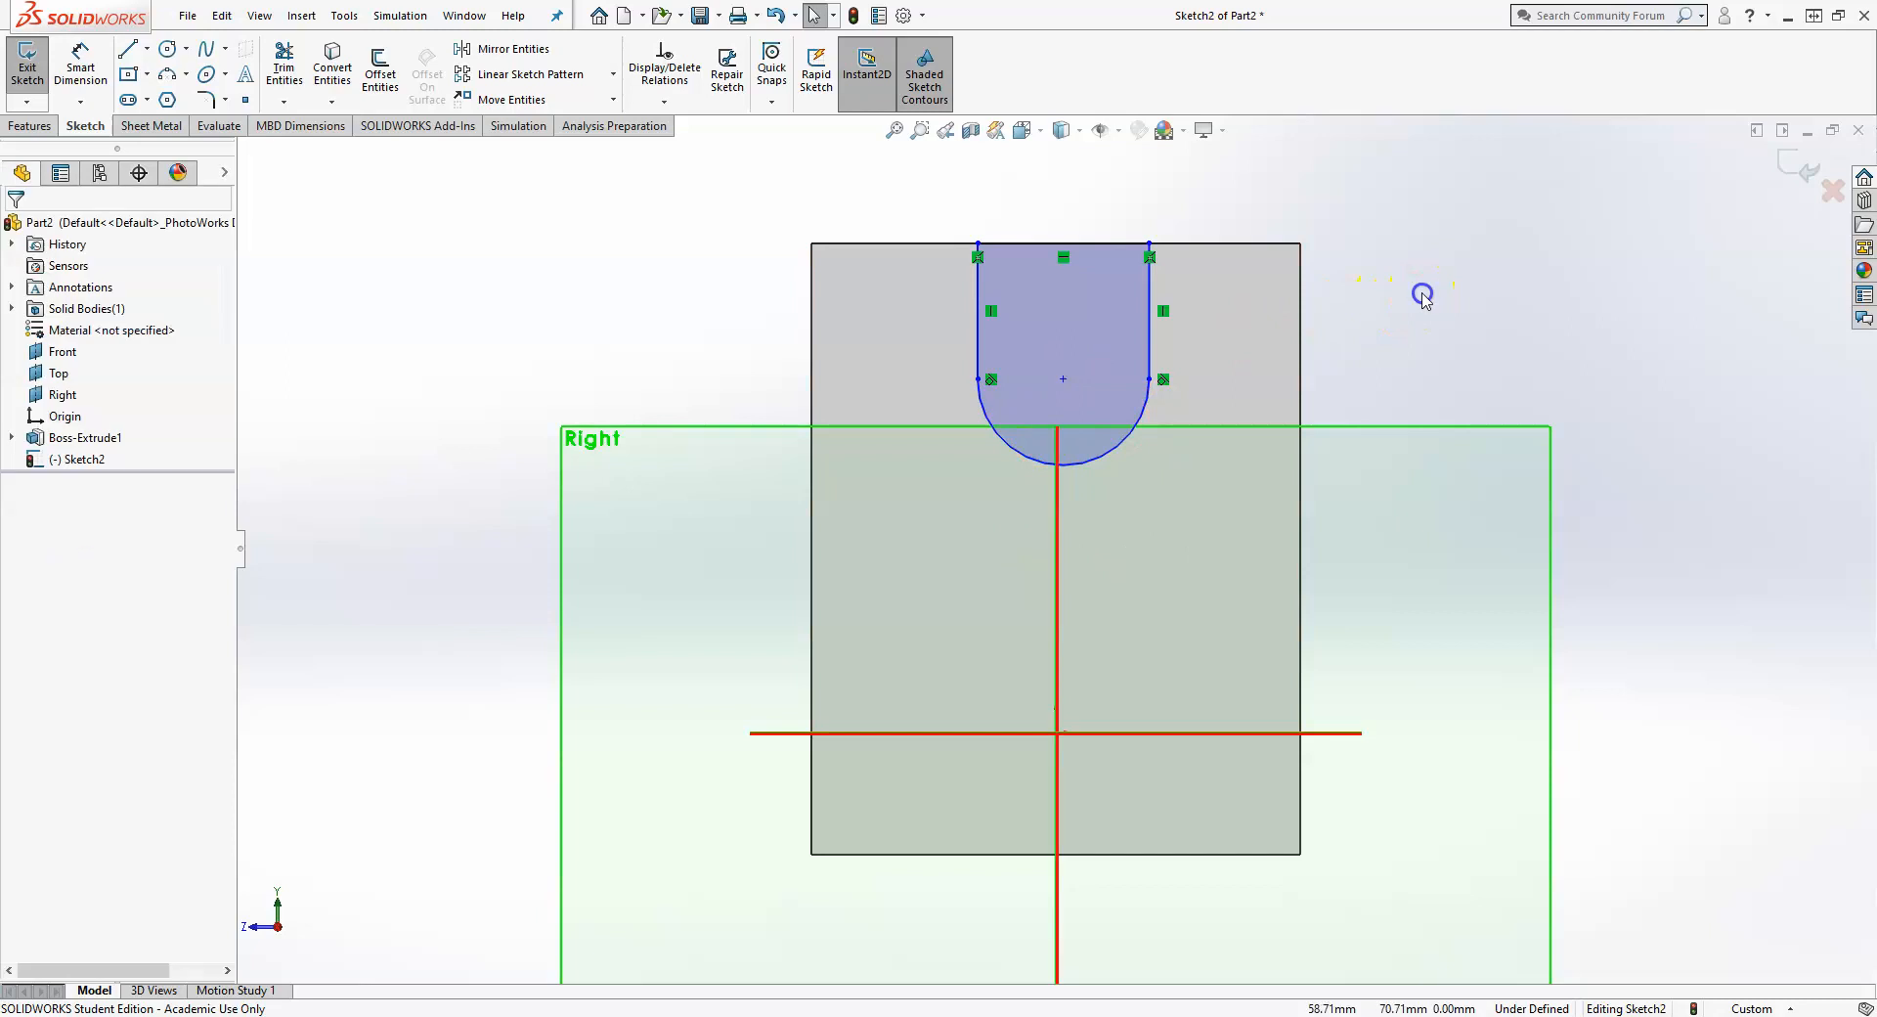
- Add a Coincident relation between the arc's centre point and the Front plane
left_click(1064, 378)
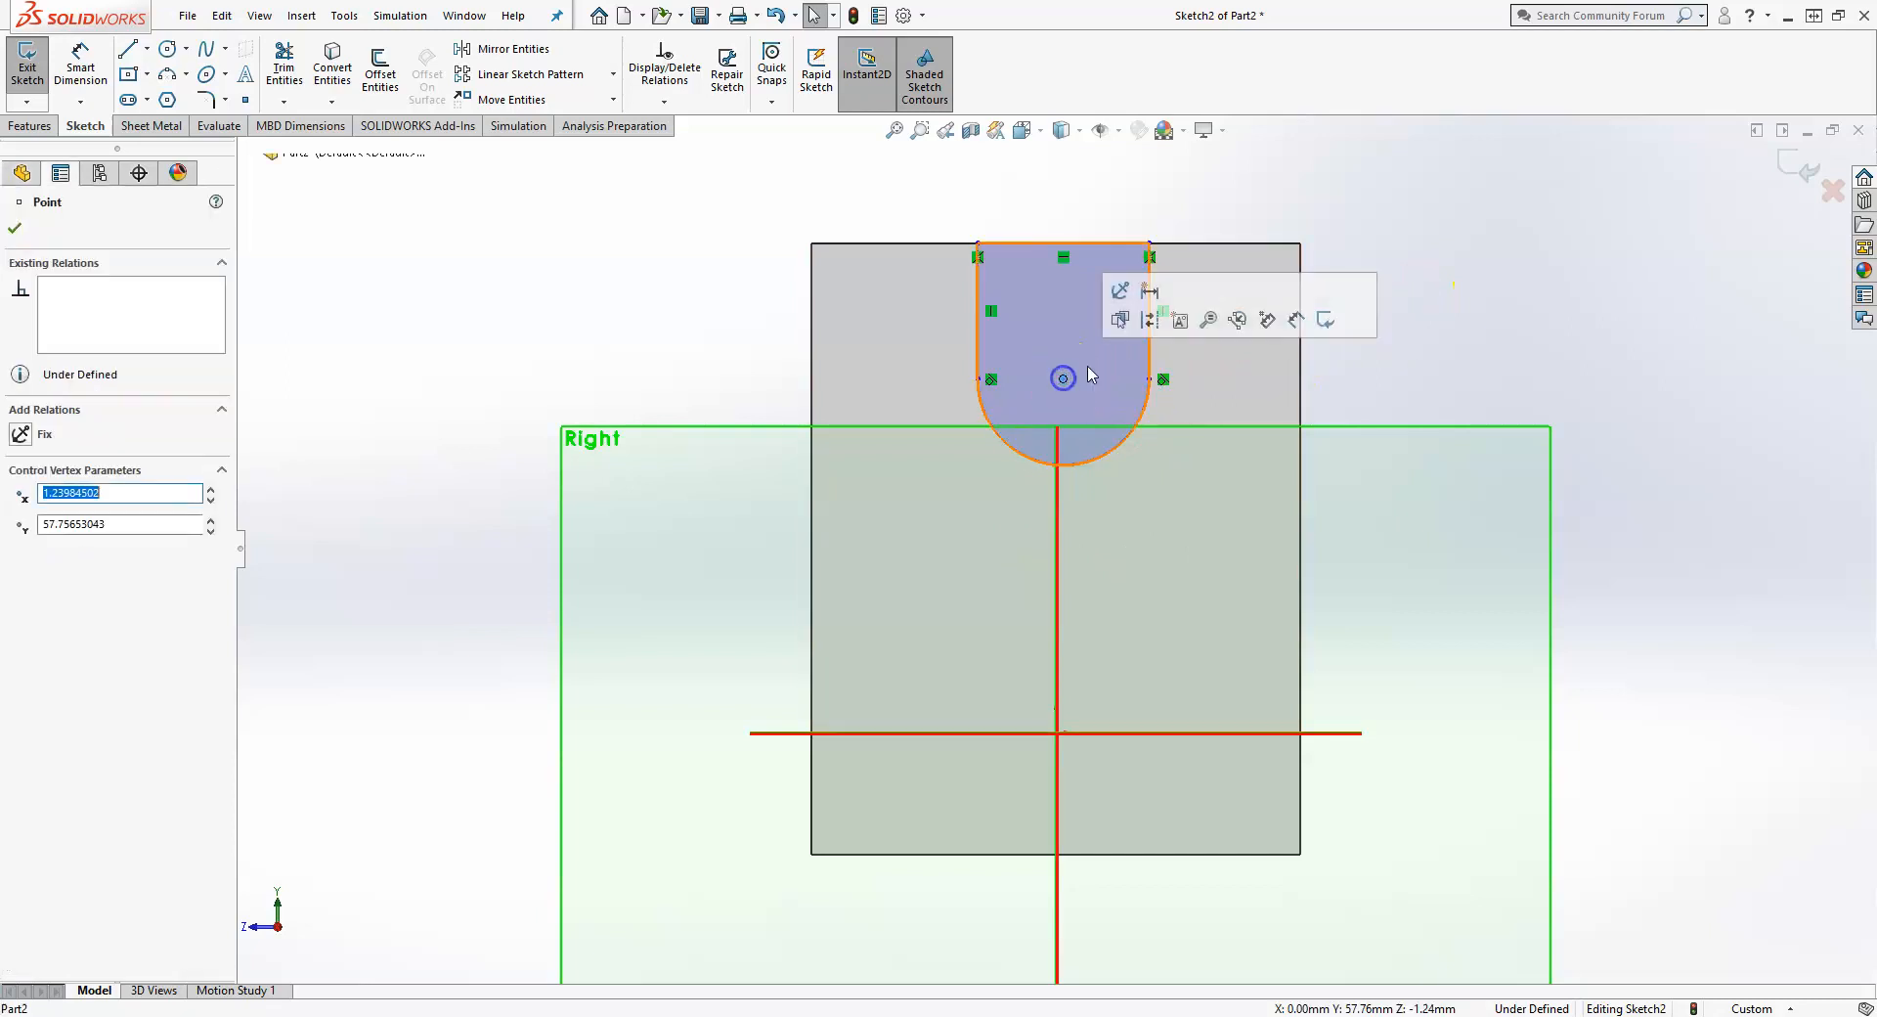
left_click(1054, 529, "ctrl")
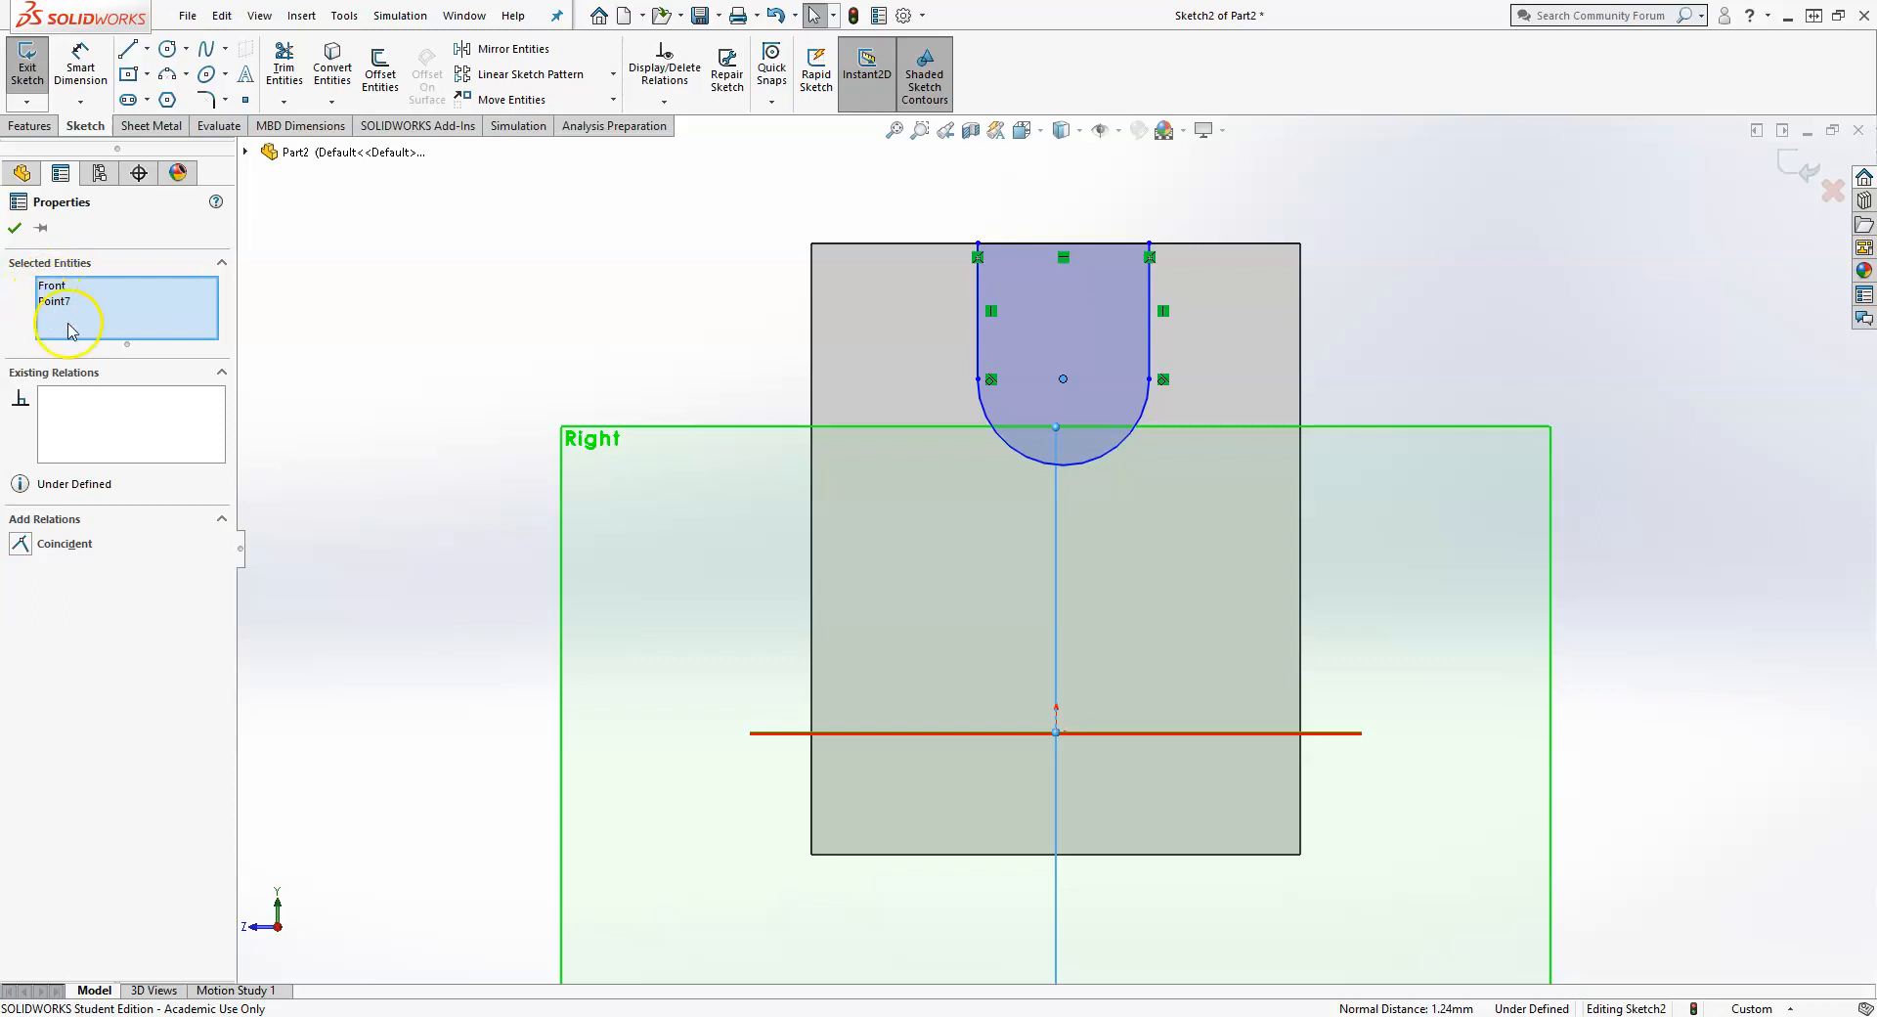
left_click(20, 545)
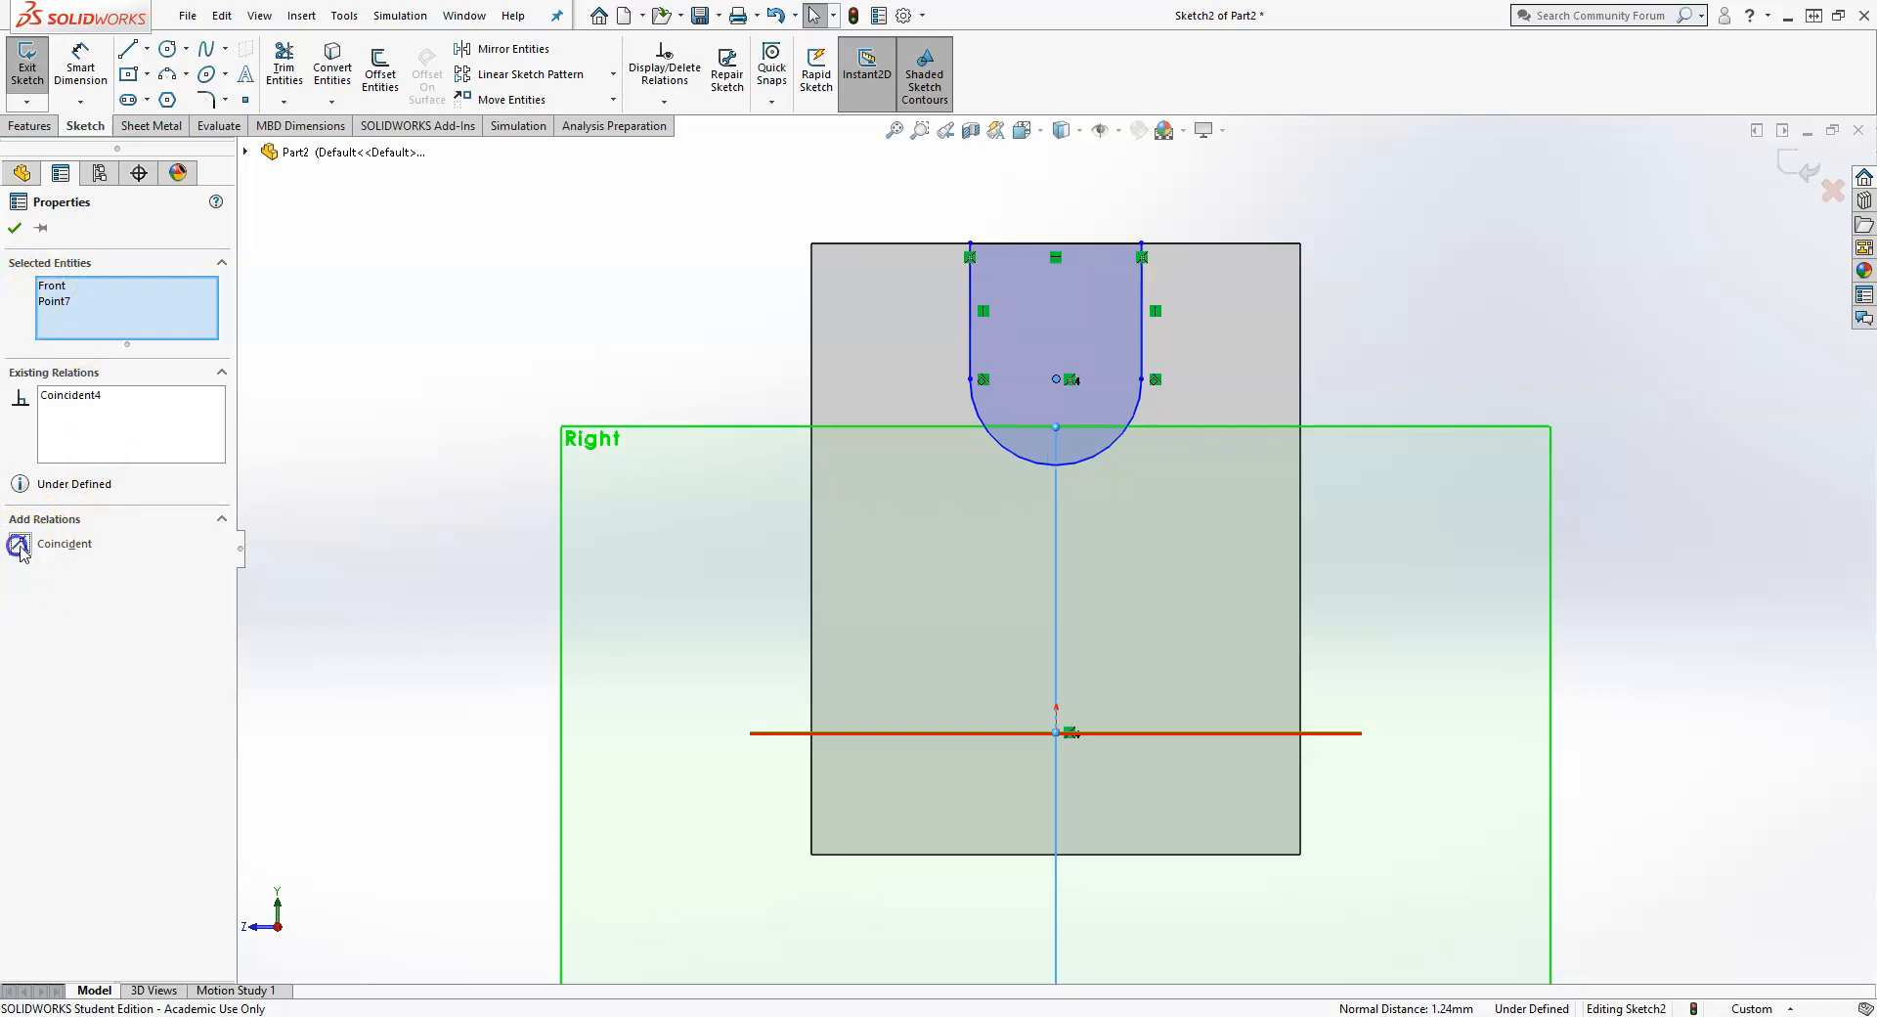
left_click(1561, 244)
- Move the arc's centre point down along the Front plane, widening the U-profile to about 32 mm
left_click(1055, 378)
mouse_move(1055, 379)
left_mouse_down()
mouse_move(1054, 532)
mouse_move(1046, 482)
mouse_move(1056, 465)
mouse_move(1060, 498)
mouse_move(1056, 468)
mouse_move(1100, 391)
mouse_move(1085, 405)
mouse_move(1060, 383)
mouse_move(1089, 420)
mouse_move(1092, 479)
mouse_move(1069, 407)
left_mouse_up()
left_click(1518, 250)
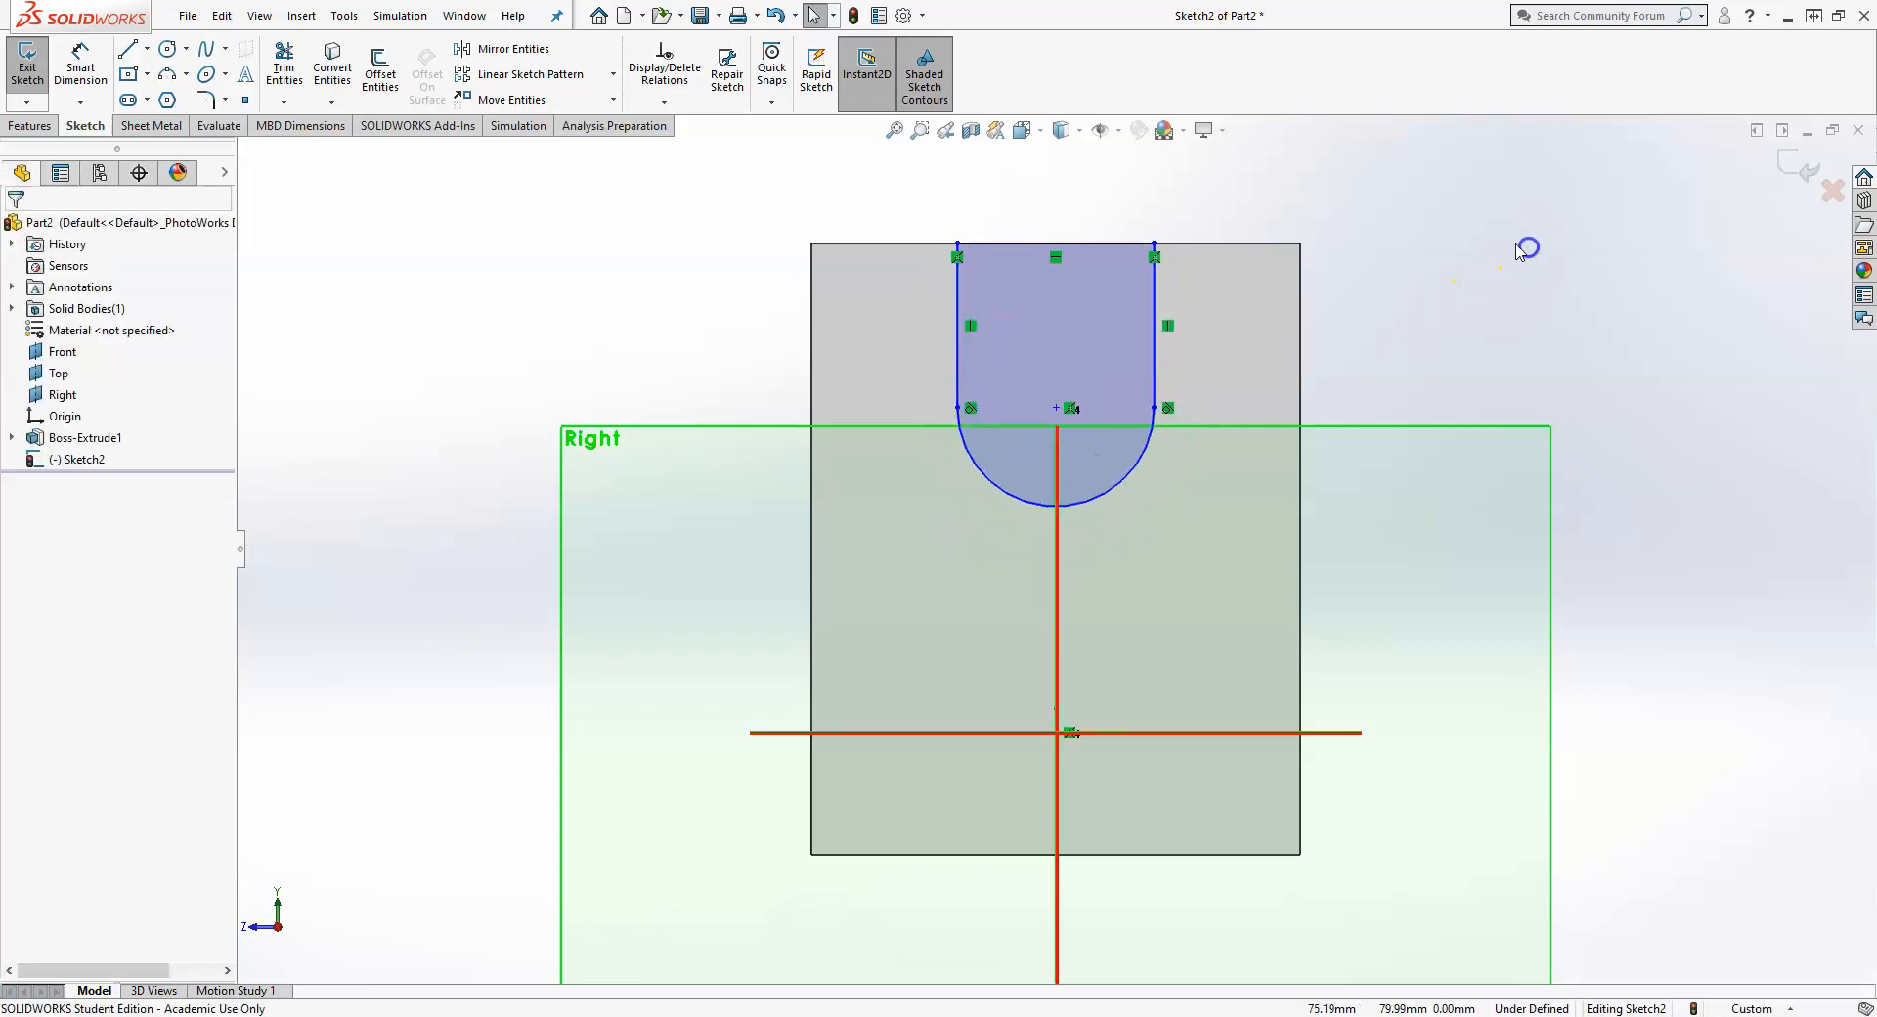
- Dimension the distance from the profile's top line to the arc's centre point as 35 mm
left_click(81, 69)
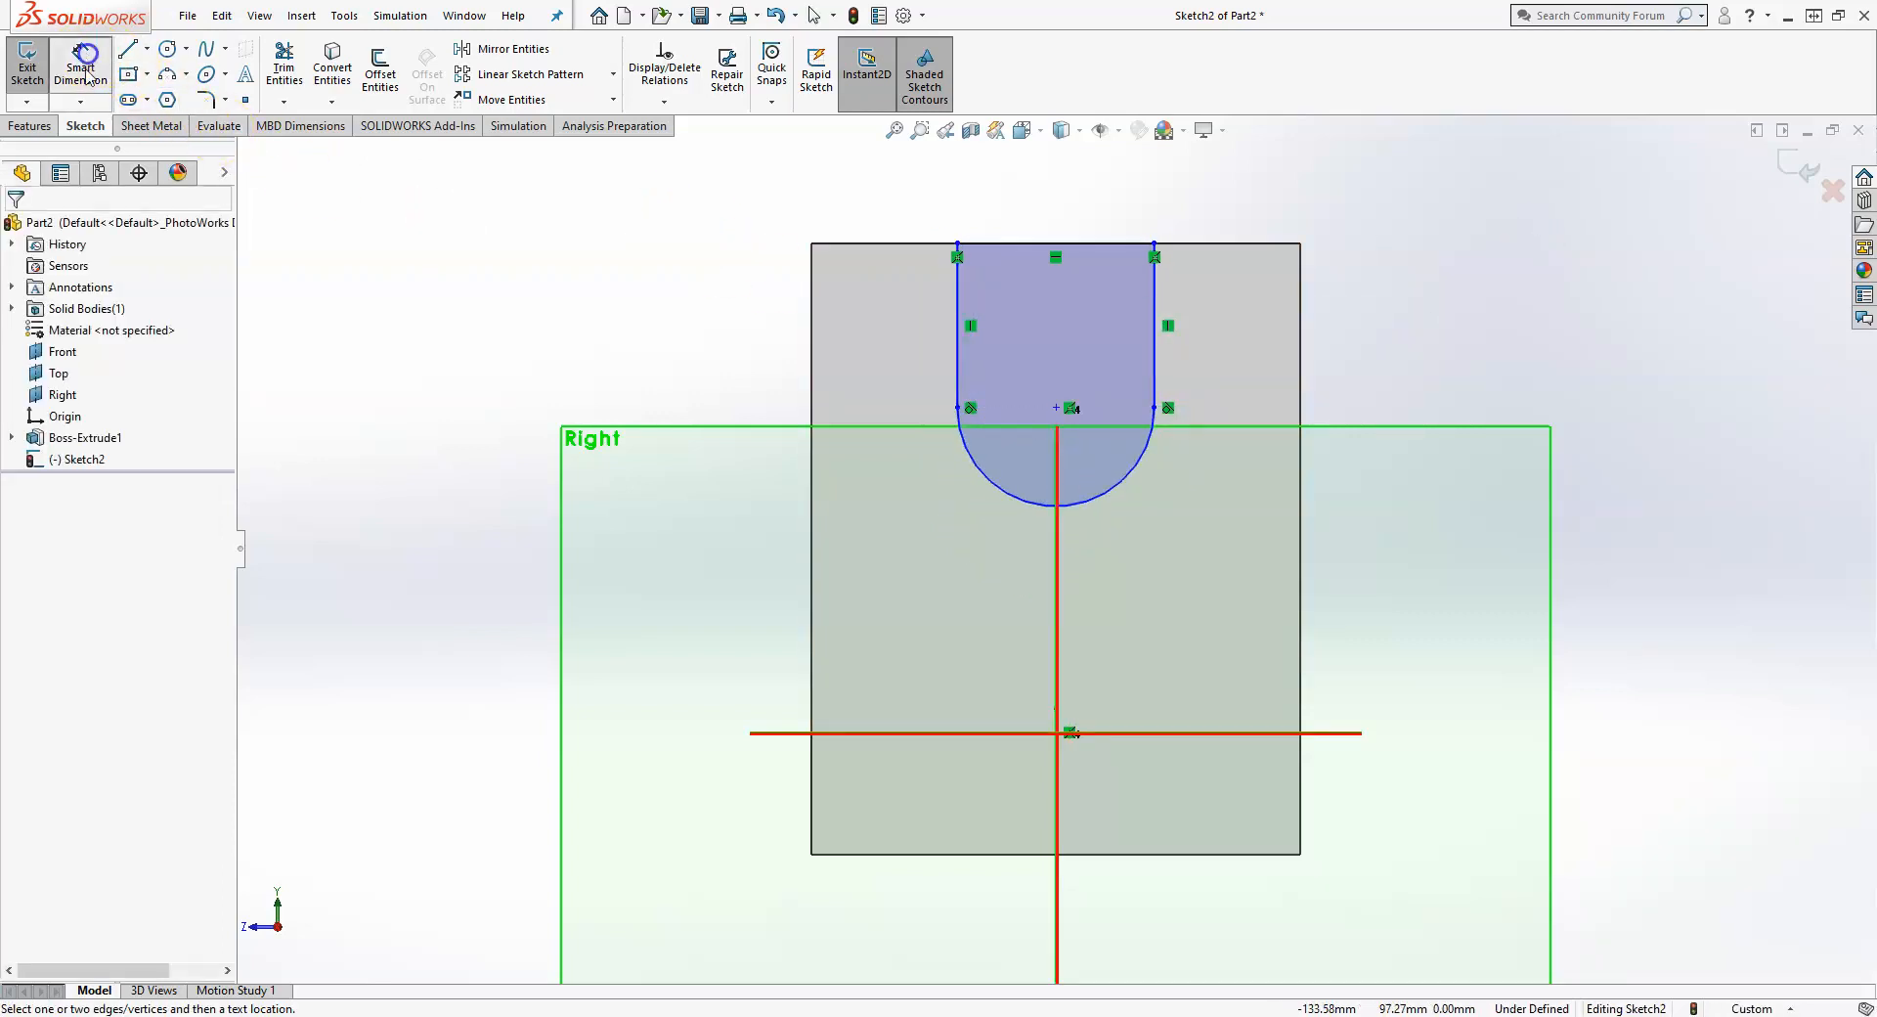
left_click(1007, 243)
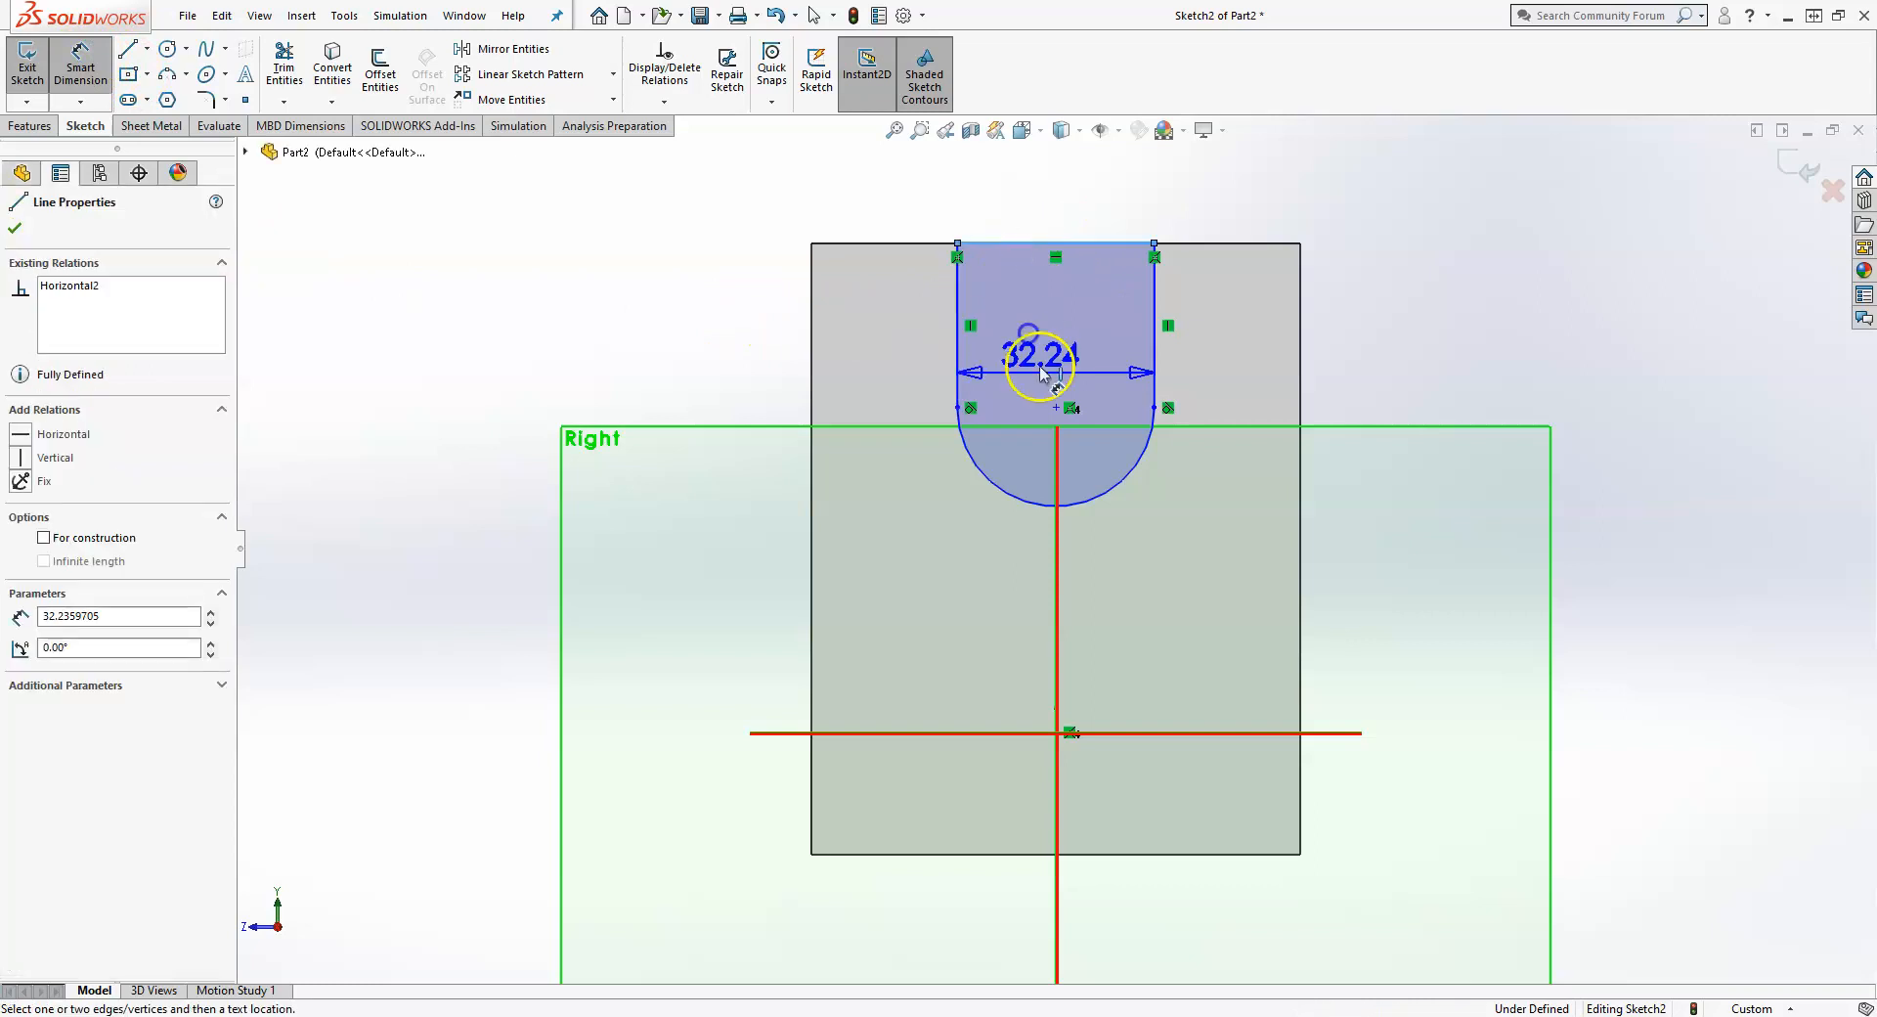
left_click(1056, 407)
left_click(710, 314)
type("35")
key("Return")
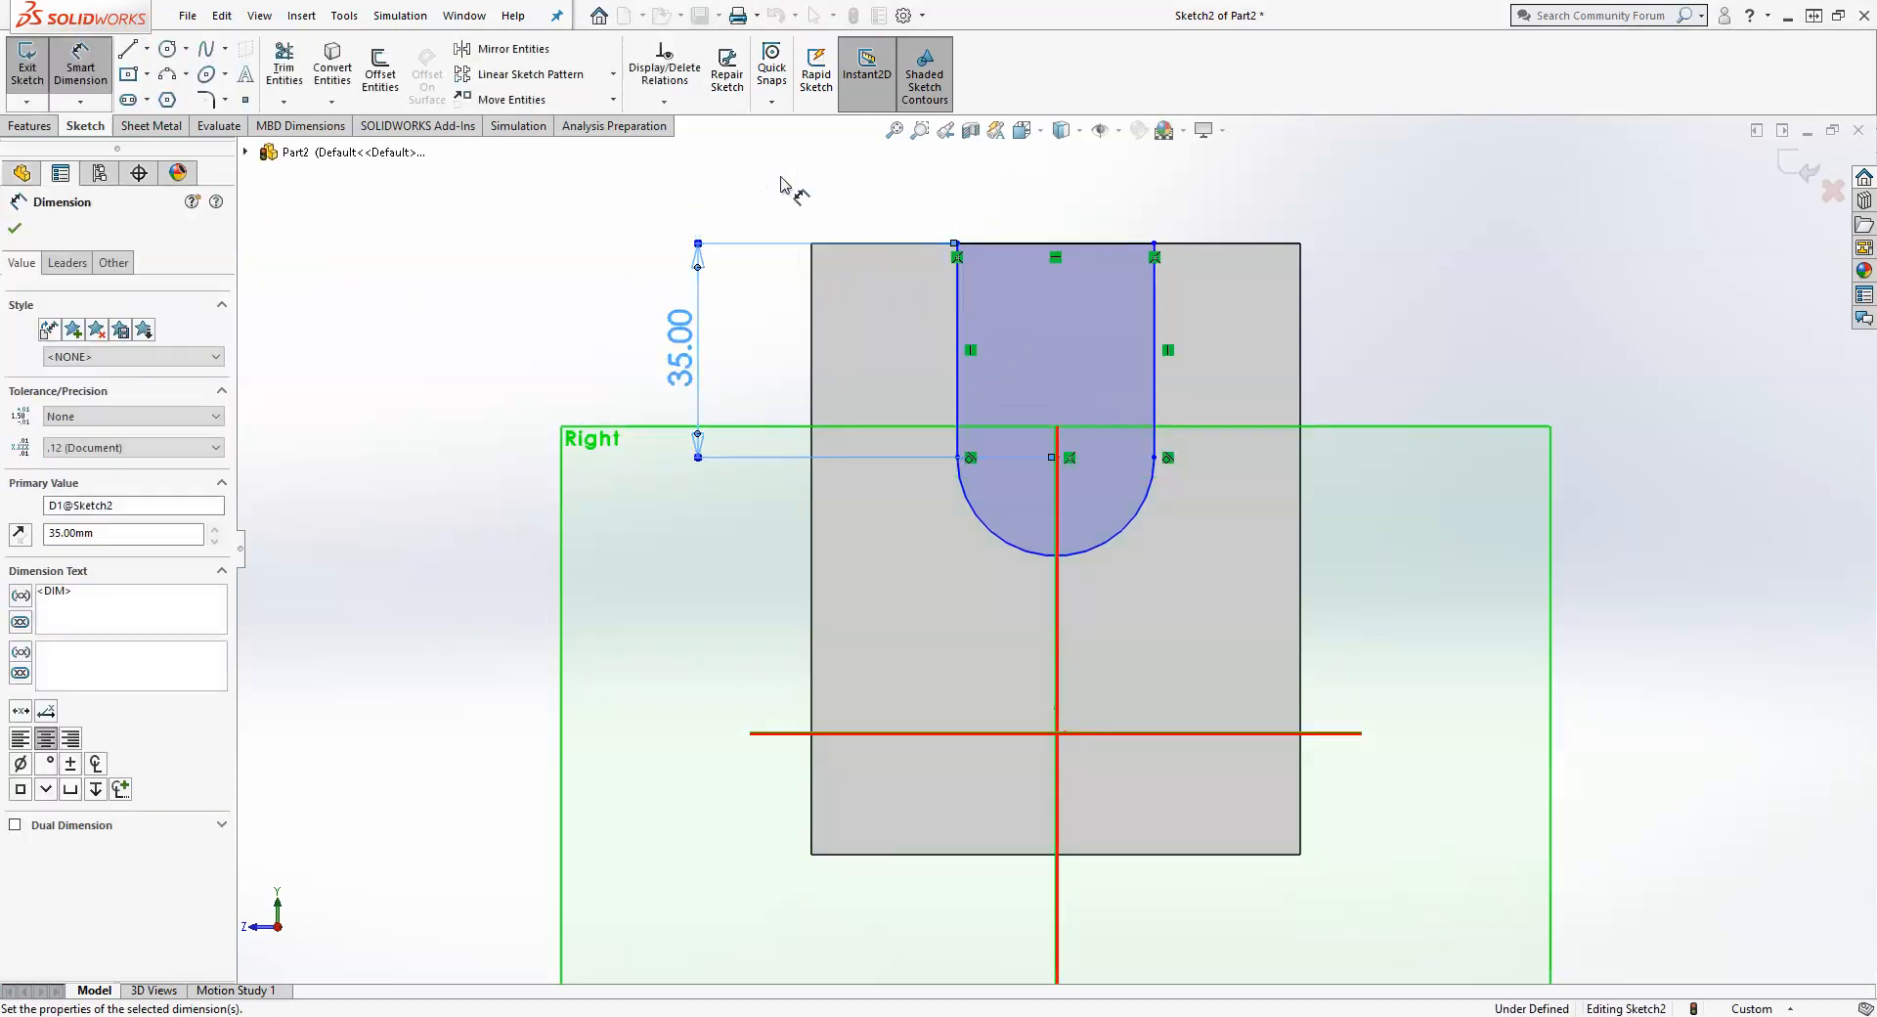
- Dimension the U-profile's width along its top line
left_click(1033, 252)
left_click(1032, 203)
key("Return")
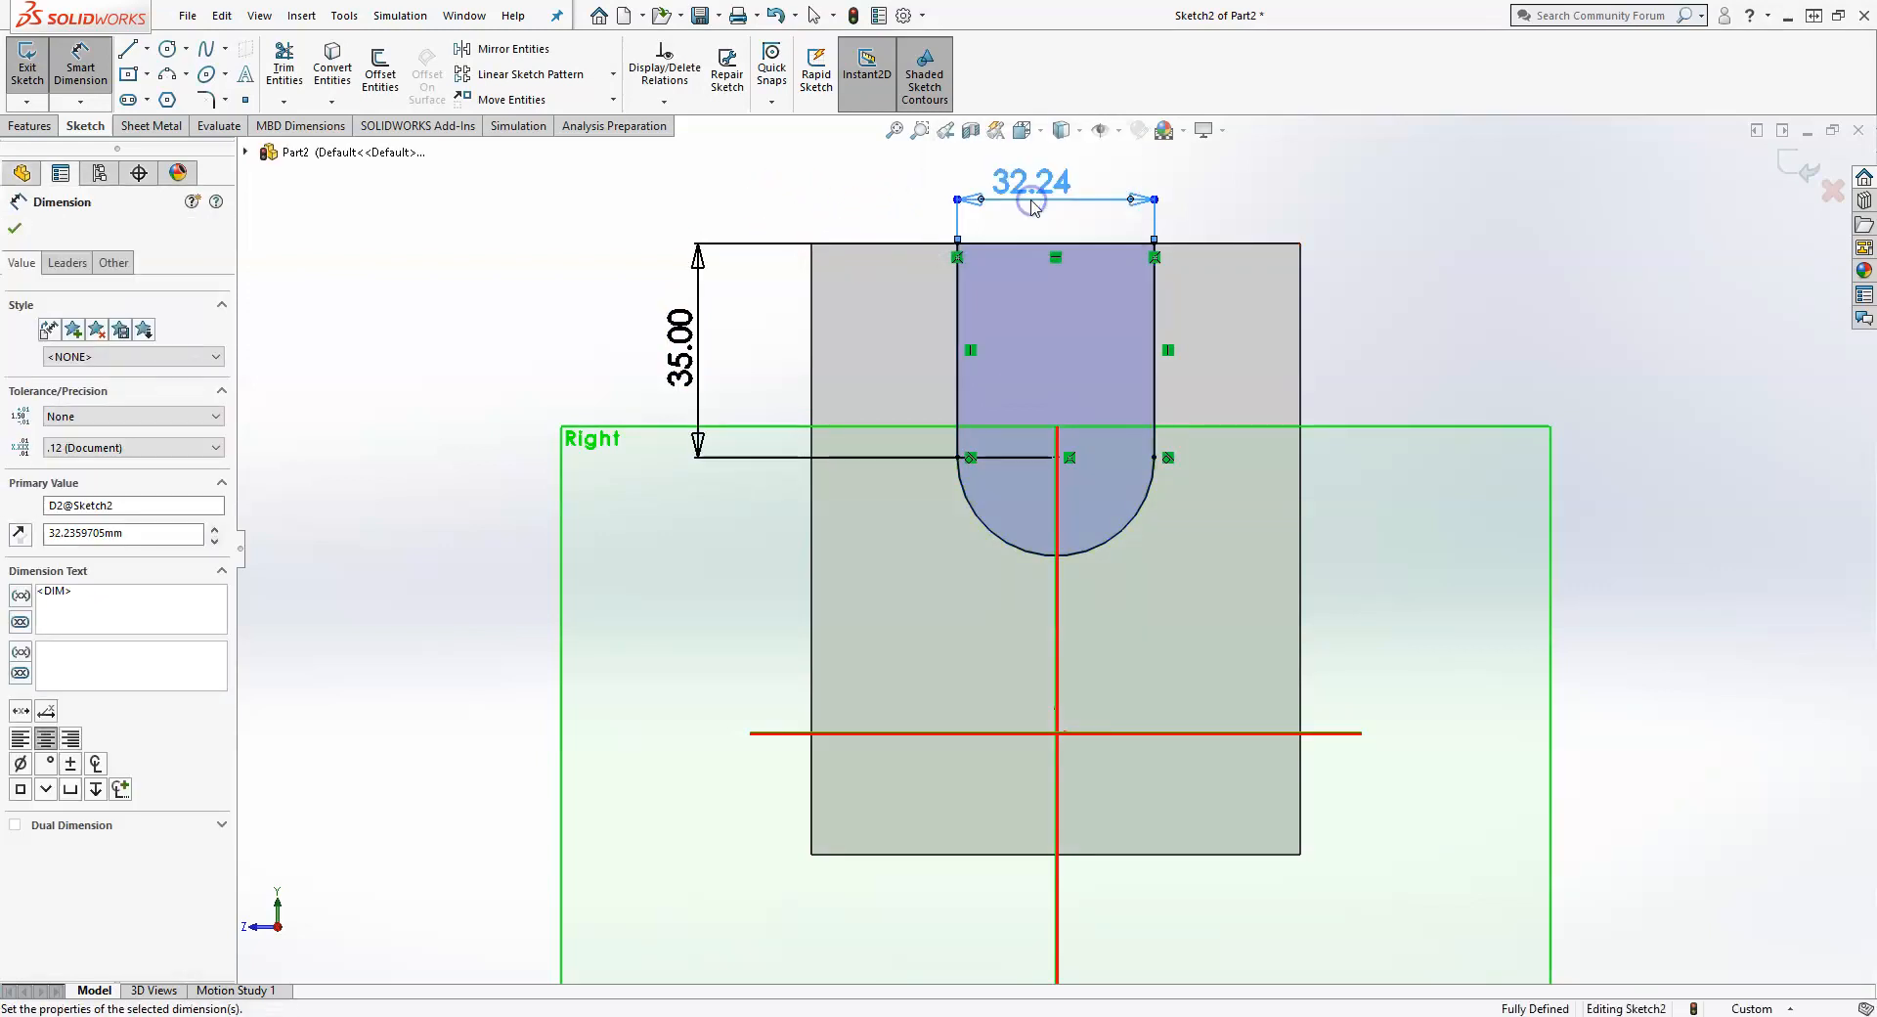
- Set the U-profile's width to 30 mm and exit the sketch
left_click(1805, 174)
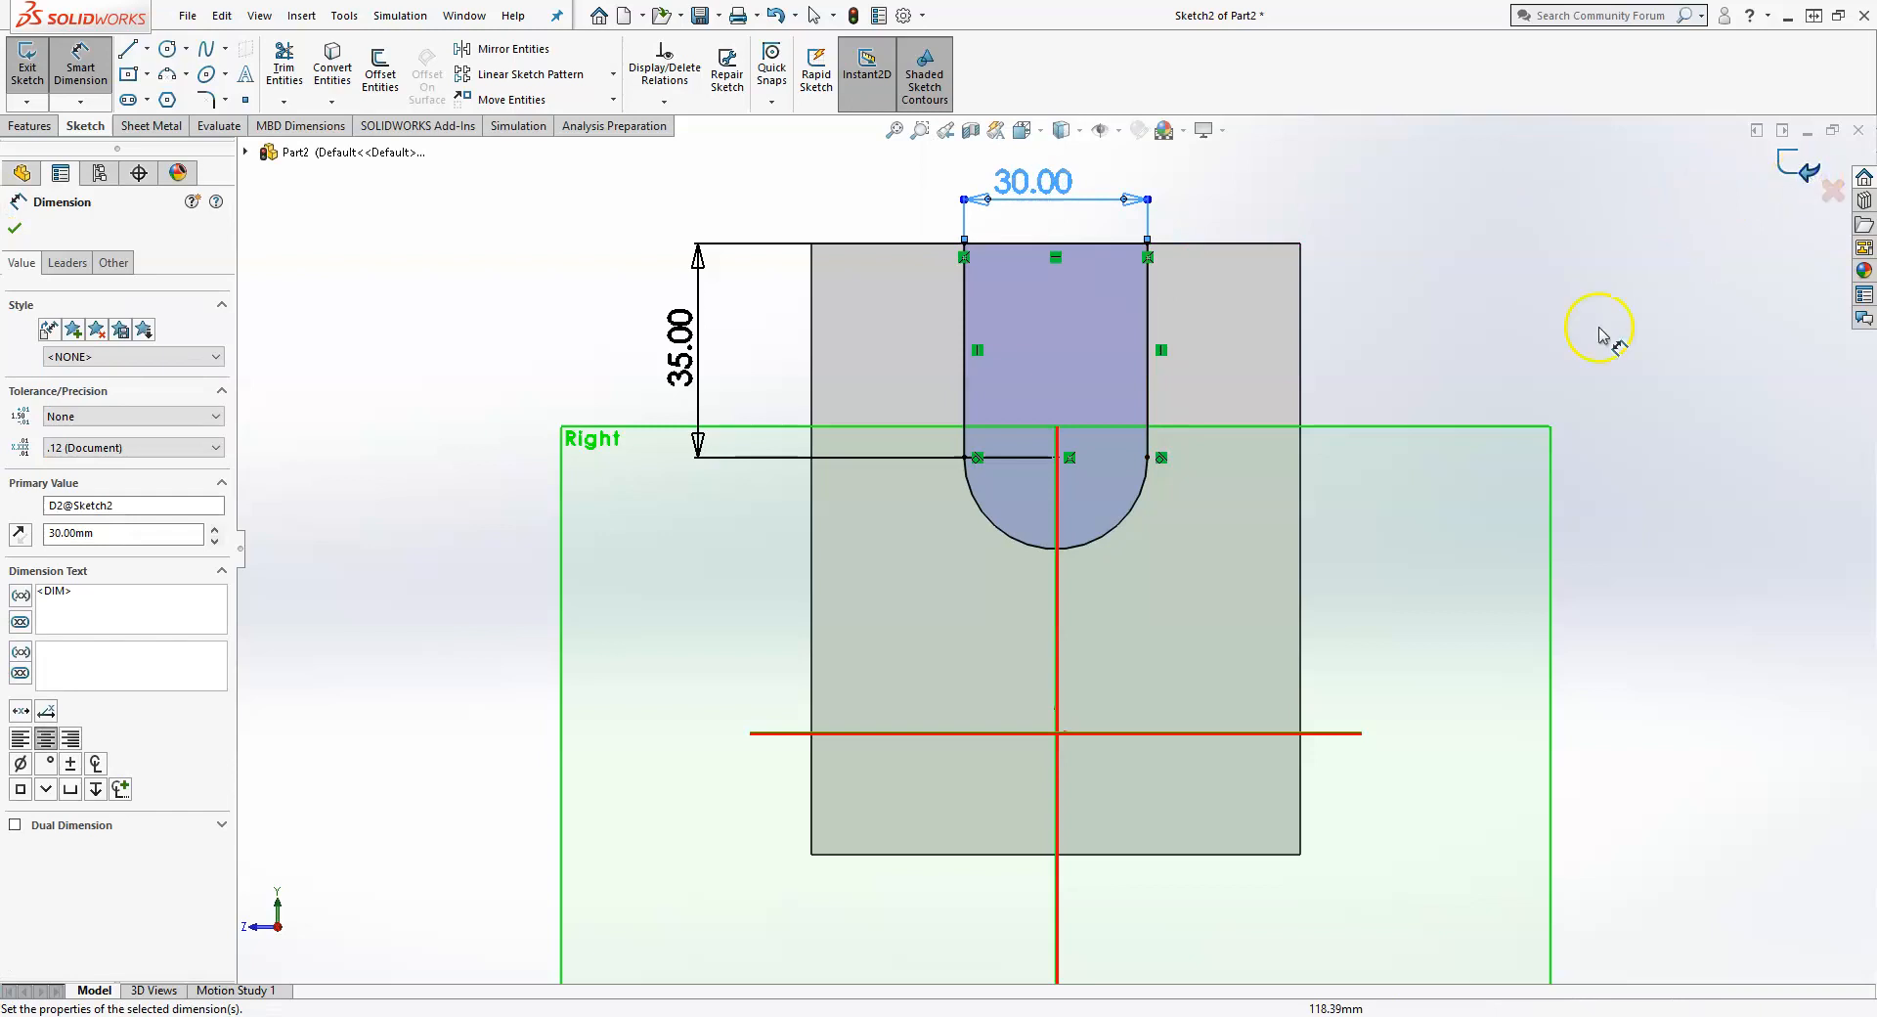
scroll(984, 477, "up", 1)
scroll(985, 471, "up", 1)
middle_click_drag(997, 482, 1082, 531)
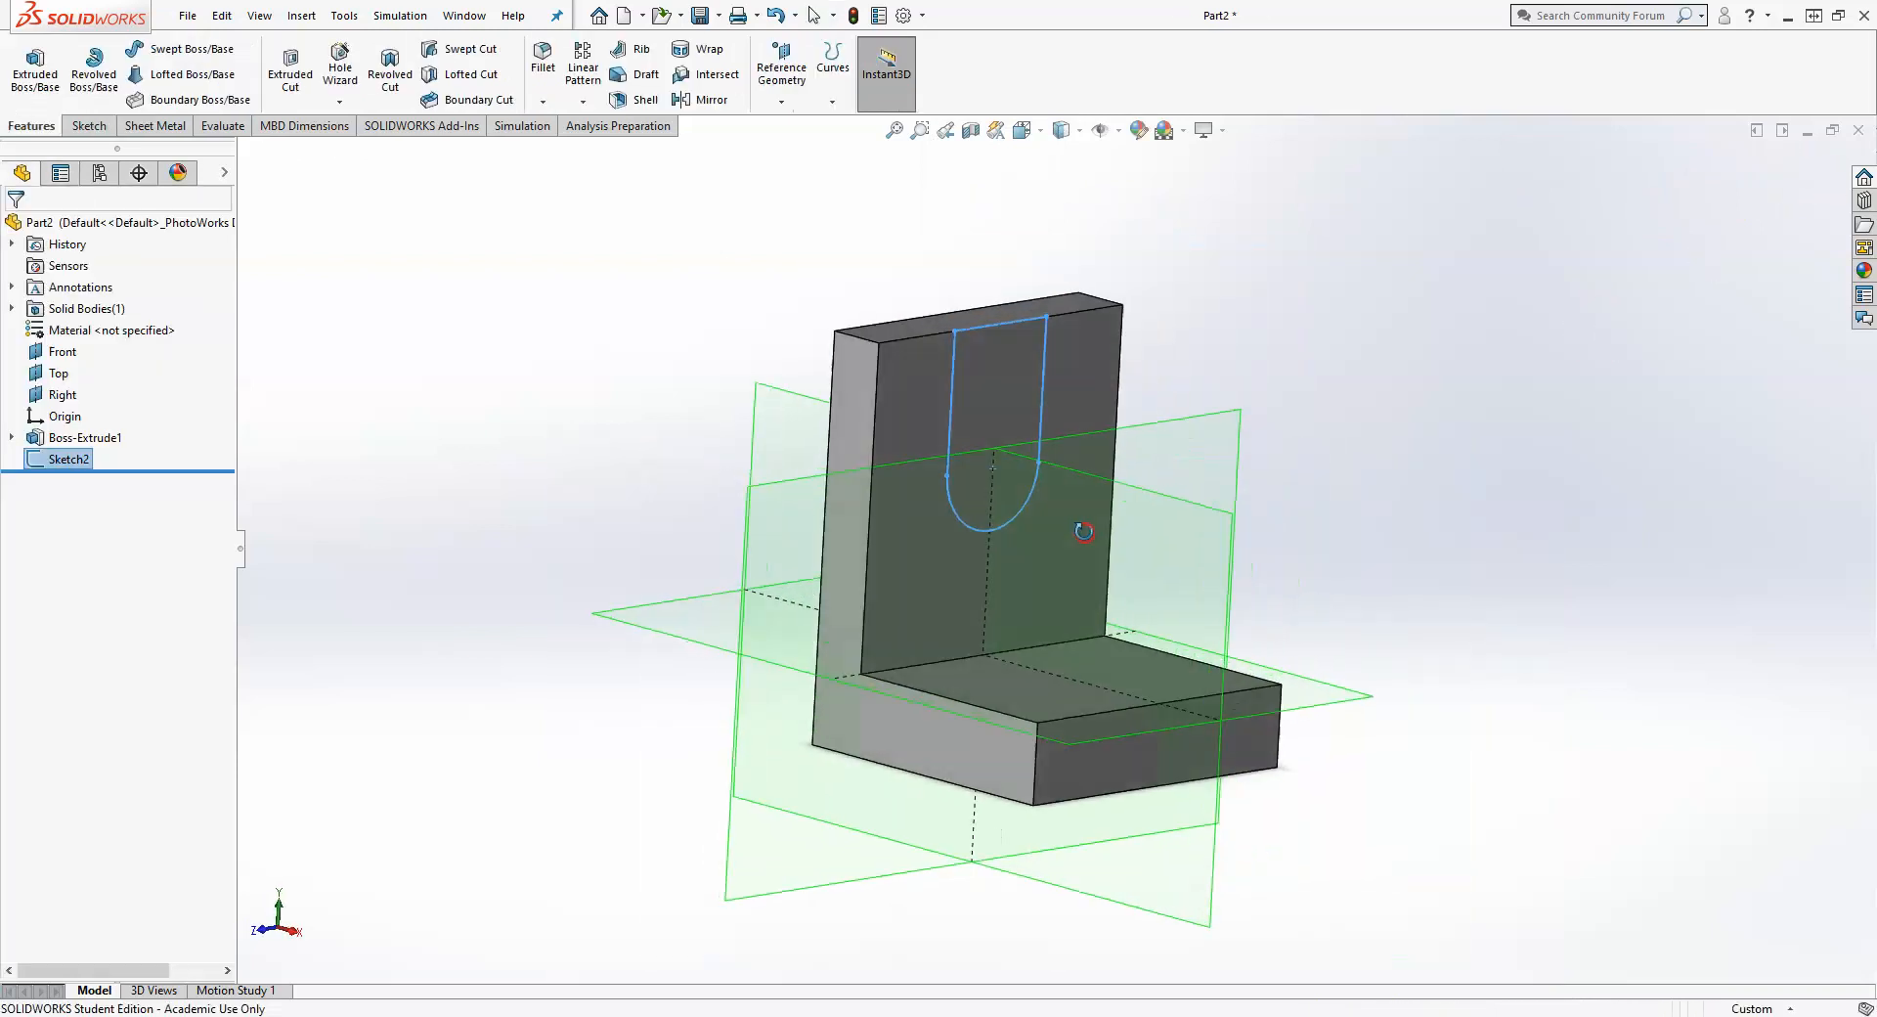
scroll(1080, 533, "up", 1)
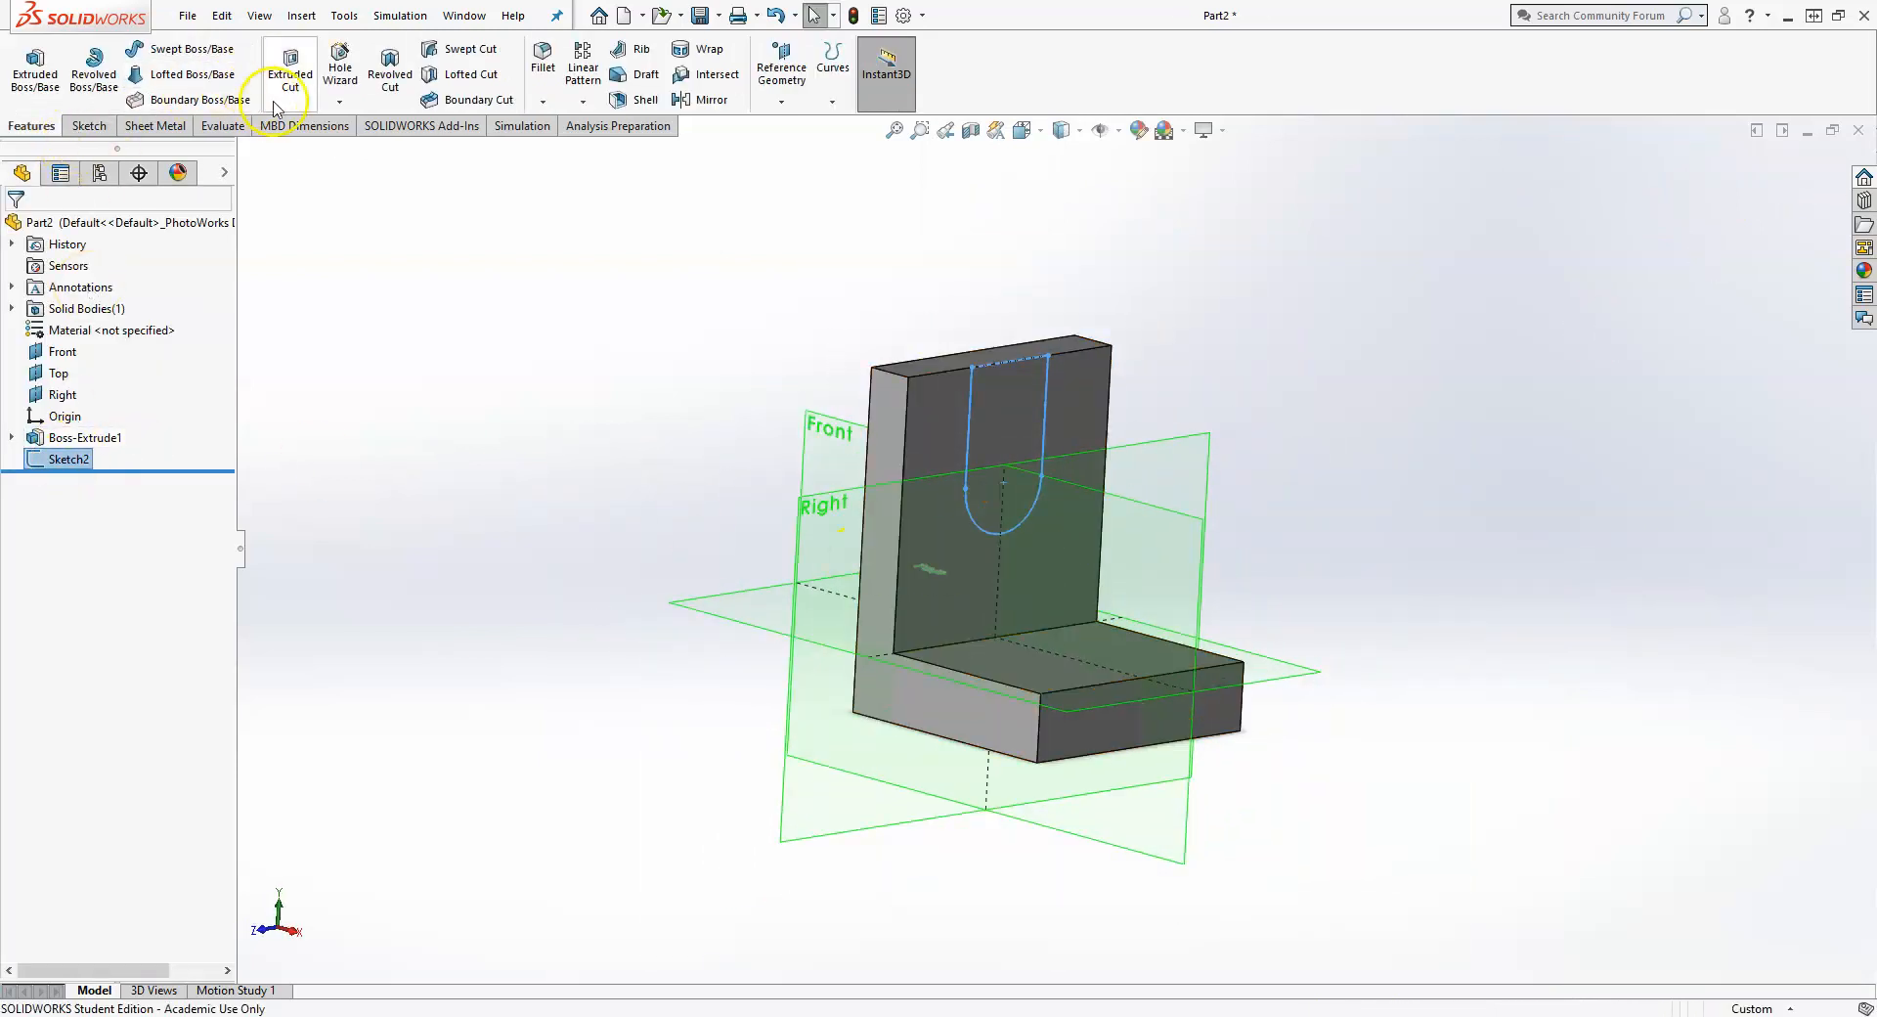
- Cut the U-profile through the upright leg with an Extruded Cut using the Through All end condition
left_click(294, 70)
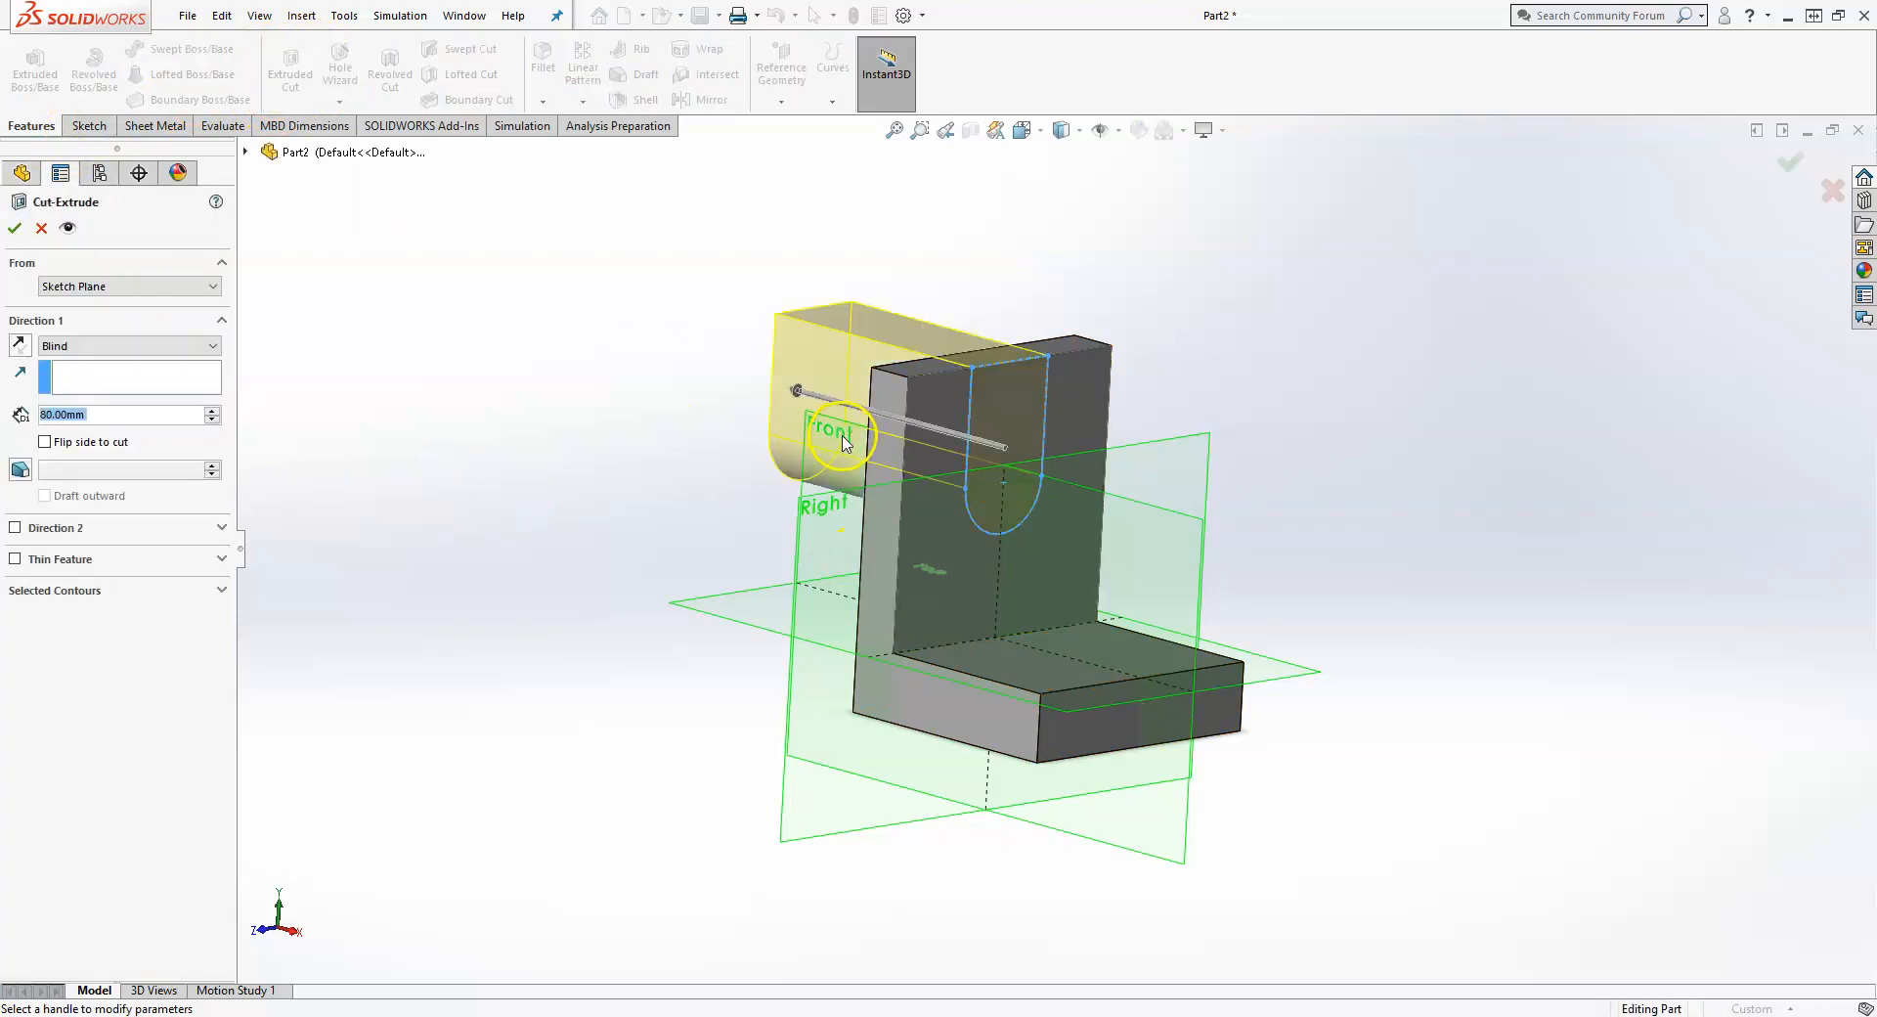
left_click(117, 348)
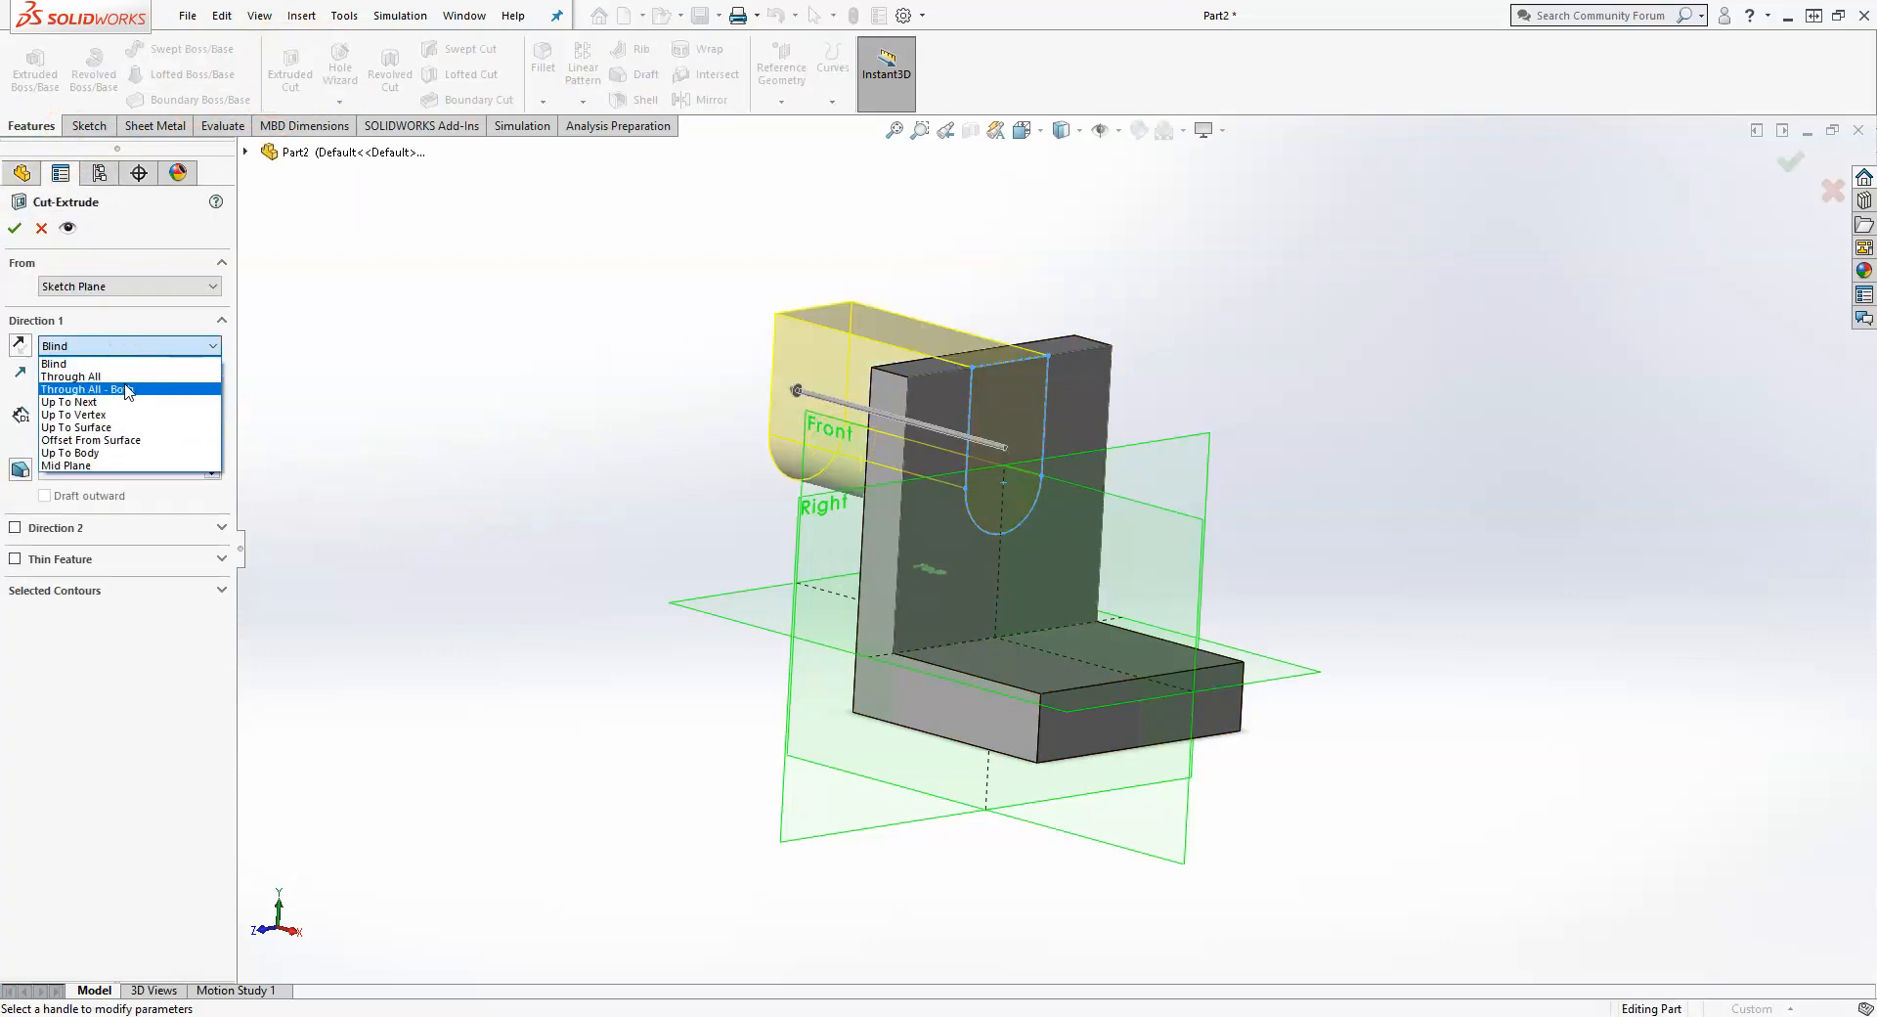
left_click(71, 376)
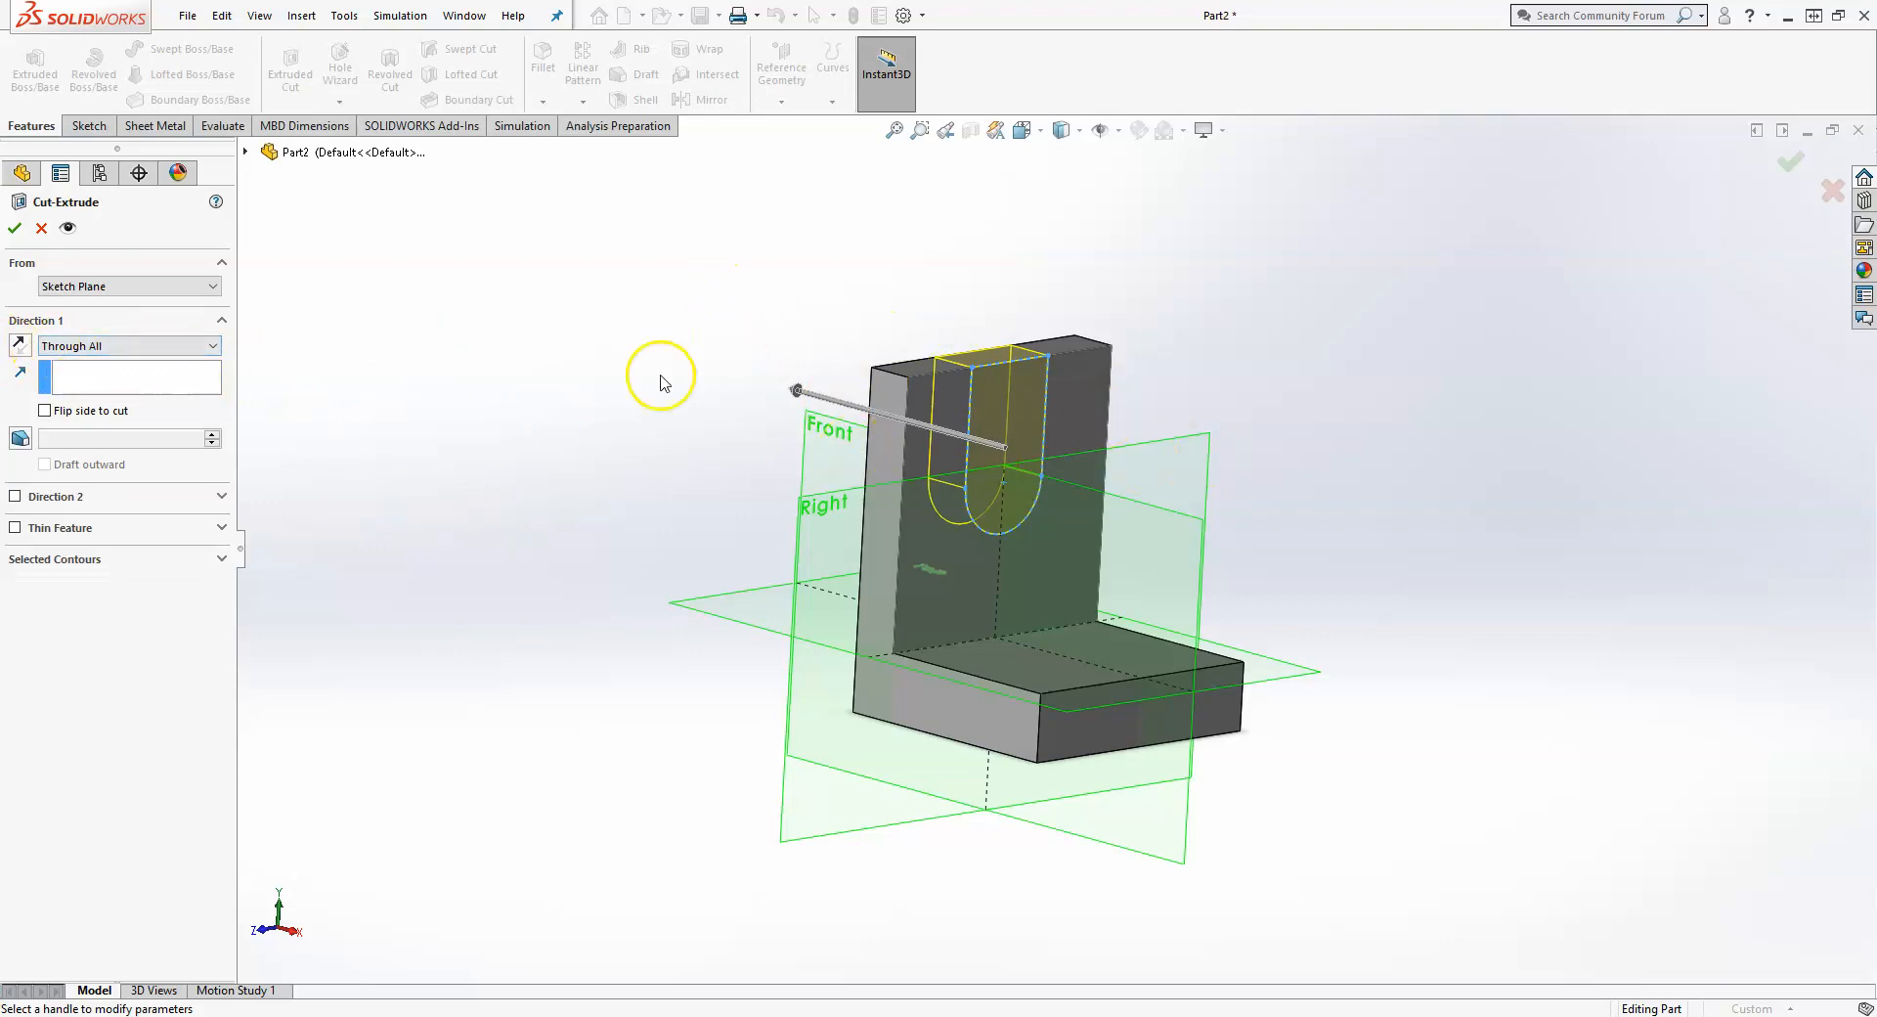
left_click(18, 230)
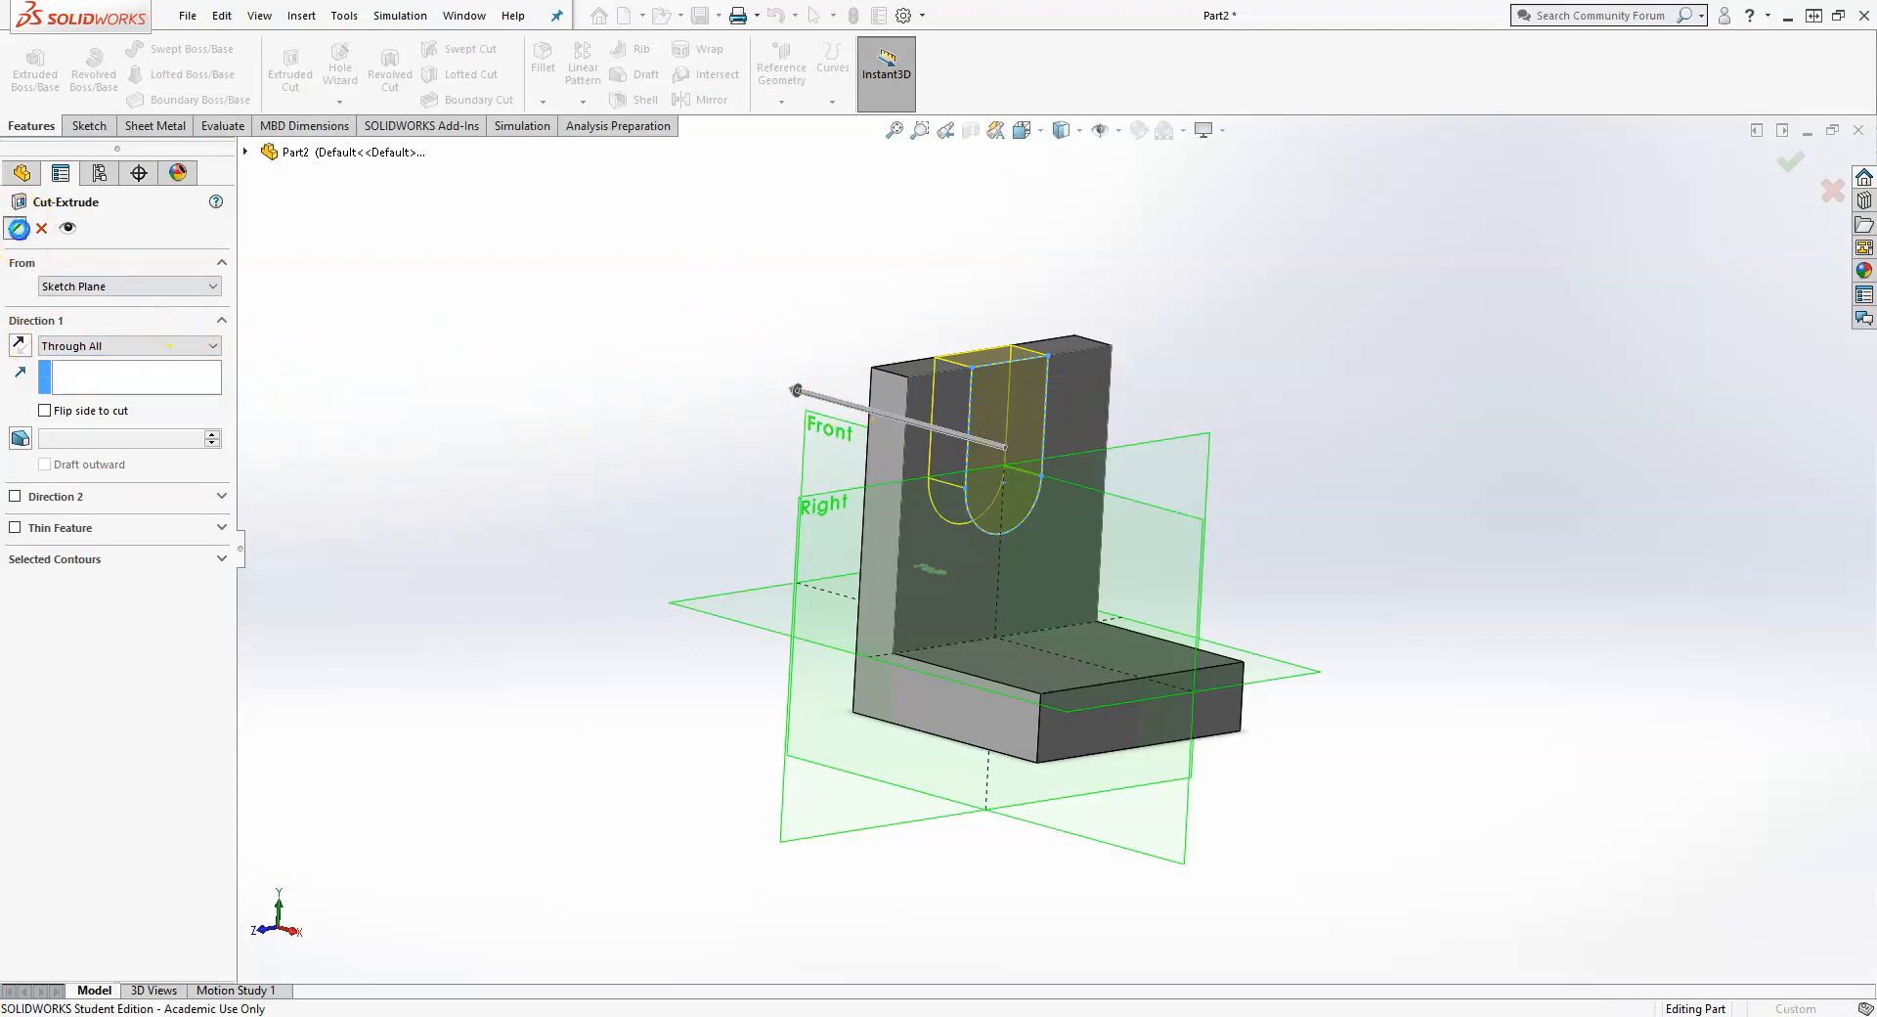
- Hide all reference planes in the graphics area
mouse_move(724, 411)
middle_mouse_down()
mouse_move(649, 348)
mouse_move(733, 418)
mouse_move(728, 439)
middle_mouse_up()
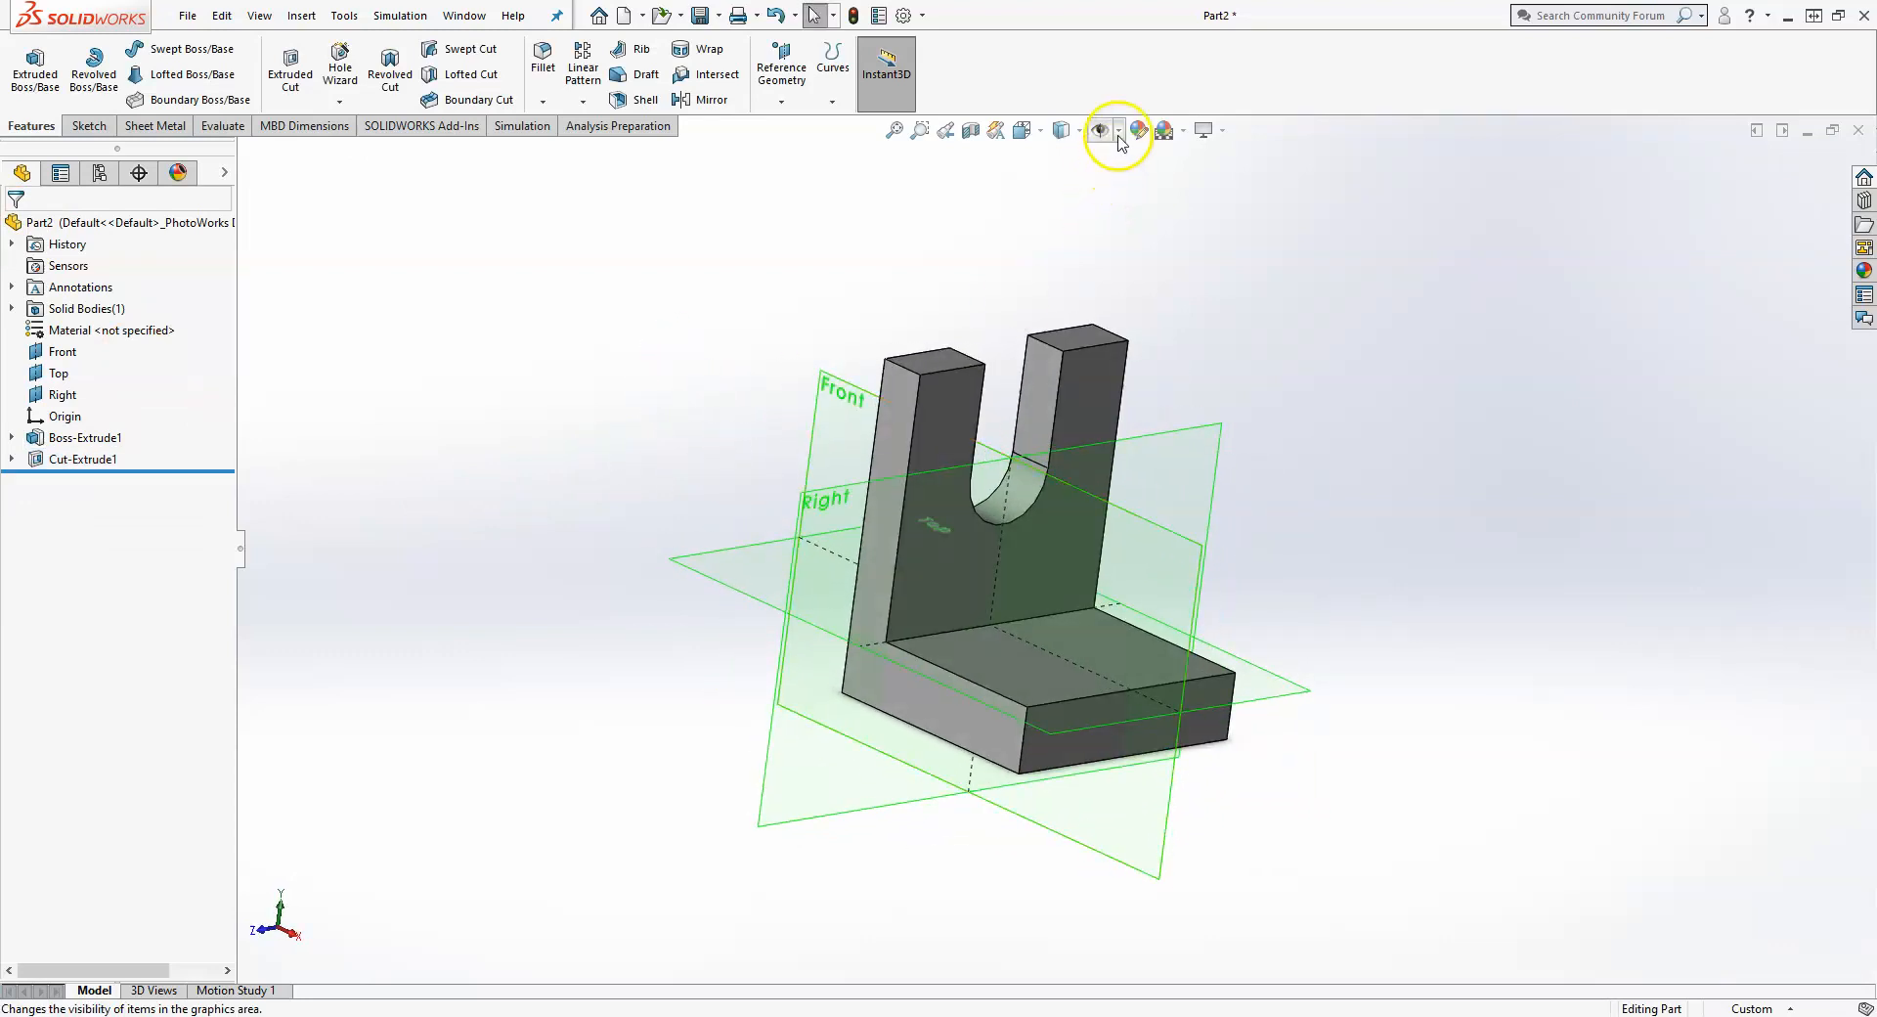
left_click(1119, 130)
left_click(1127, 171)
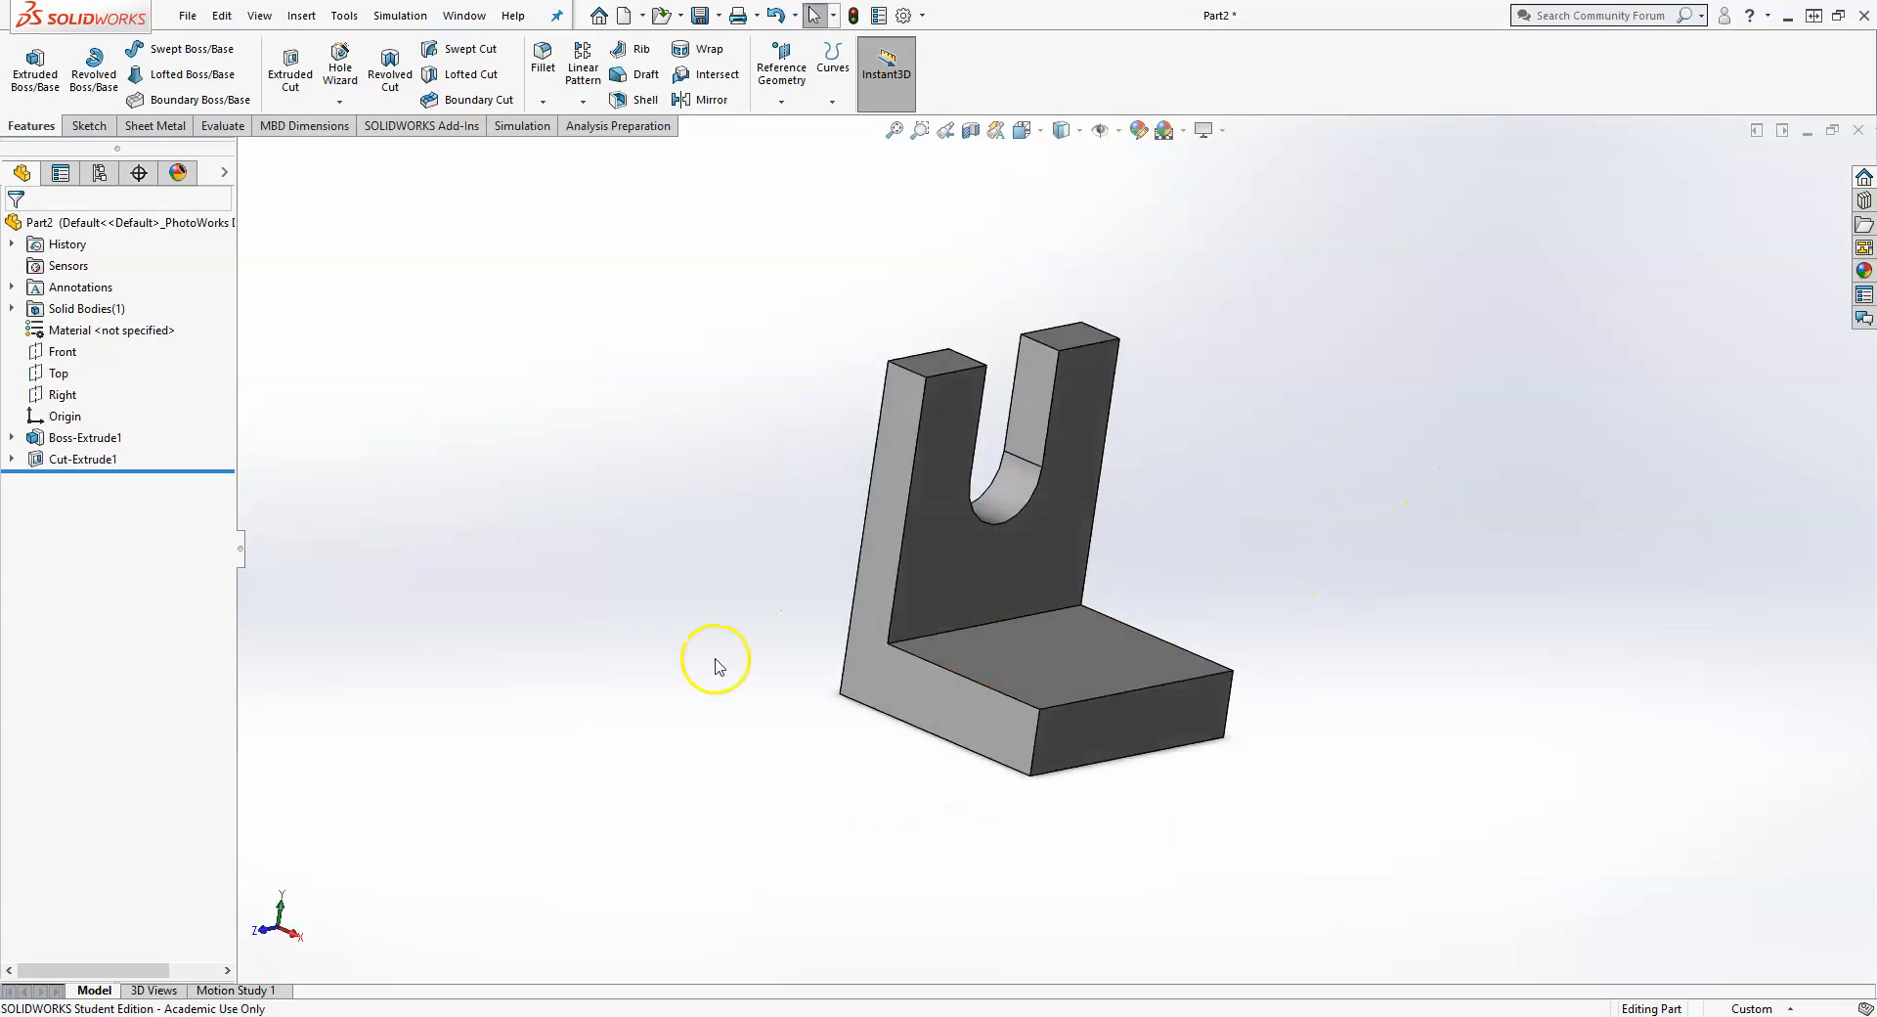
- Start a sketch on the top face of the base leg and orient the view normal to it
left_click(1047, 635)
left_click(1131, 583)
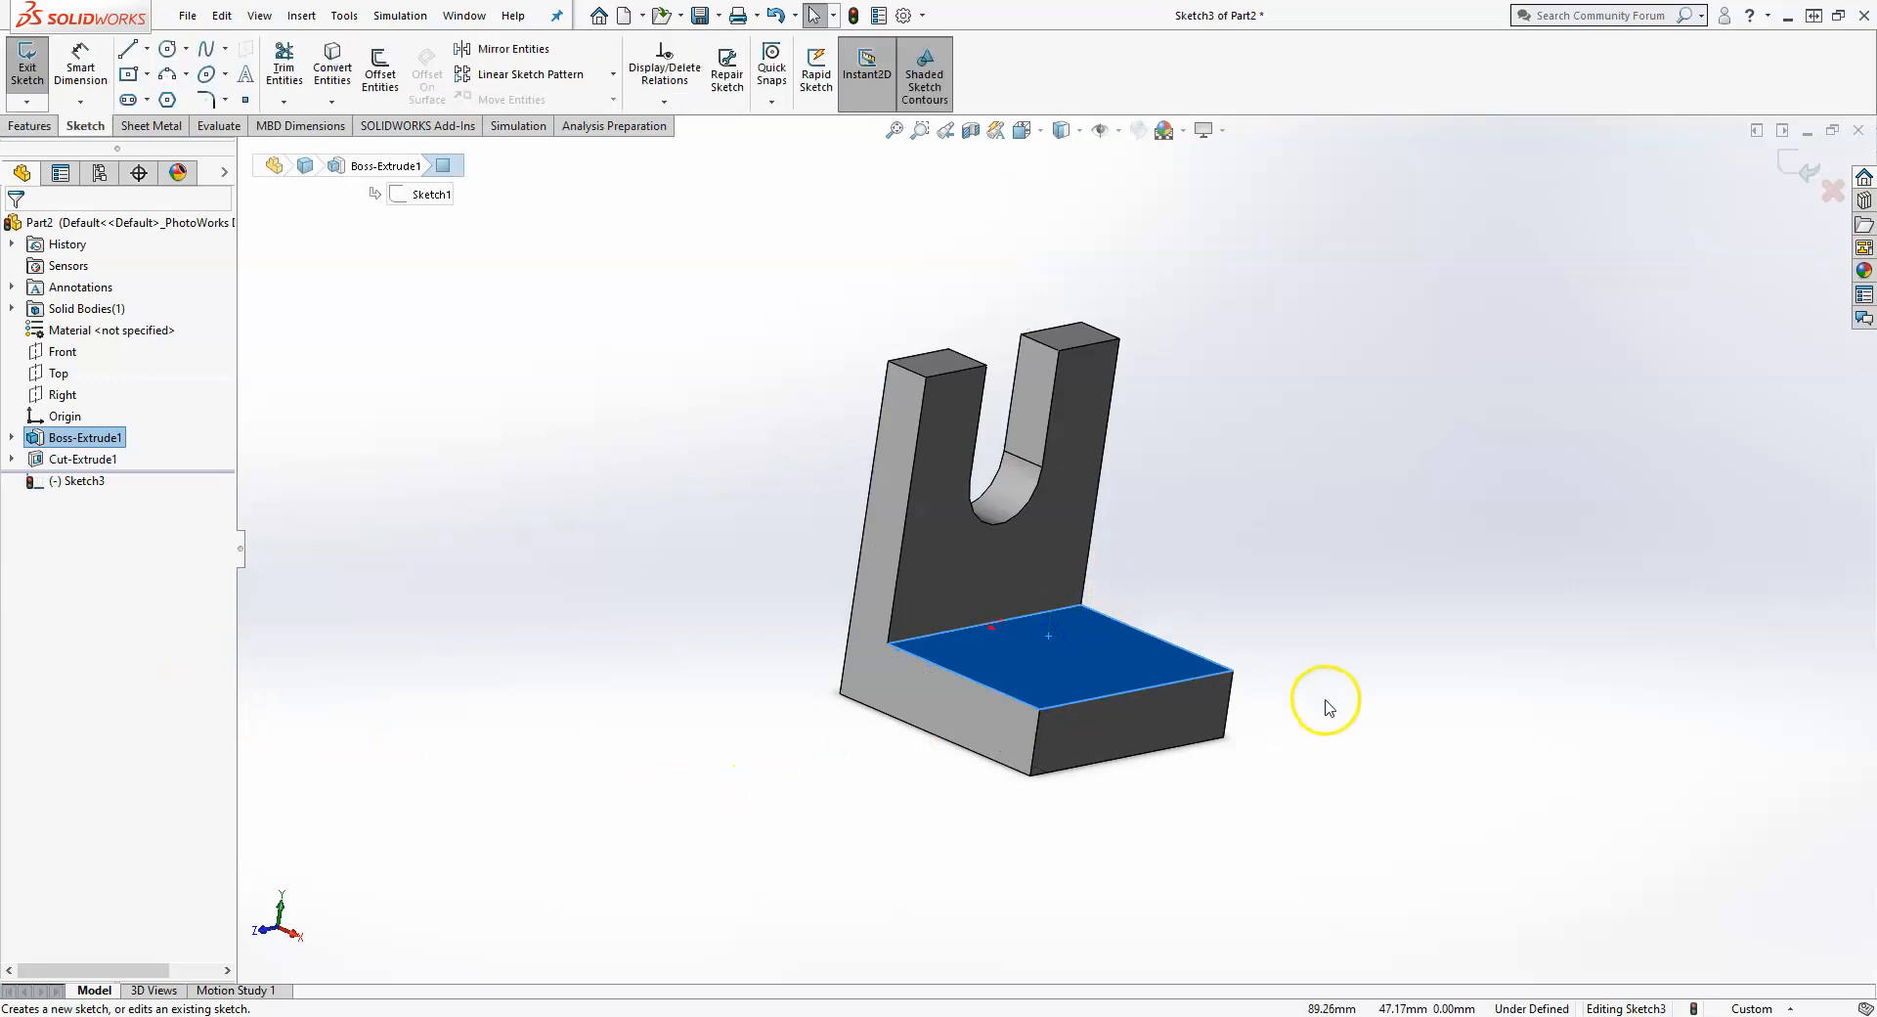
key("space")
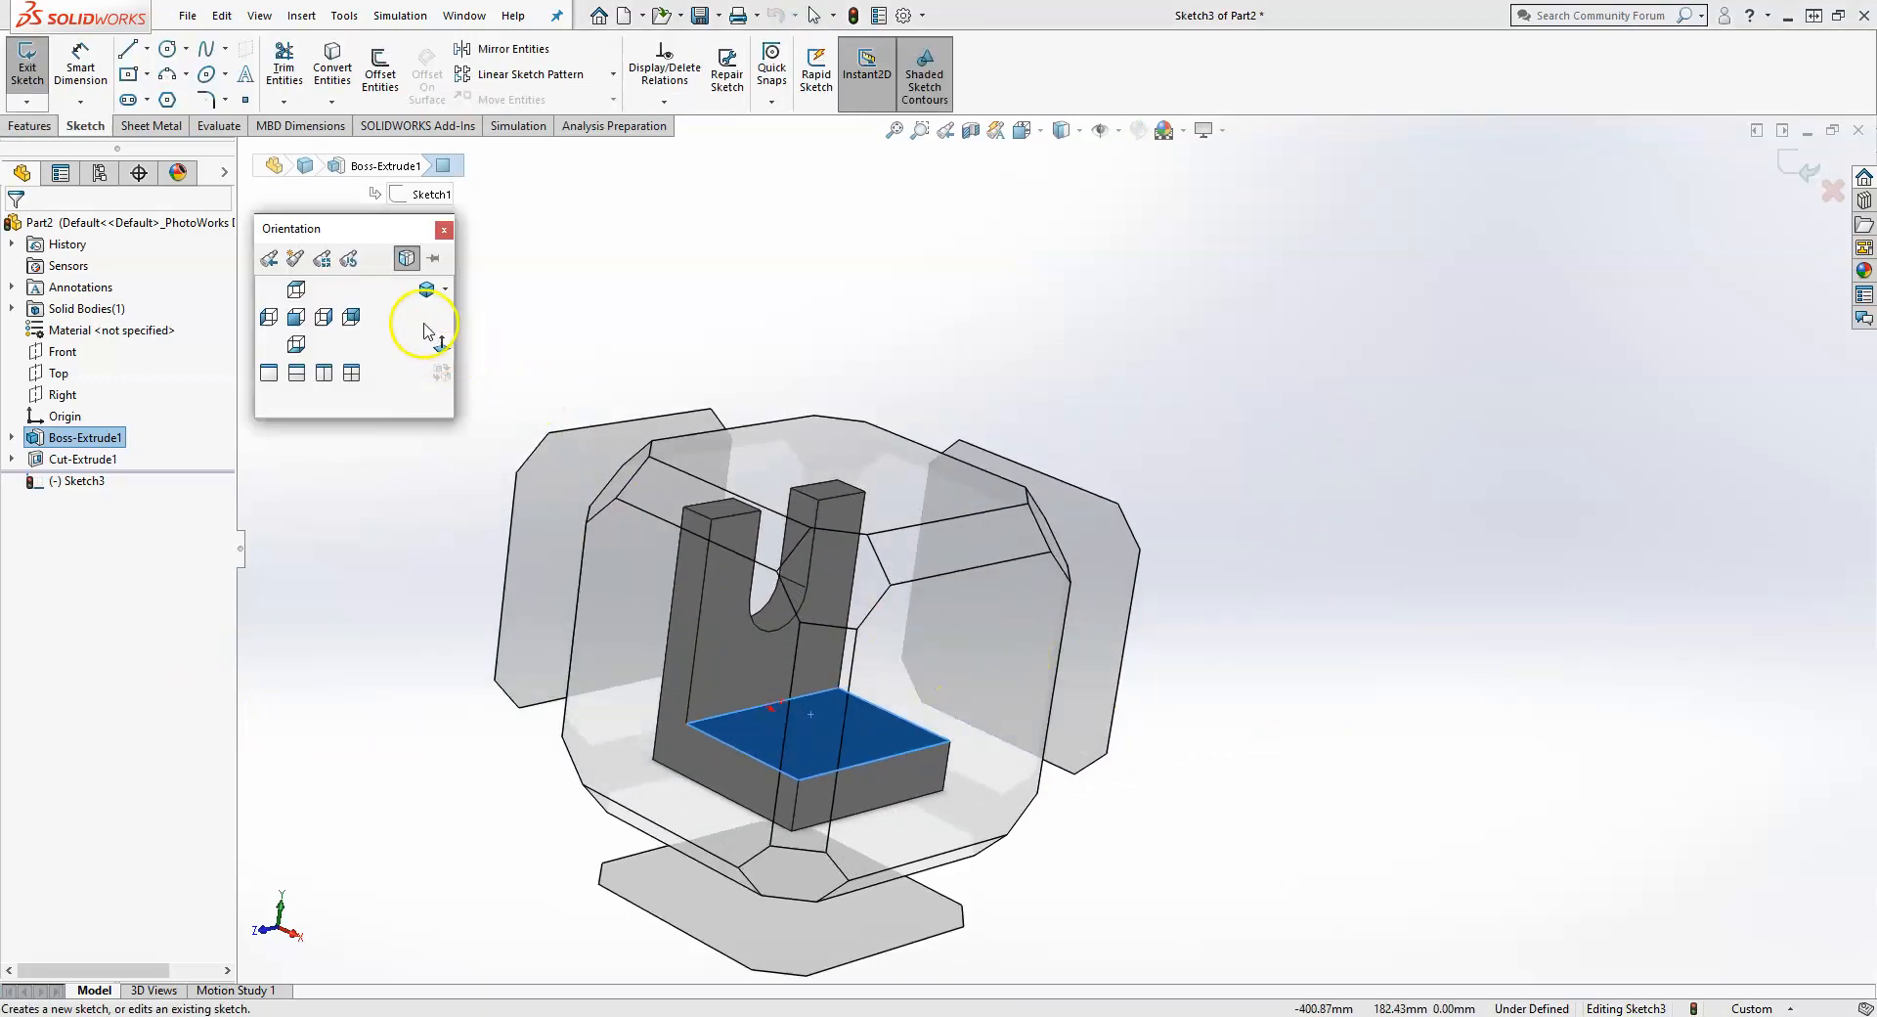
left_click(440, 344)
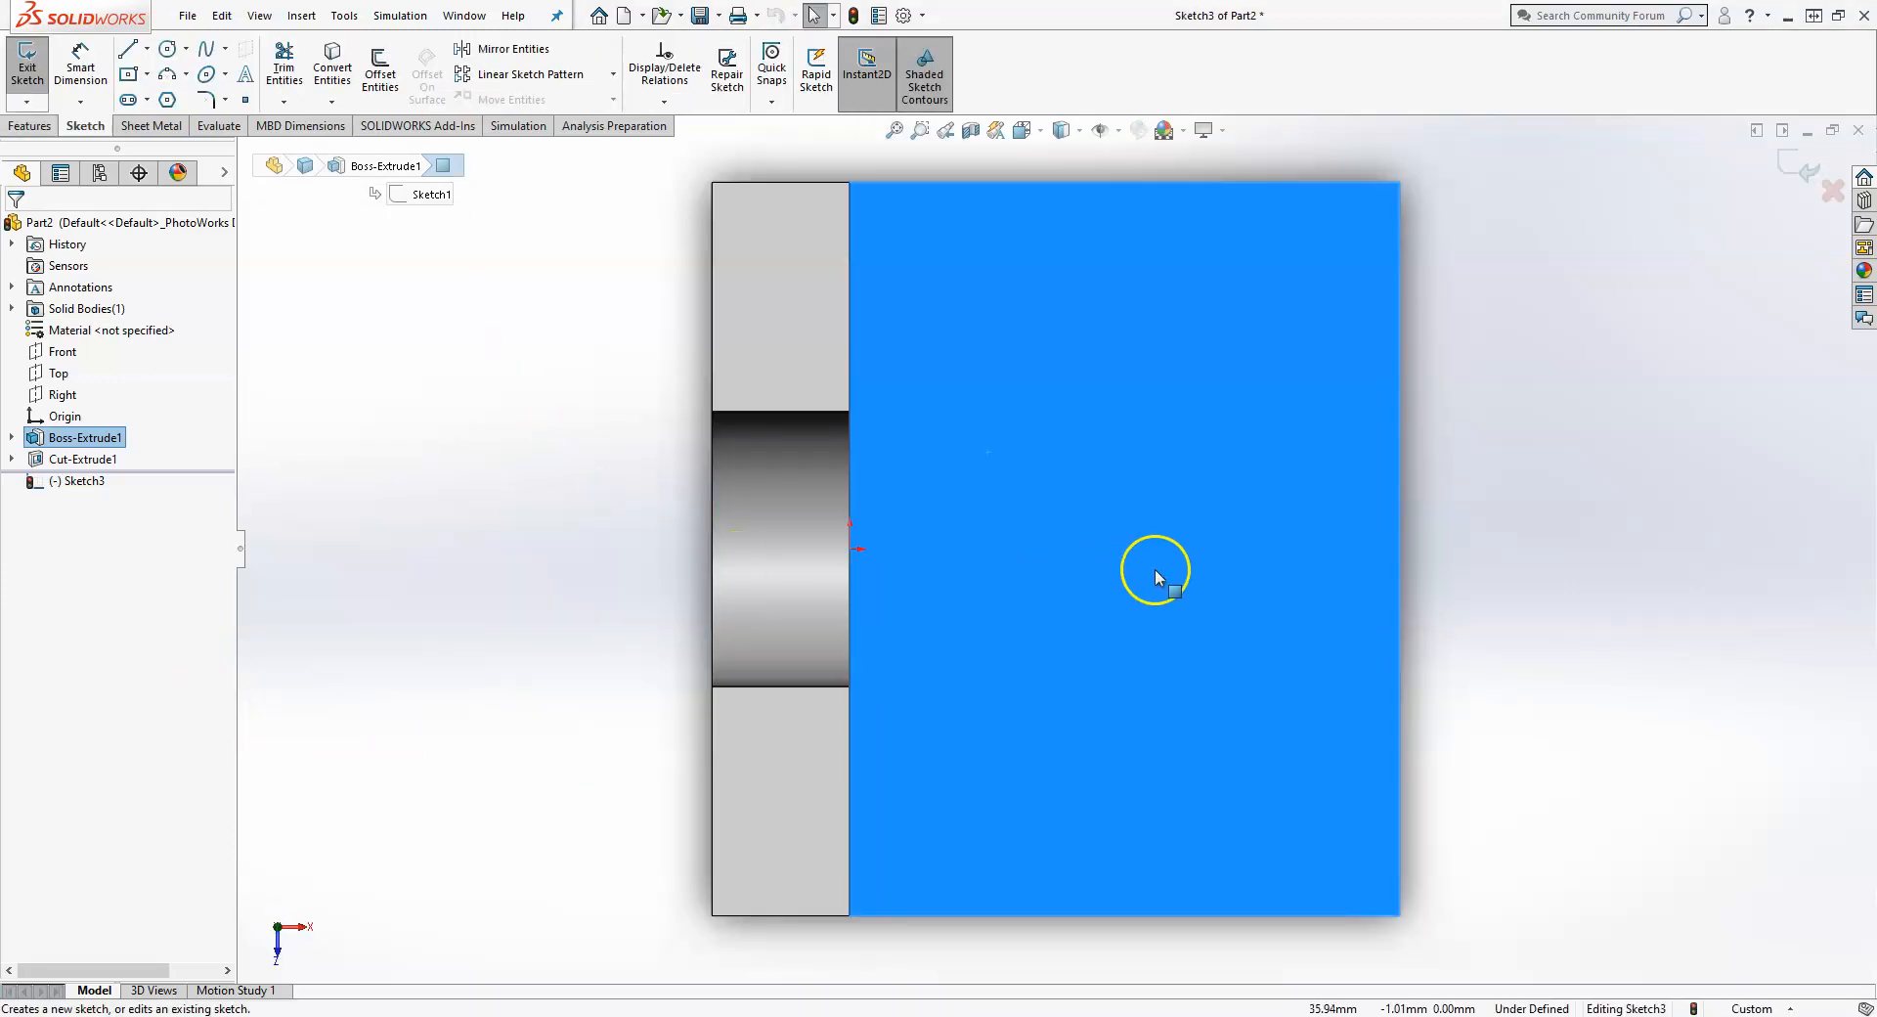
left_click(1552, 495)
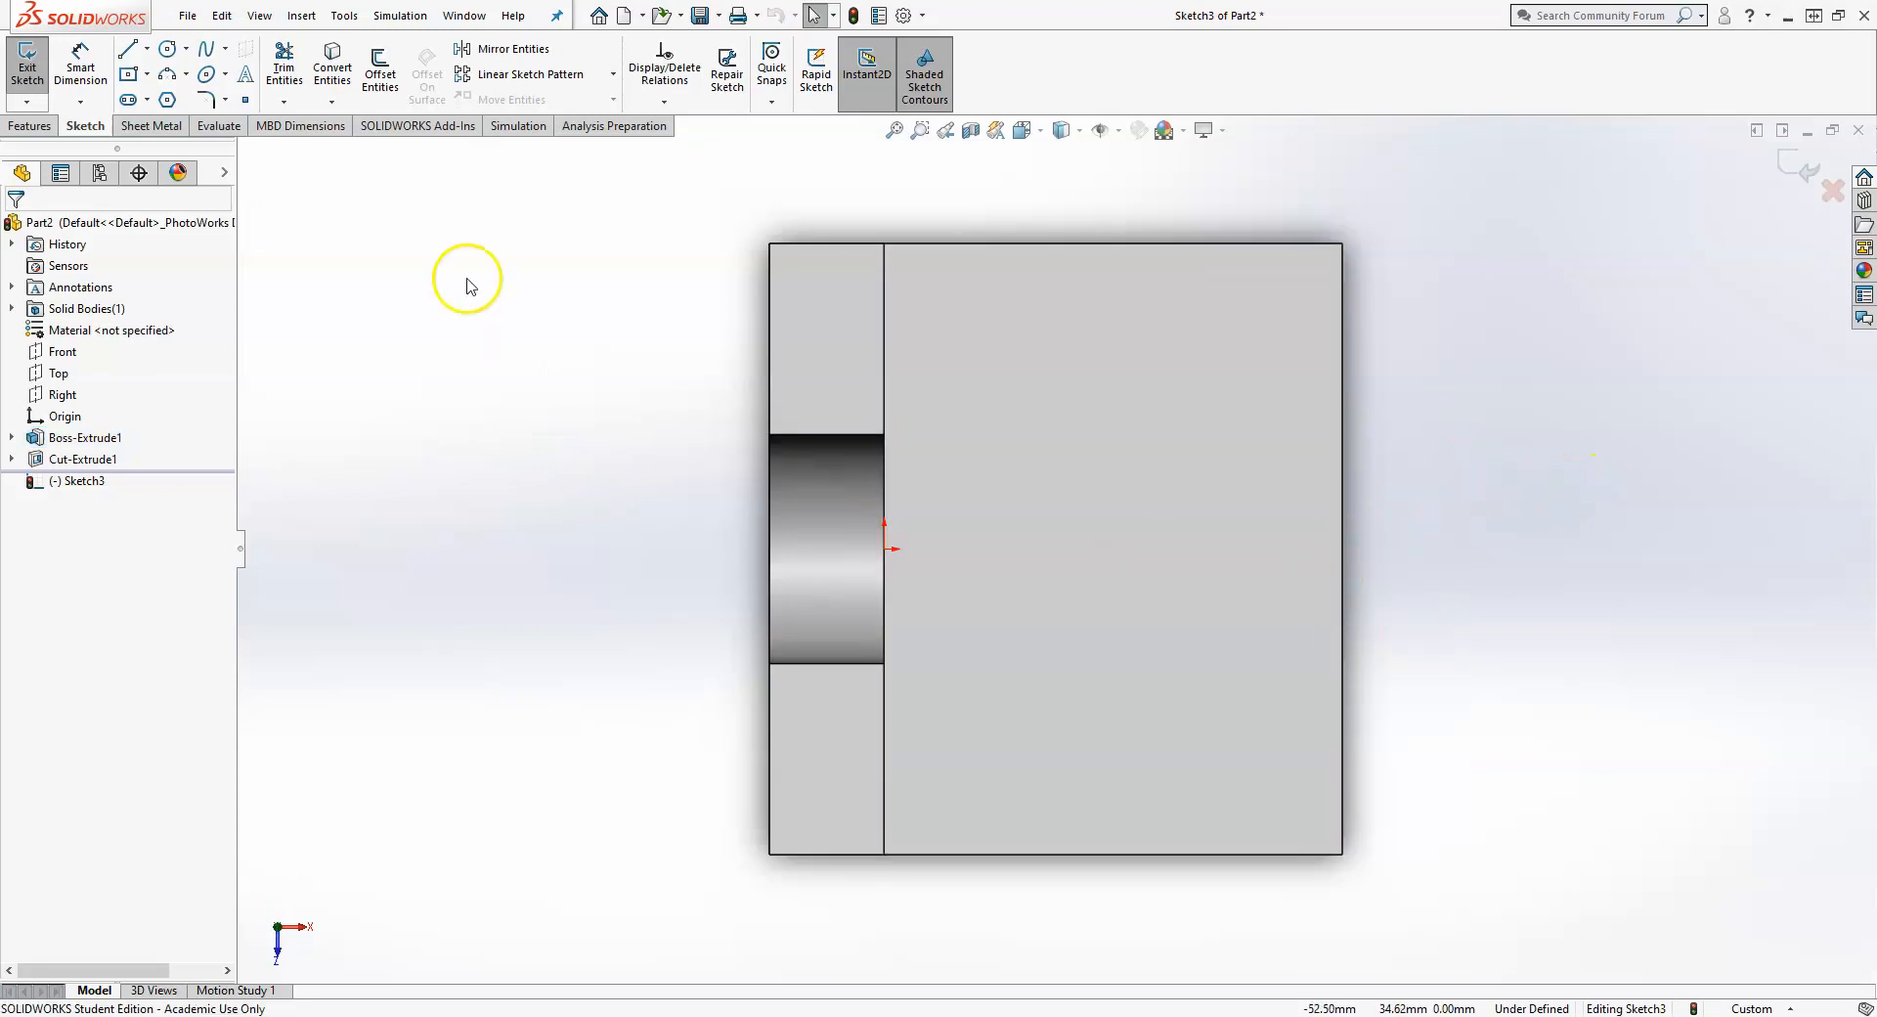
- Sketch two circles of about 8 mm radius on the base face, one on each side of its midline
left_click(167, 49)
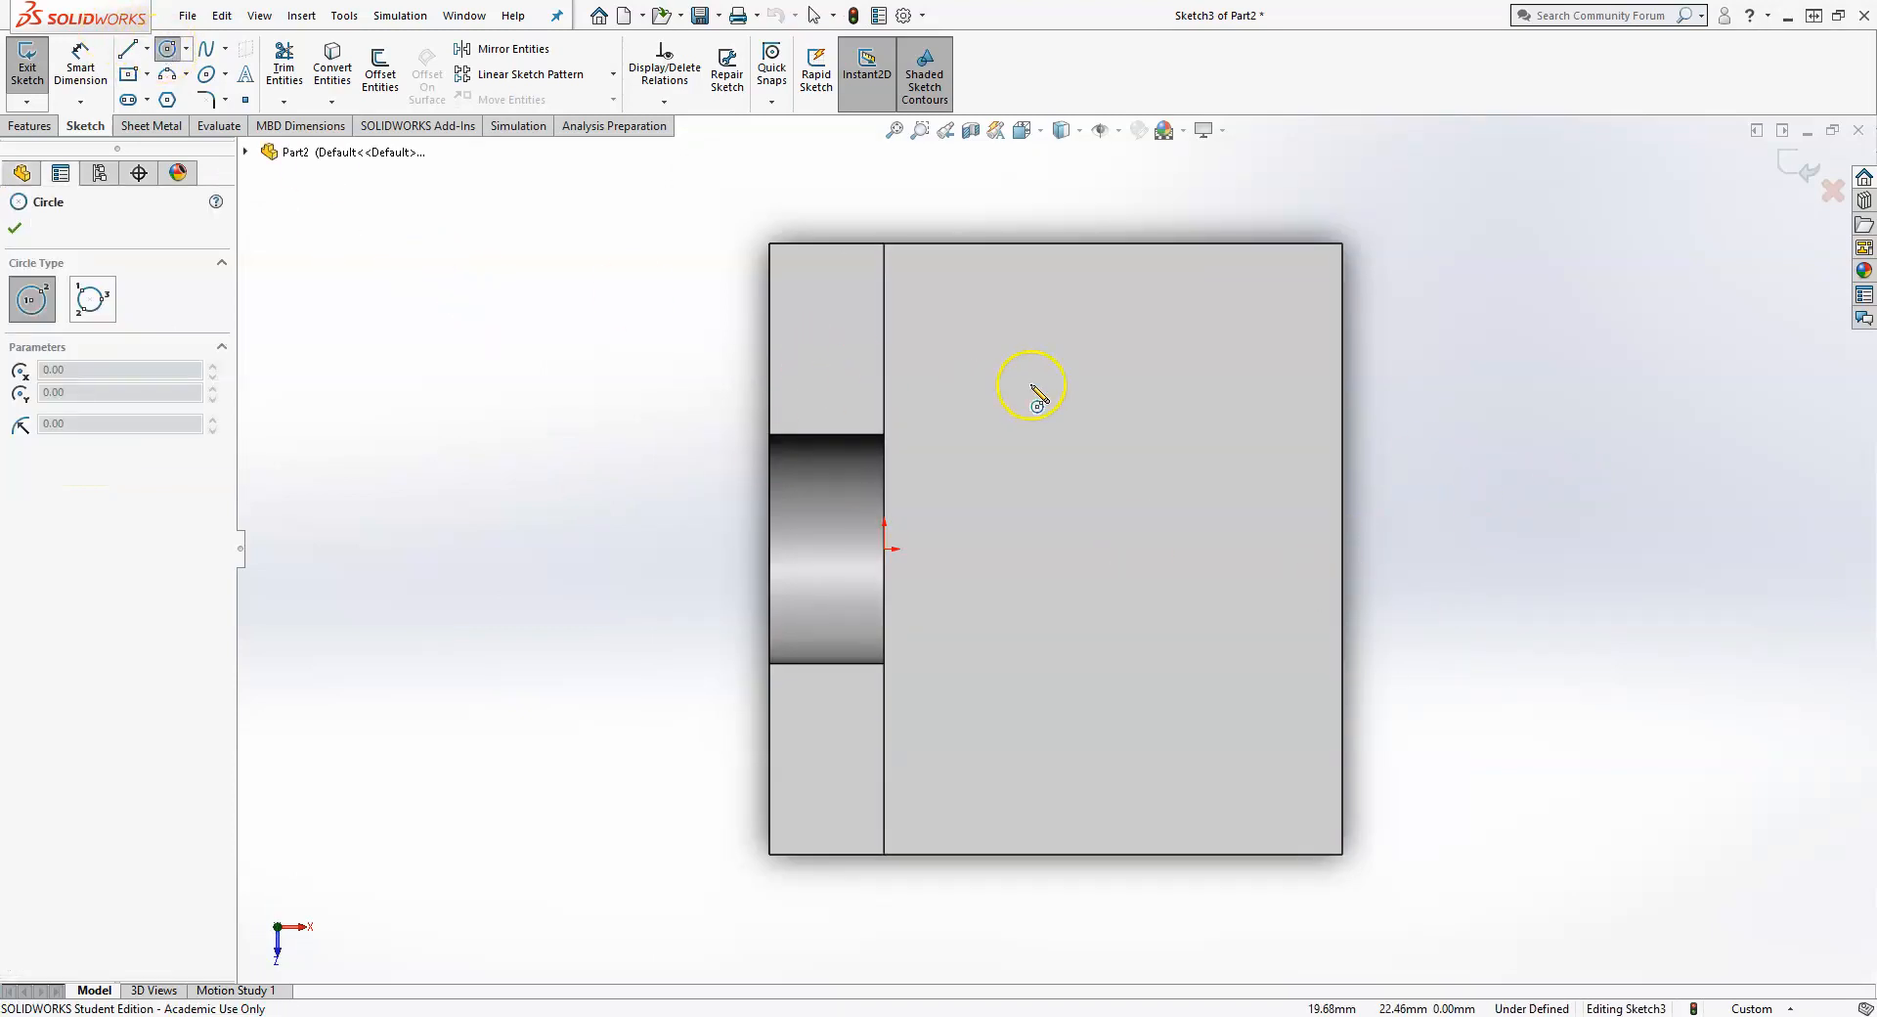
left_click(1045, 367)
left_click(1063, 430)
left_click(1057, 739)
left_click(1107, 681)
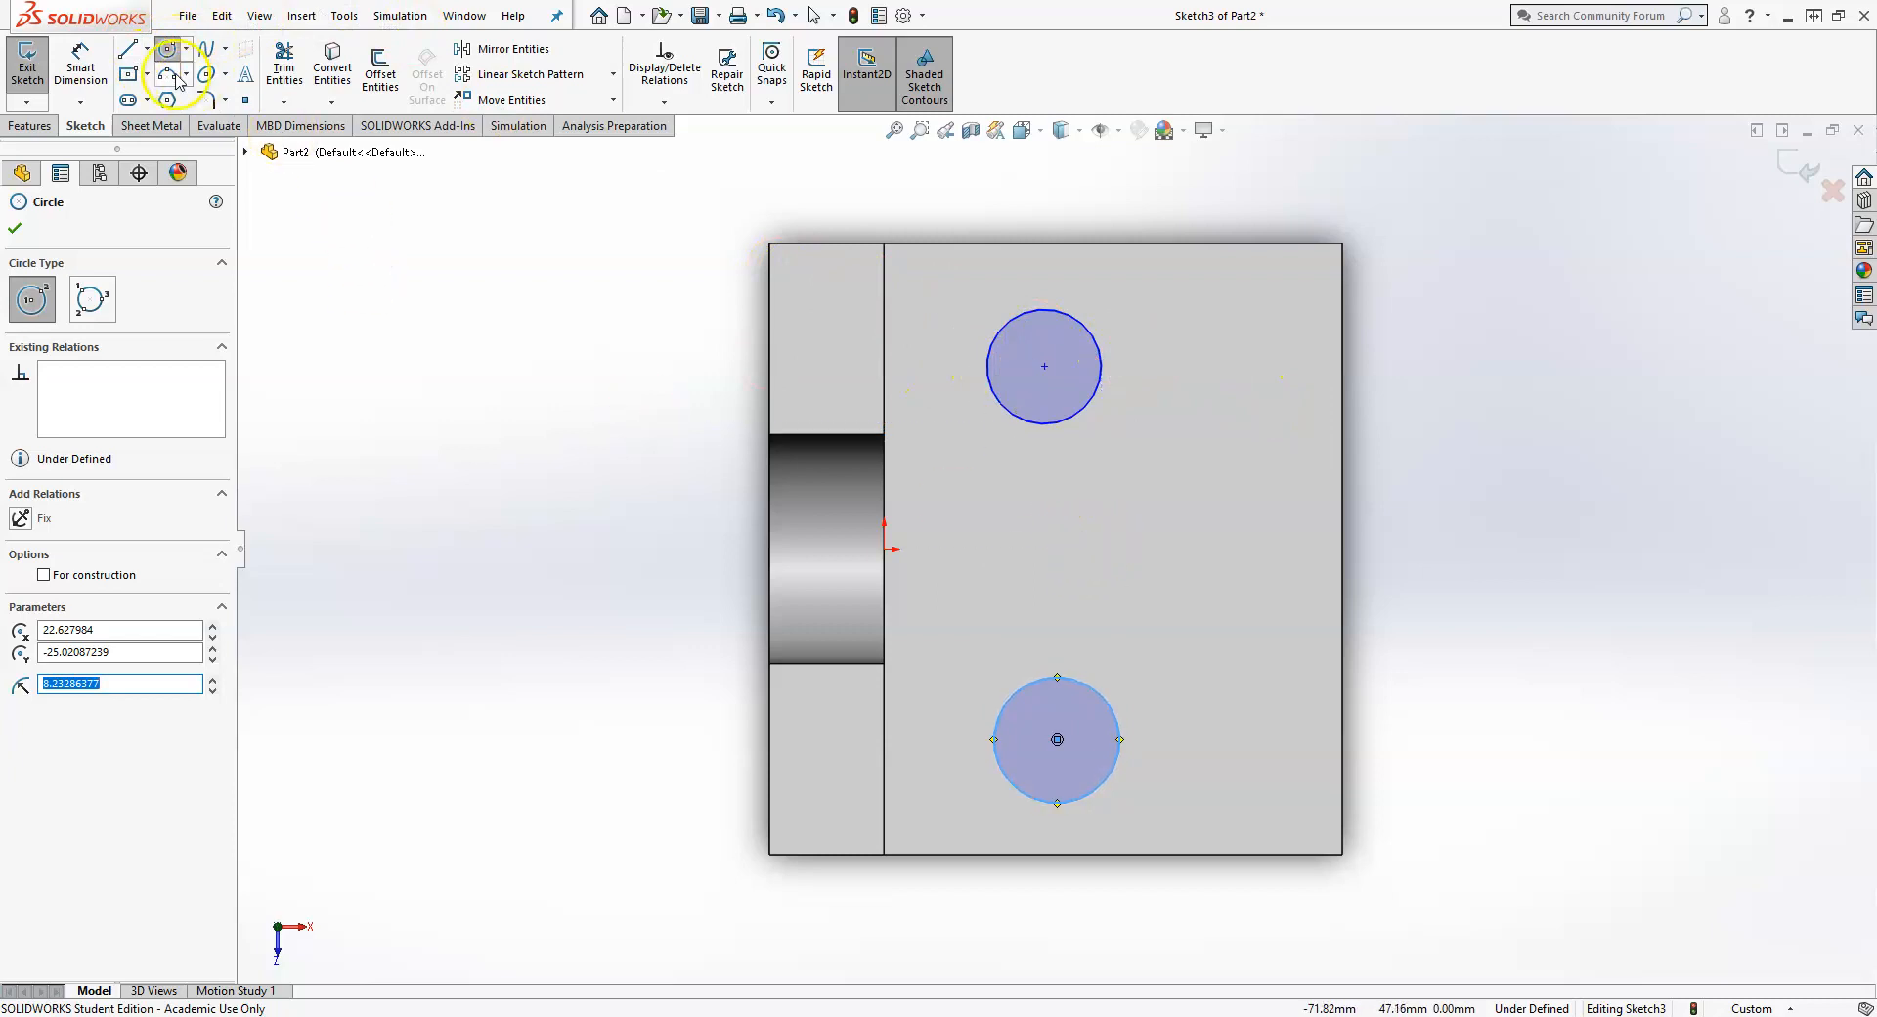
key("Escape")
- Sketch a closed triangle at the base face's upper outer corner with a slanted side about 24 mm long
left_click(127, 49)
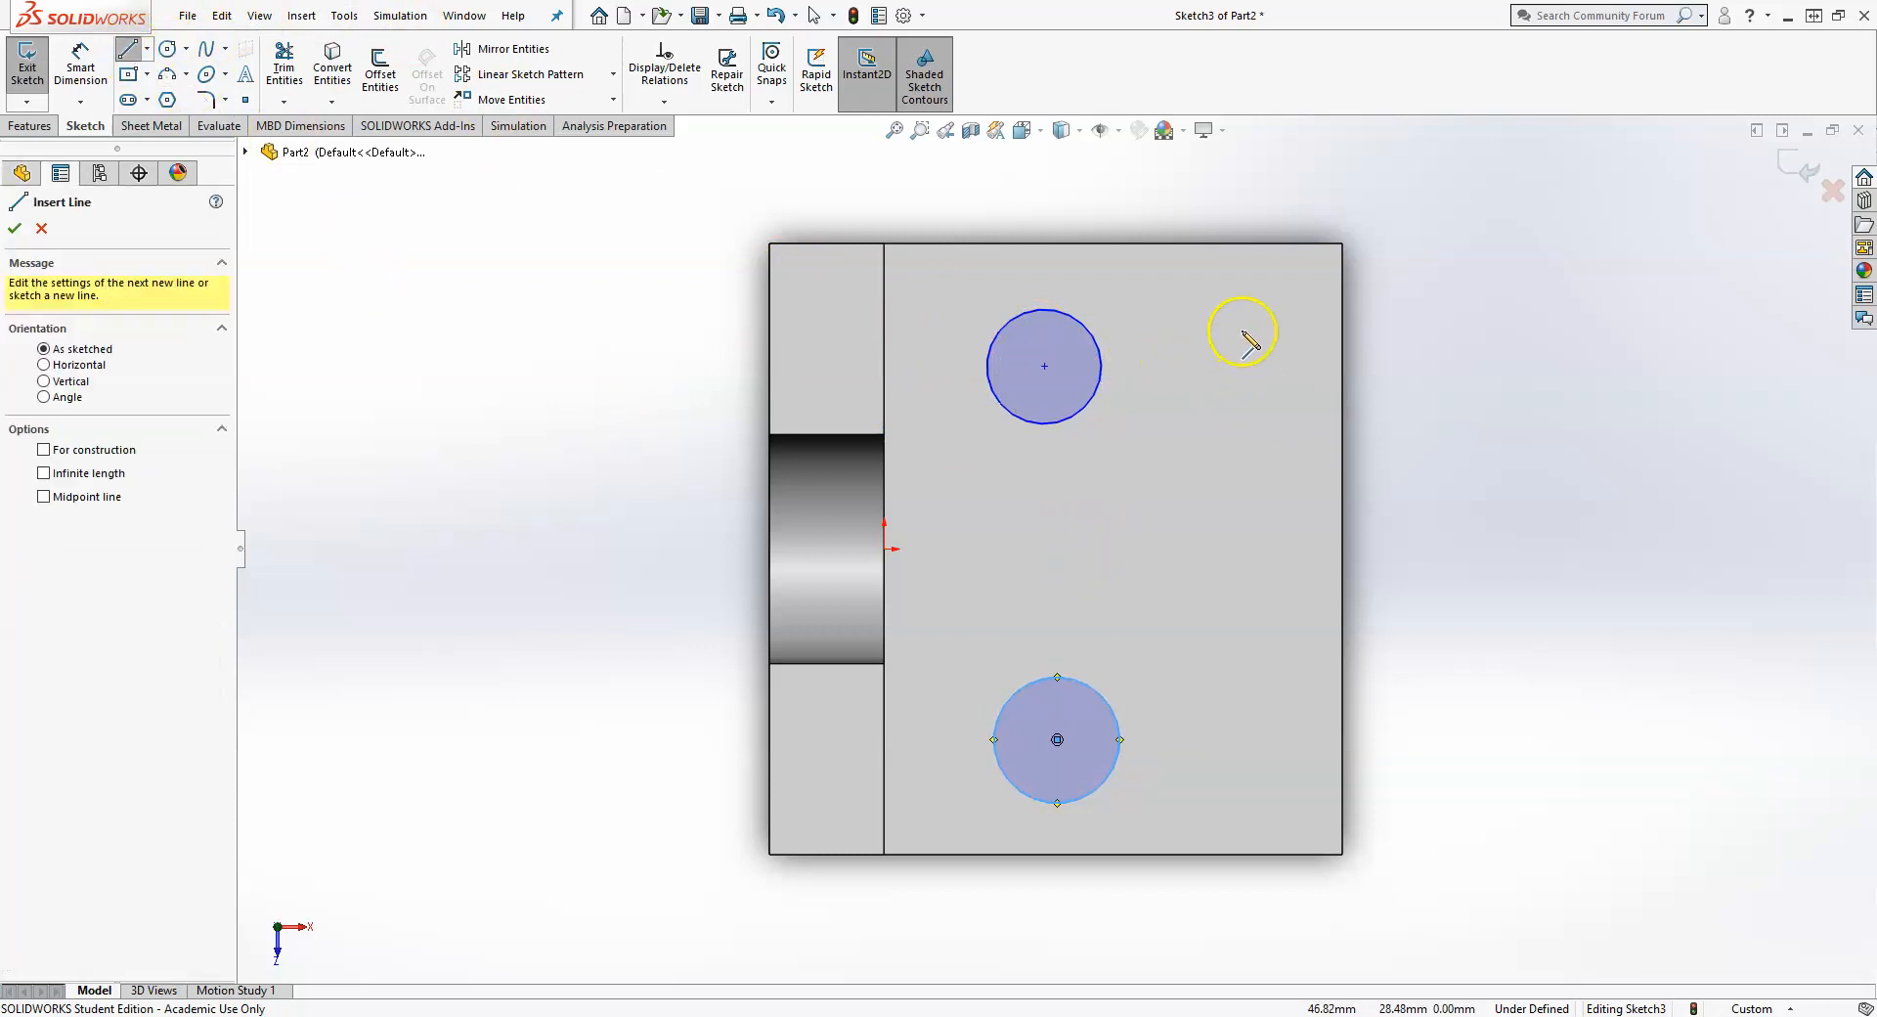
left_click(1201, 243)
left_click(1342, 243)
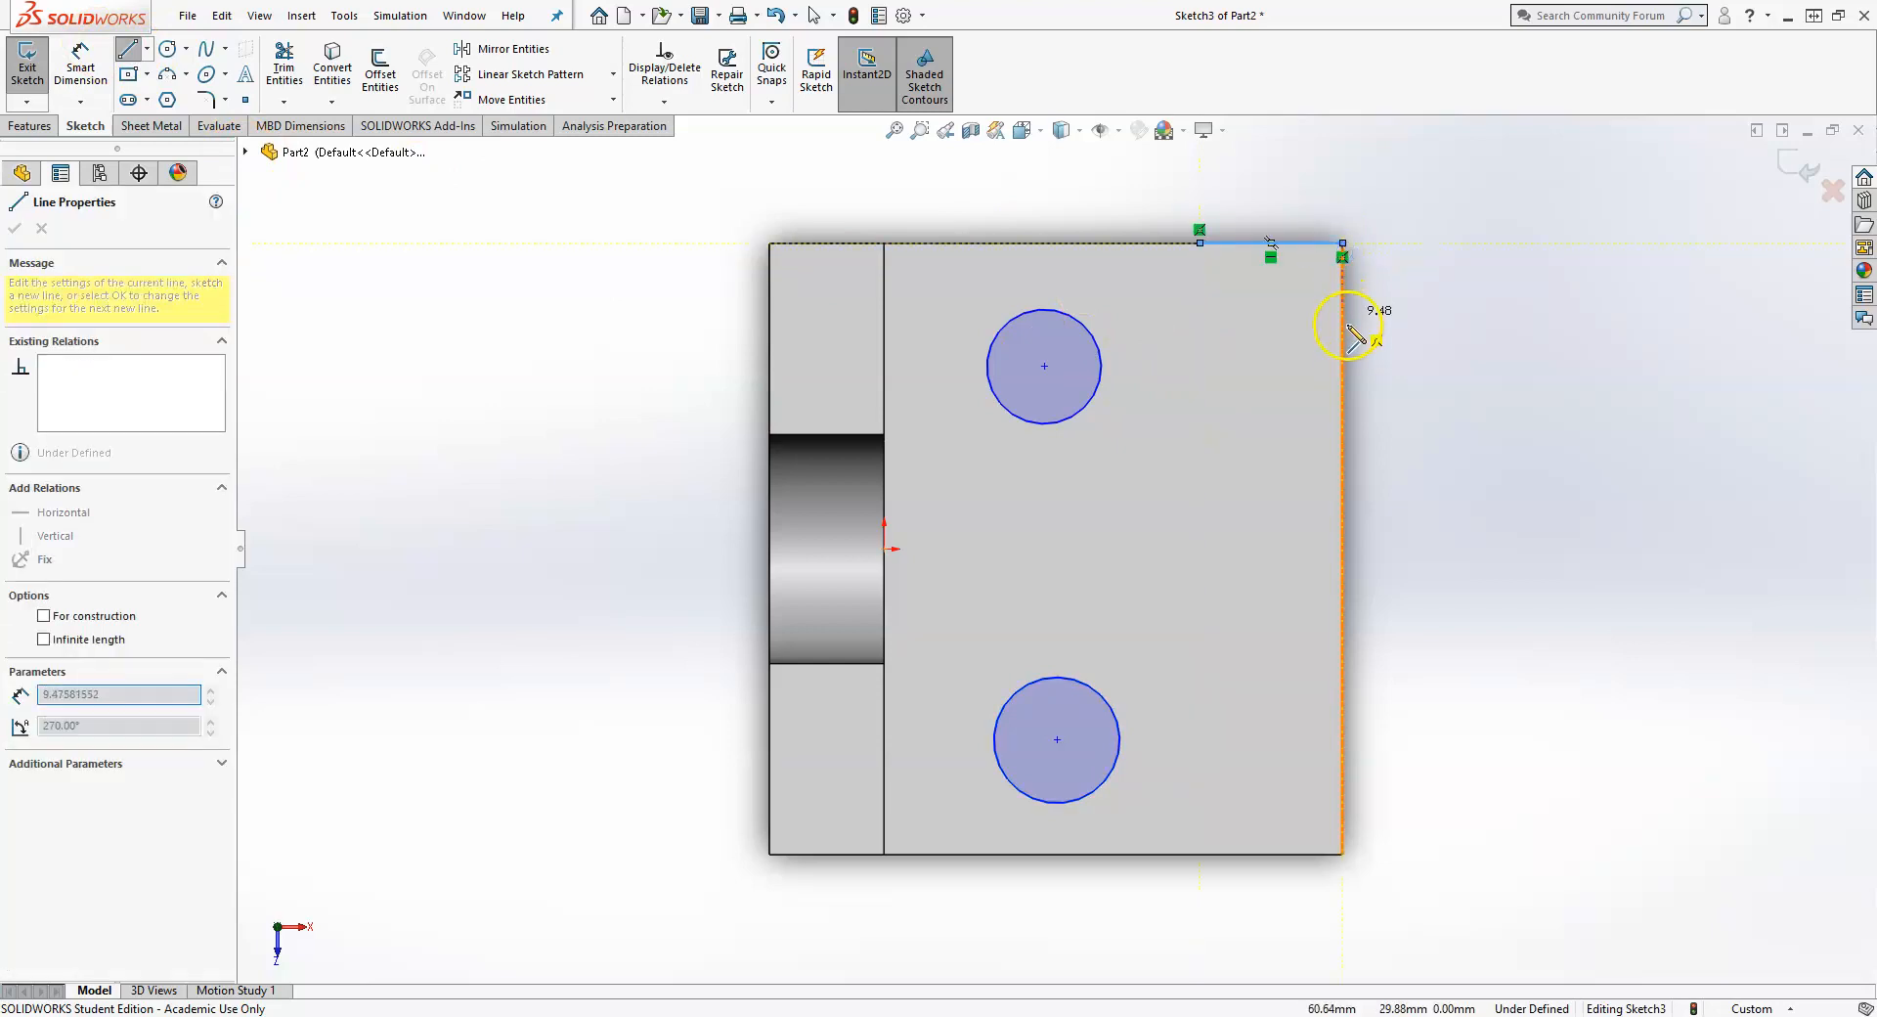
left_click(1342, 355)
left_click(1200, 243)
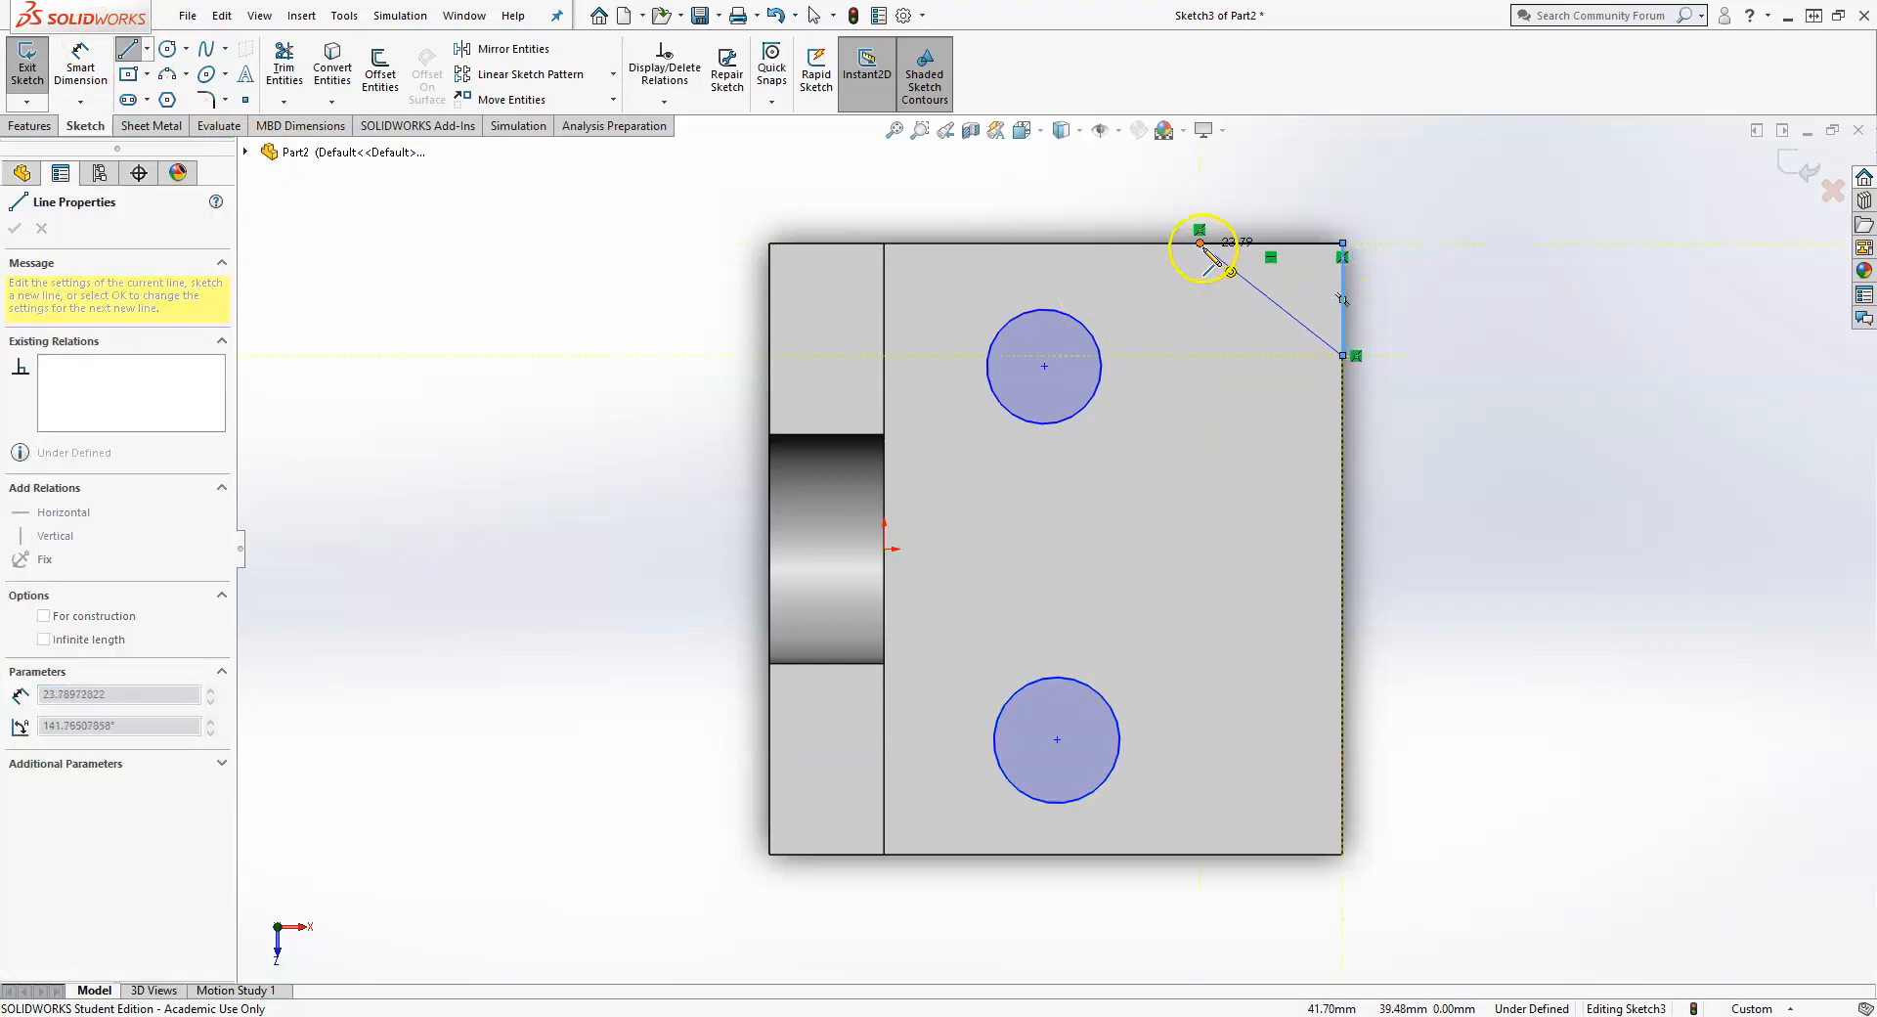
- Sketch a closed triangle at the base face's lower outer corner with a slanted side about 21 mm long
left_click(1342, 740)
left_click(1342, 854)
left_click(1234, 854)
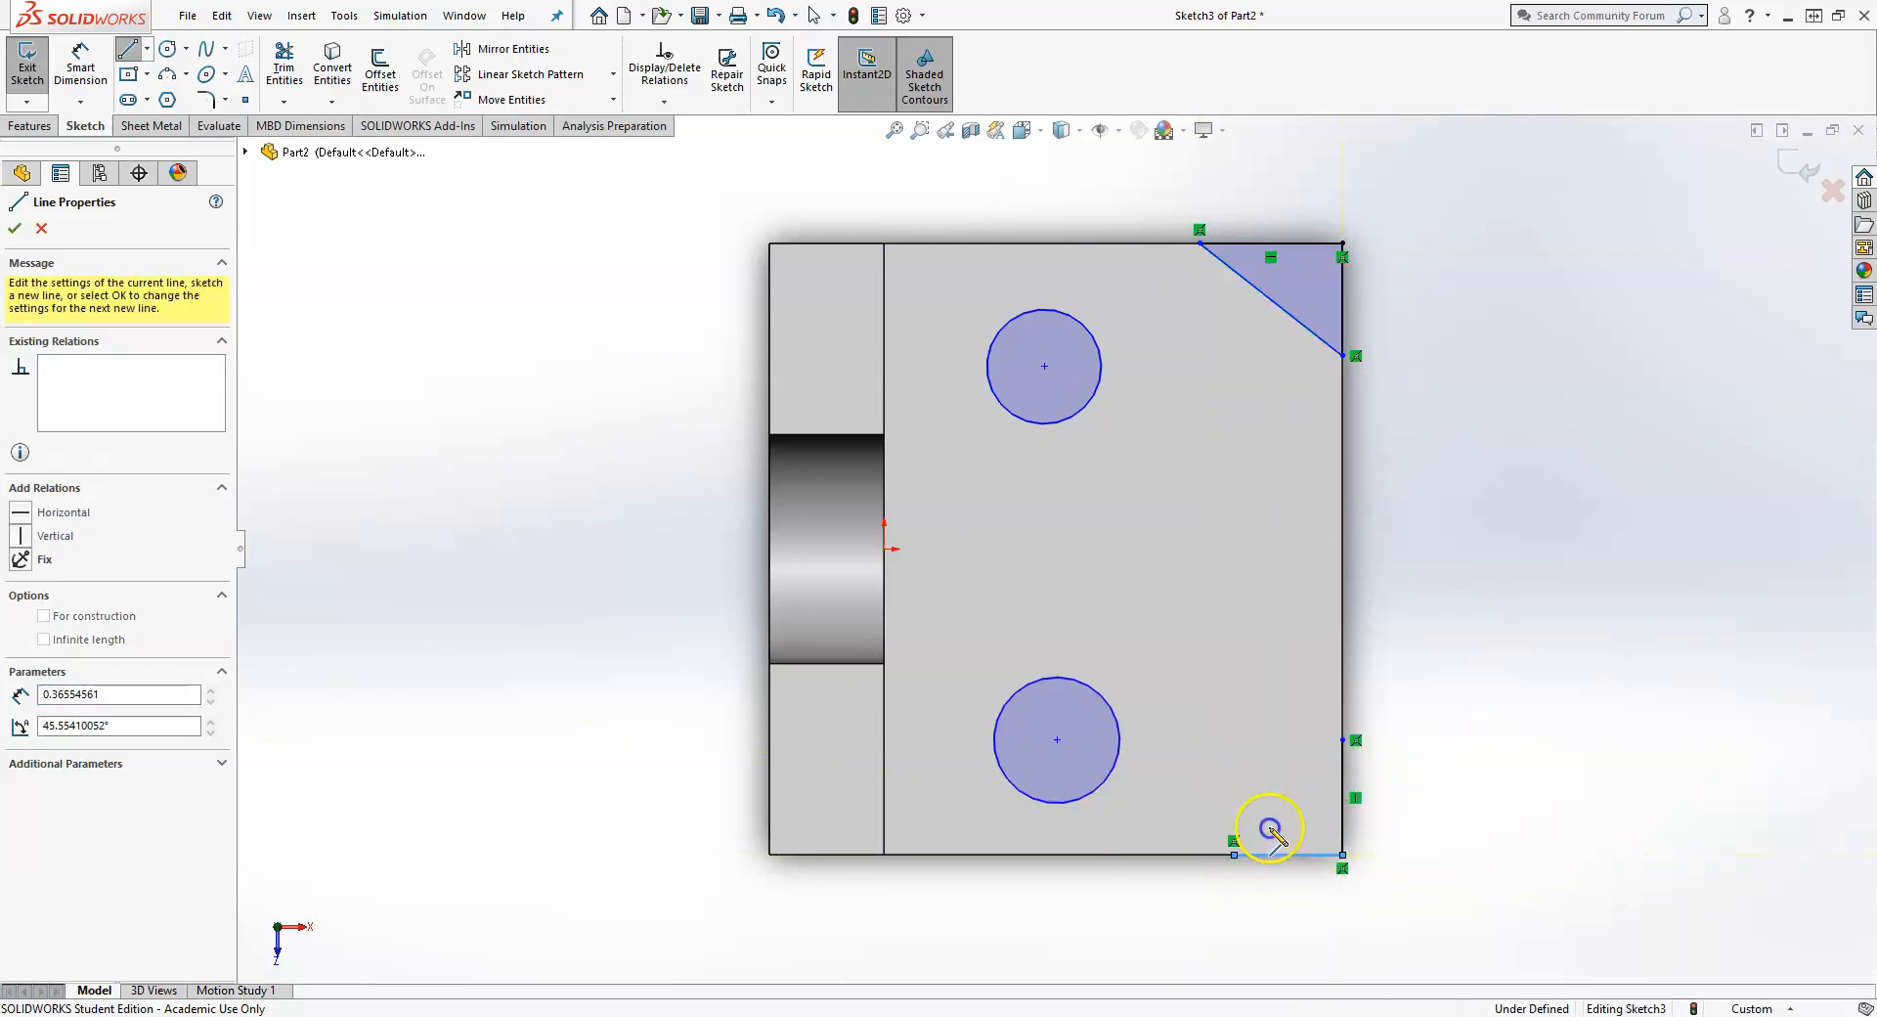
left_click(1342, 740)
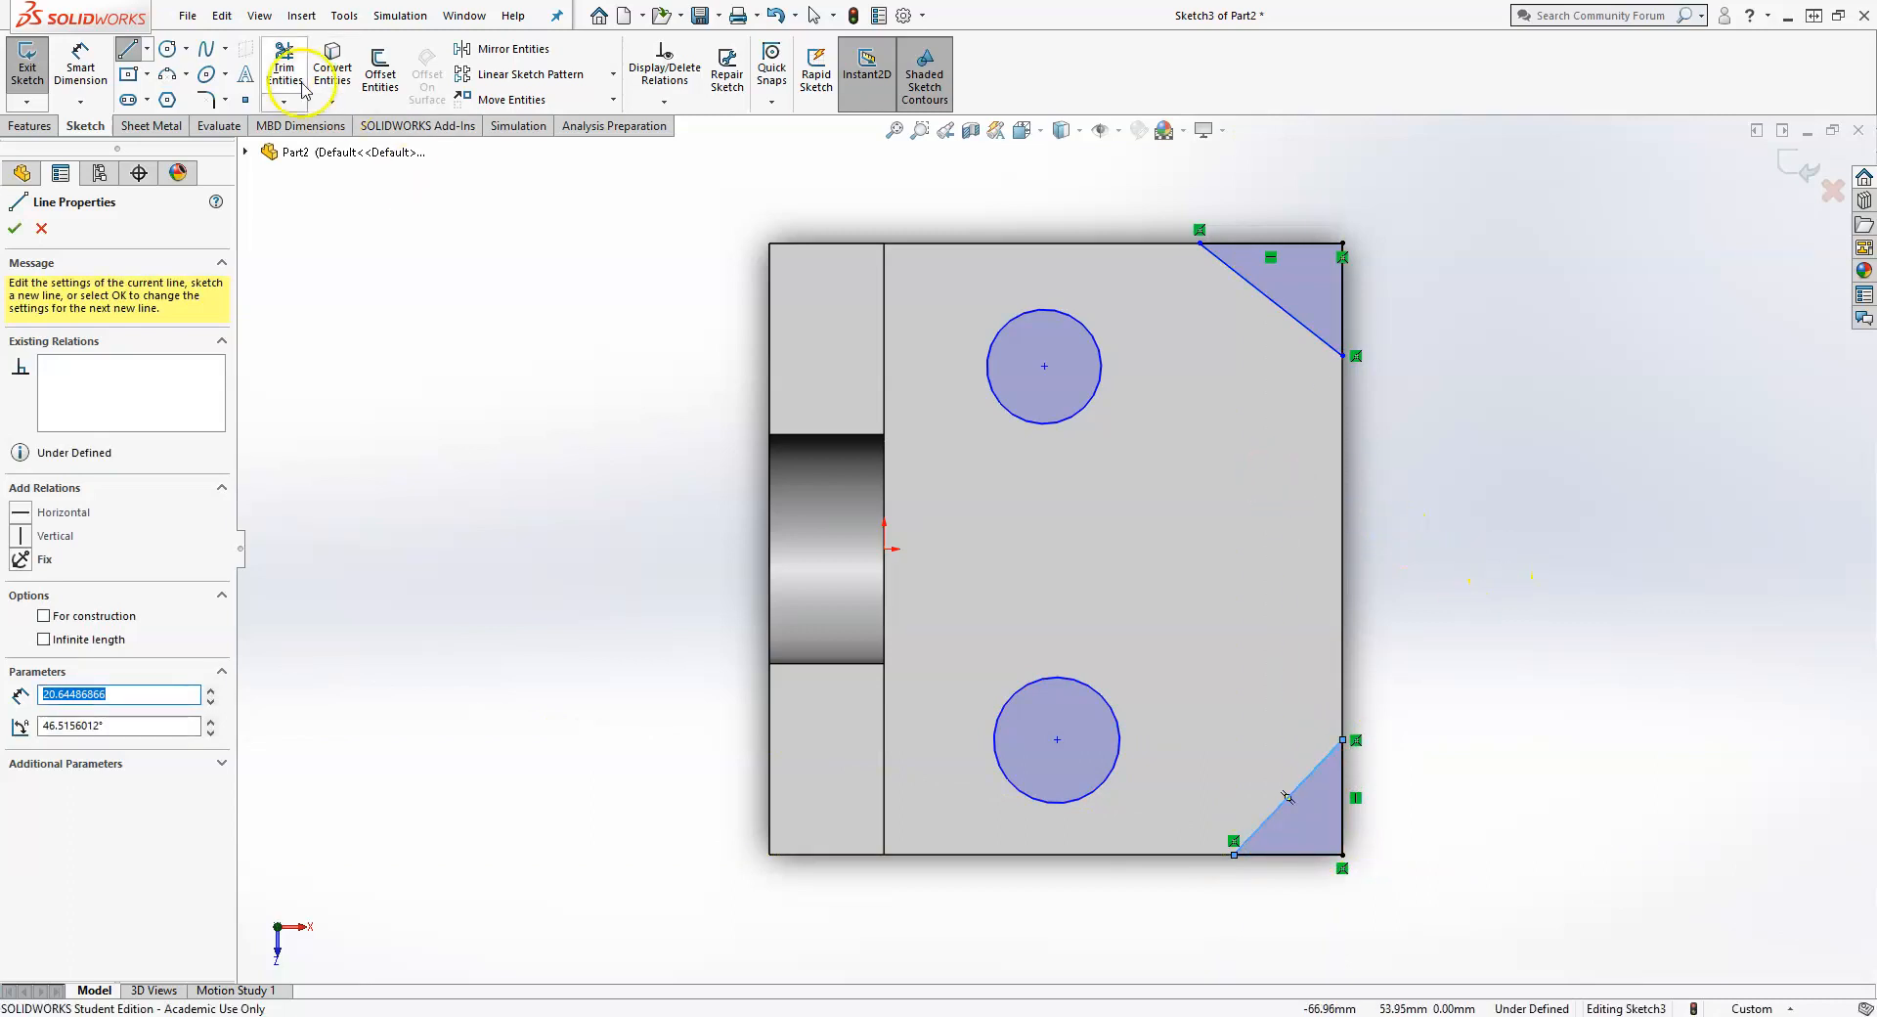
key("Escape")
- Draw a horizontal centerline from the origin across the base face to beyond its outer edge
left_click(147, 48)
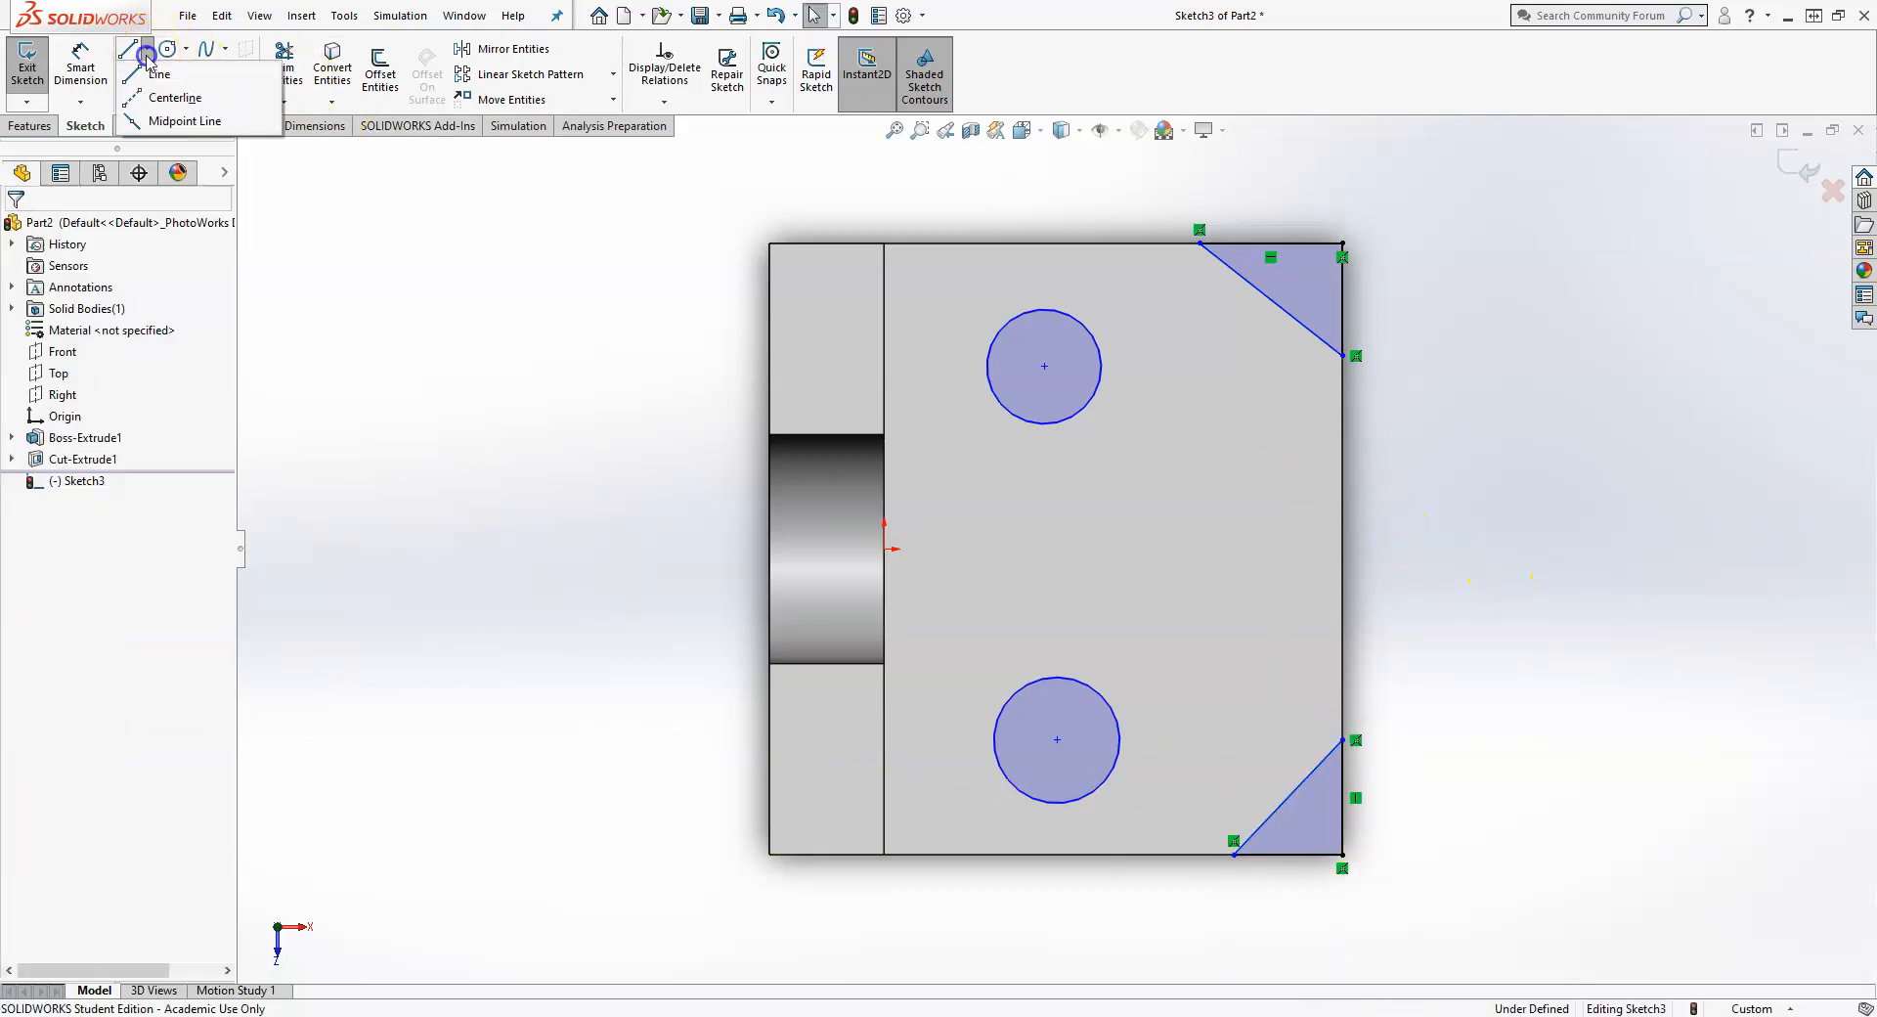
left_click(172, 98)
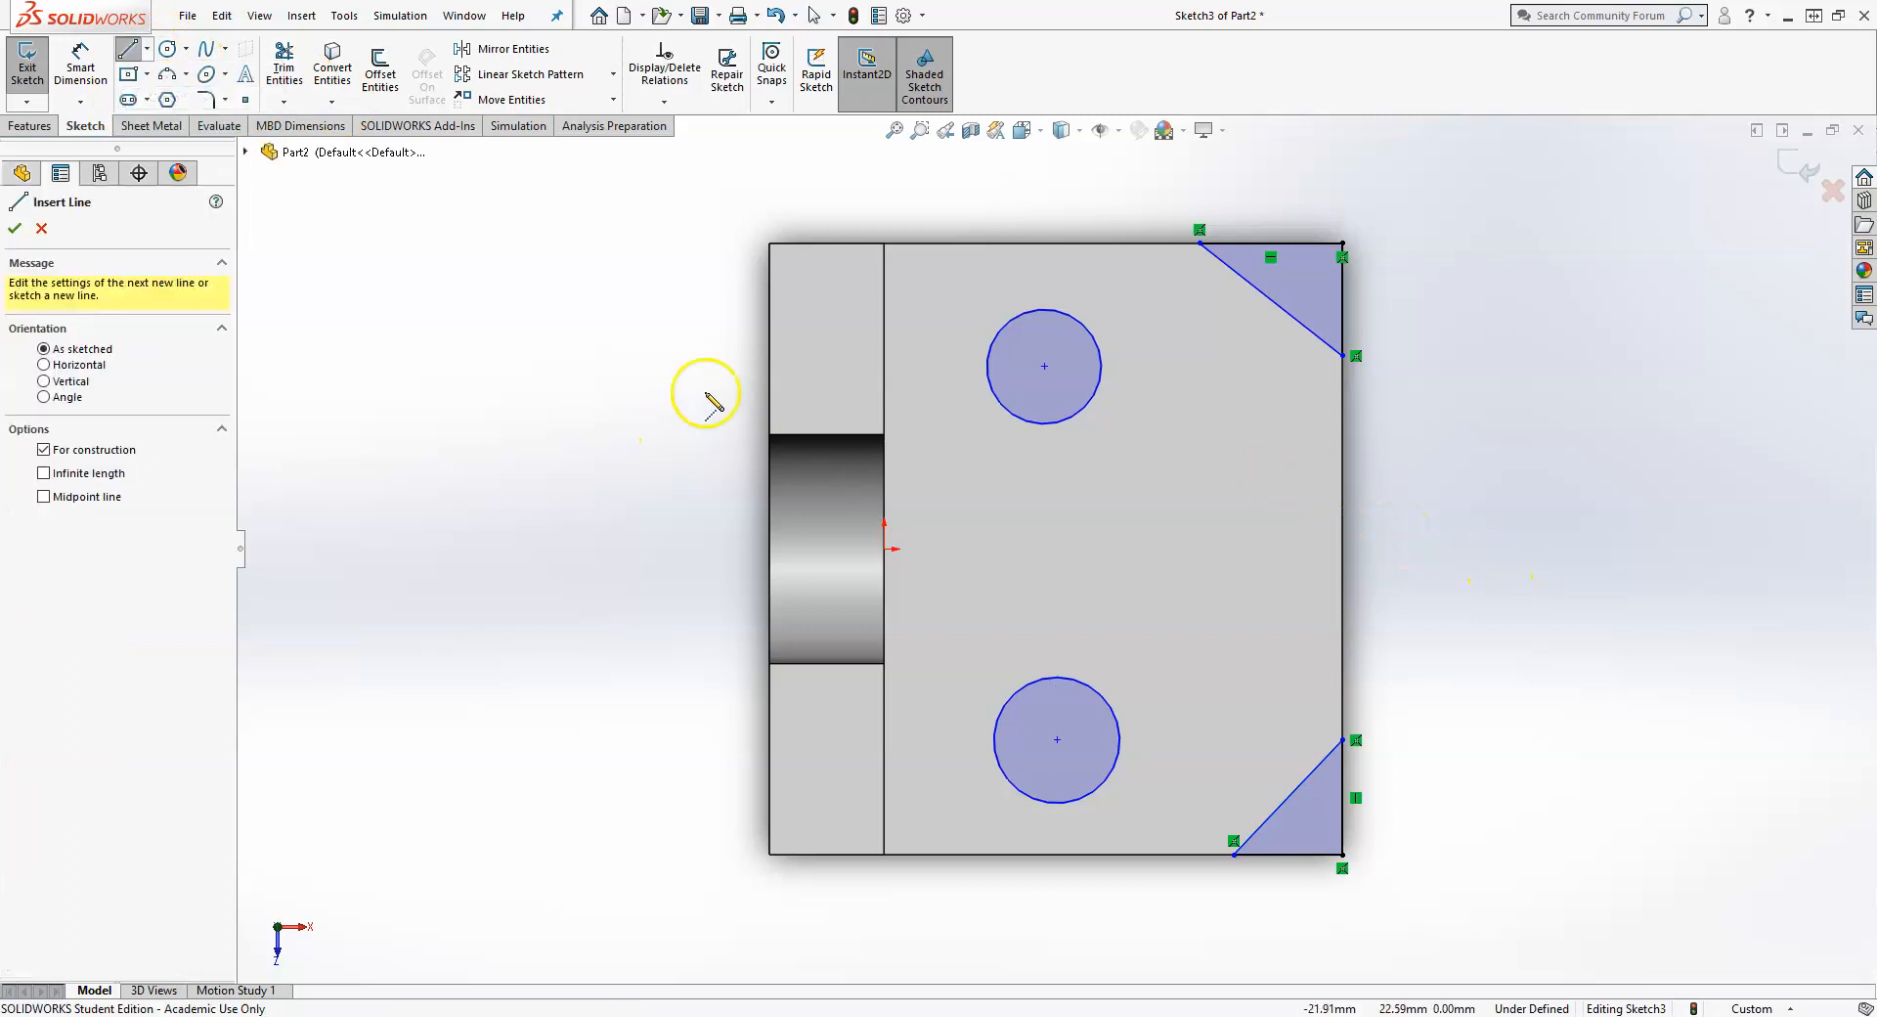
left_click(886, 548)
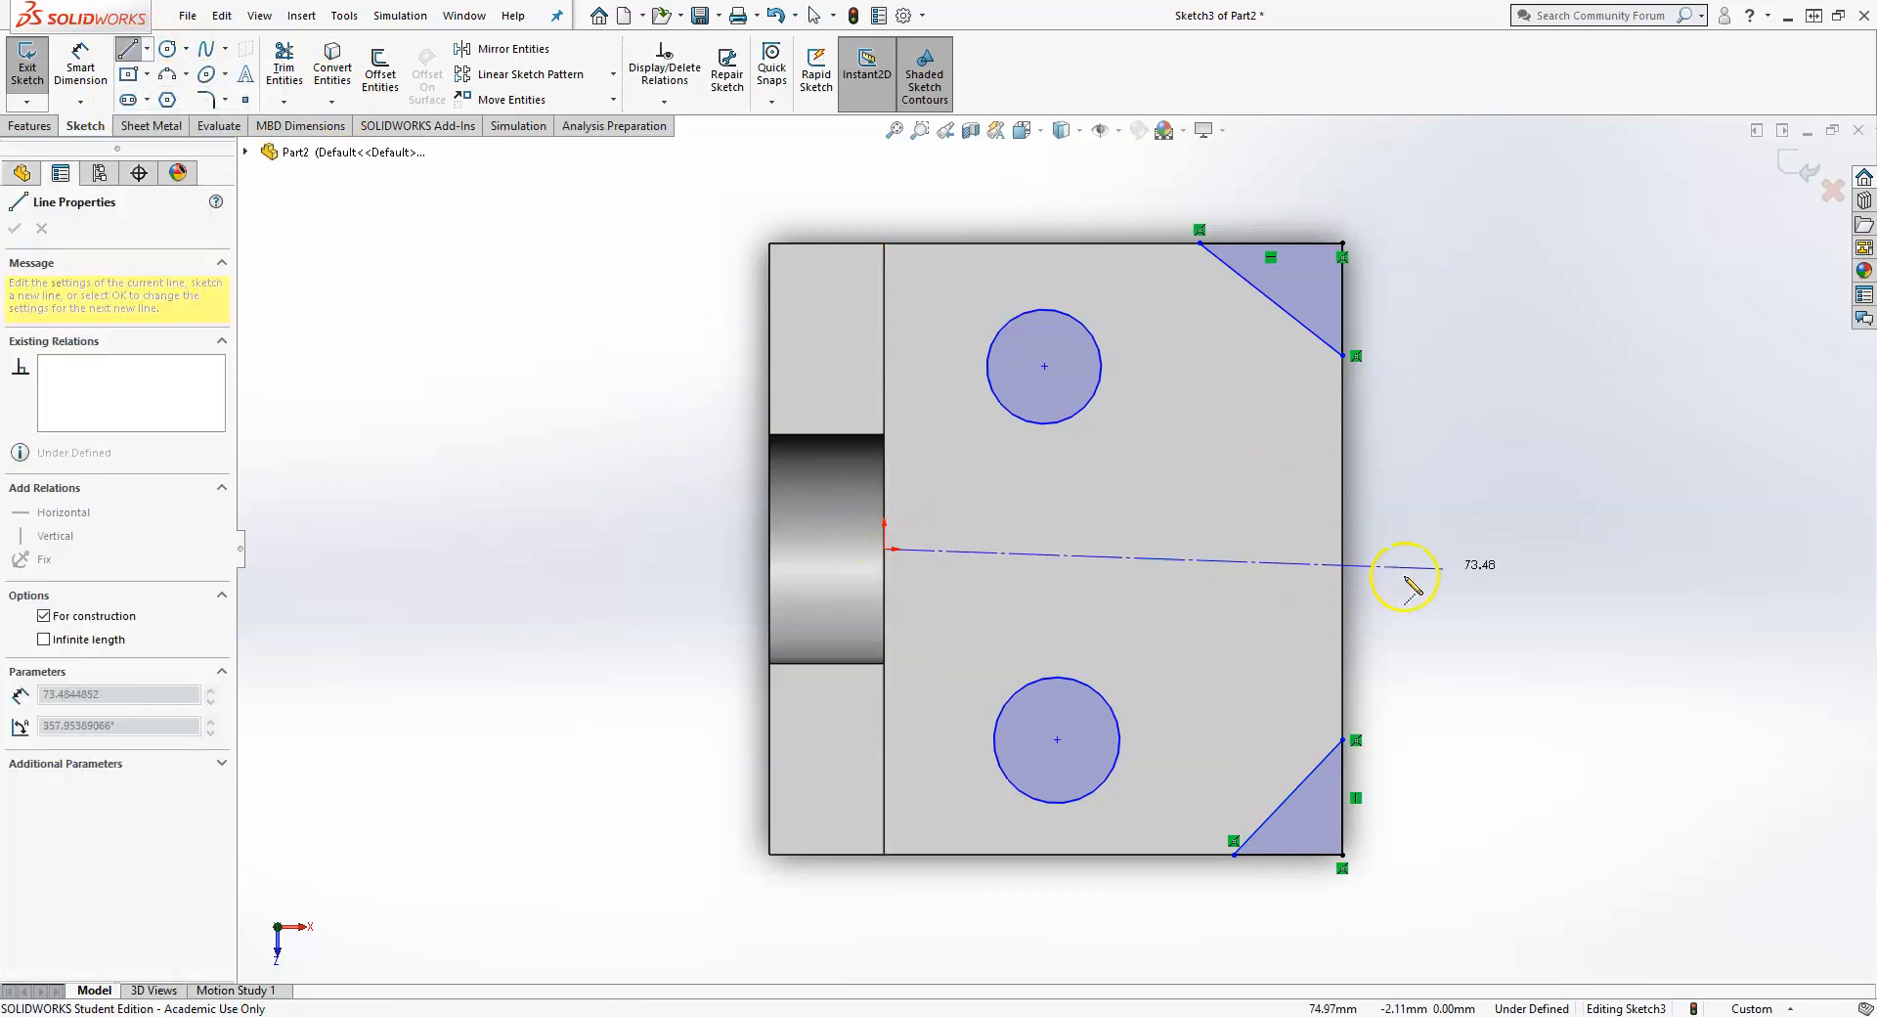
left_click(1488, 549)
key("Escape")
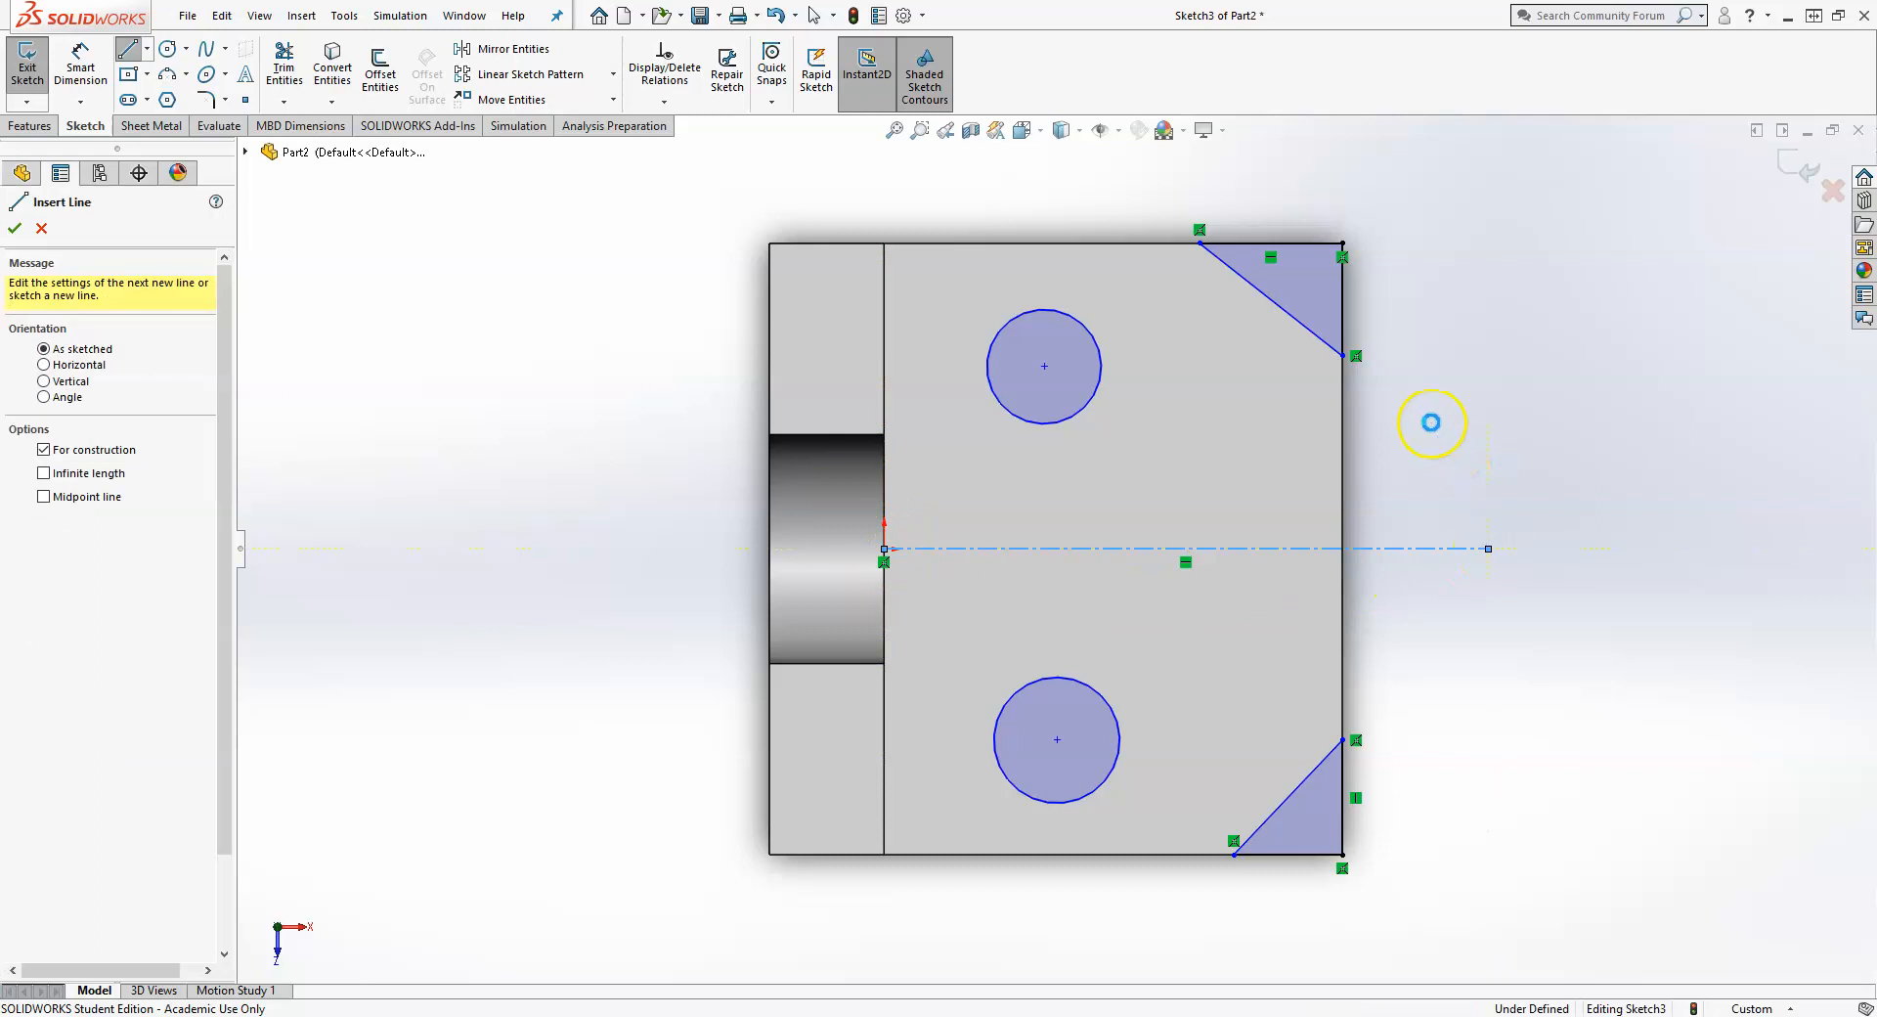
key("Escape")
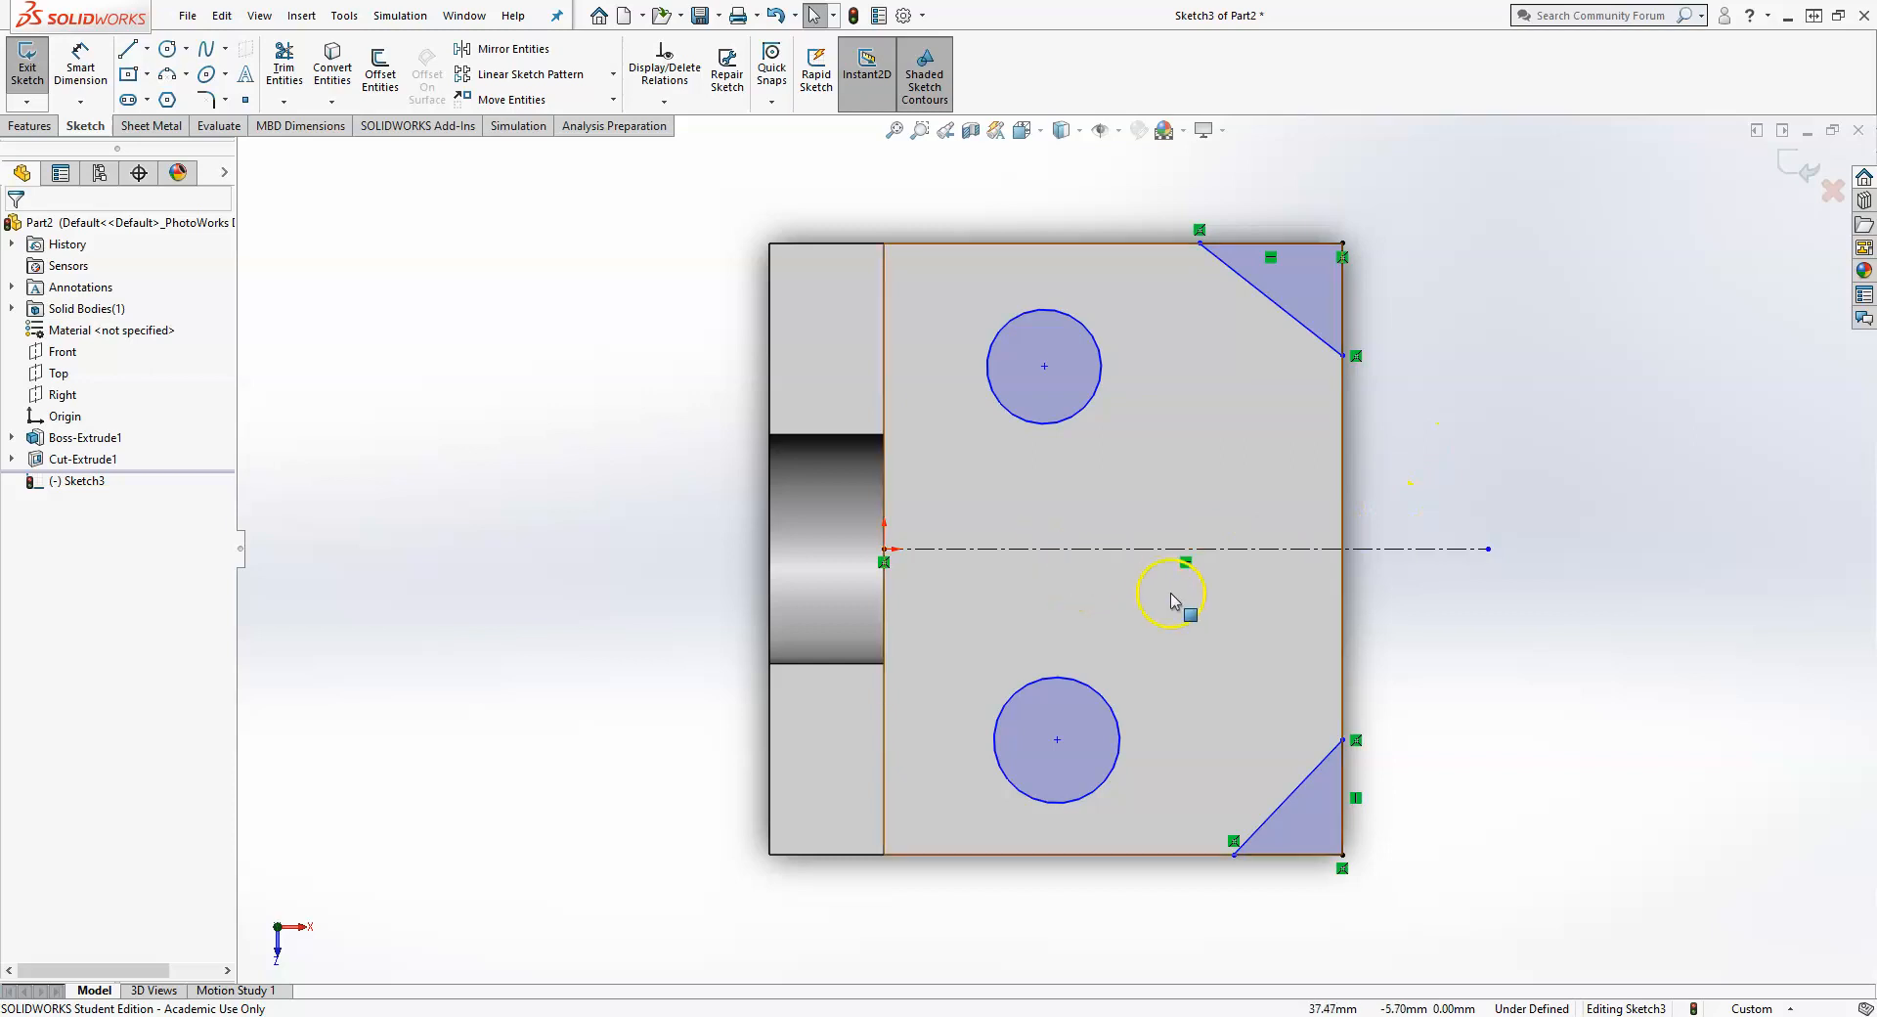
- Add a Vertical relation between the two circles' centre points and move the upper circle towards the centerline and upright leg
left_click(1044, 366)
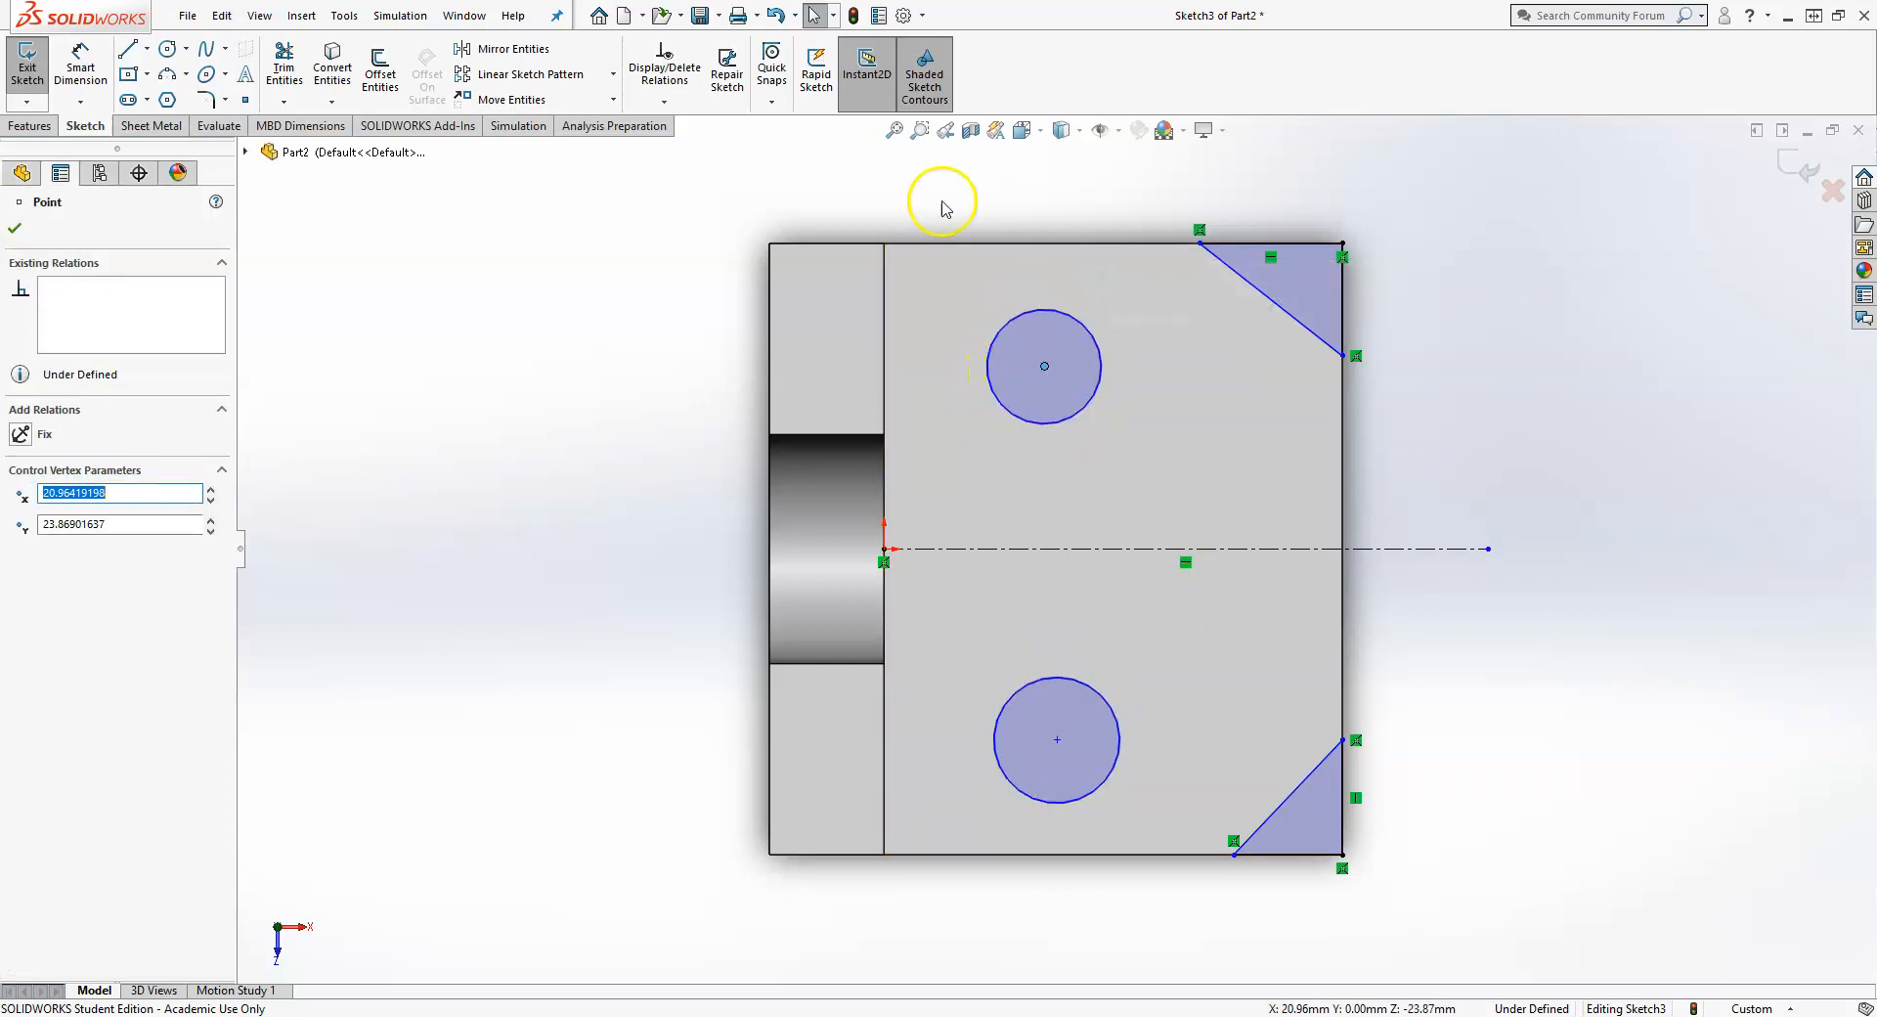
left_click(1056, 739, "ctrl")
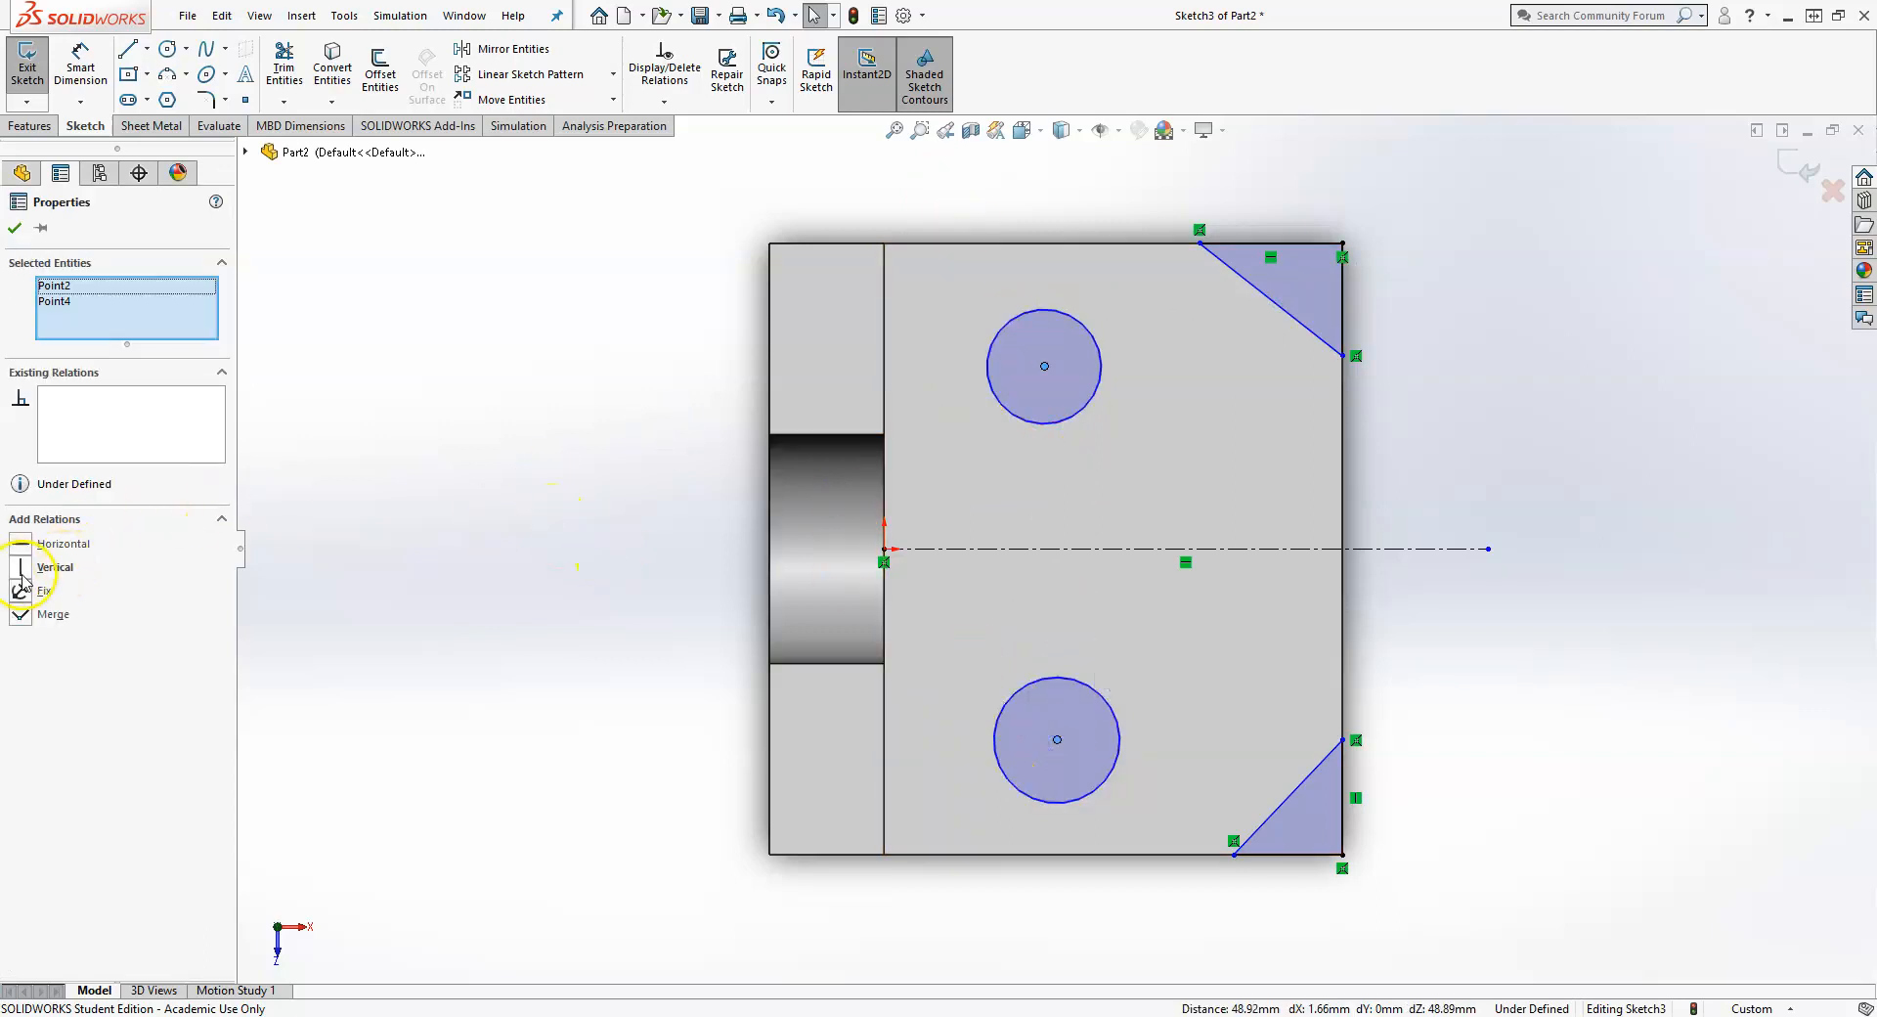
left_click(21, 568)
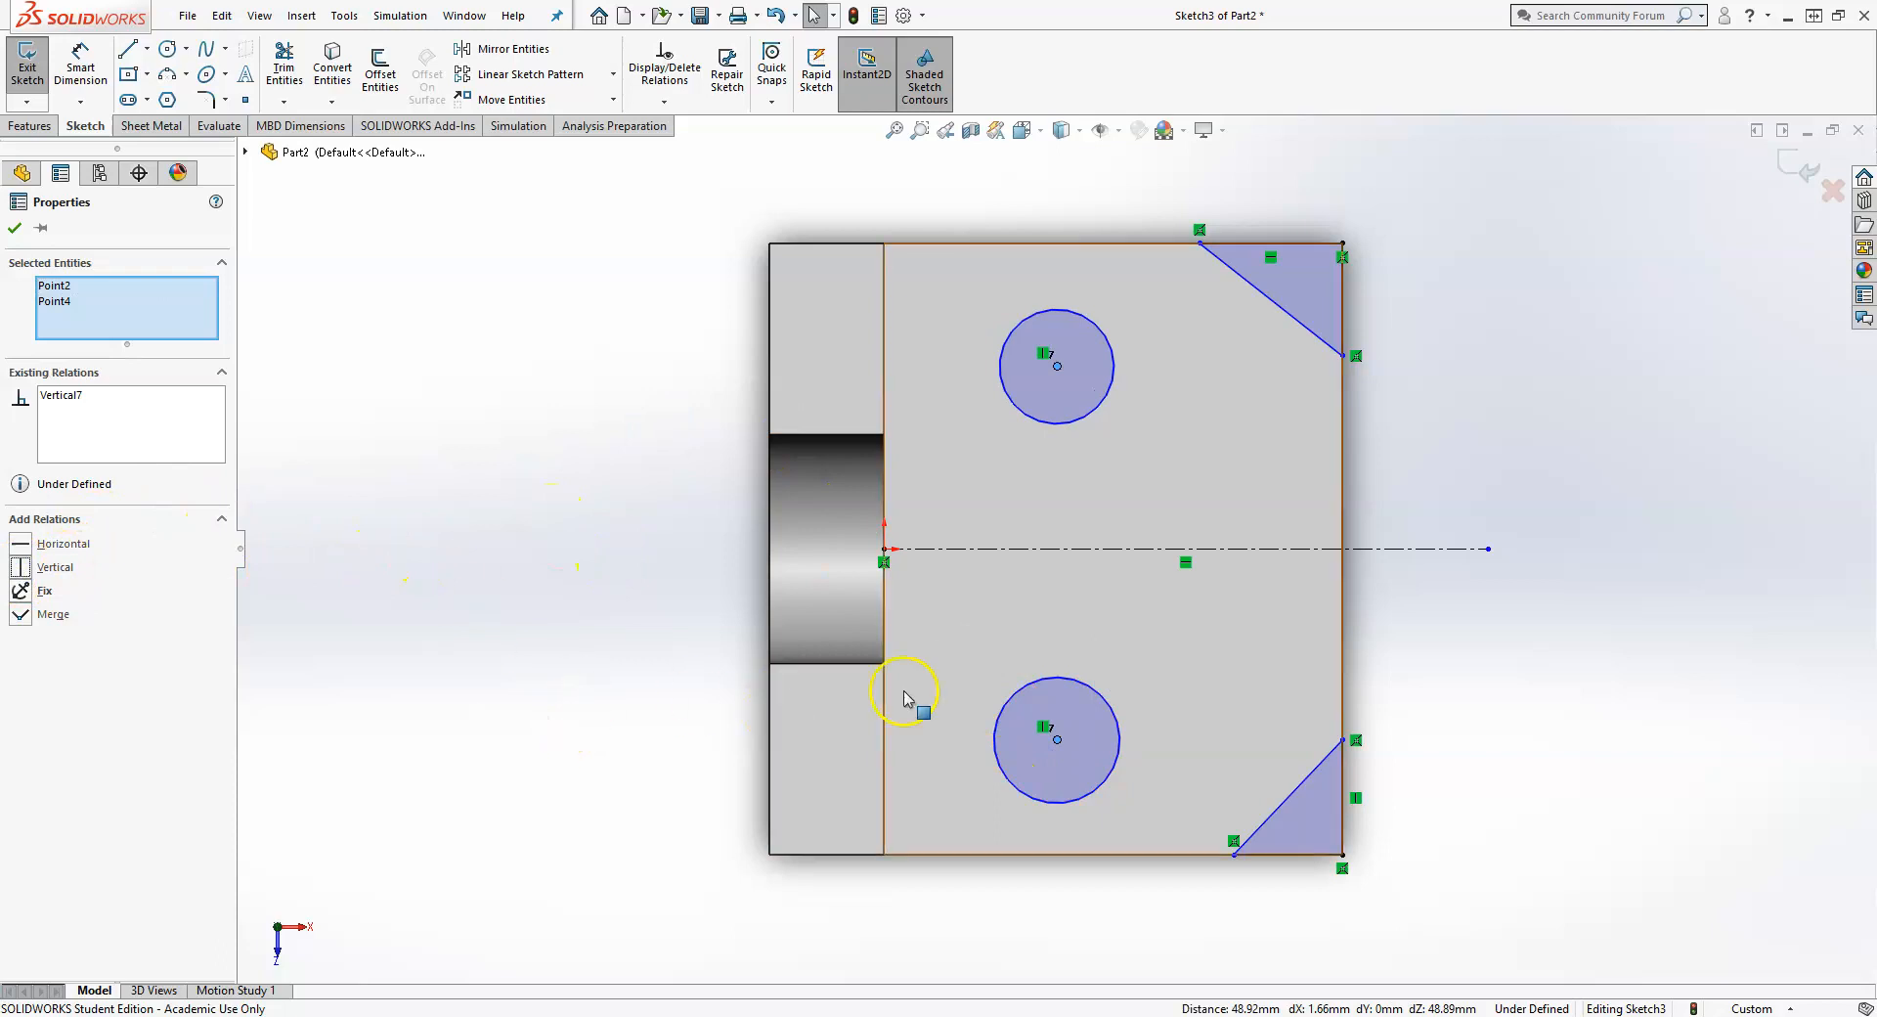
key("Escape")
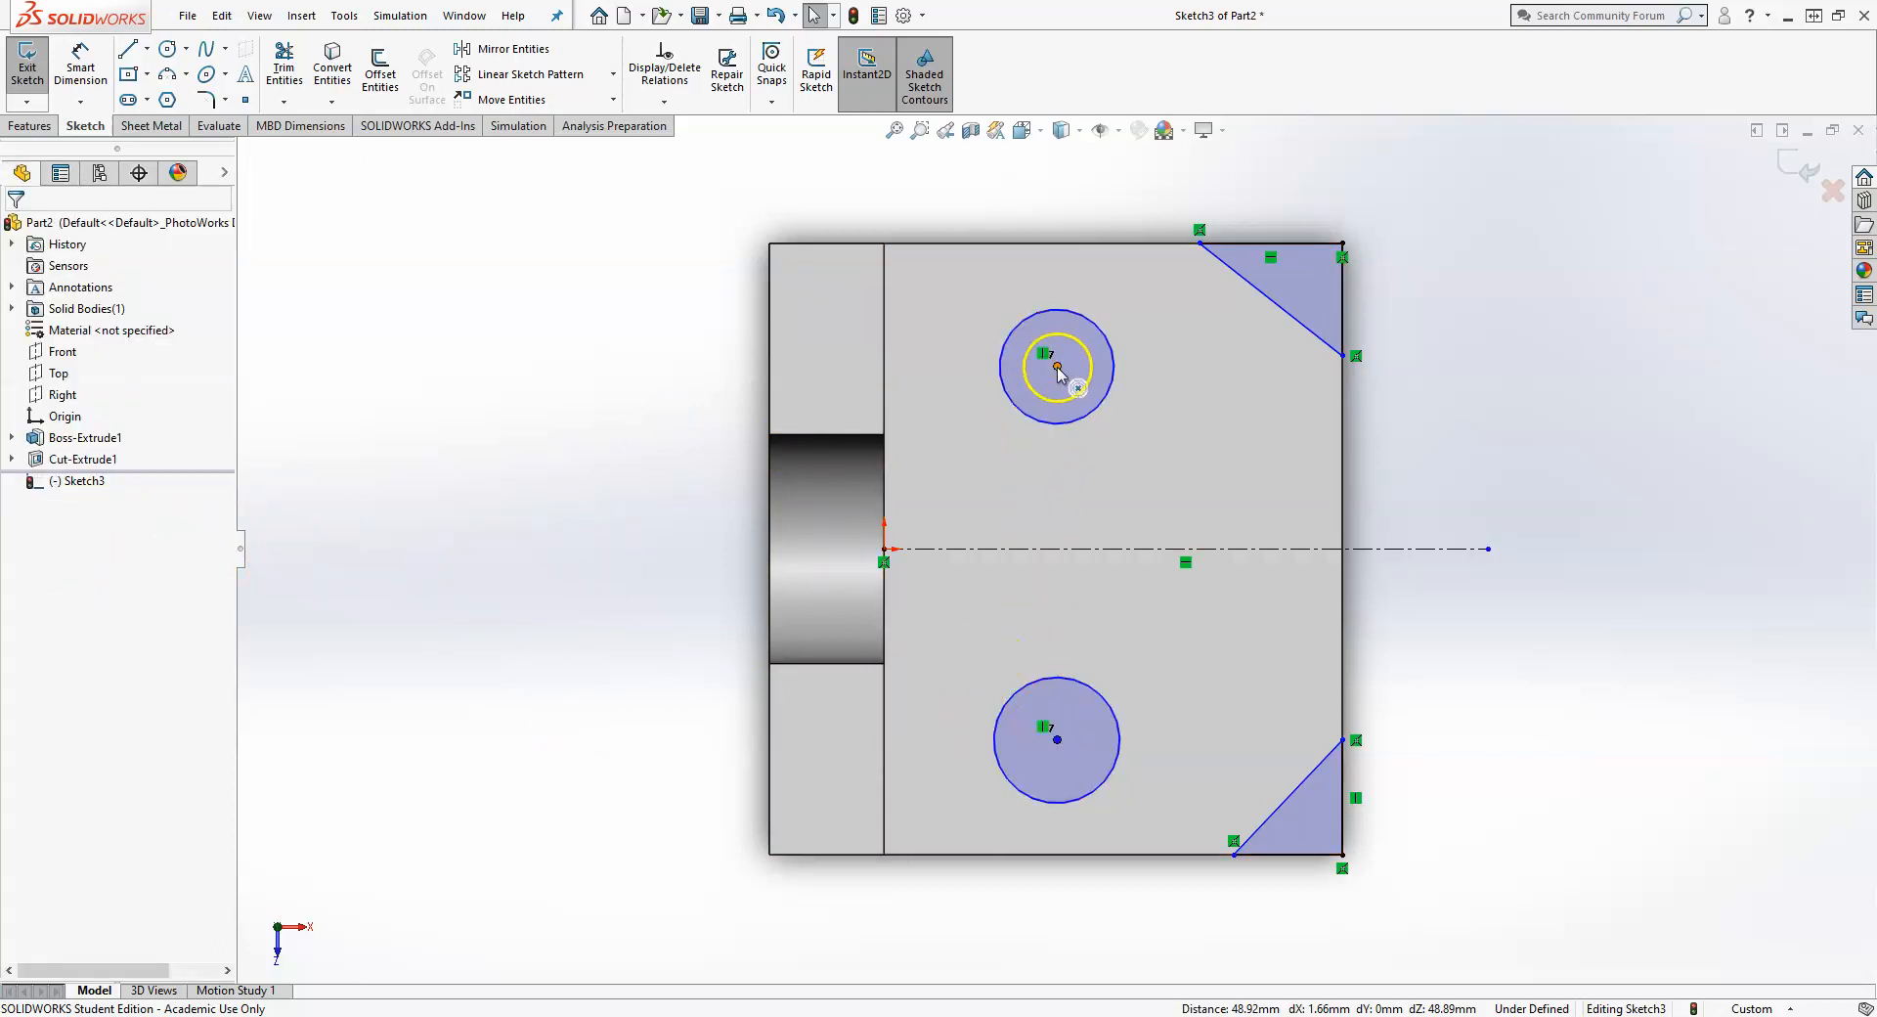
left_click_drag(1056, 369, 1028, 404)
left_click(746, 368)
- Make the two circle centres Symmetric about the centerline and move the lower circle towards the centerline and upright leg
left_click(1030, 405)
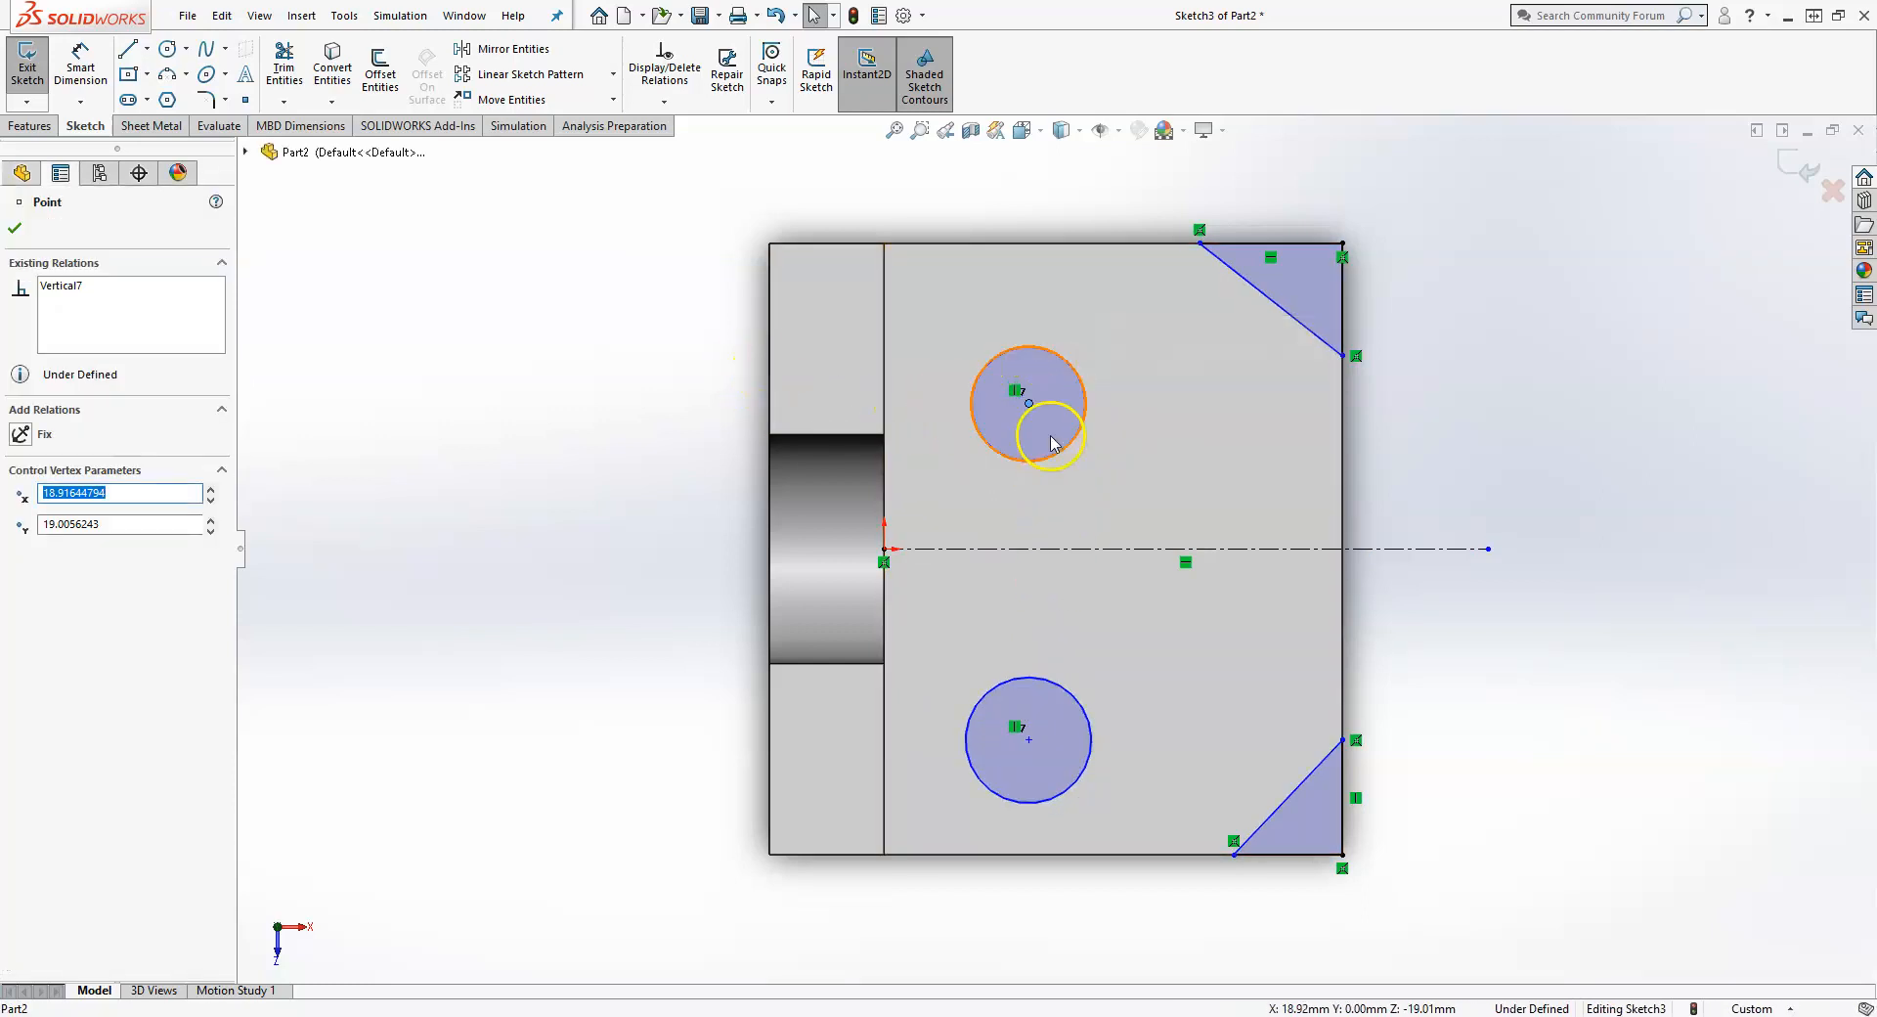
left_click(1030, 741, "ctrl")
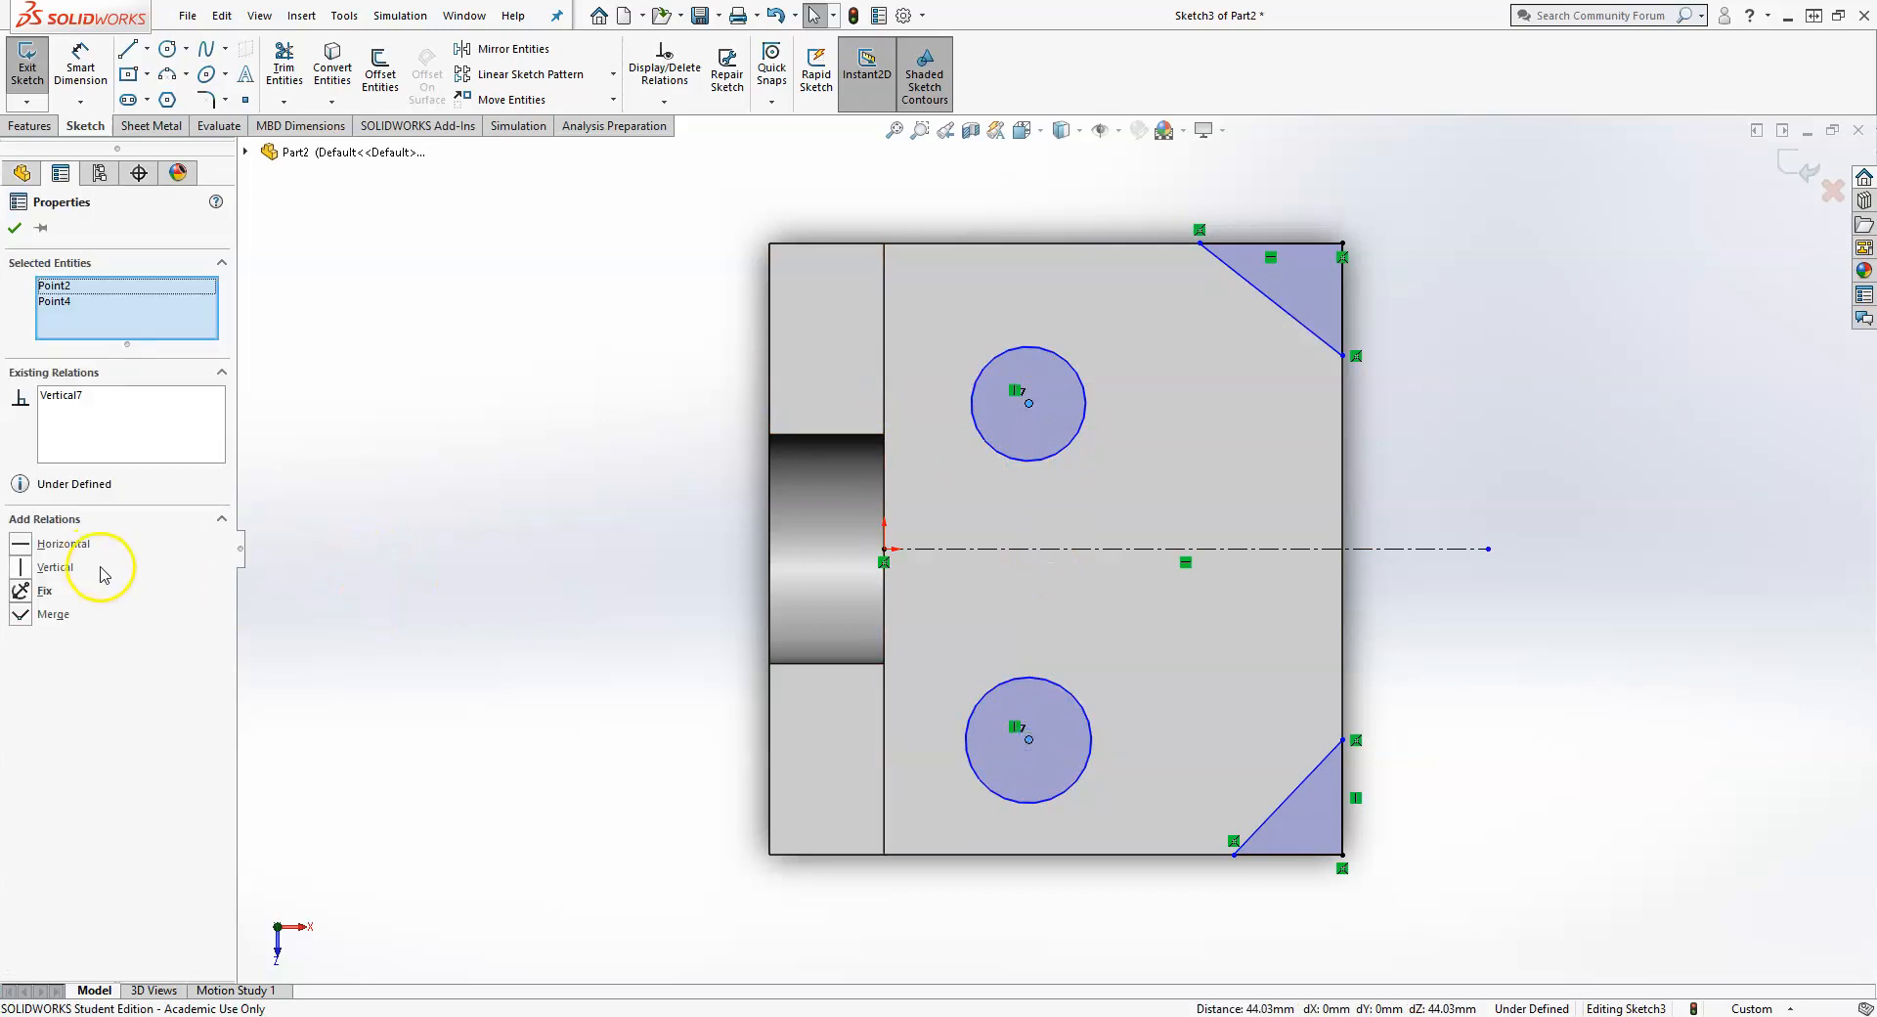
left_click(1064, 548, "ctrl")
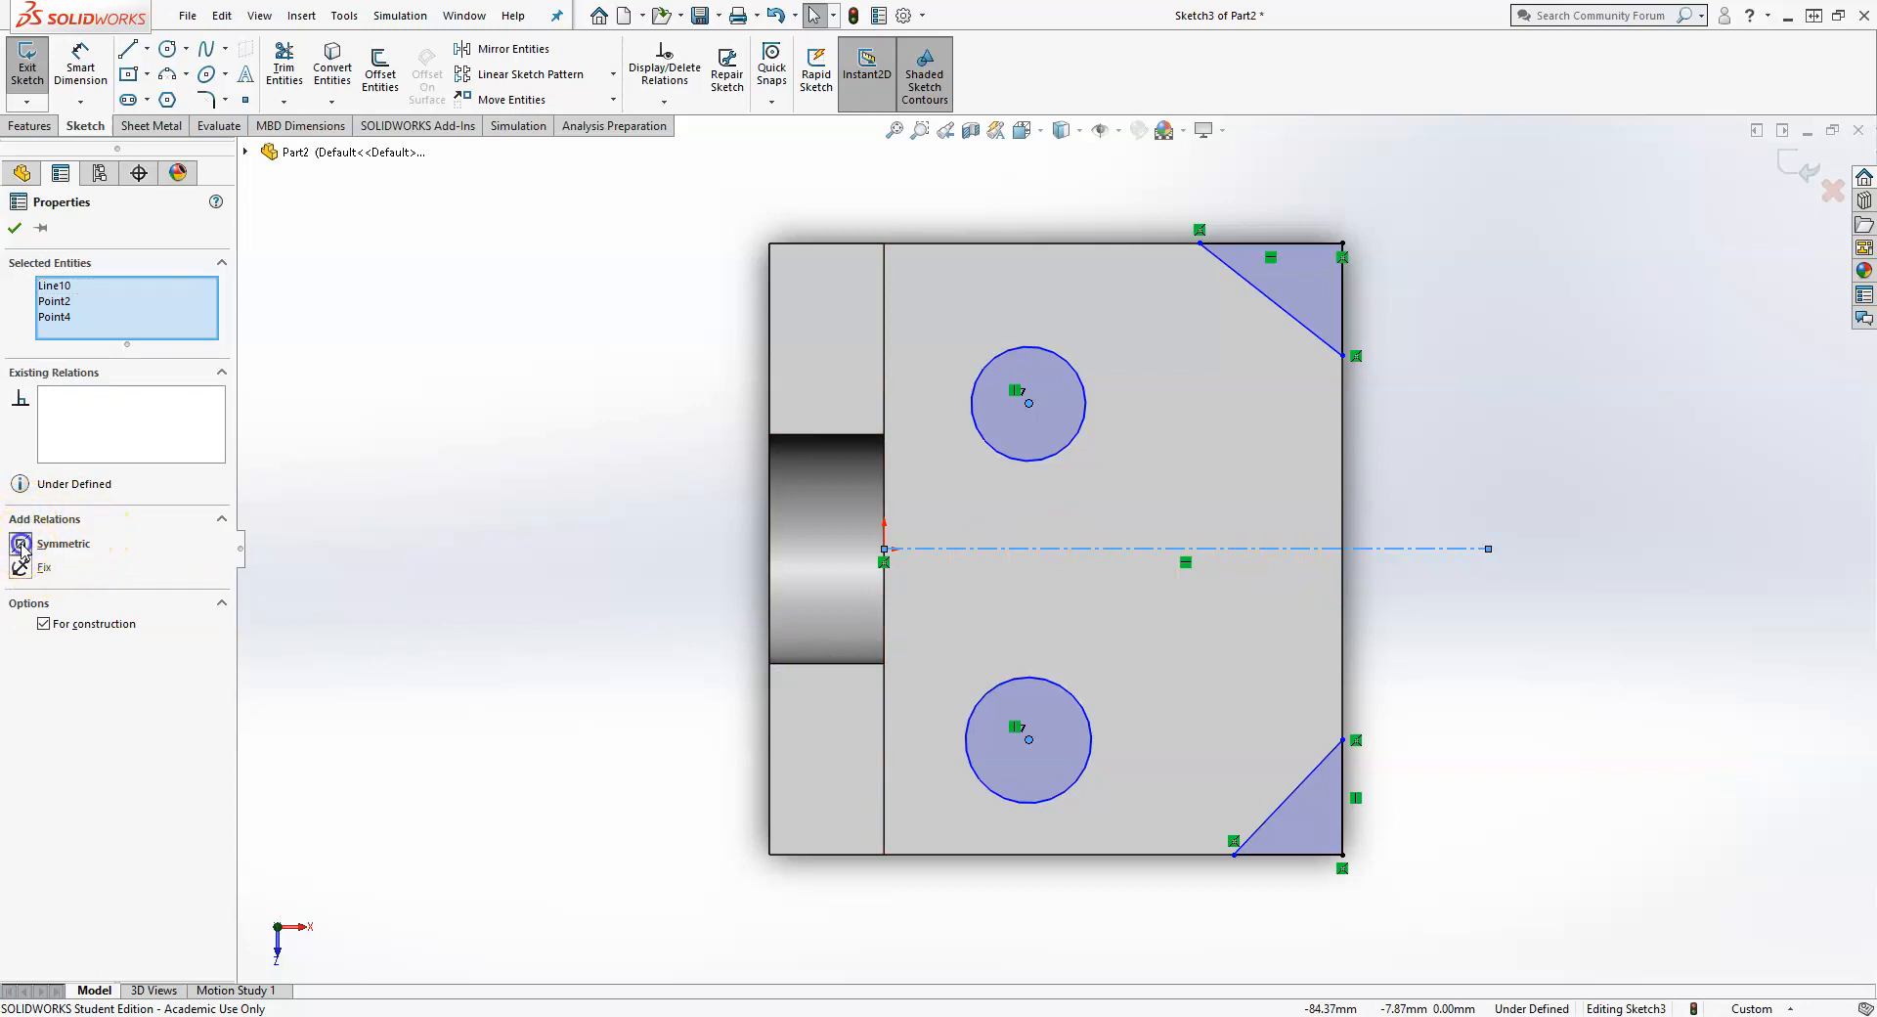
left_click(21, 545)
left_click(398, 597)
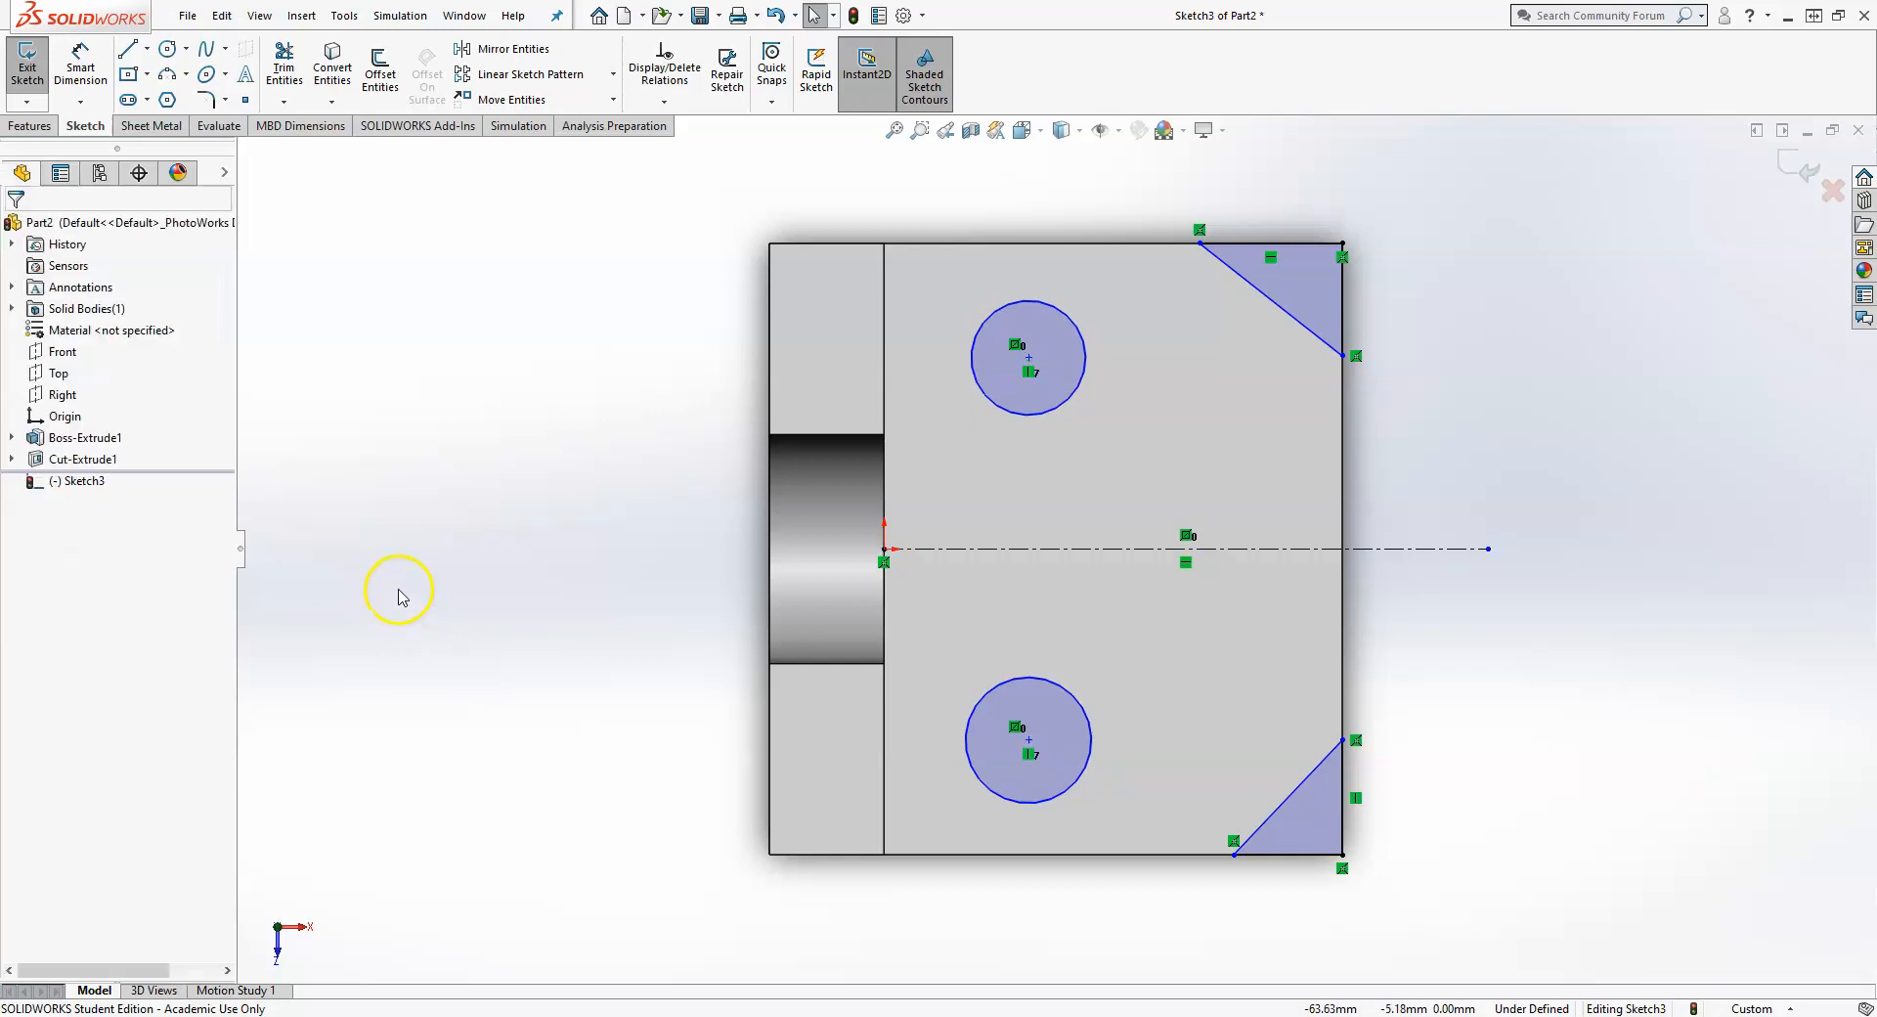
left_click_drag(1038, 752, 1004, 706)
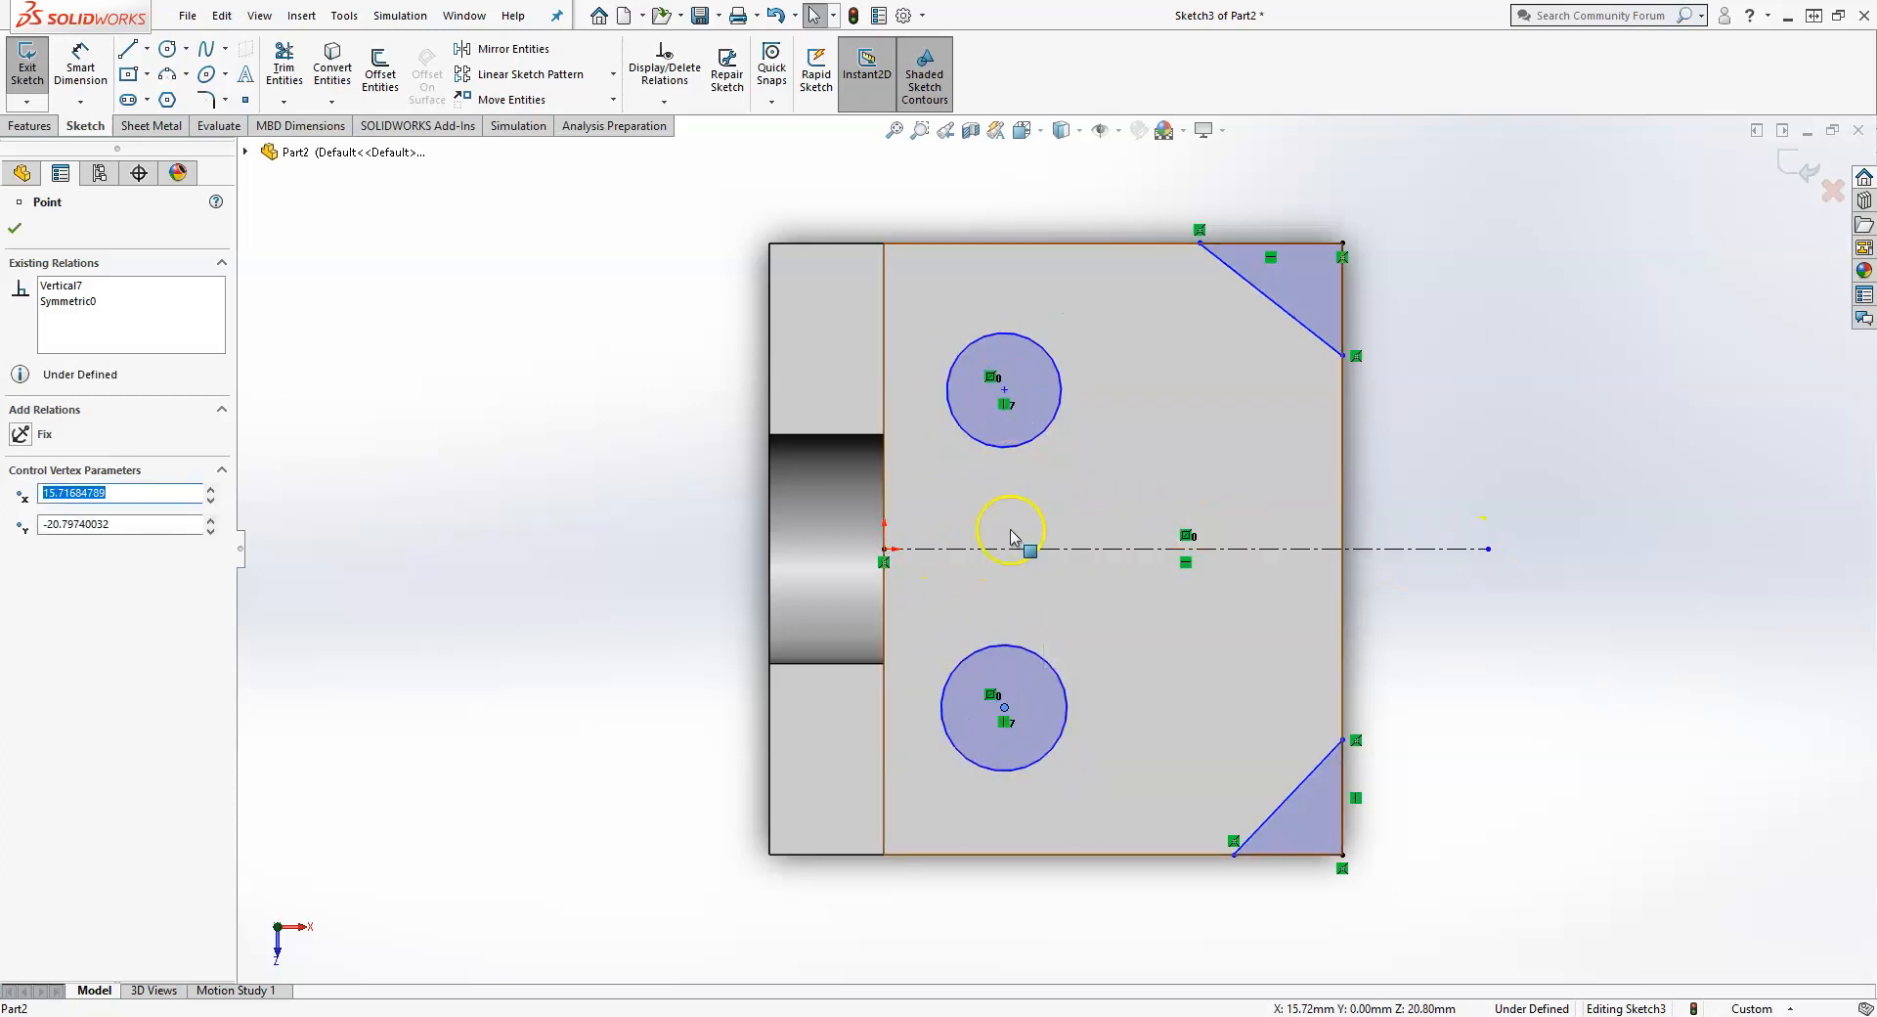
left_click(1510, 711)
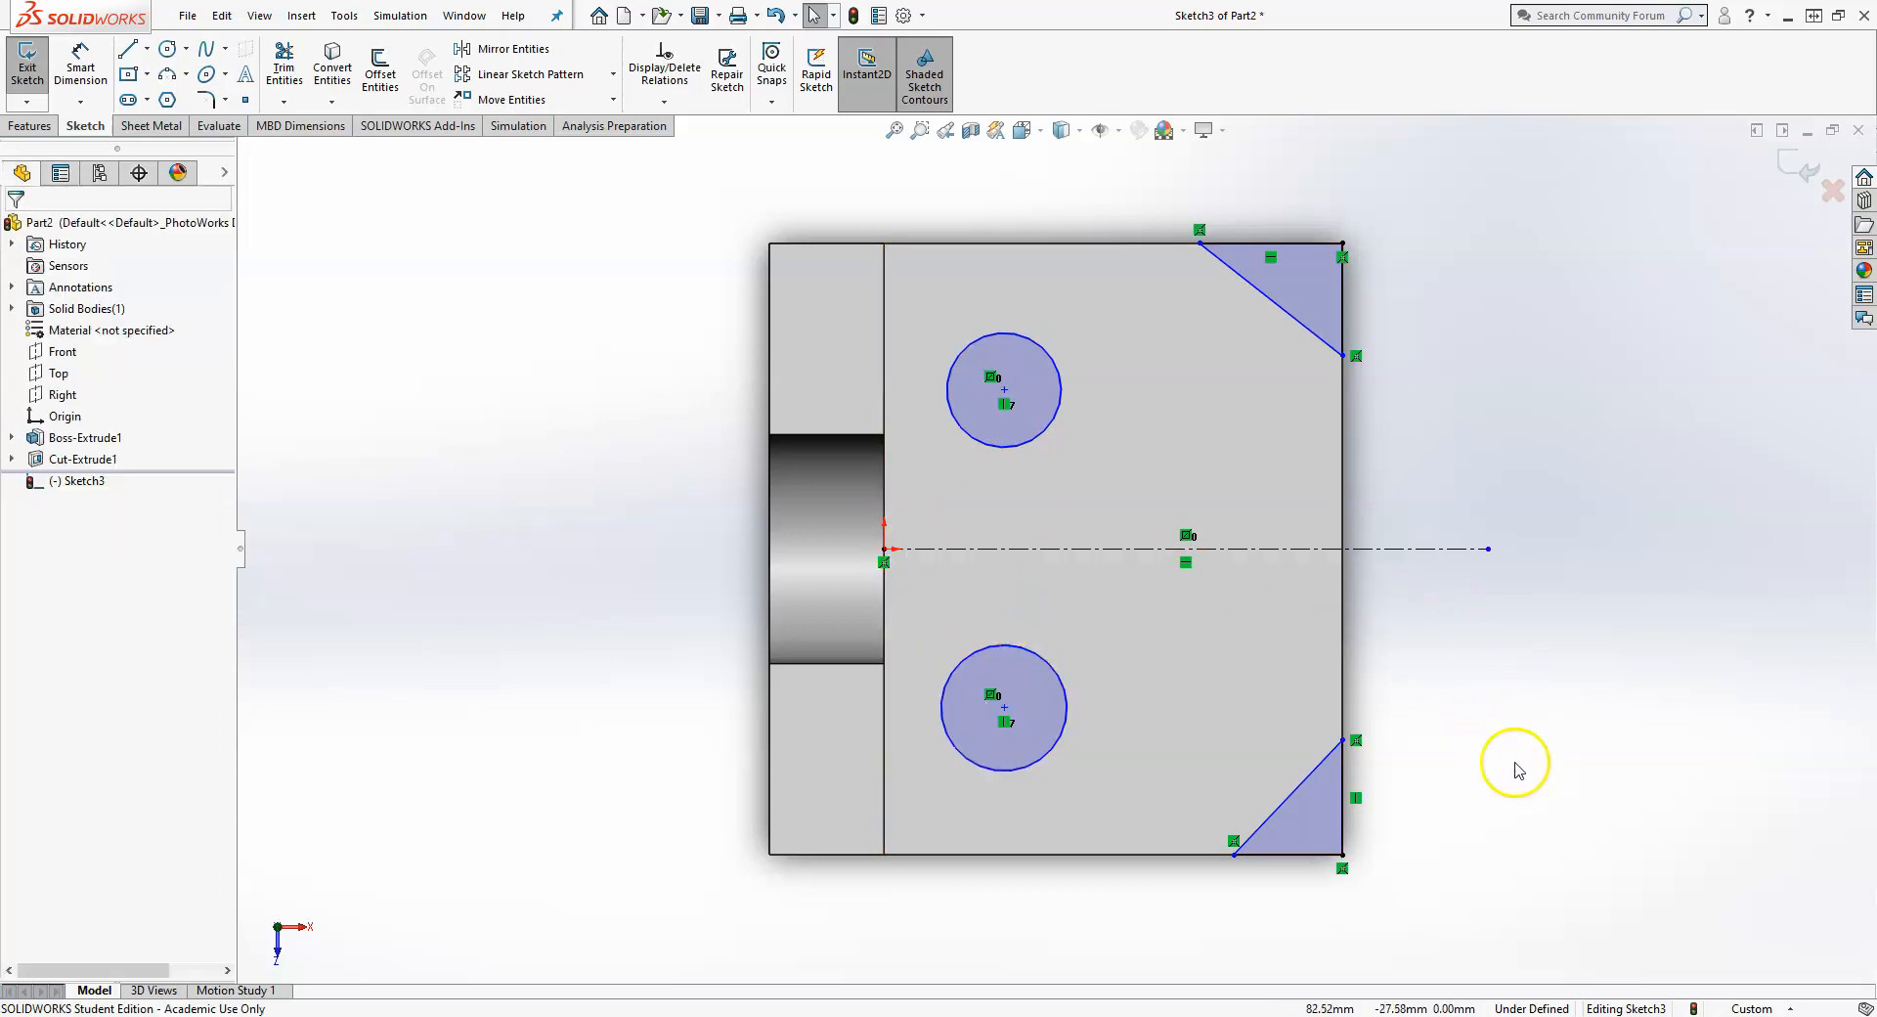
- Dimension the vertical distance between the two circle centres on the base face and set it to 40 mm
right_click_drag(1515, 771, 1511, 699)
left_click(1004, 390)
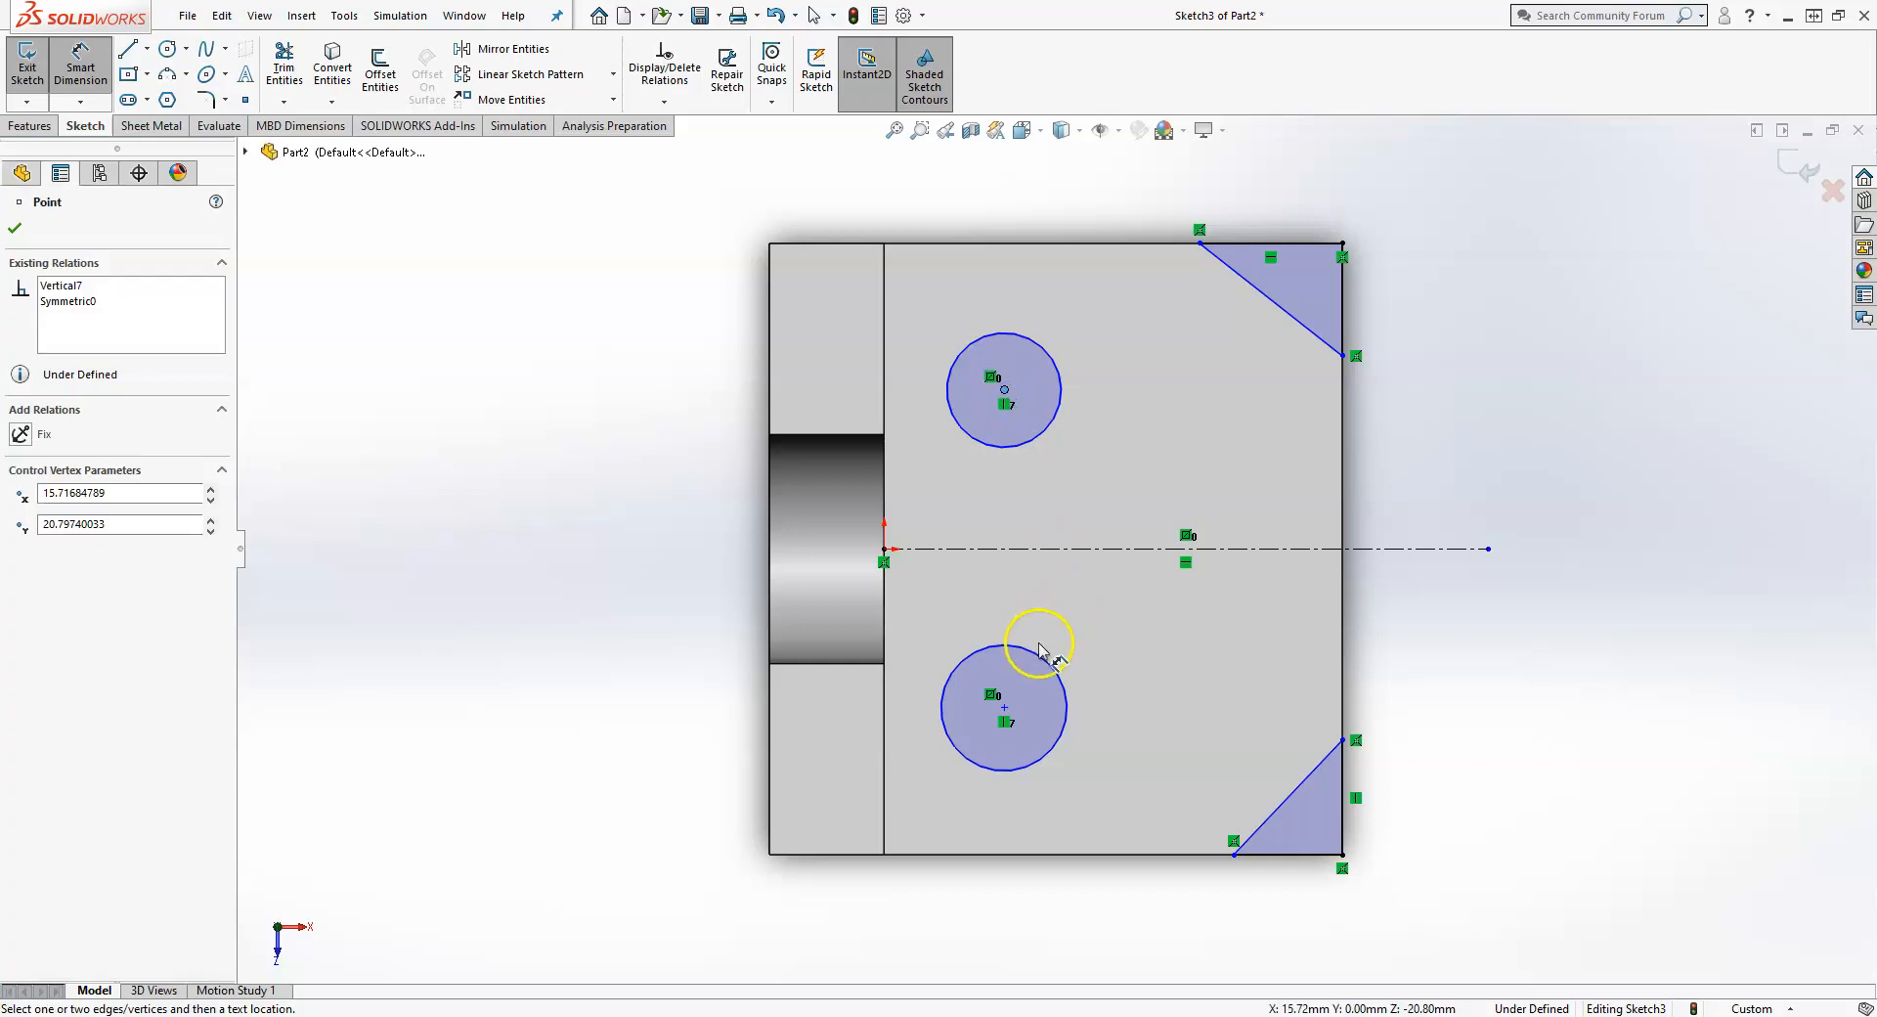
left_click(1004, 709)
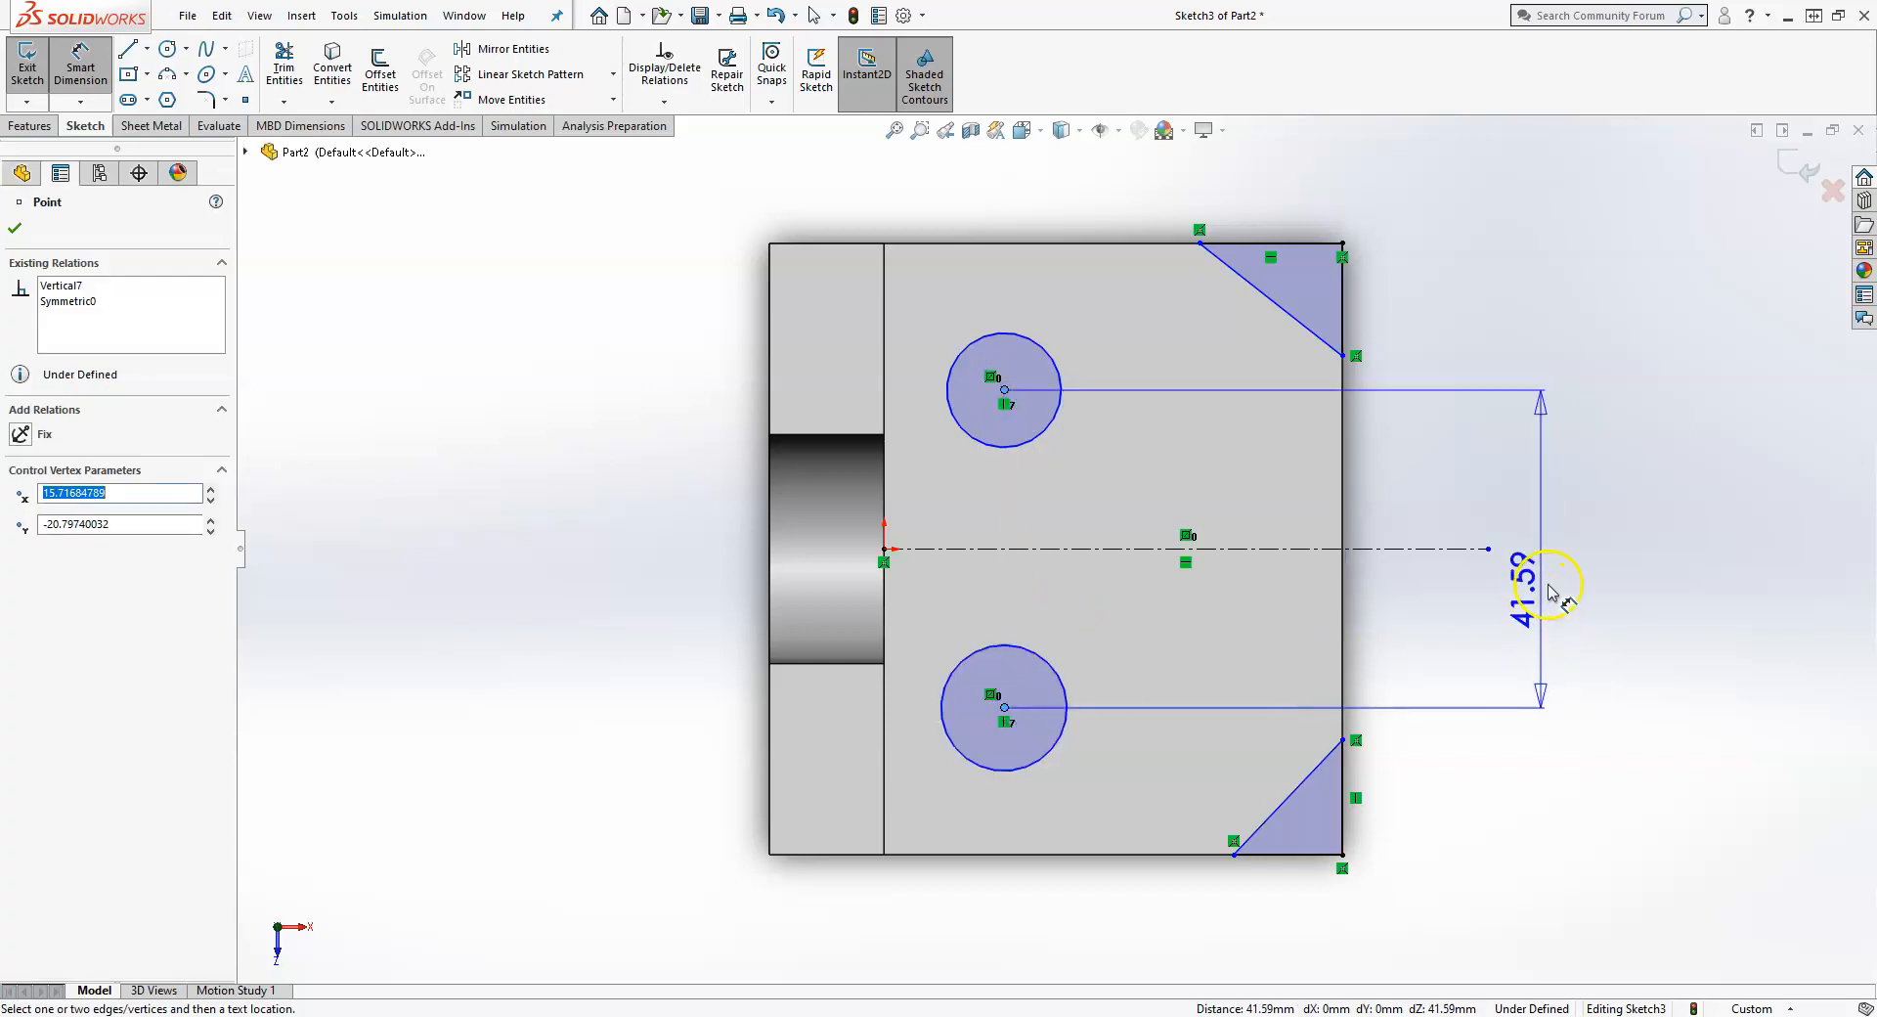
left_click(1595, 534)
type("40")
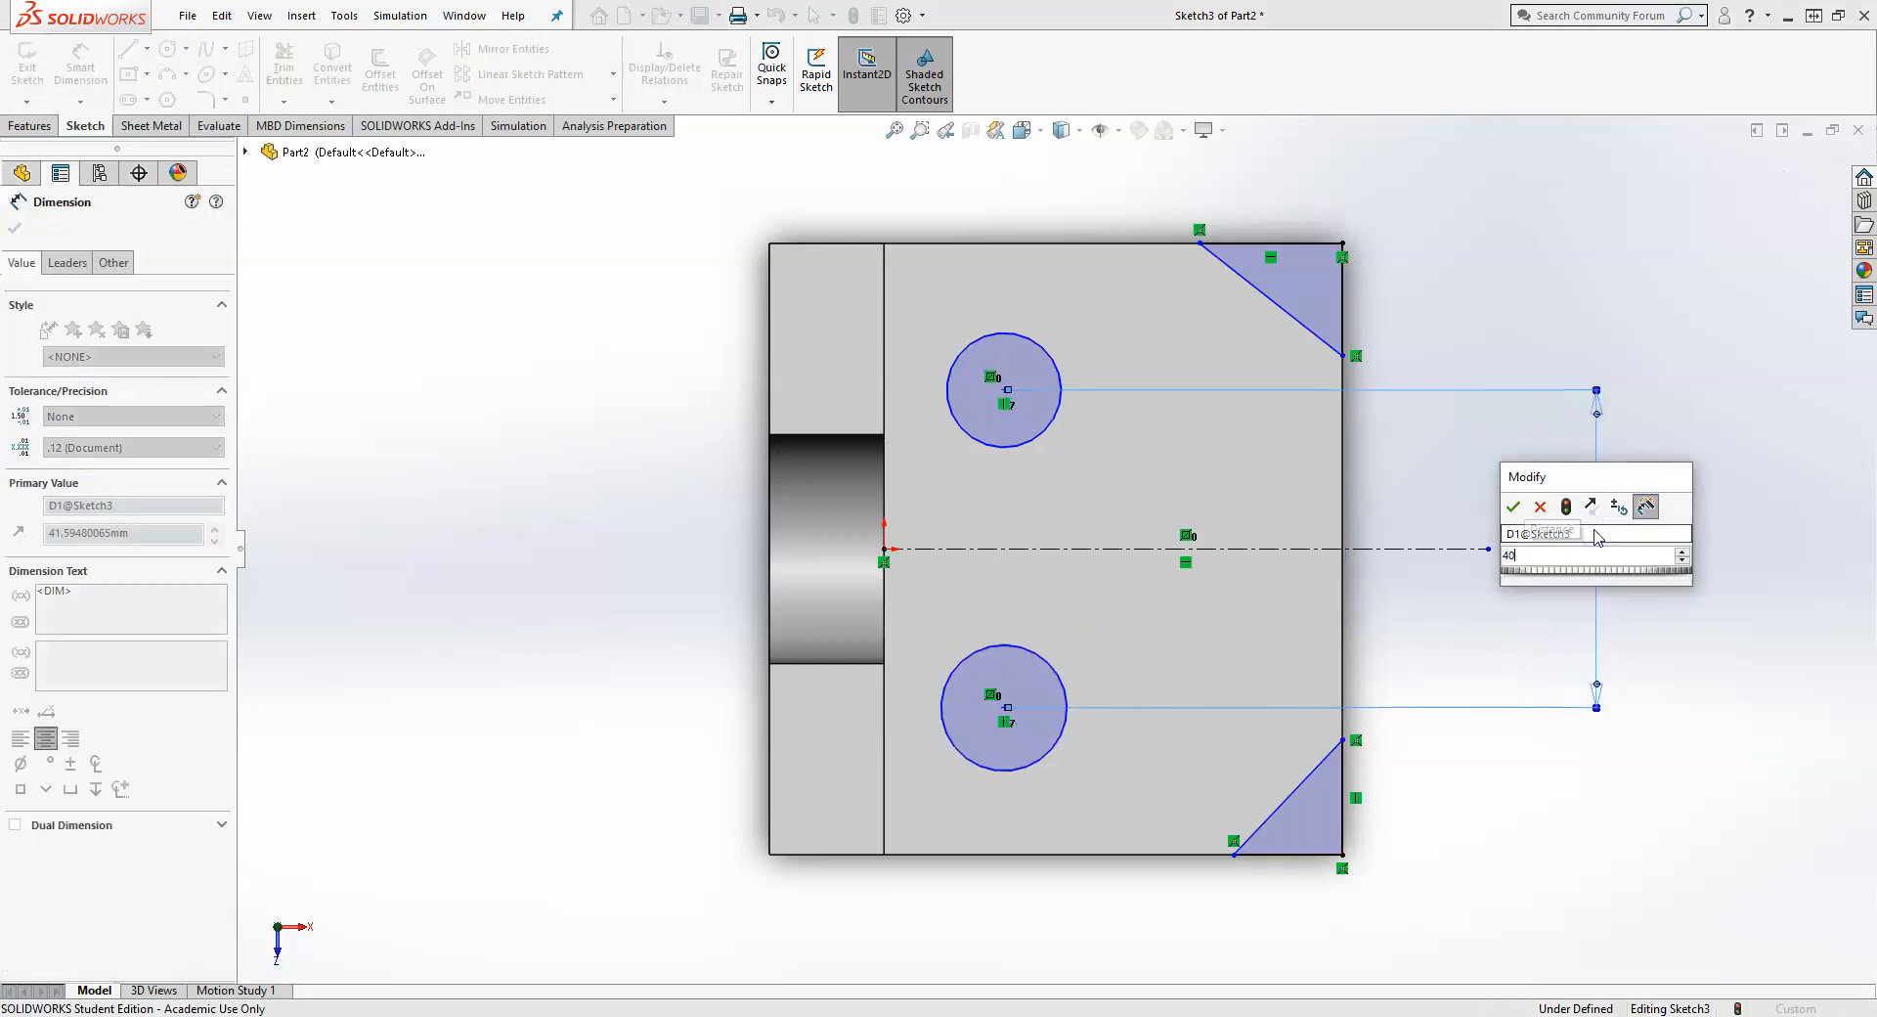
key("Return")
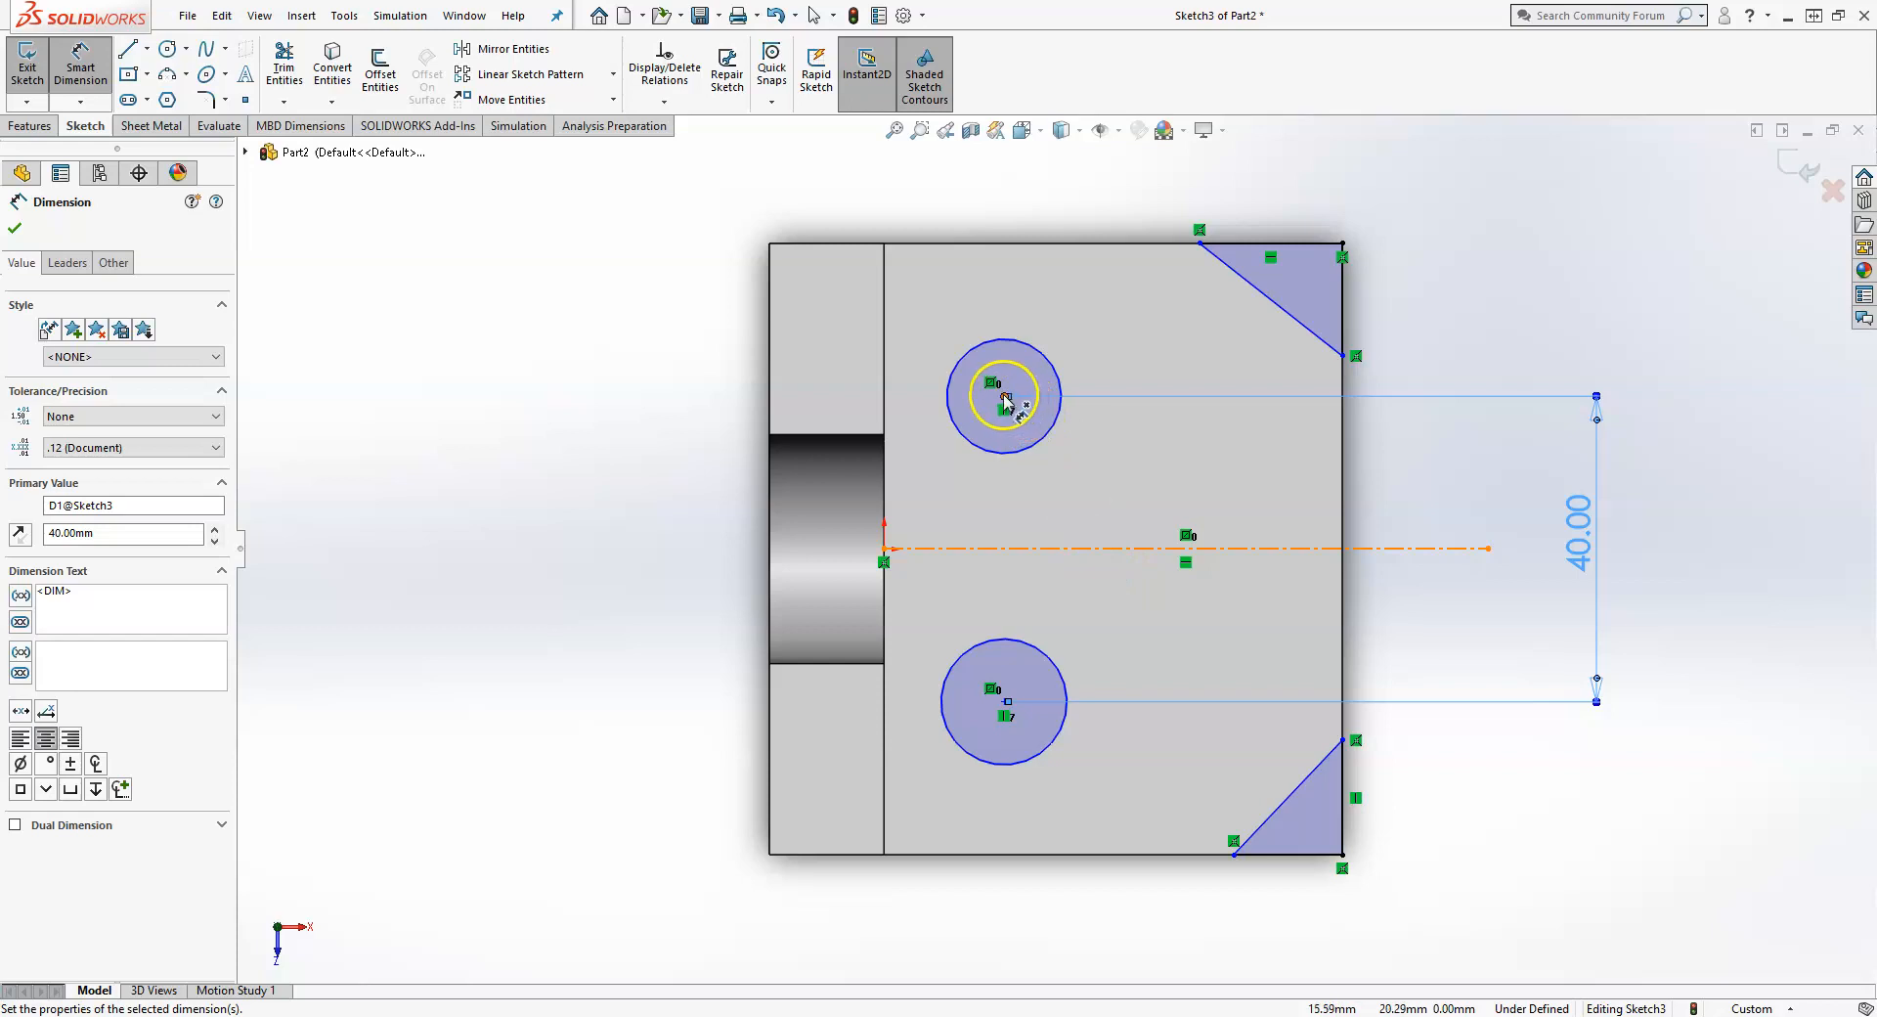
- Dimension the distance from the lower circle's centre to the base's outer edge and set it to 40 mm
left_click(1005, 700)
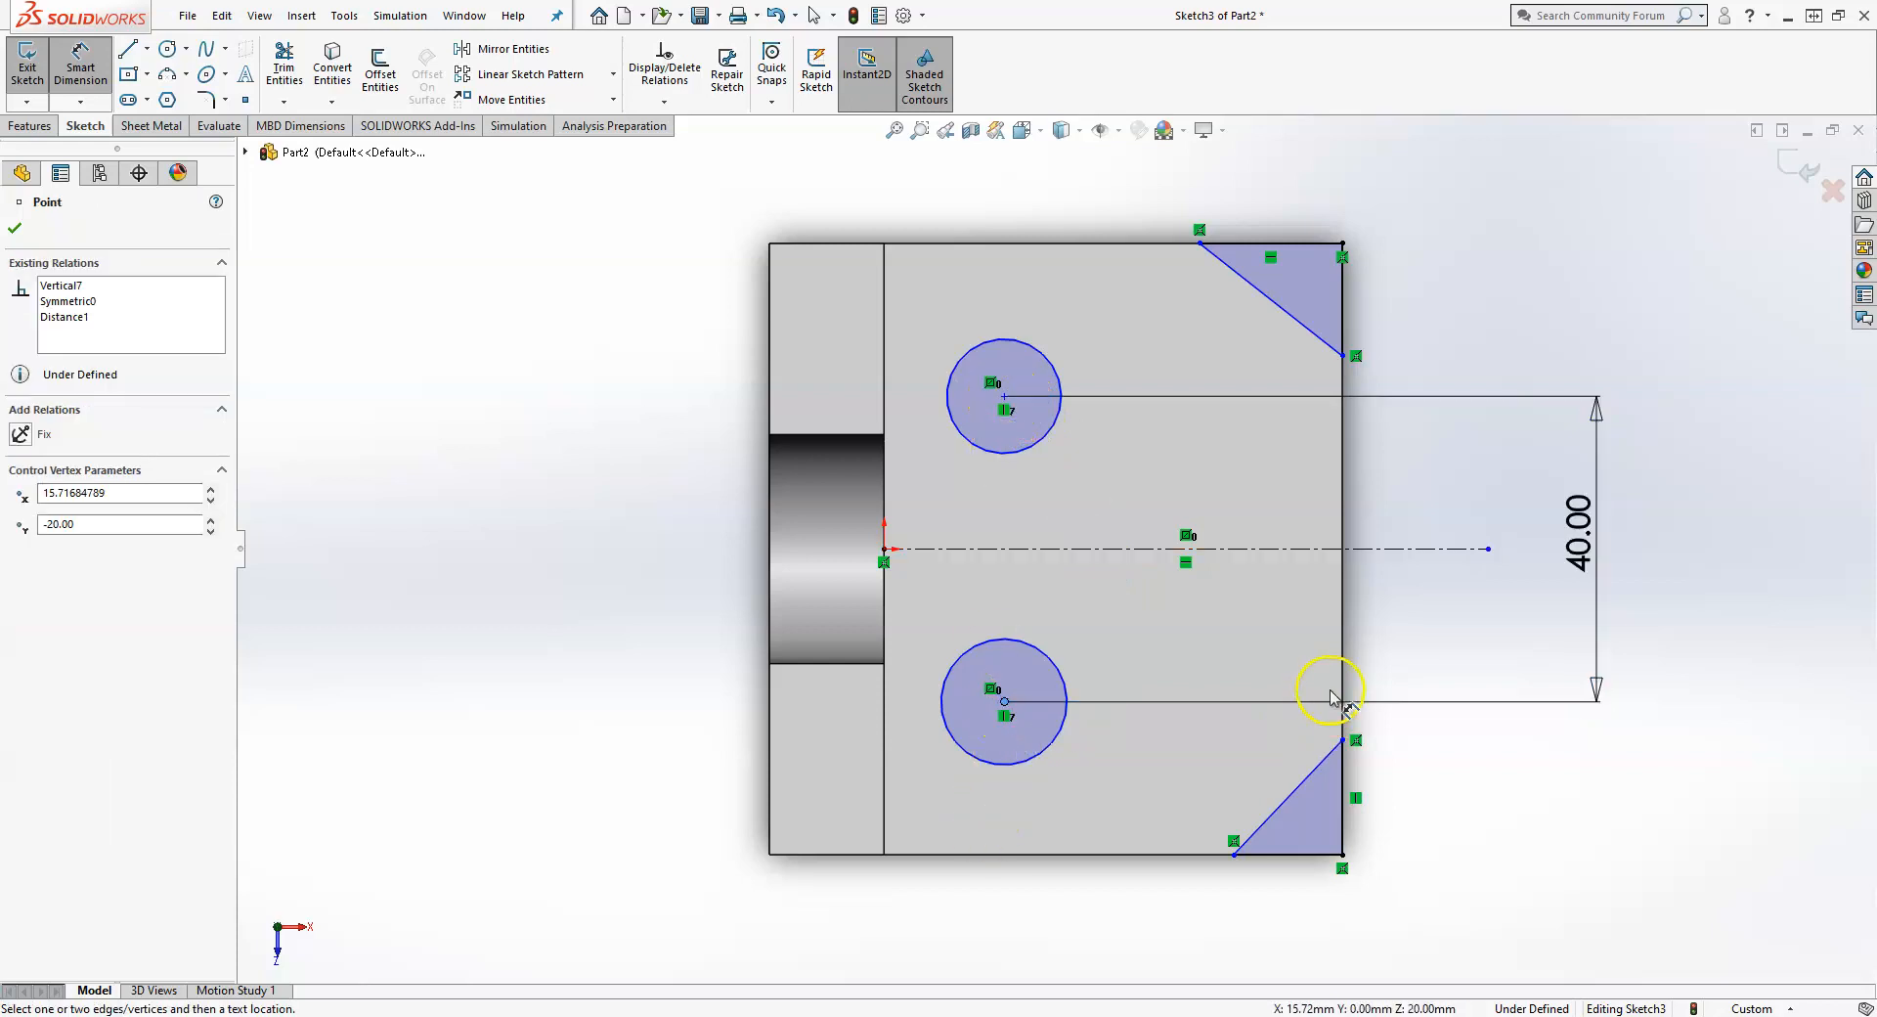
left_click(1344, 676)
left_click(1215, 934)
type("40")
key("Return")
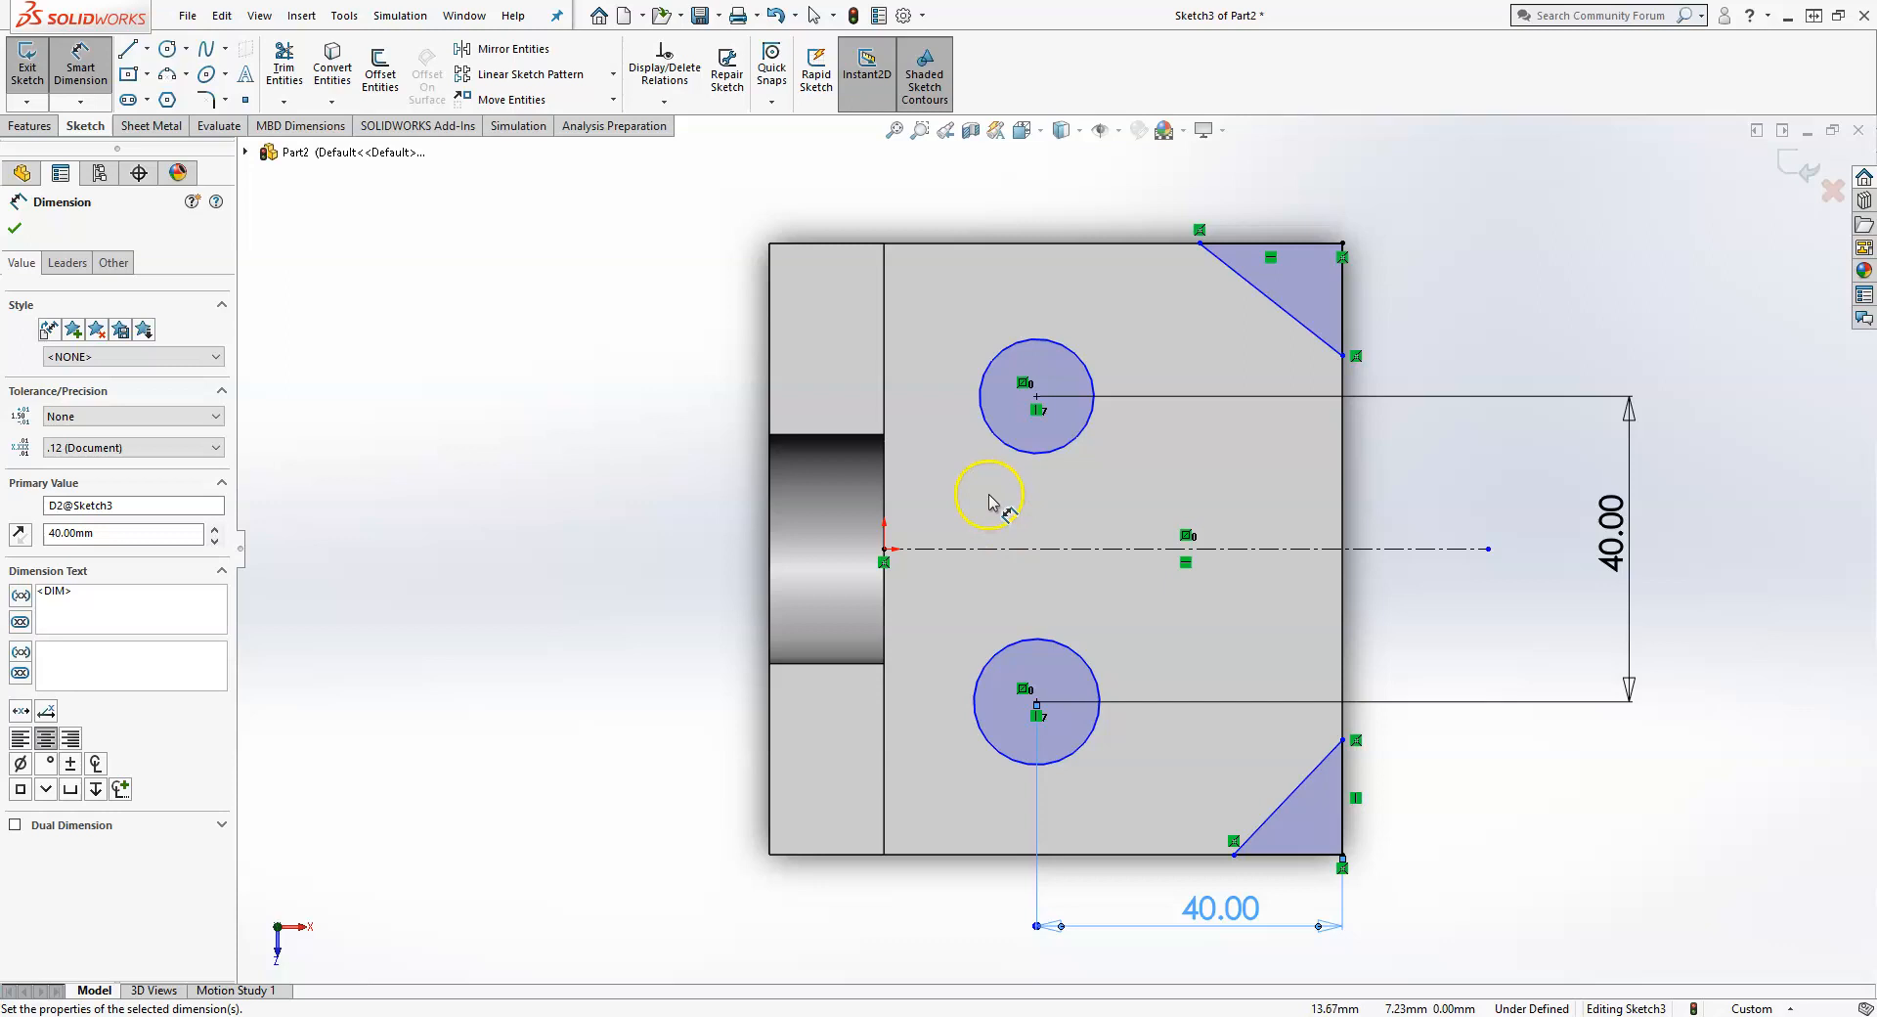
- Dimension the lower circle and set its diameter to 20 mm
left_click(994, 753)
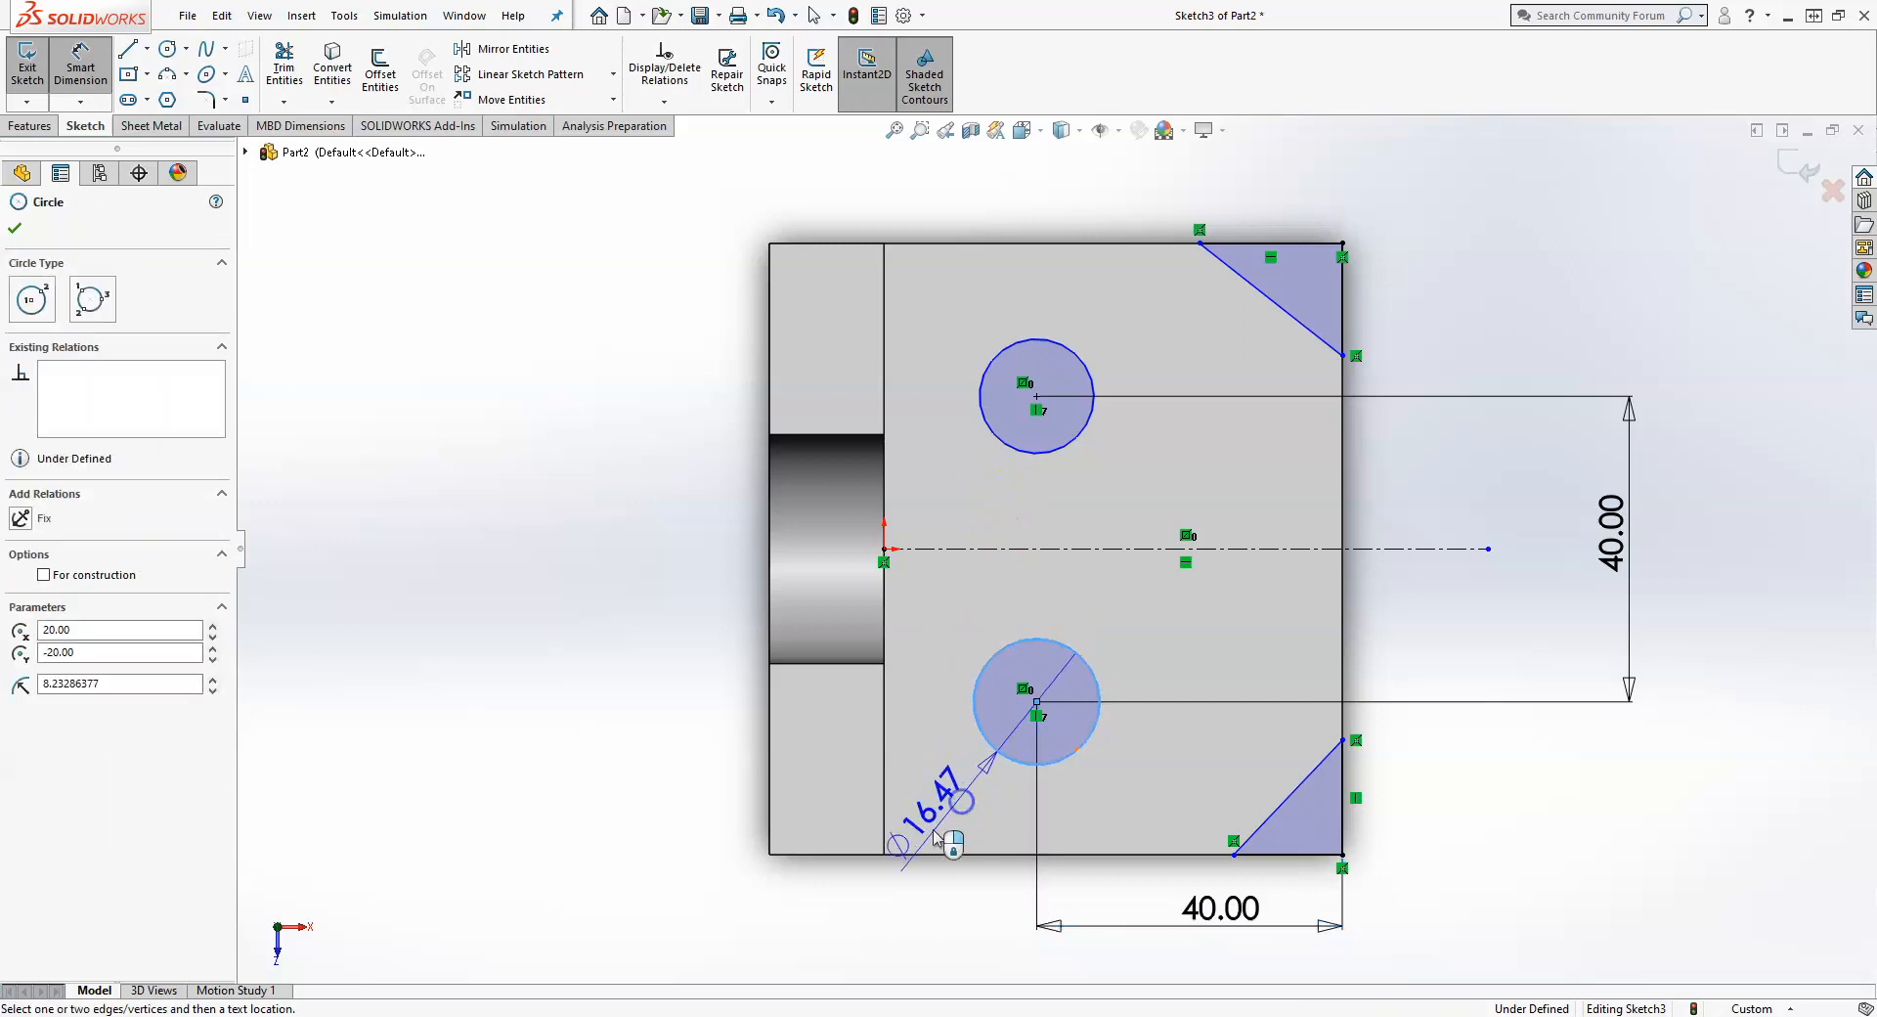
left_click(844, 933)
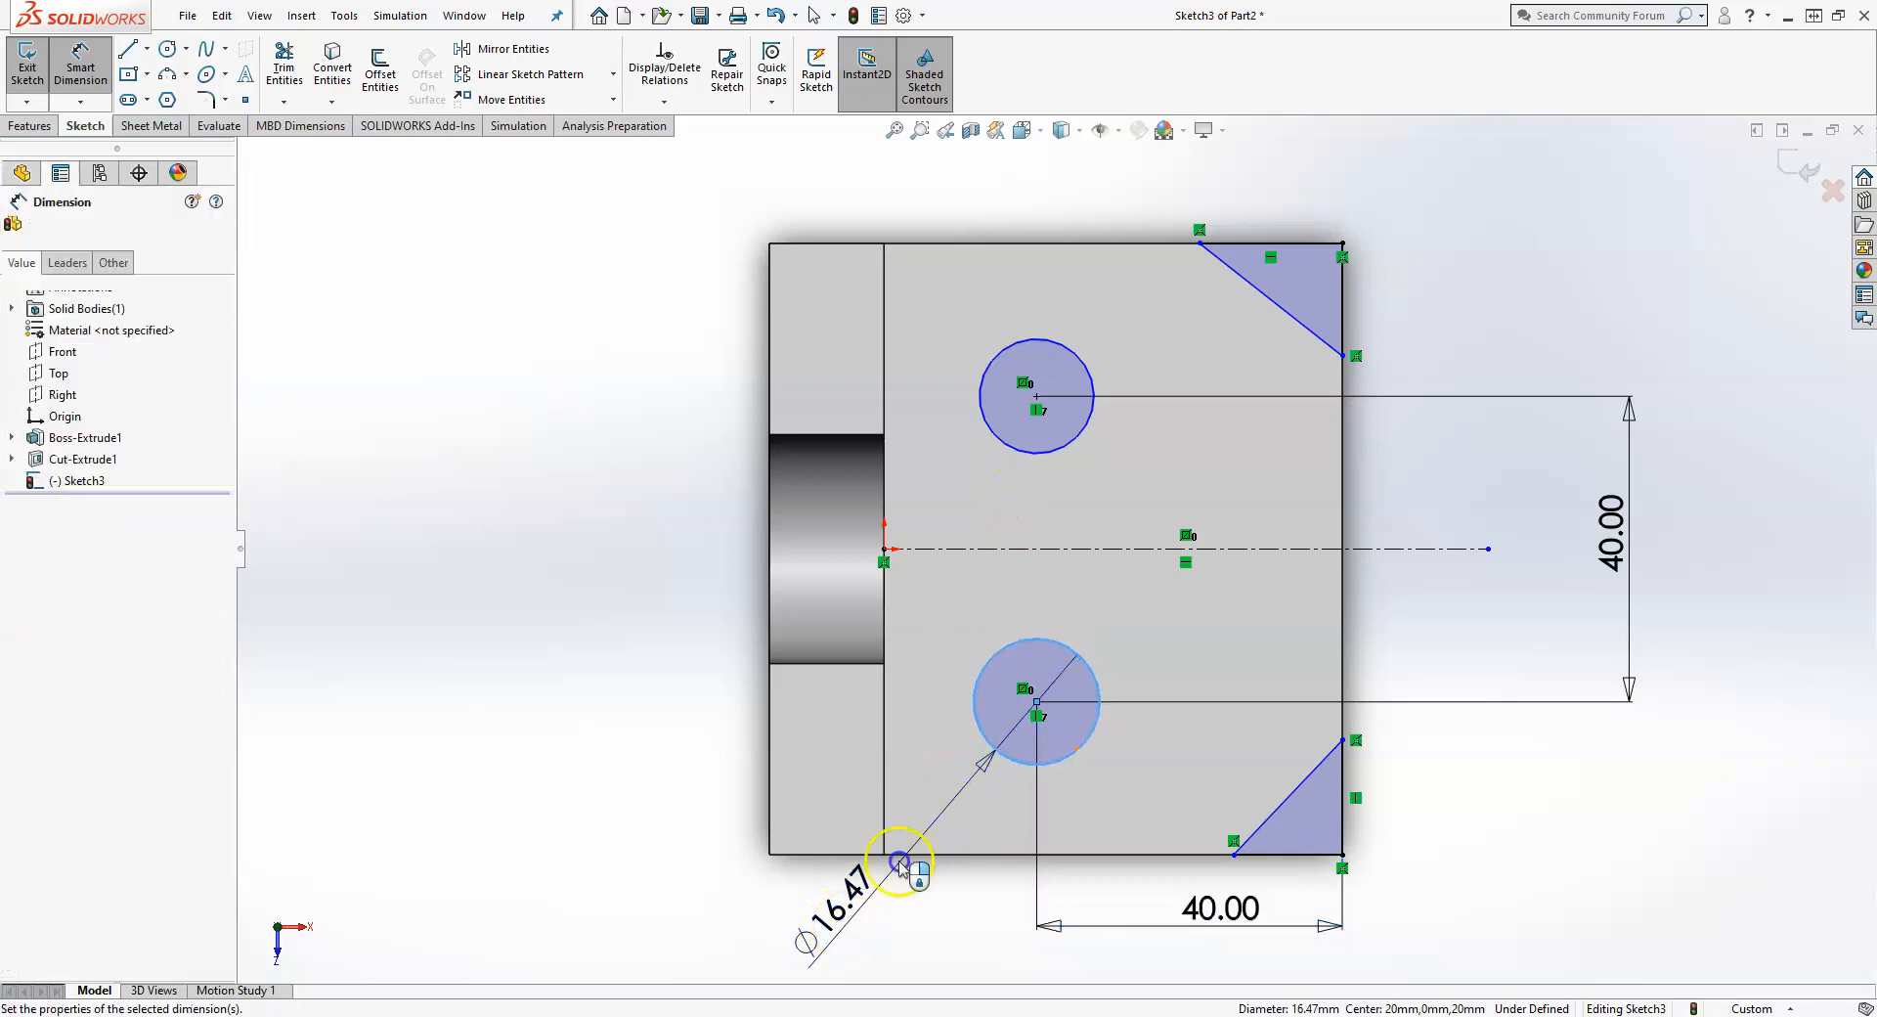
type("20")
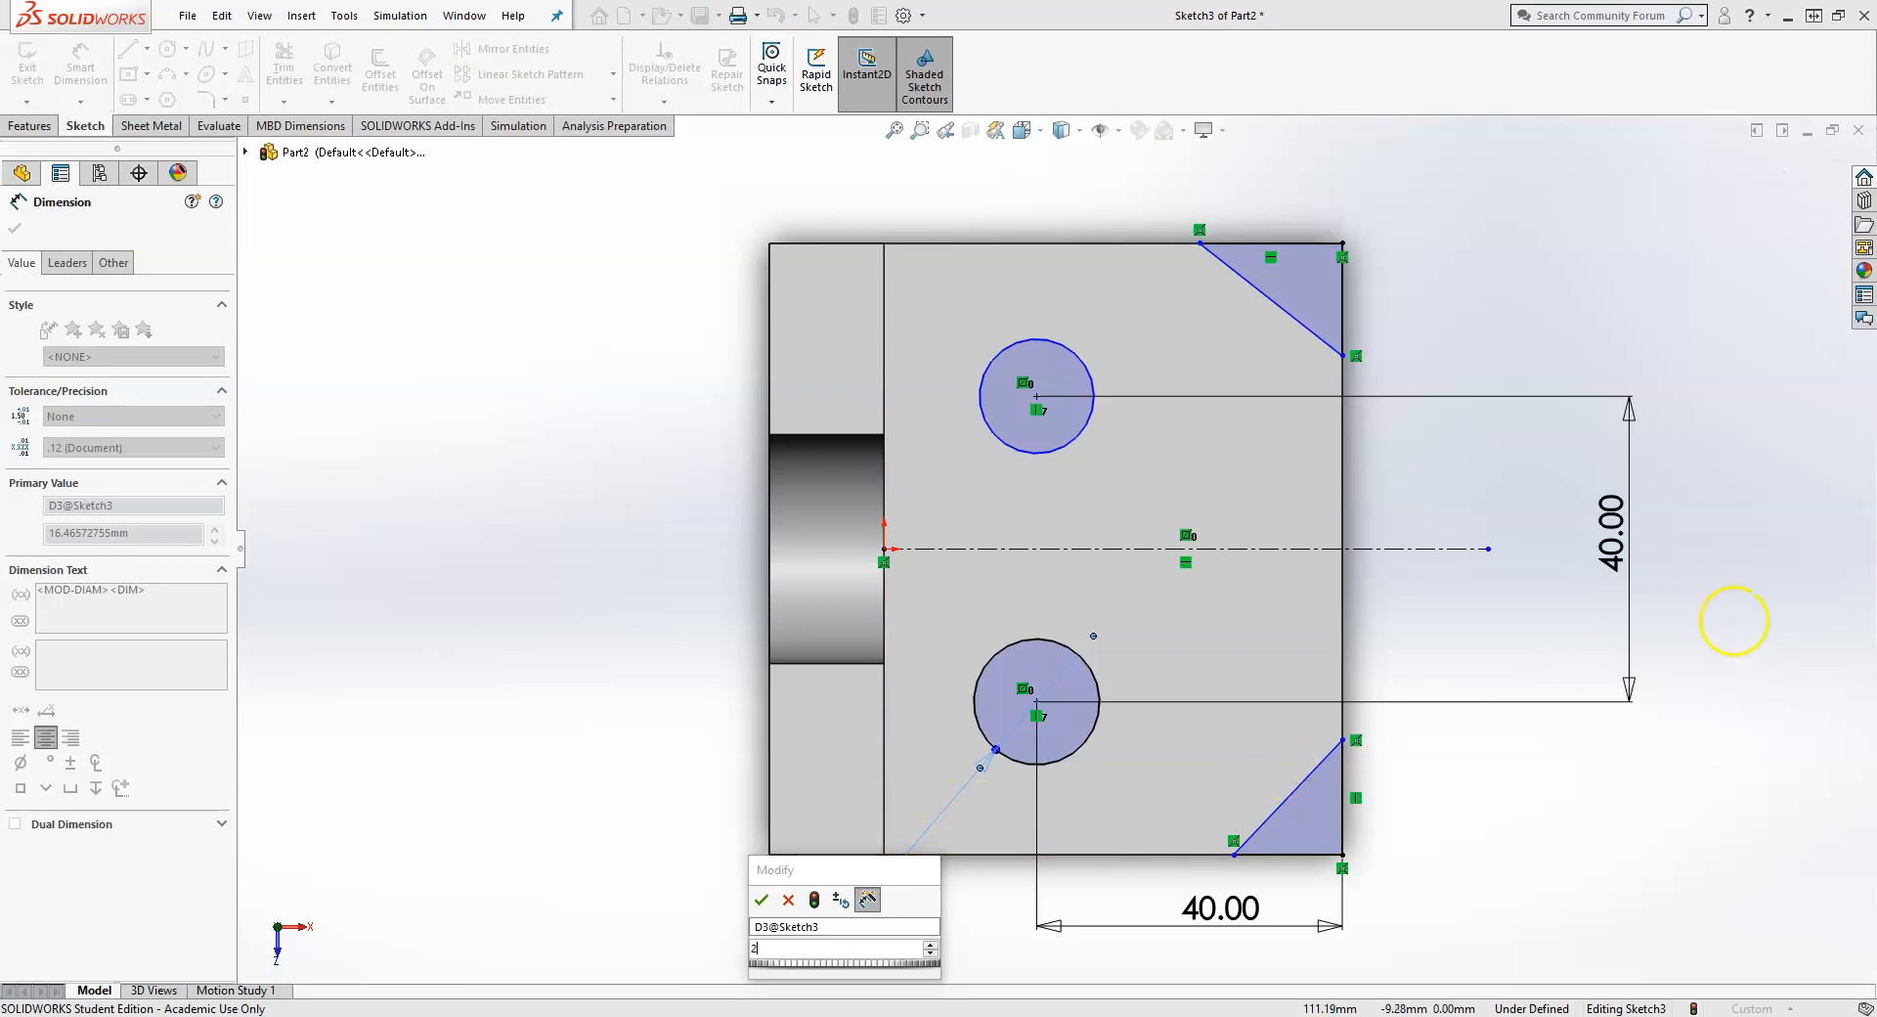
key("Return")
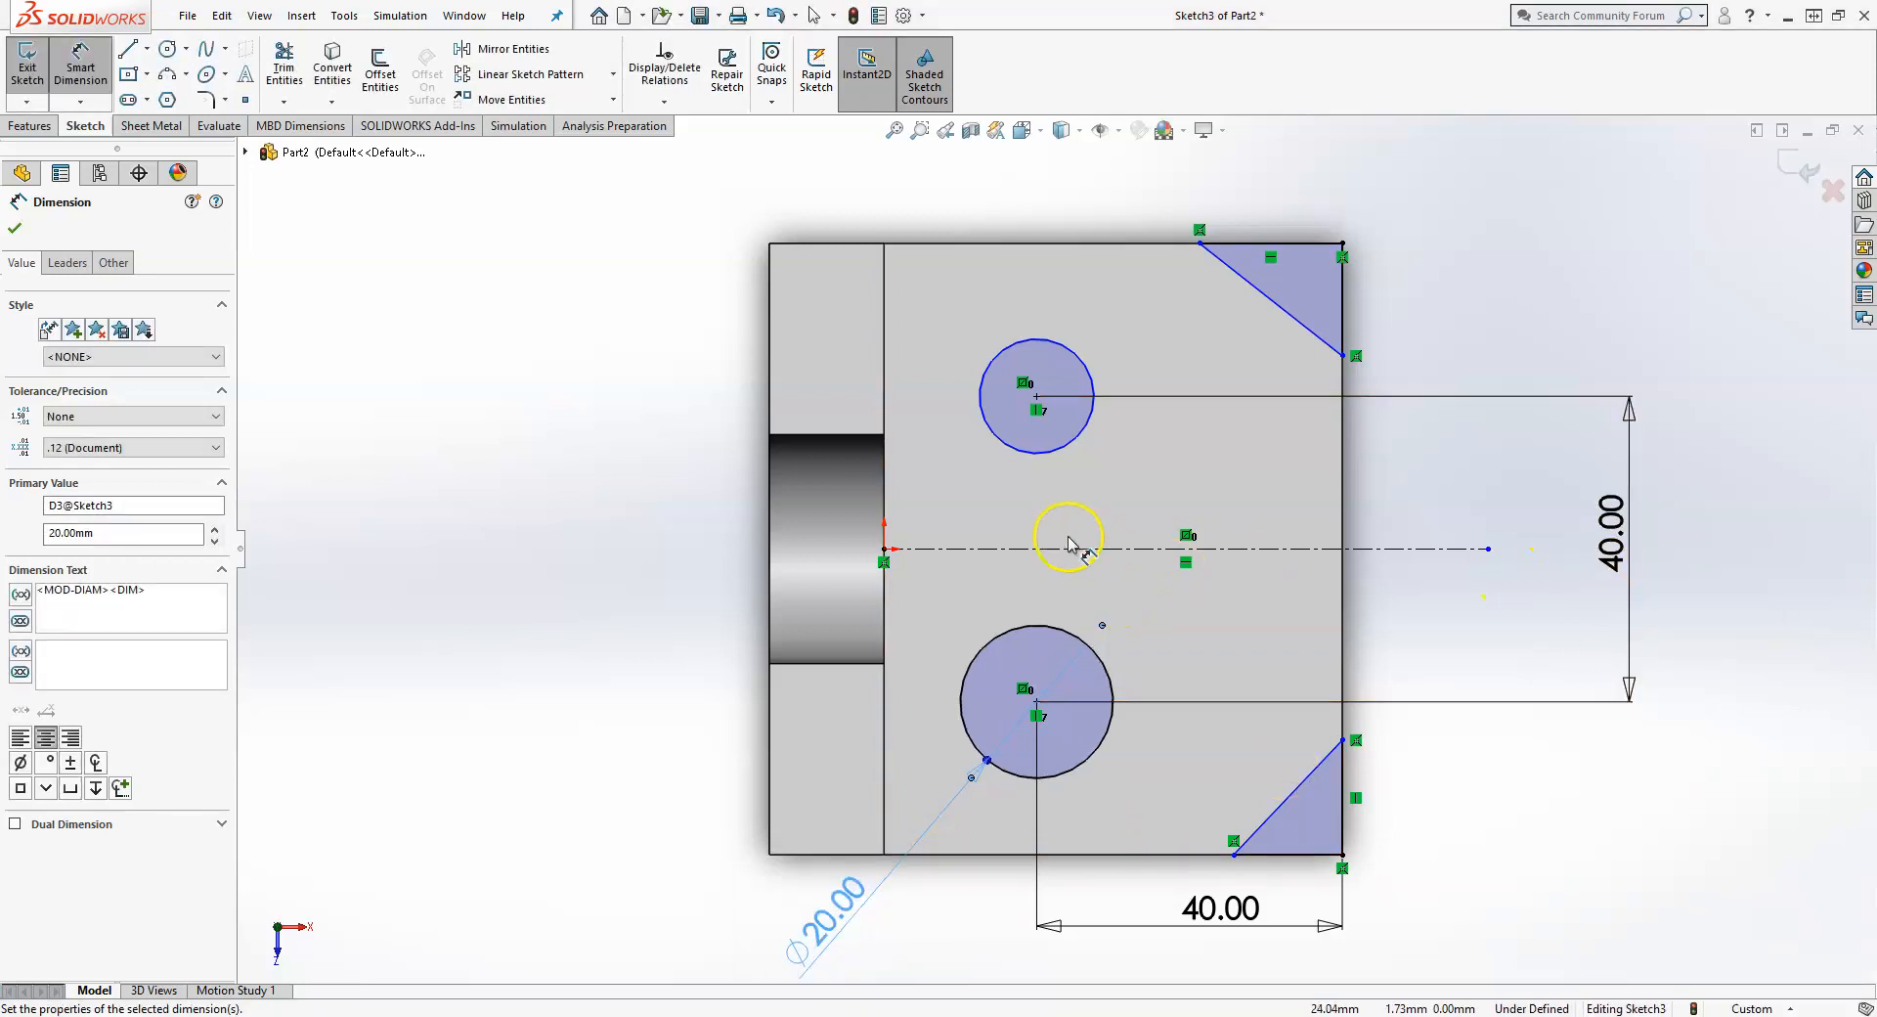
key("Escape")
- Enlarge the upper circle to about 28 mm diameter and add an Equal relation between it and the lower circle
left_click_drag(1014, 352, 977, 310)
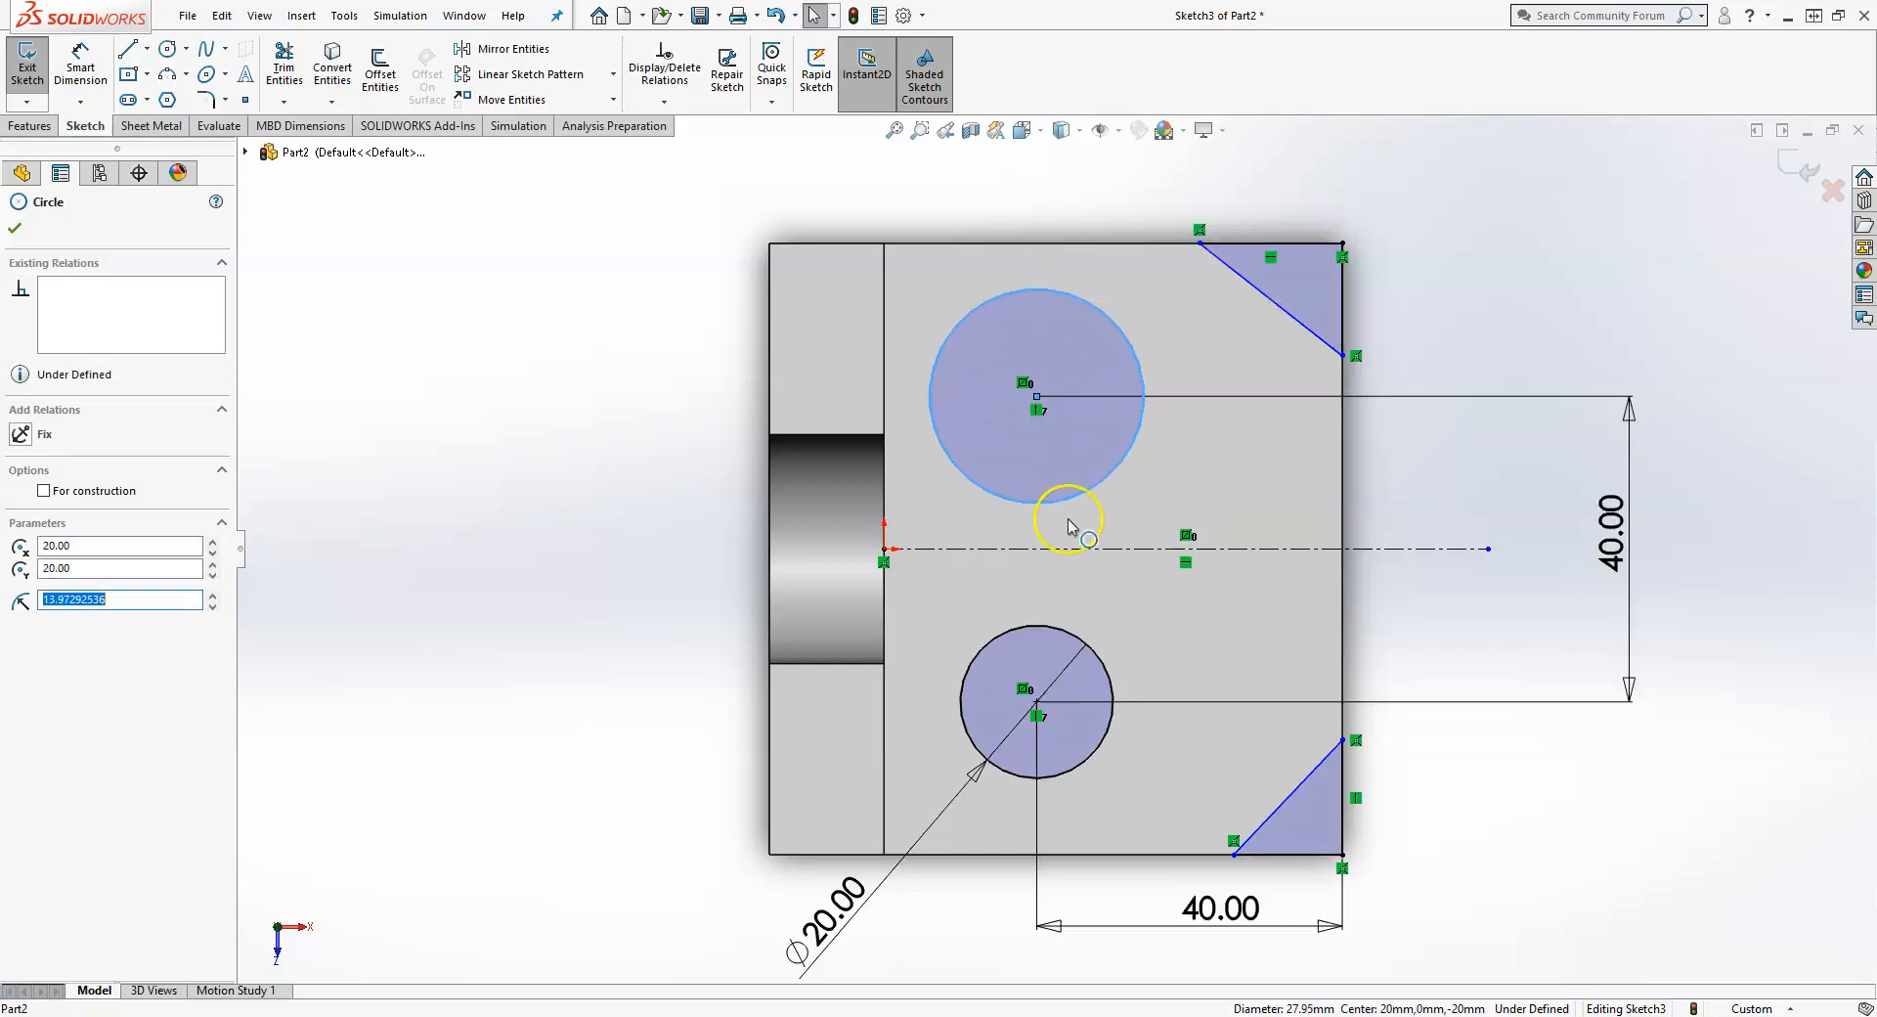
left_click(1352, 282)
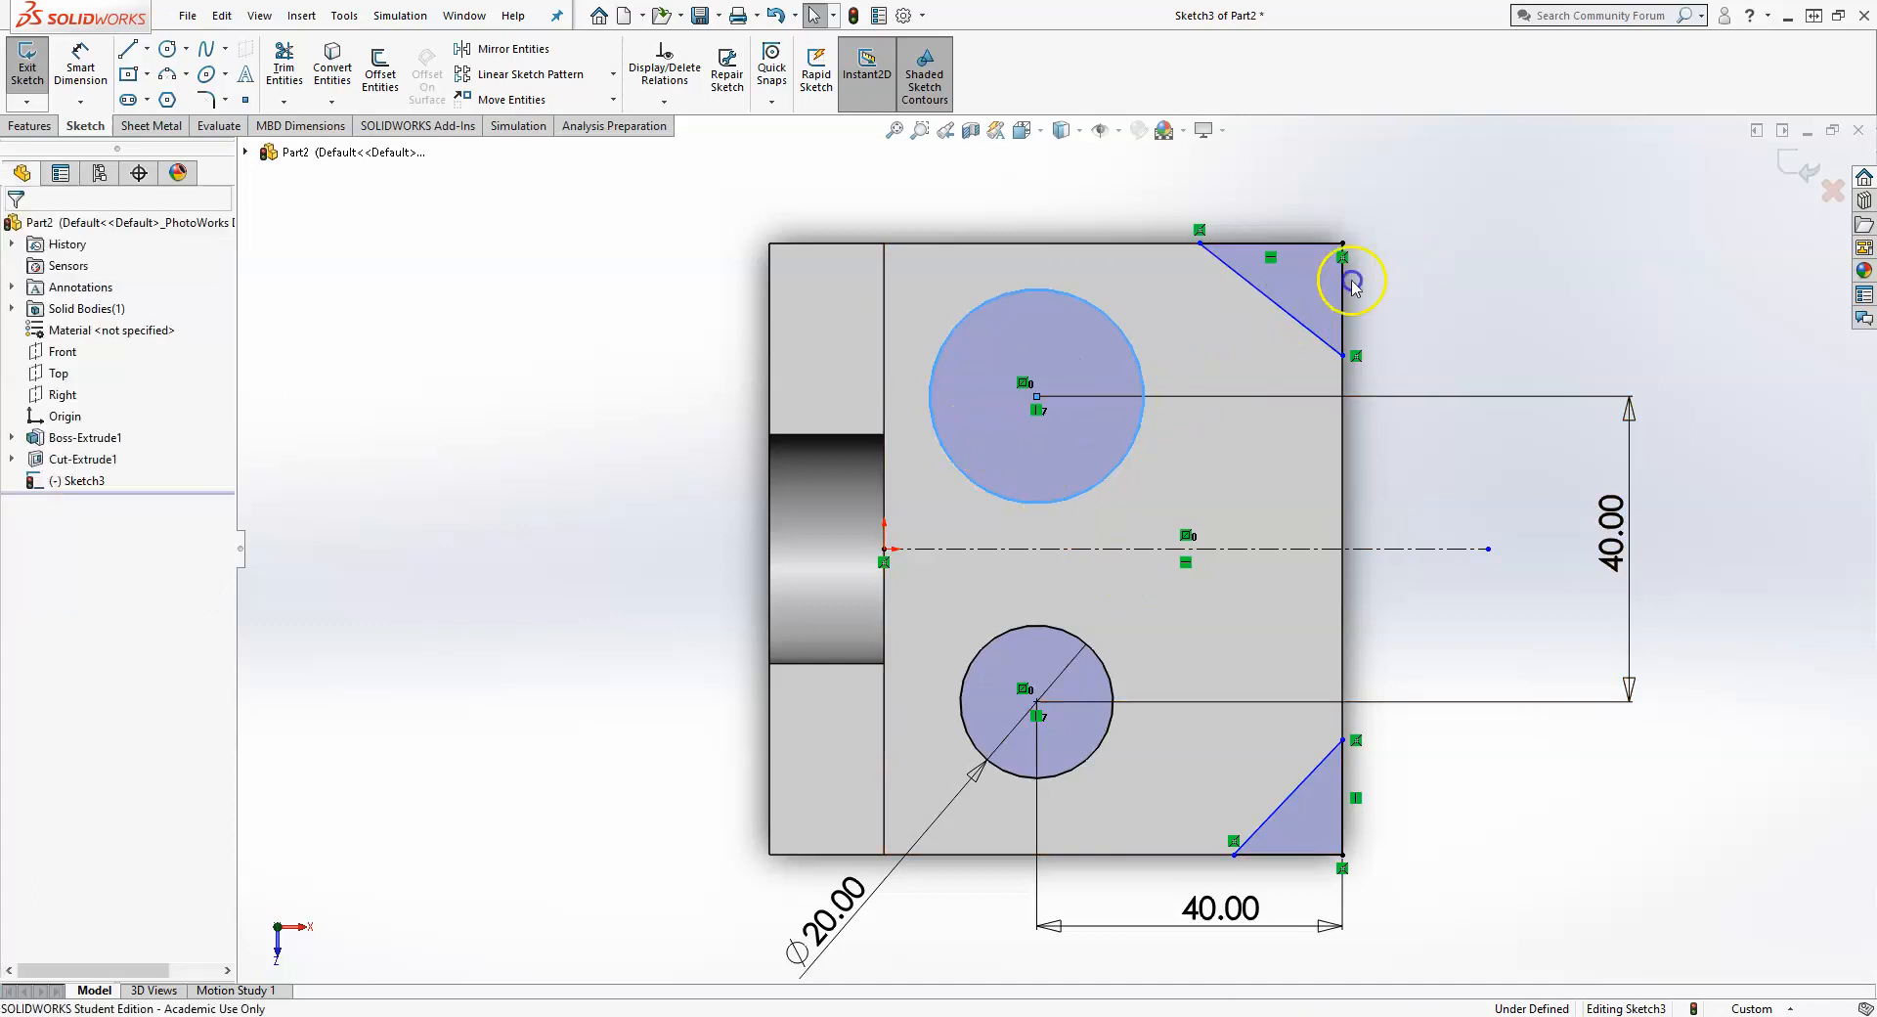
left_click(1108, 486)
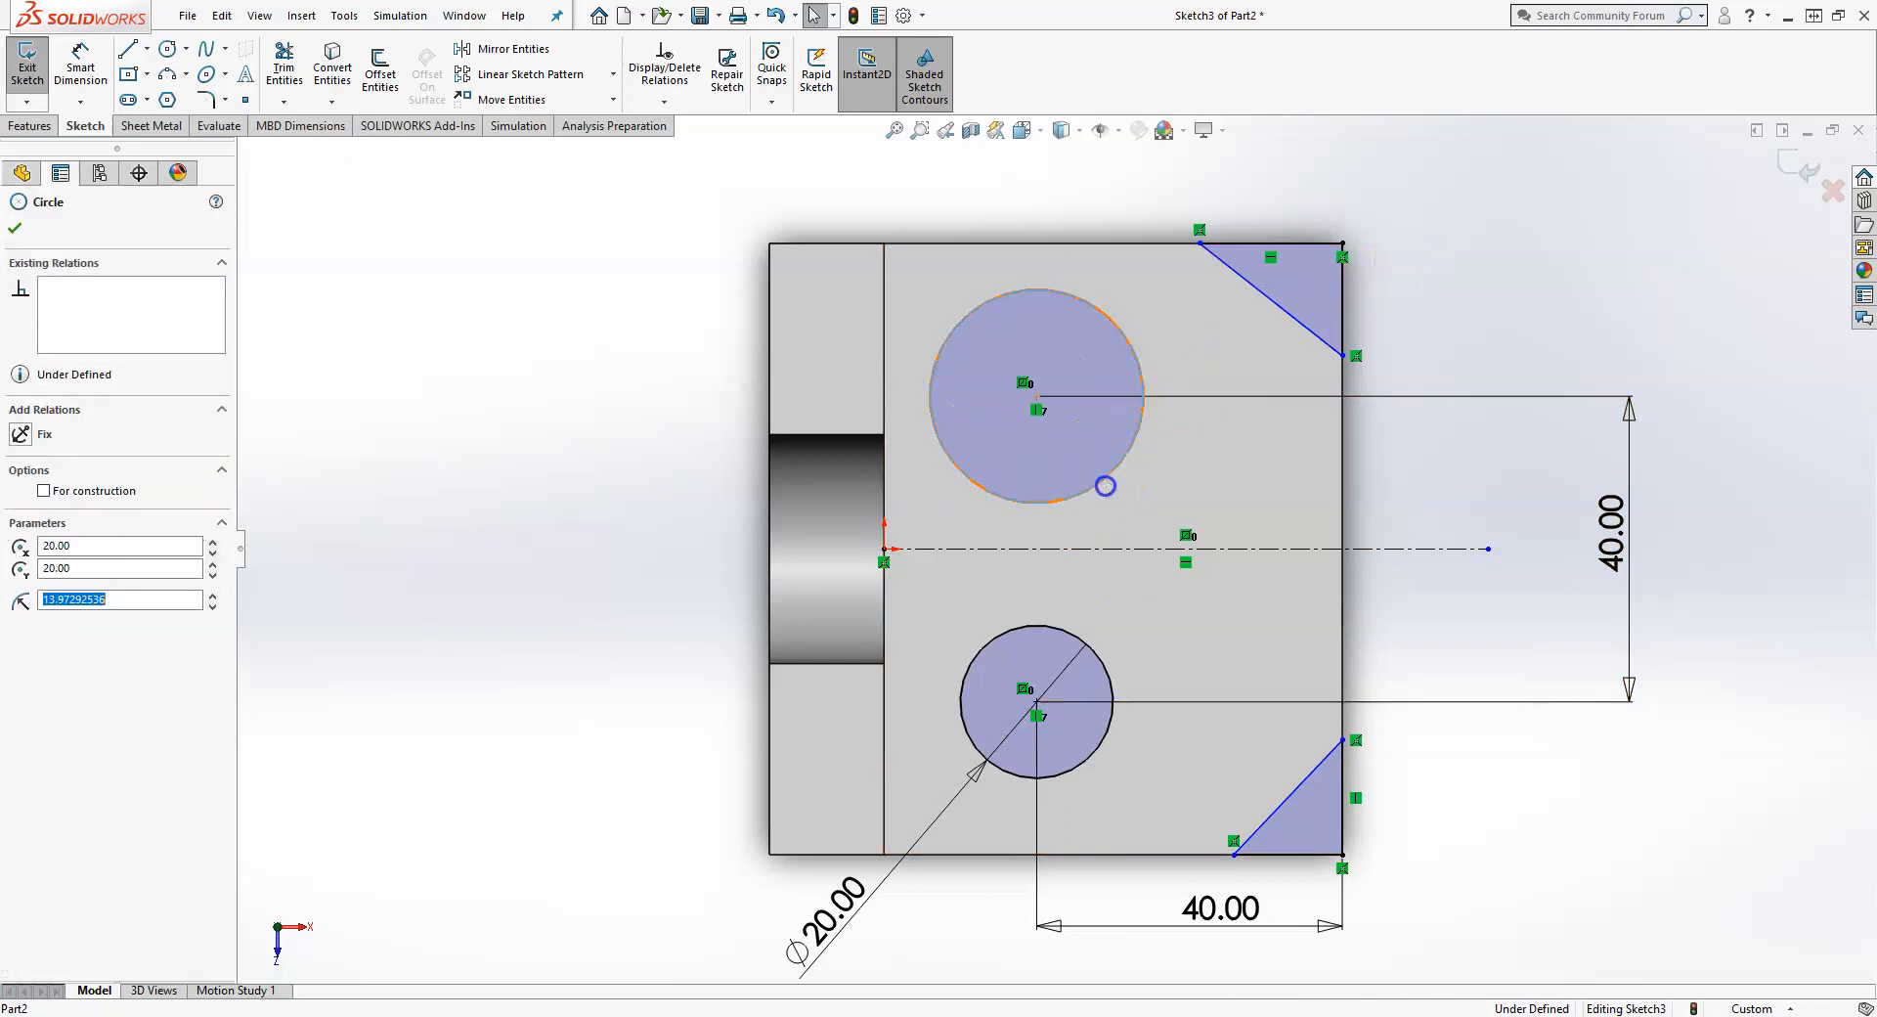
left_click(1061, 635, "ctrl")
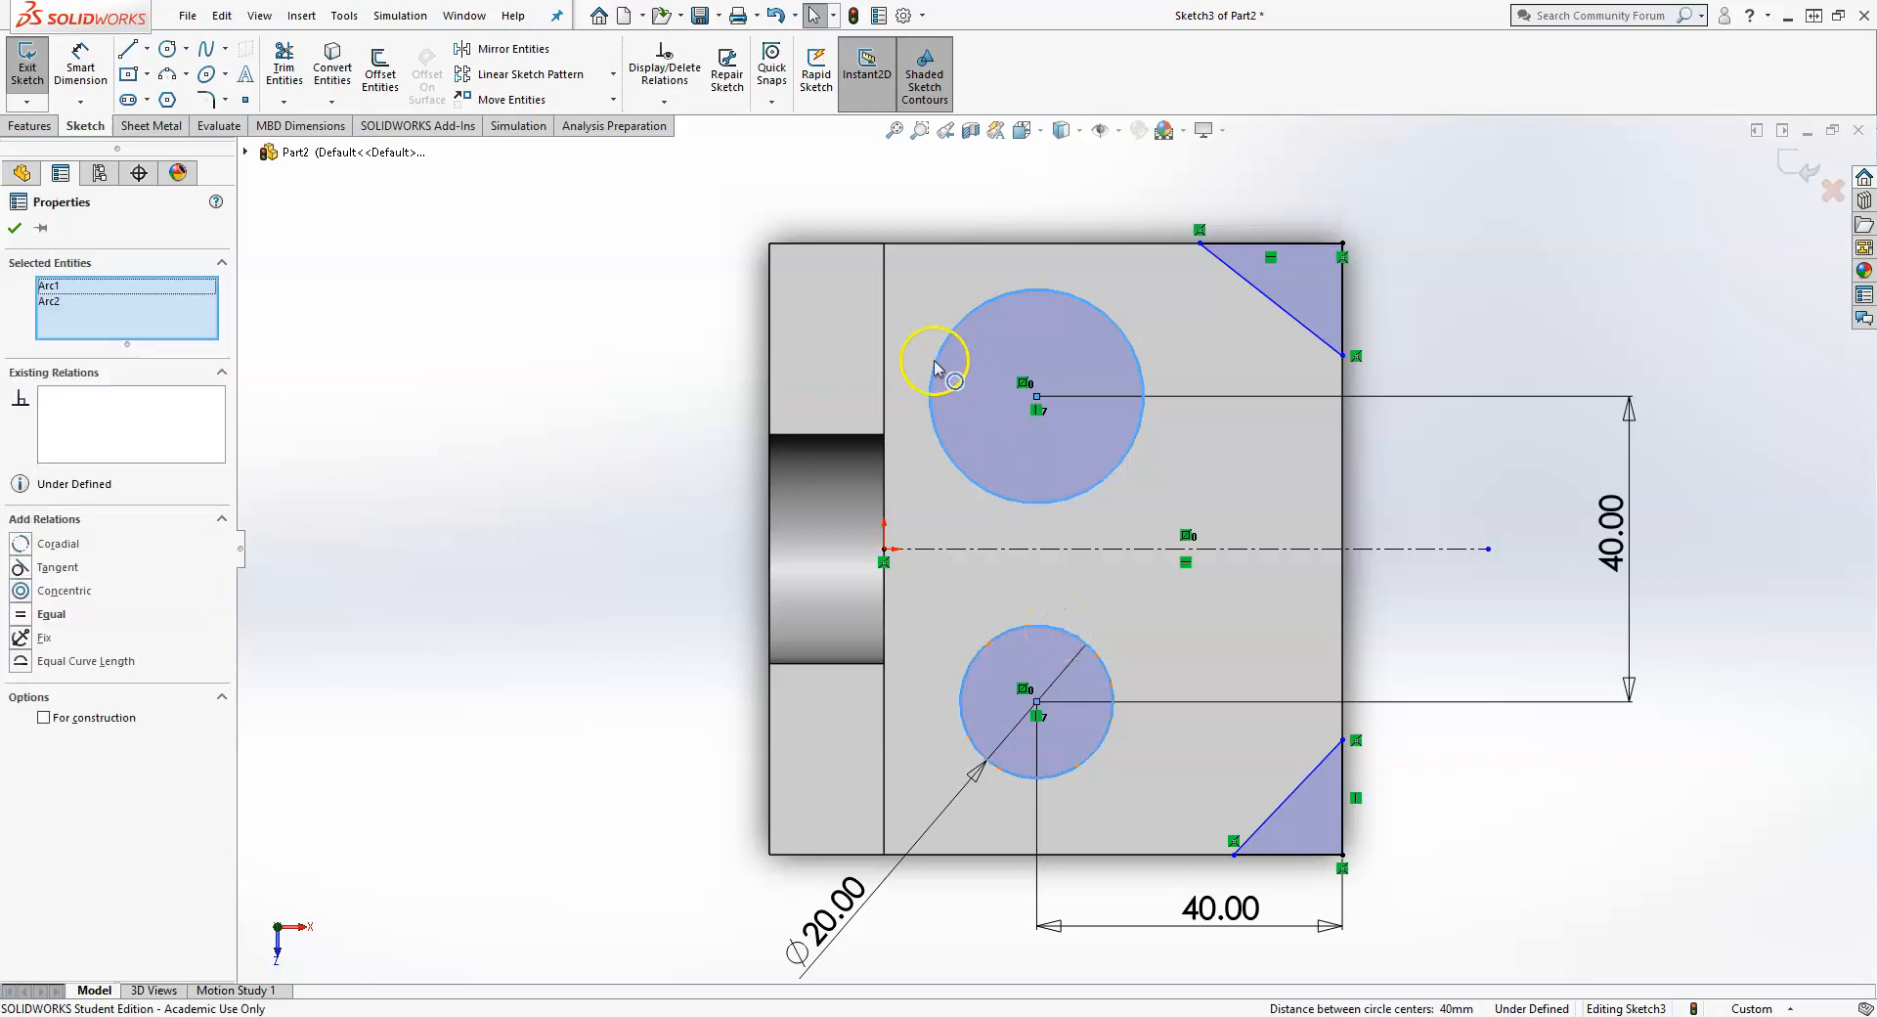
left_click(30, 616)
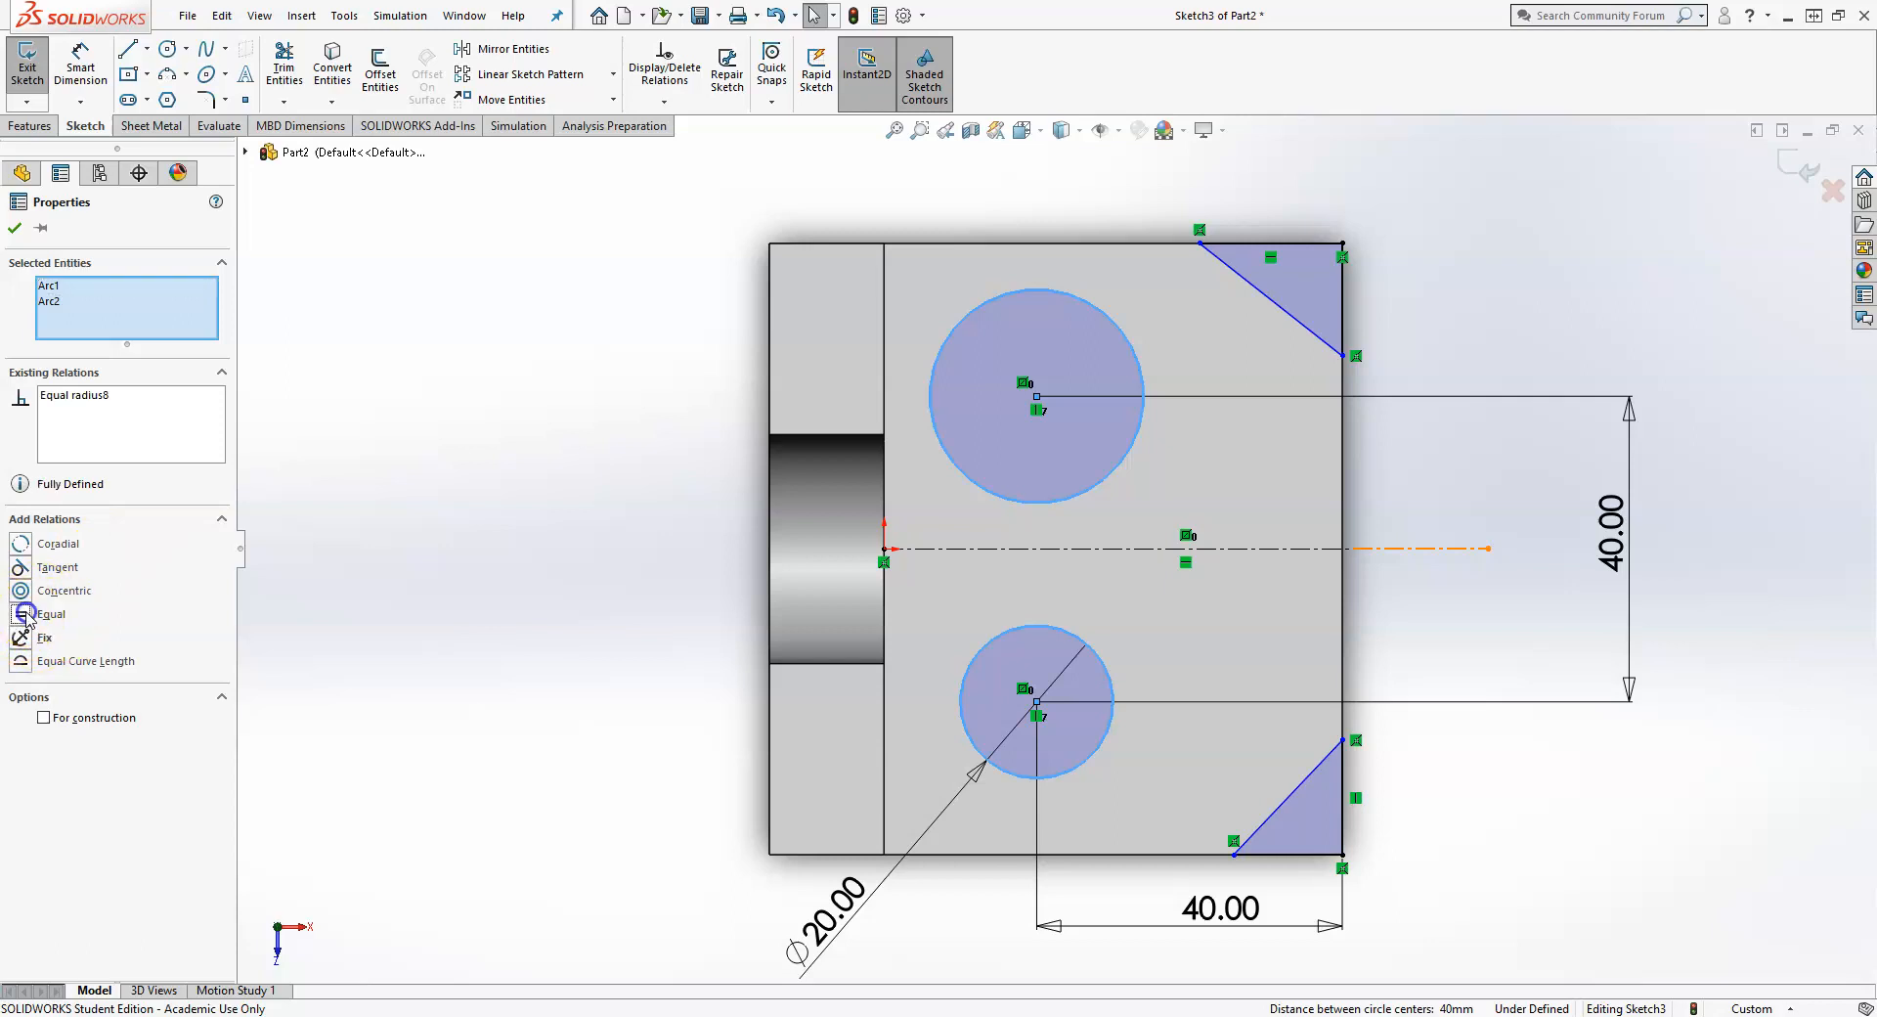
left_click(545, 548)
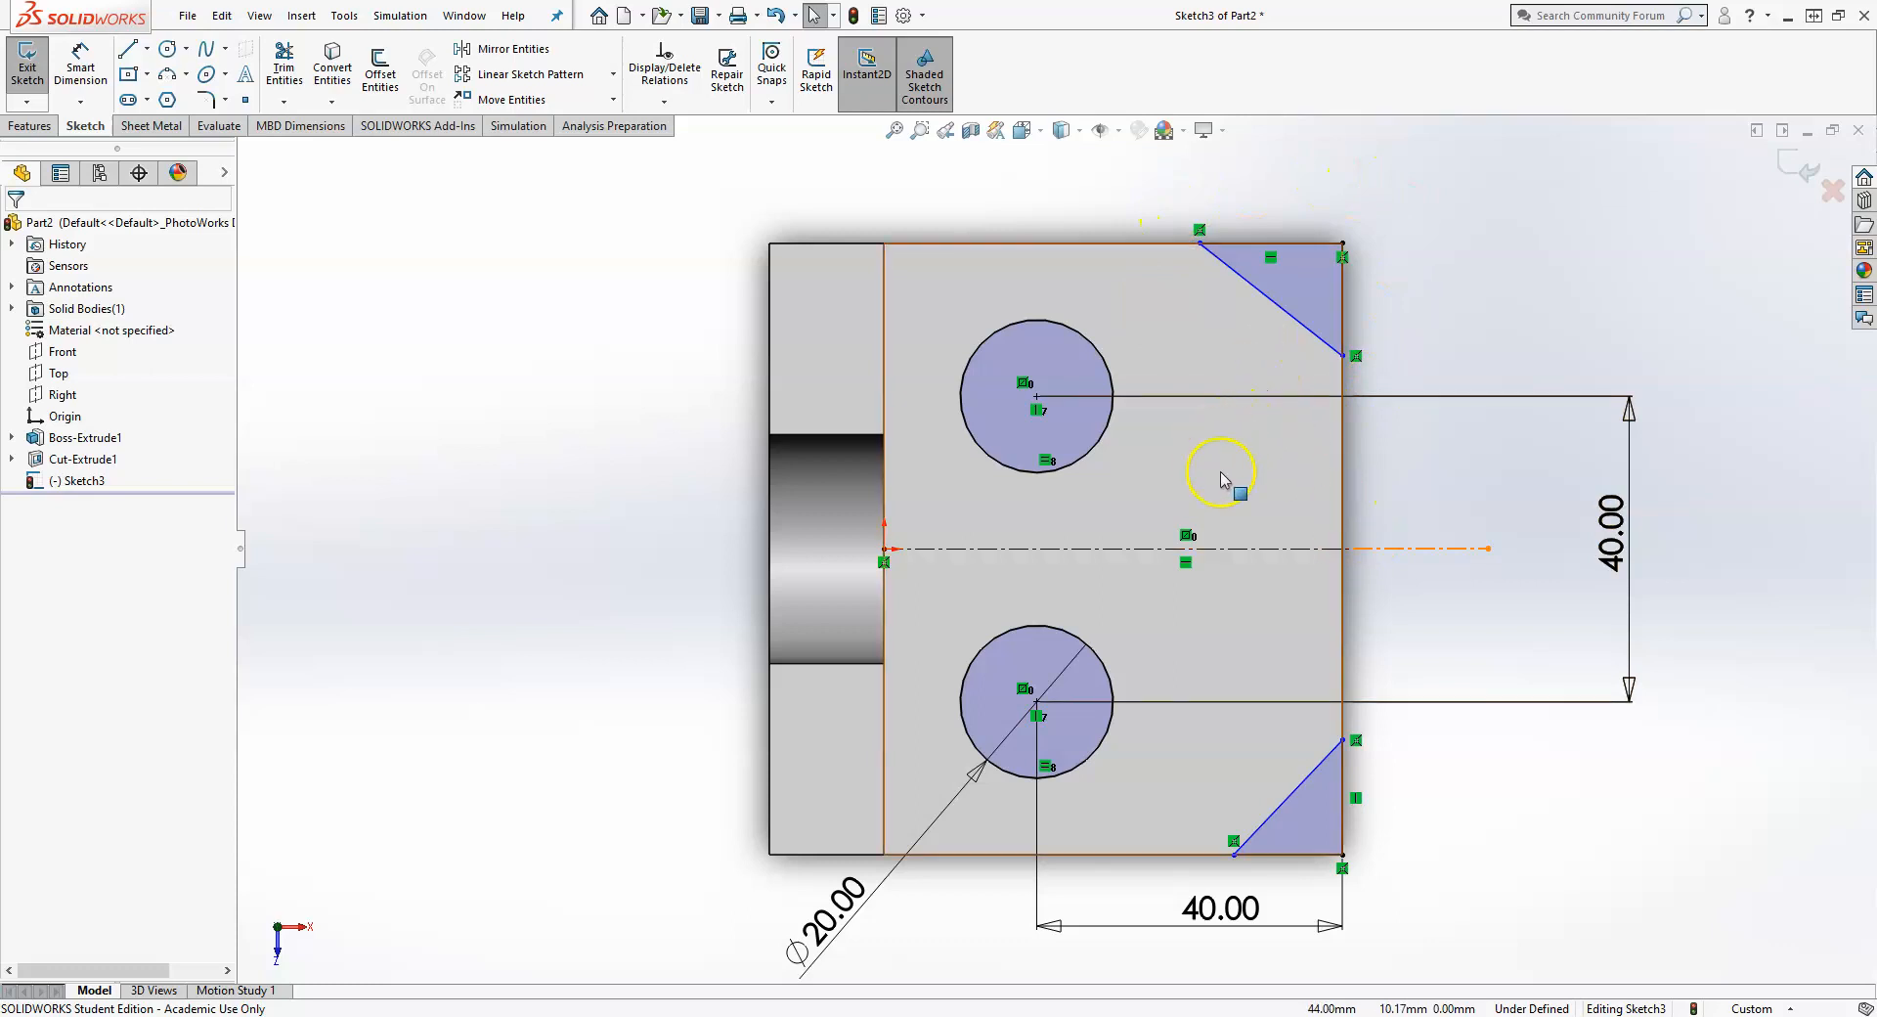
- Make the two slanted corner lines Symmetric about the centerline and move the lower line's outer-edge endpoint slightly towards the corner
left_click(1255, 286)
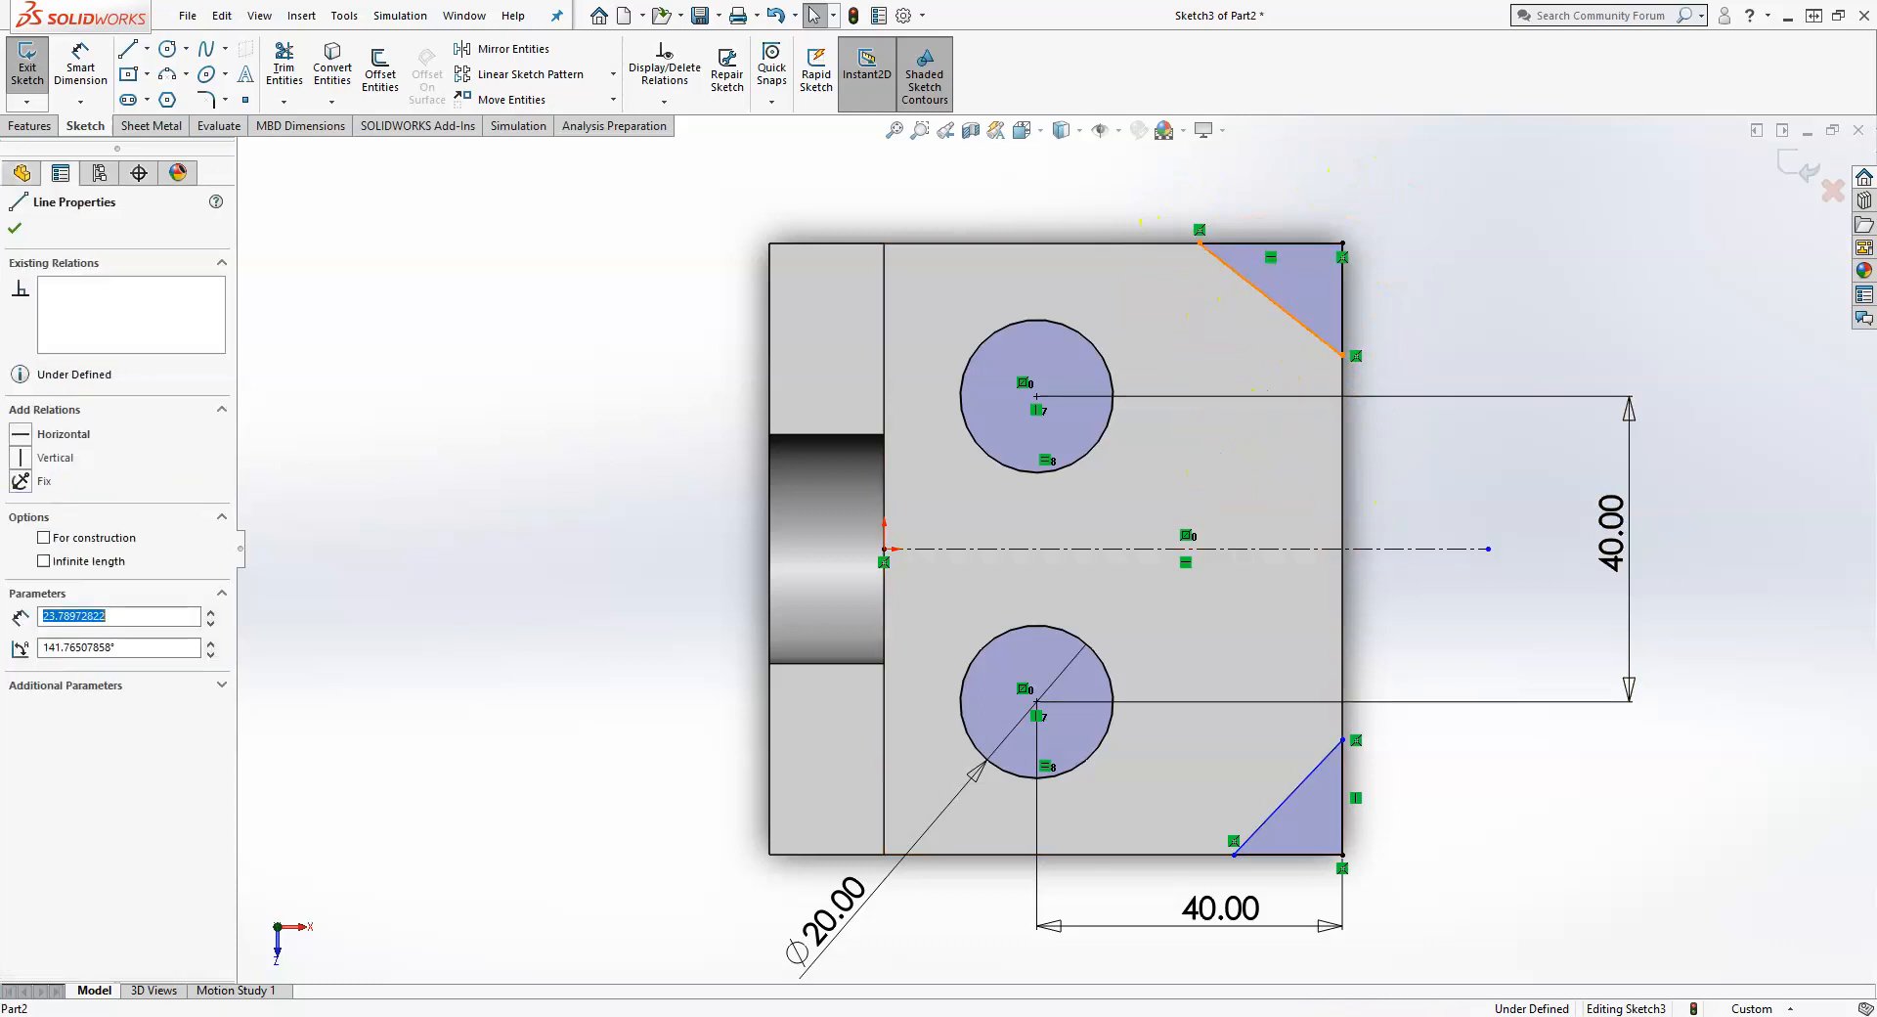
left_click(1288, 548, "ctrl")
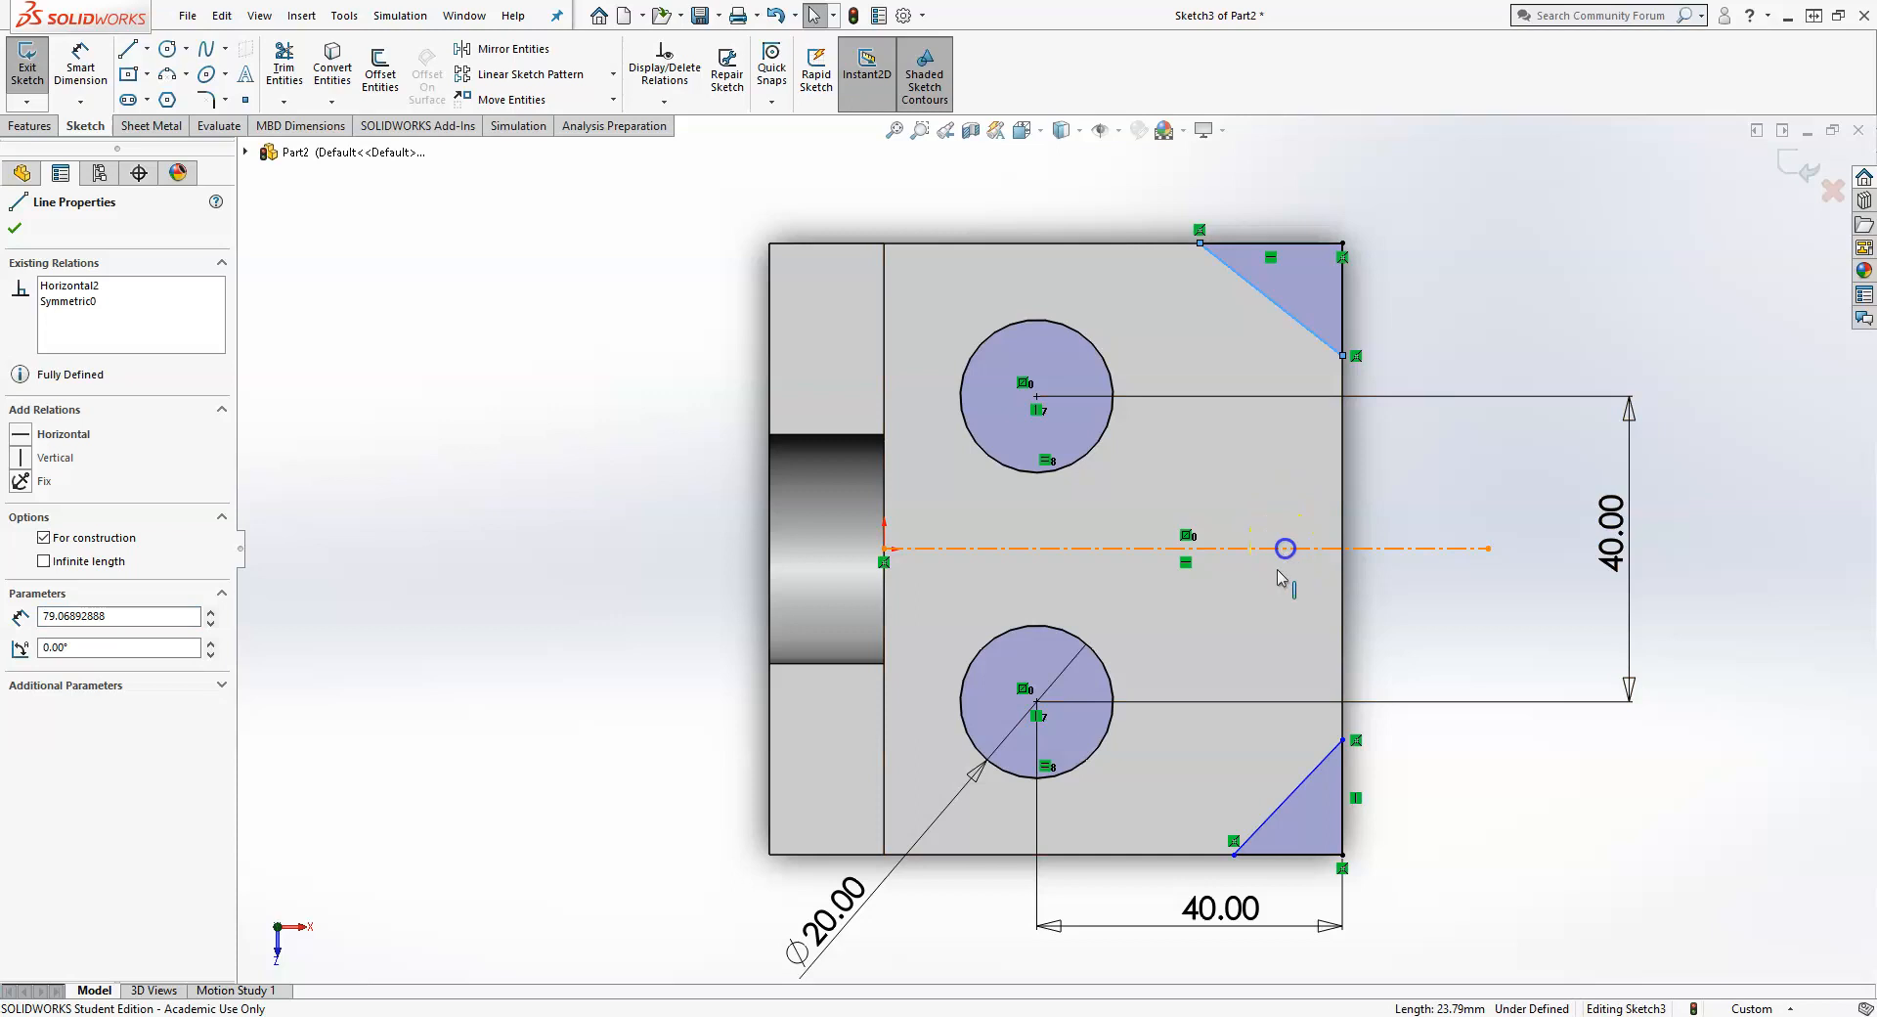
left_click(1307, 779, "ctrl")
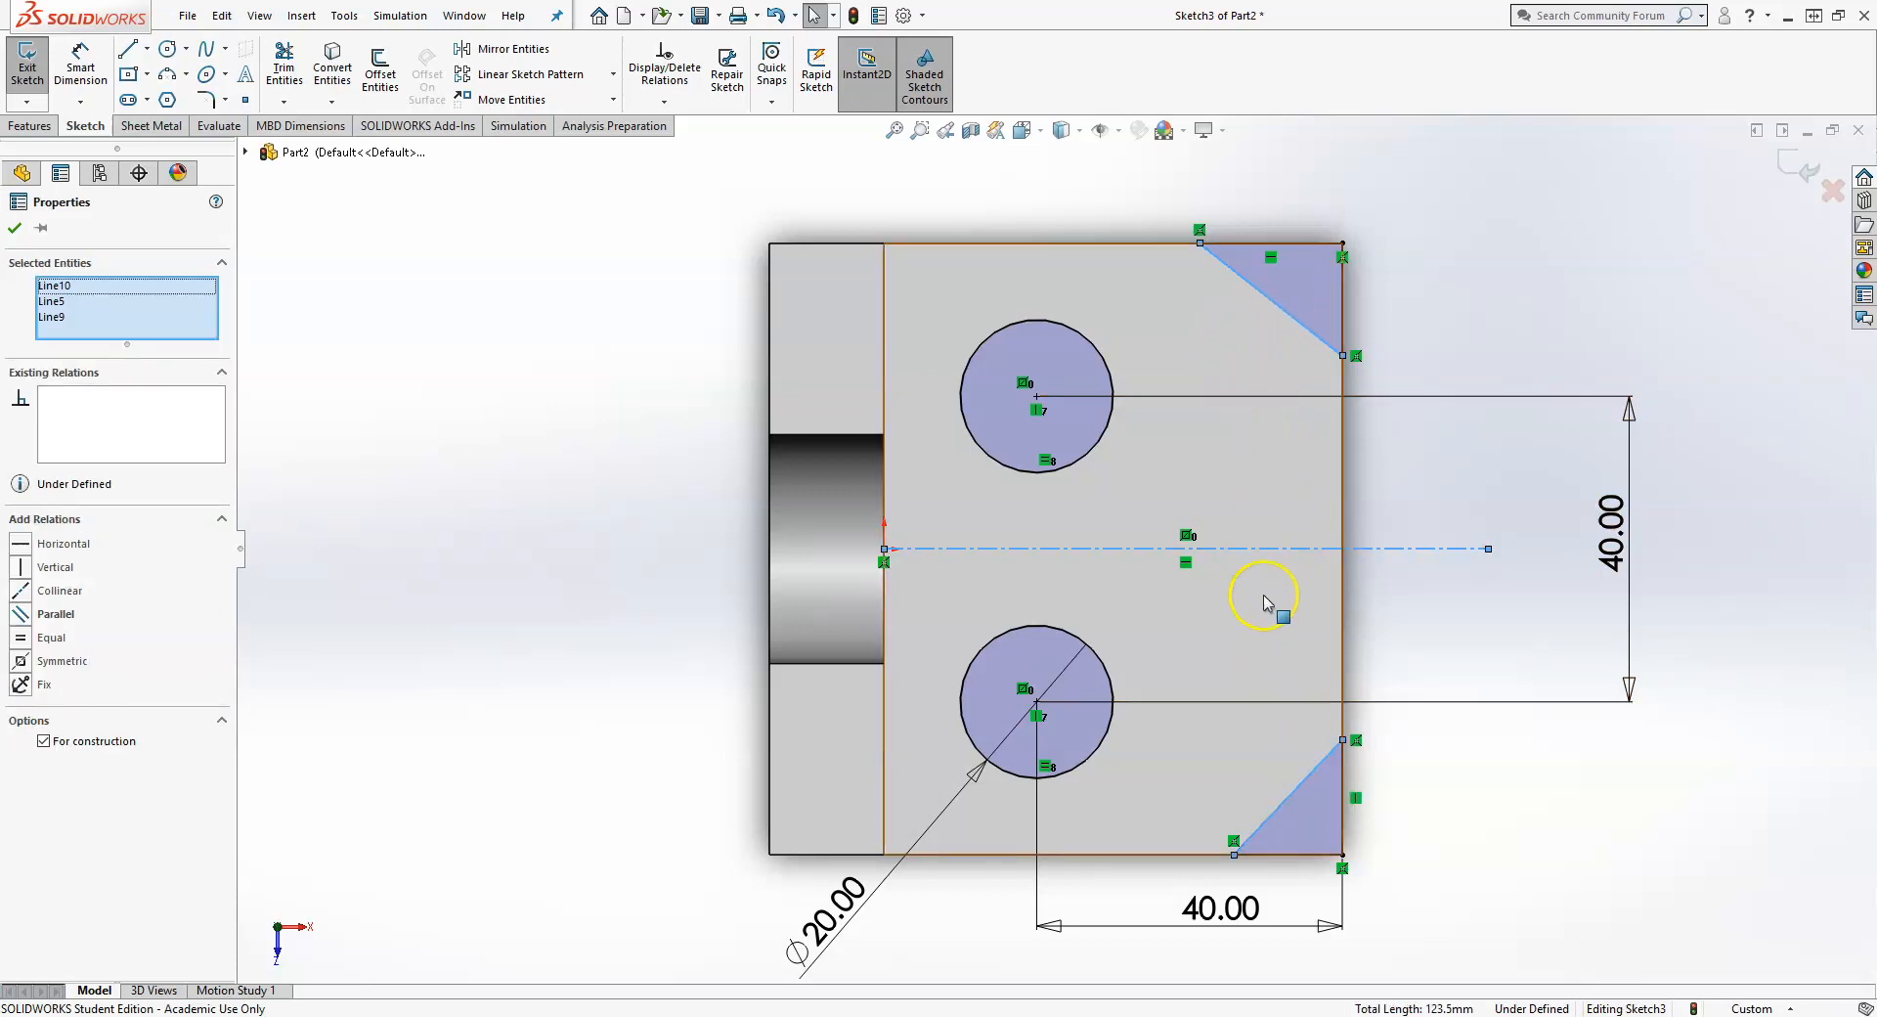
left_click(23, 662)
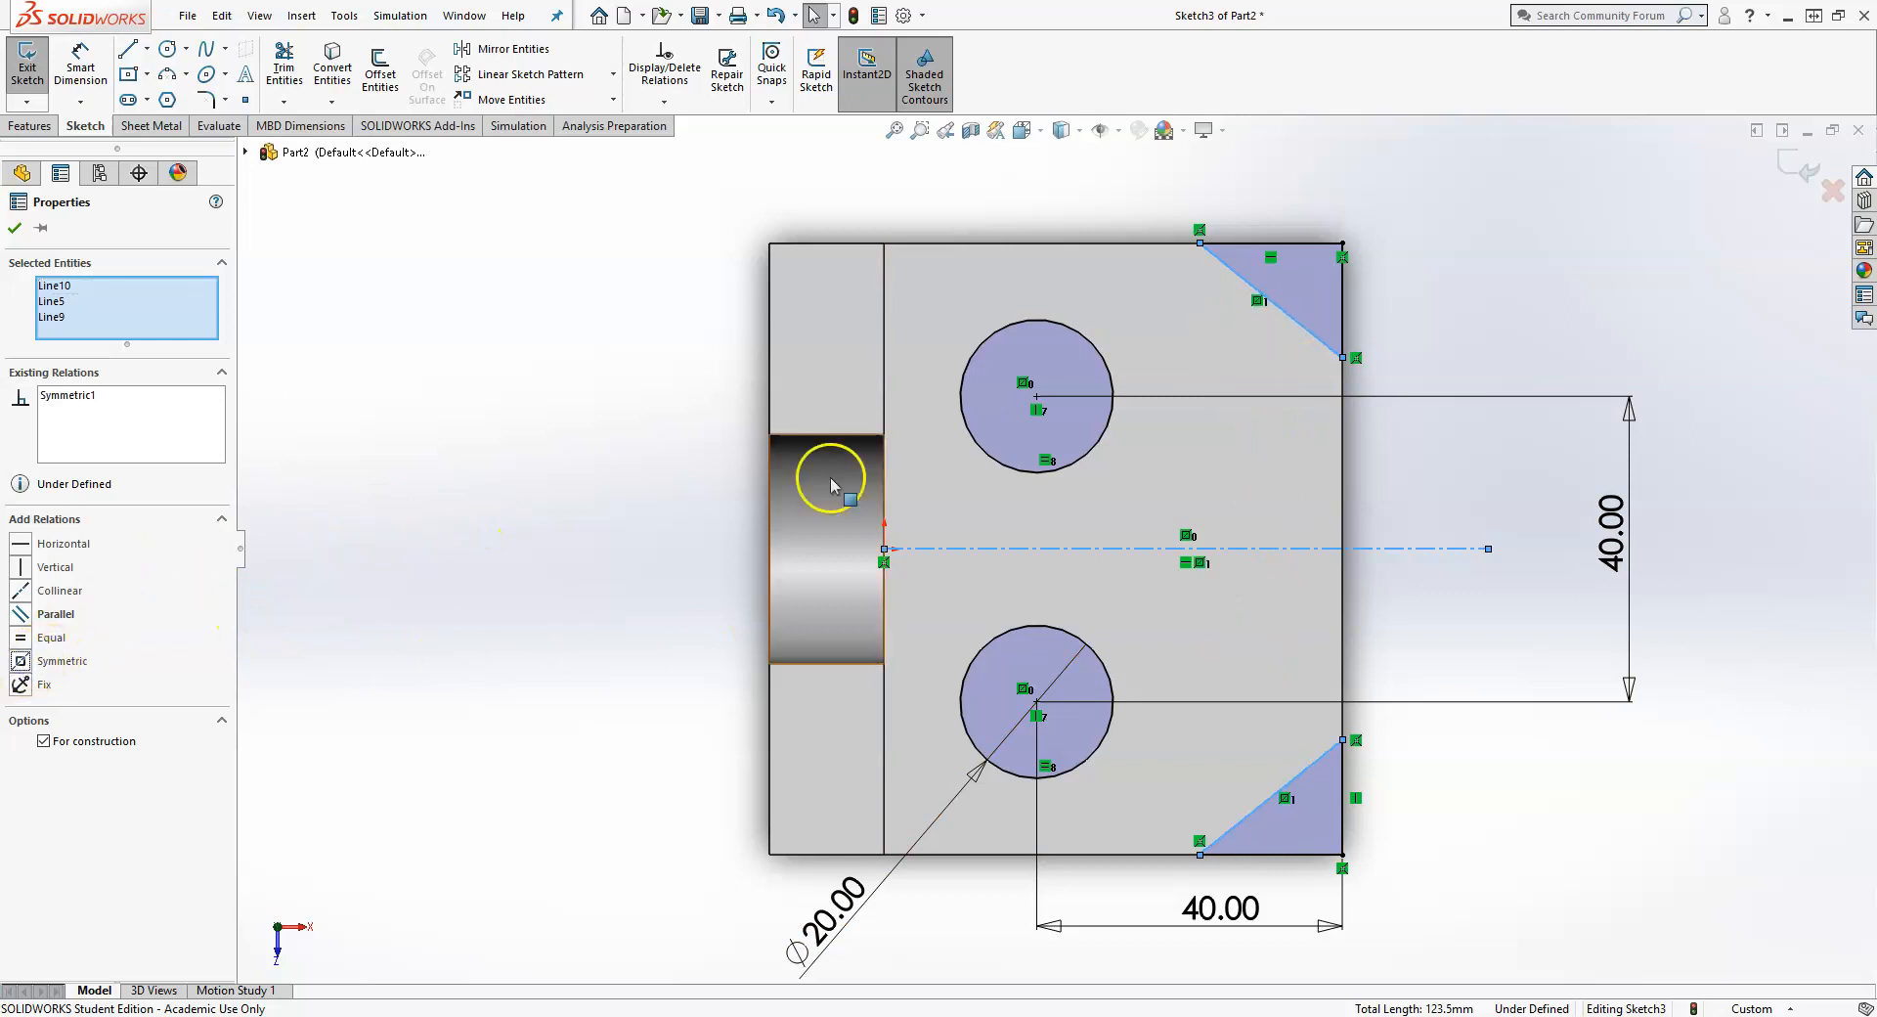
left_click(1550, 218)
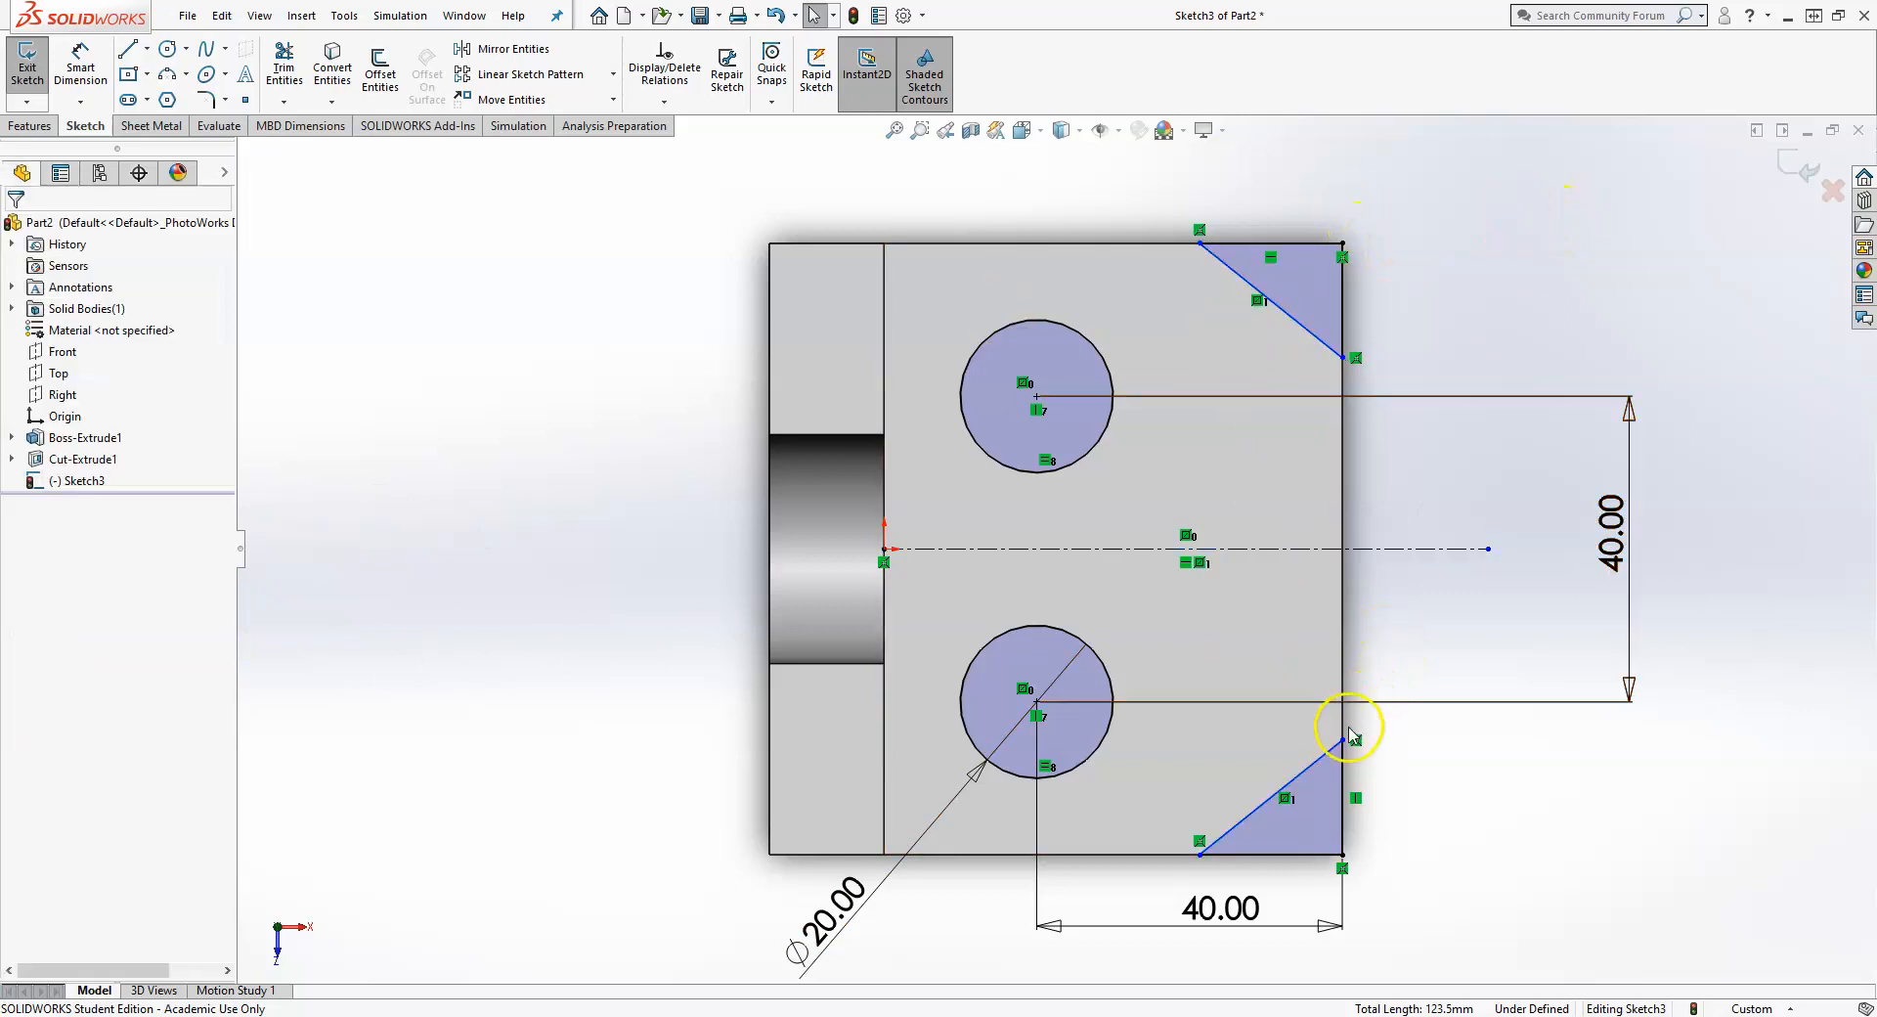
mouse_move(1342, 740)
left_mouse_down()
mouse_move(1310, 650)
mouse_move(1331, 724)
mouse_move(1332, 630)
mouse_move(1332, 750)
left_mouse_up()
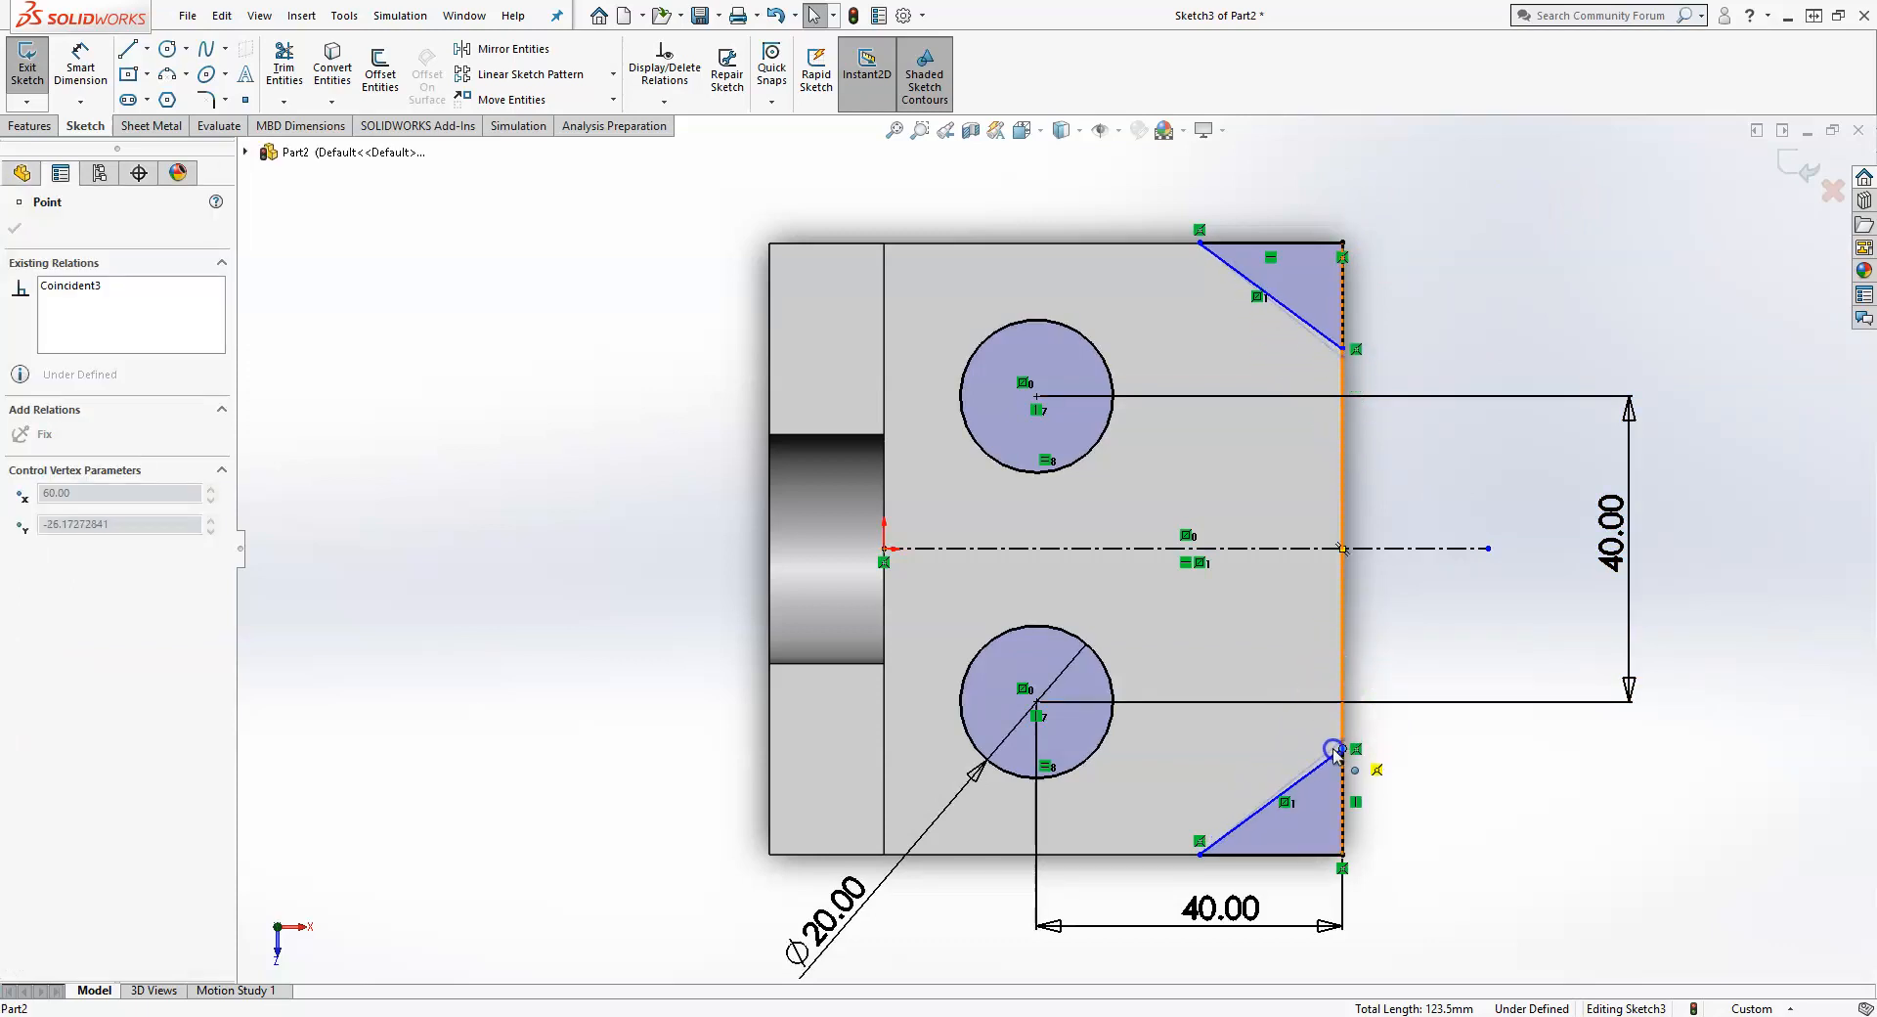
left_click(1428, 777)
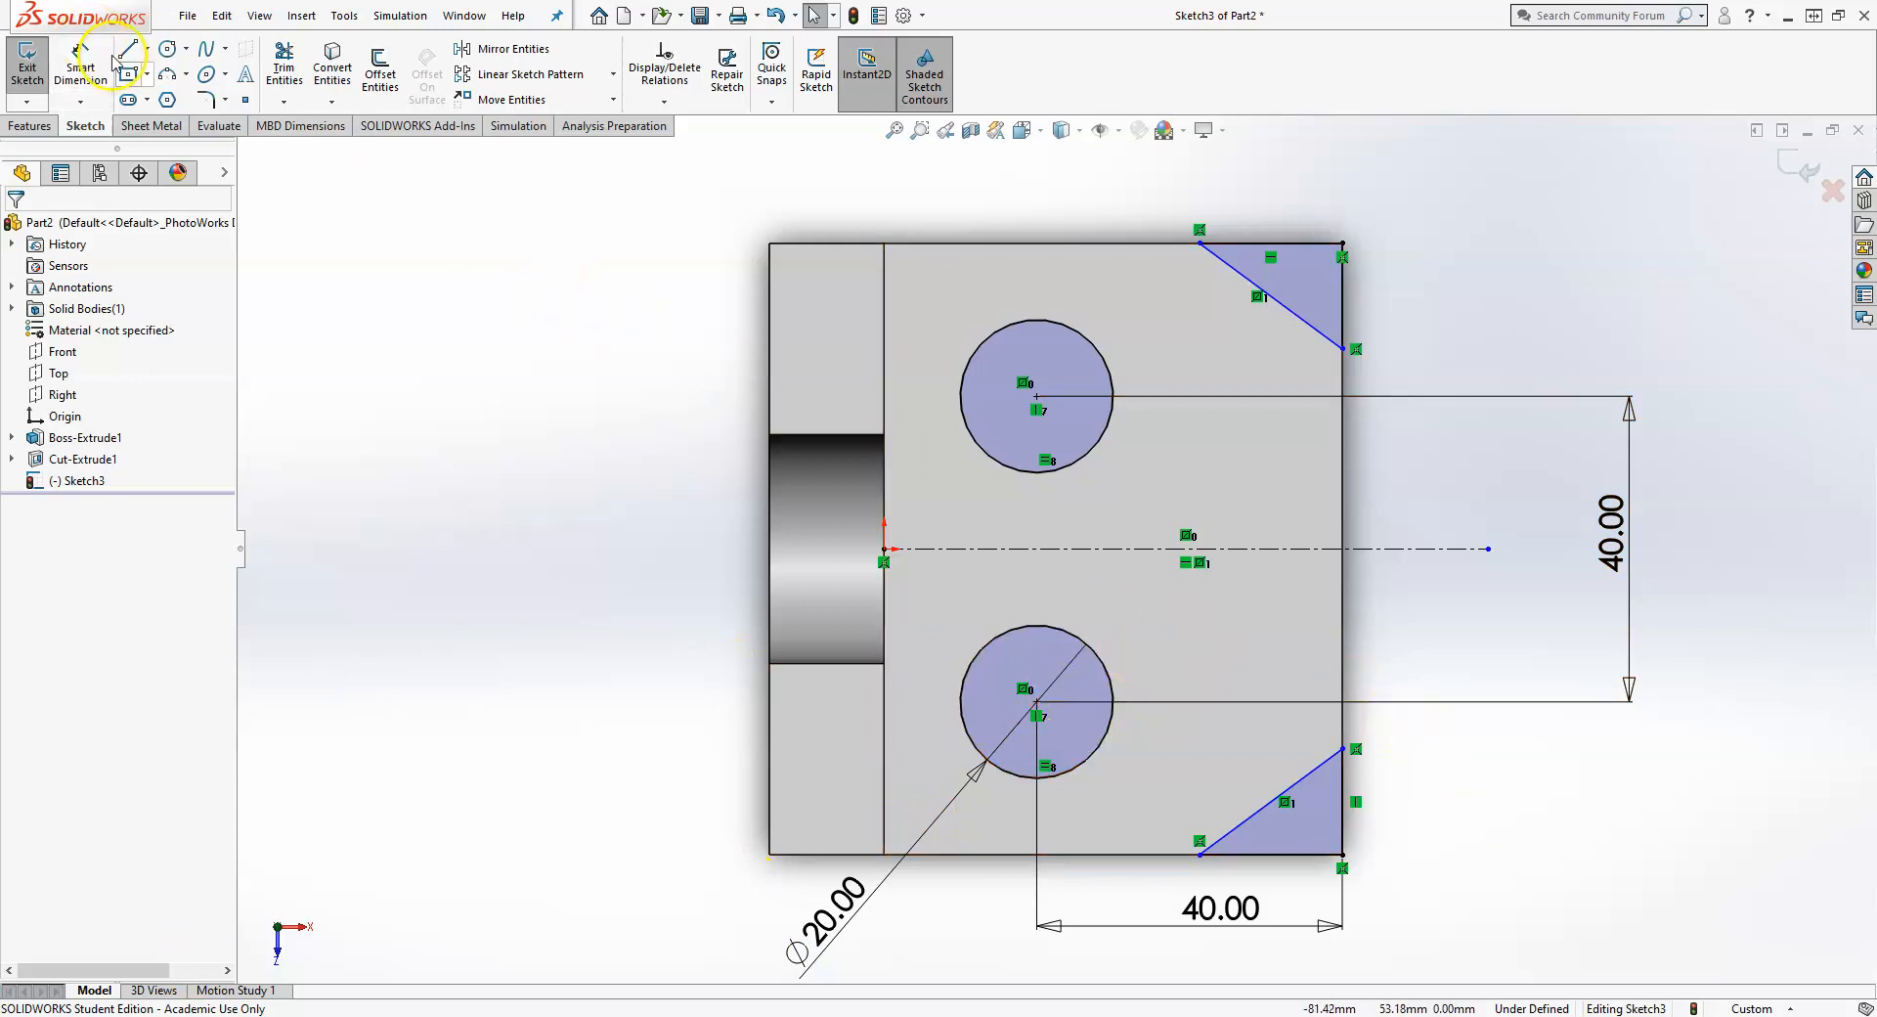
- Dimension the lower triangle's side along the base's outer edge and set it to 25 mm
left_click(80, 69)
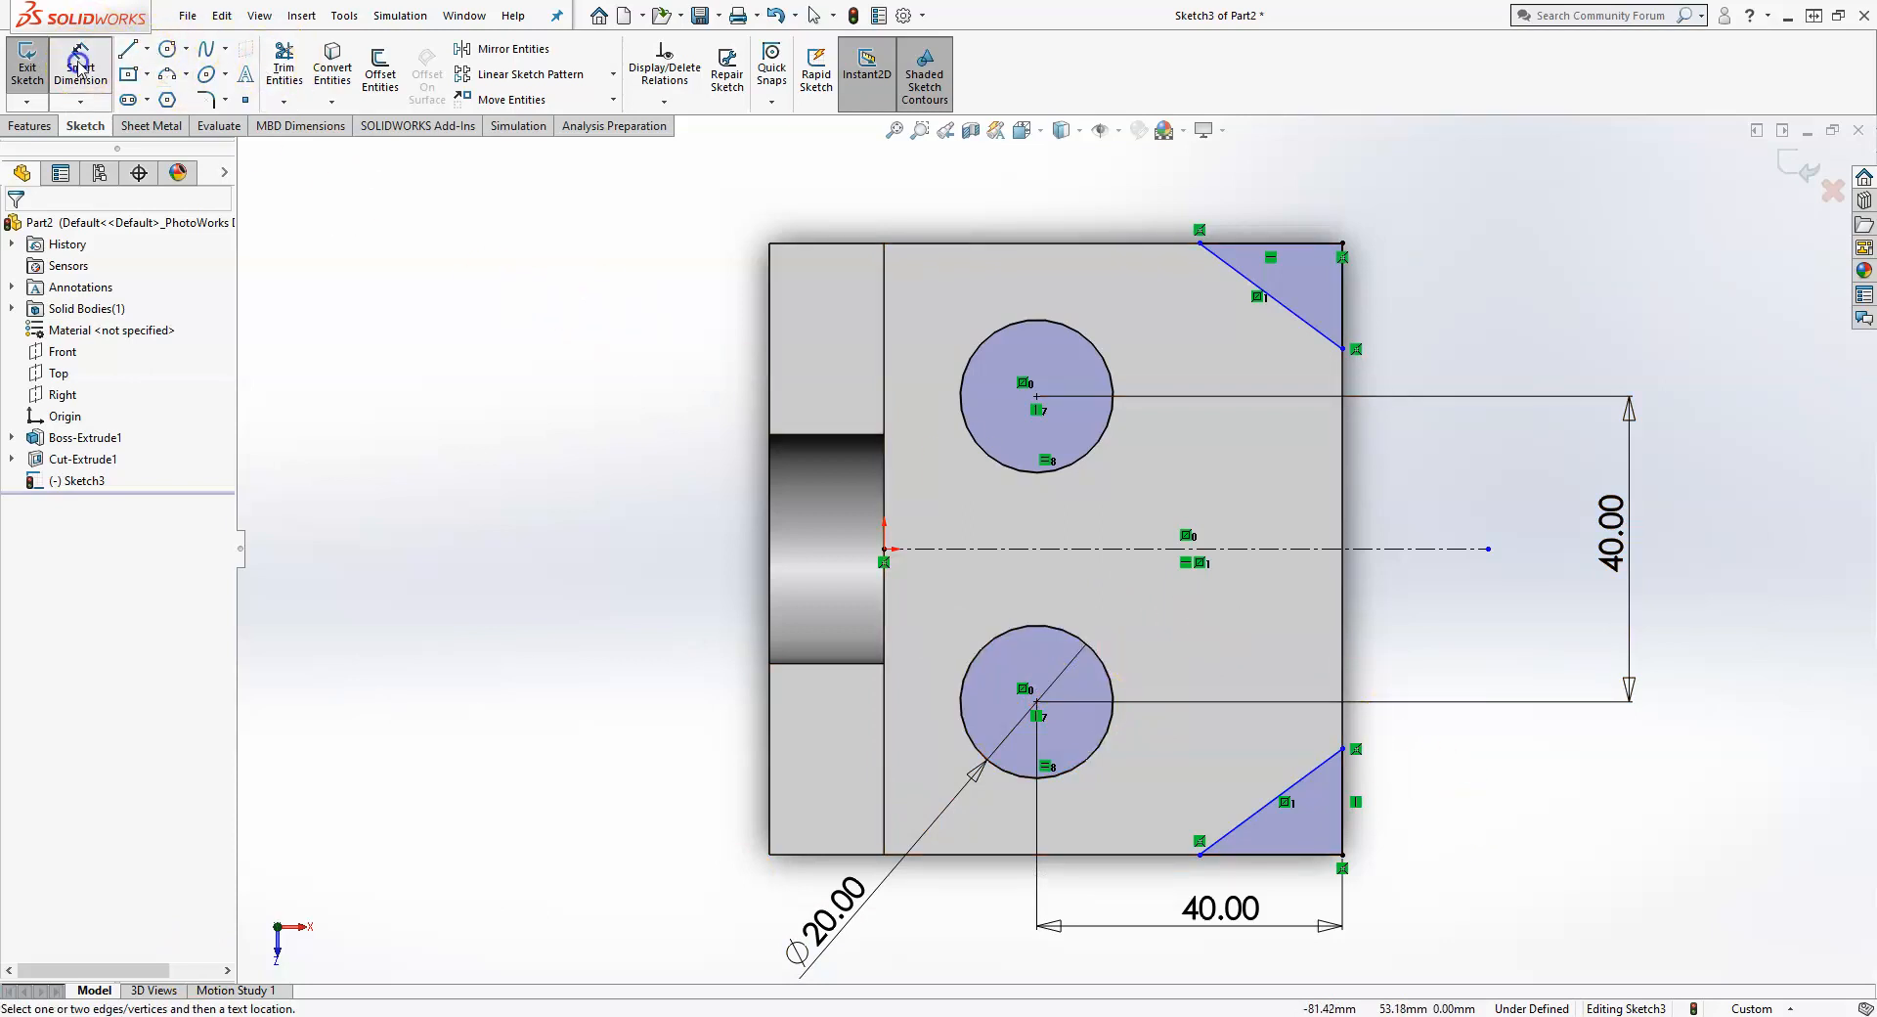
left_click(1345, 793)
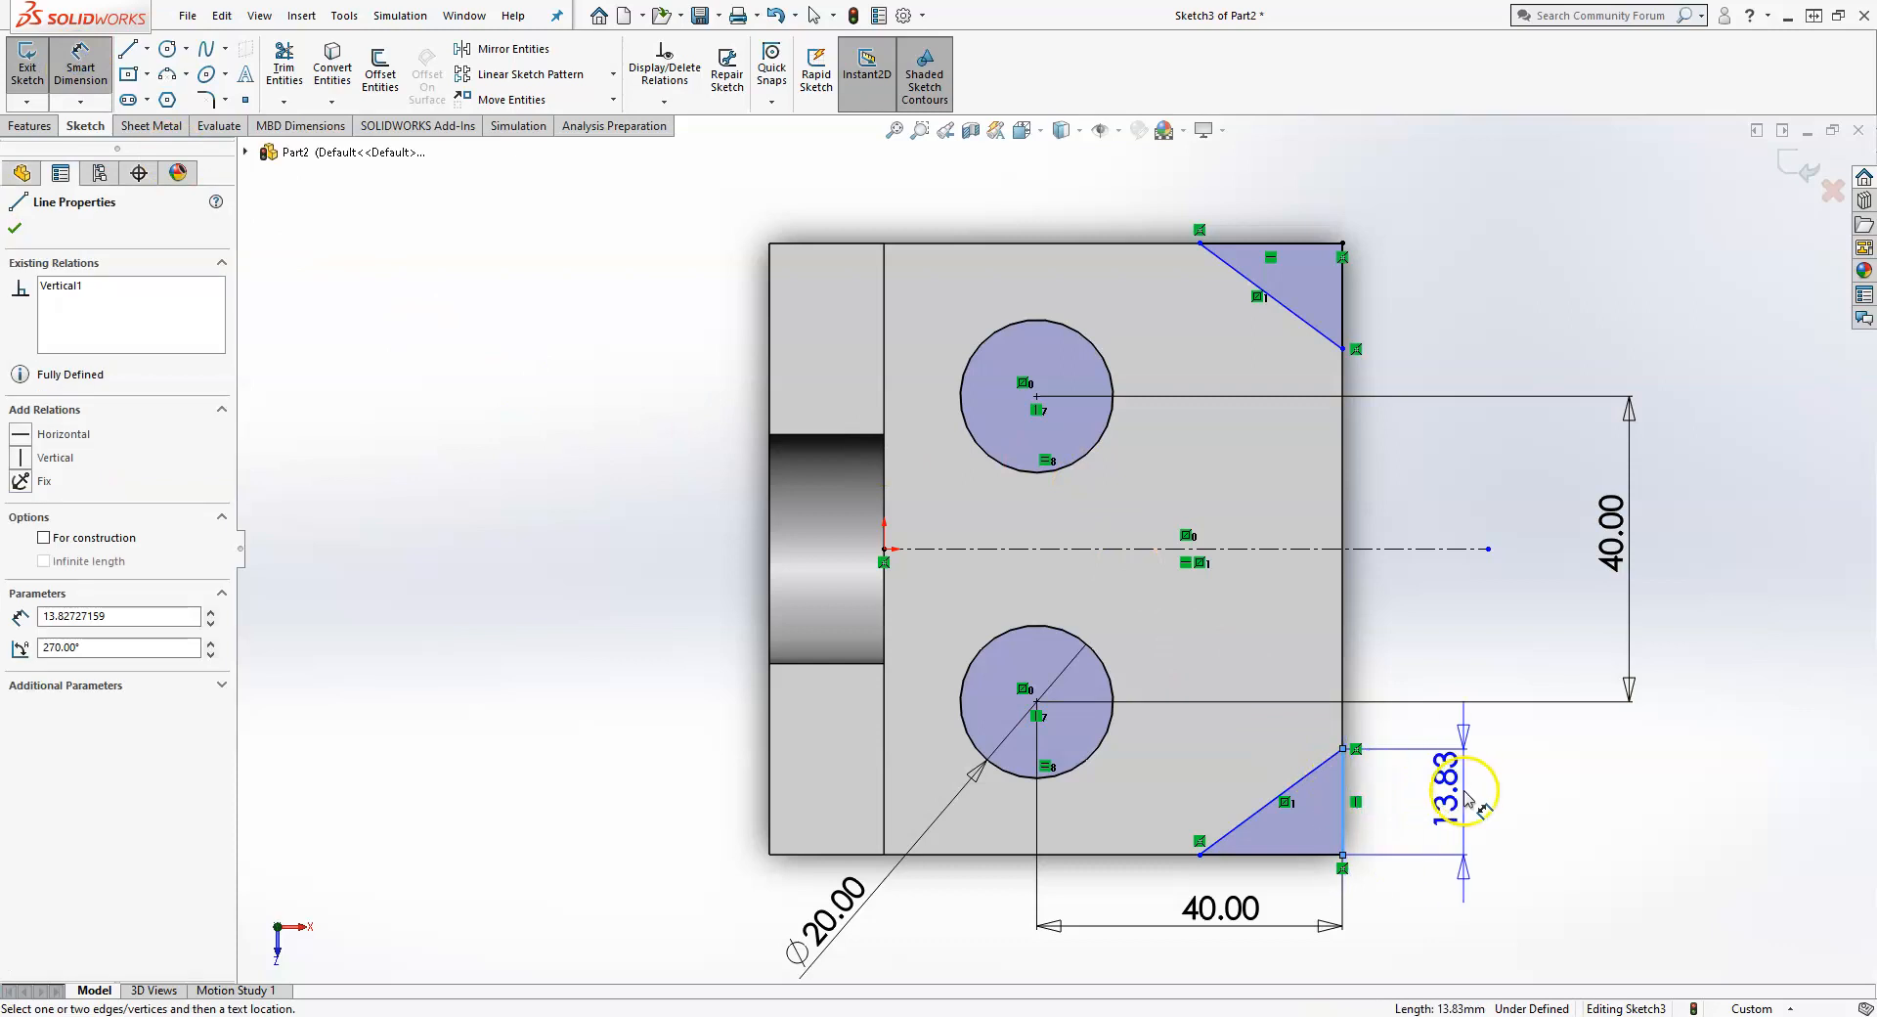
left_click(1437, 757)
key("Return")
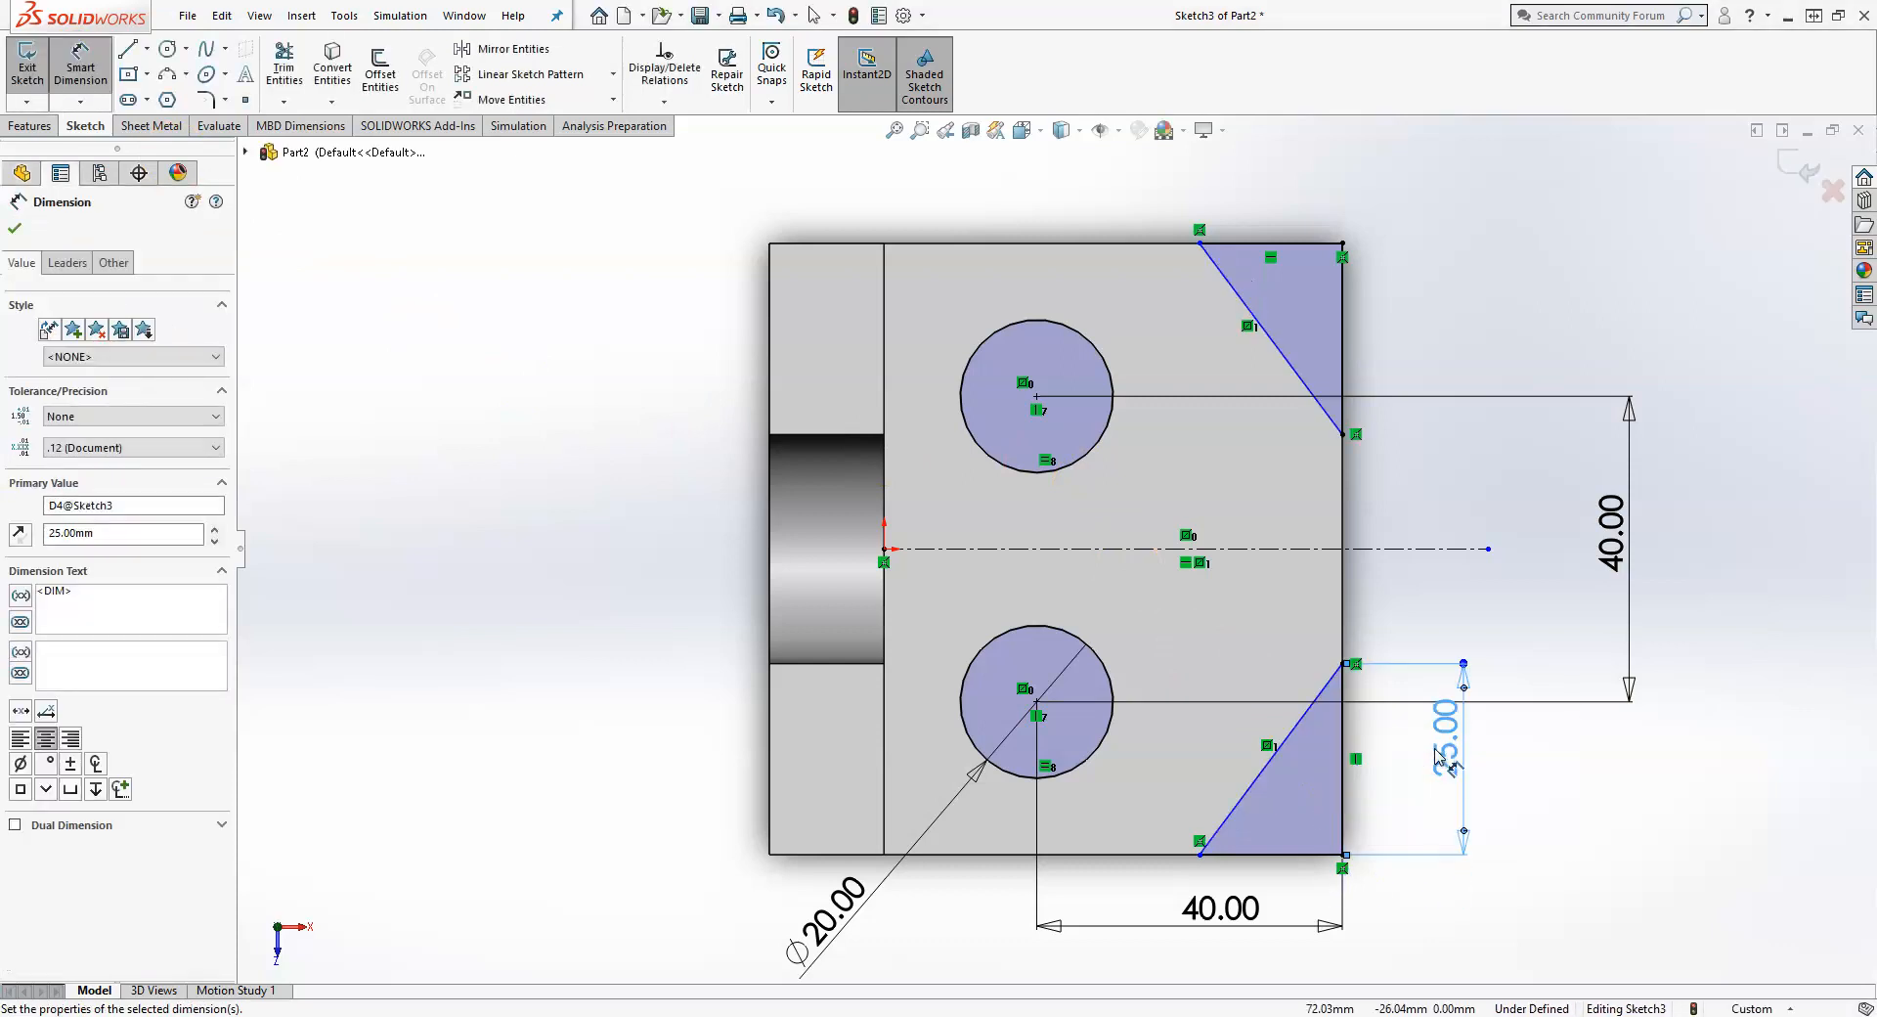
- Dimension the angle between the lower triangle's slanted side and its horizontal side and set it to 45 degrees
left_click(1259, 777)
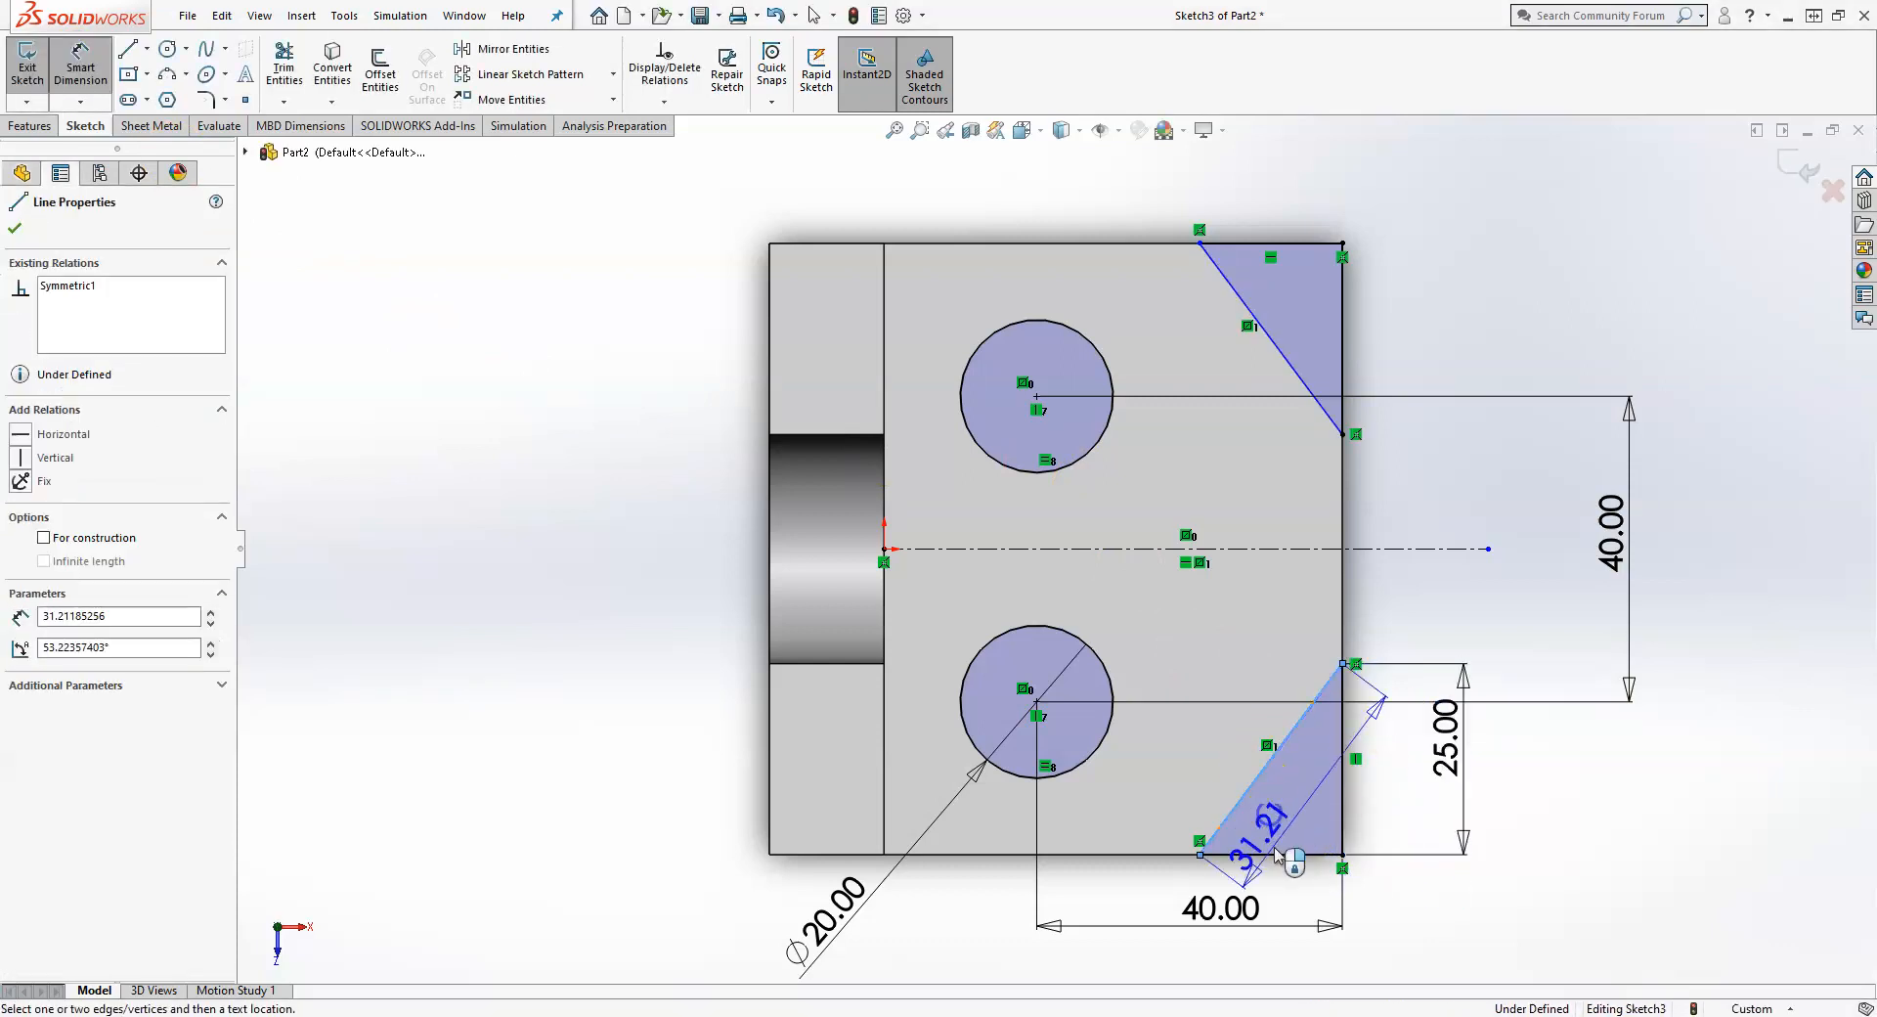
left_click(1281, 856)
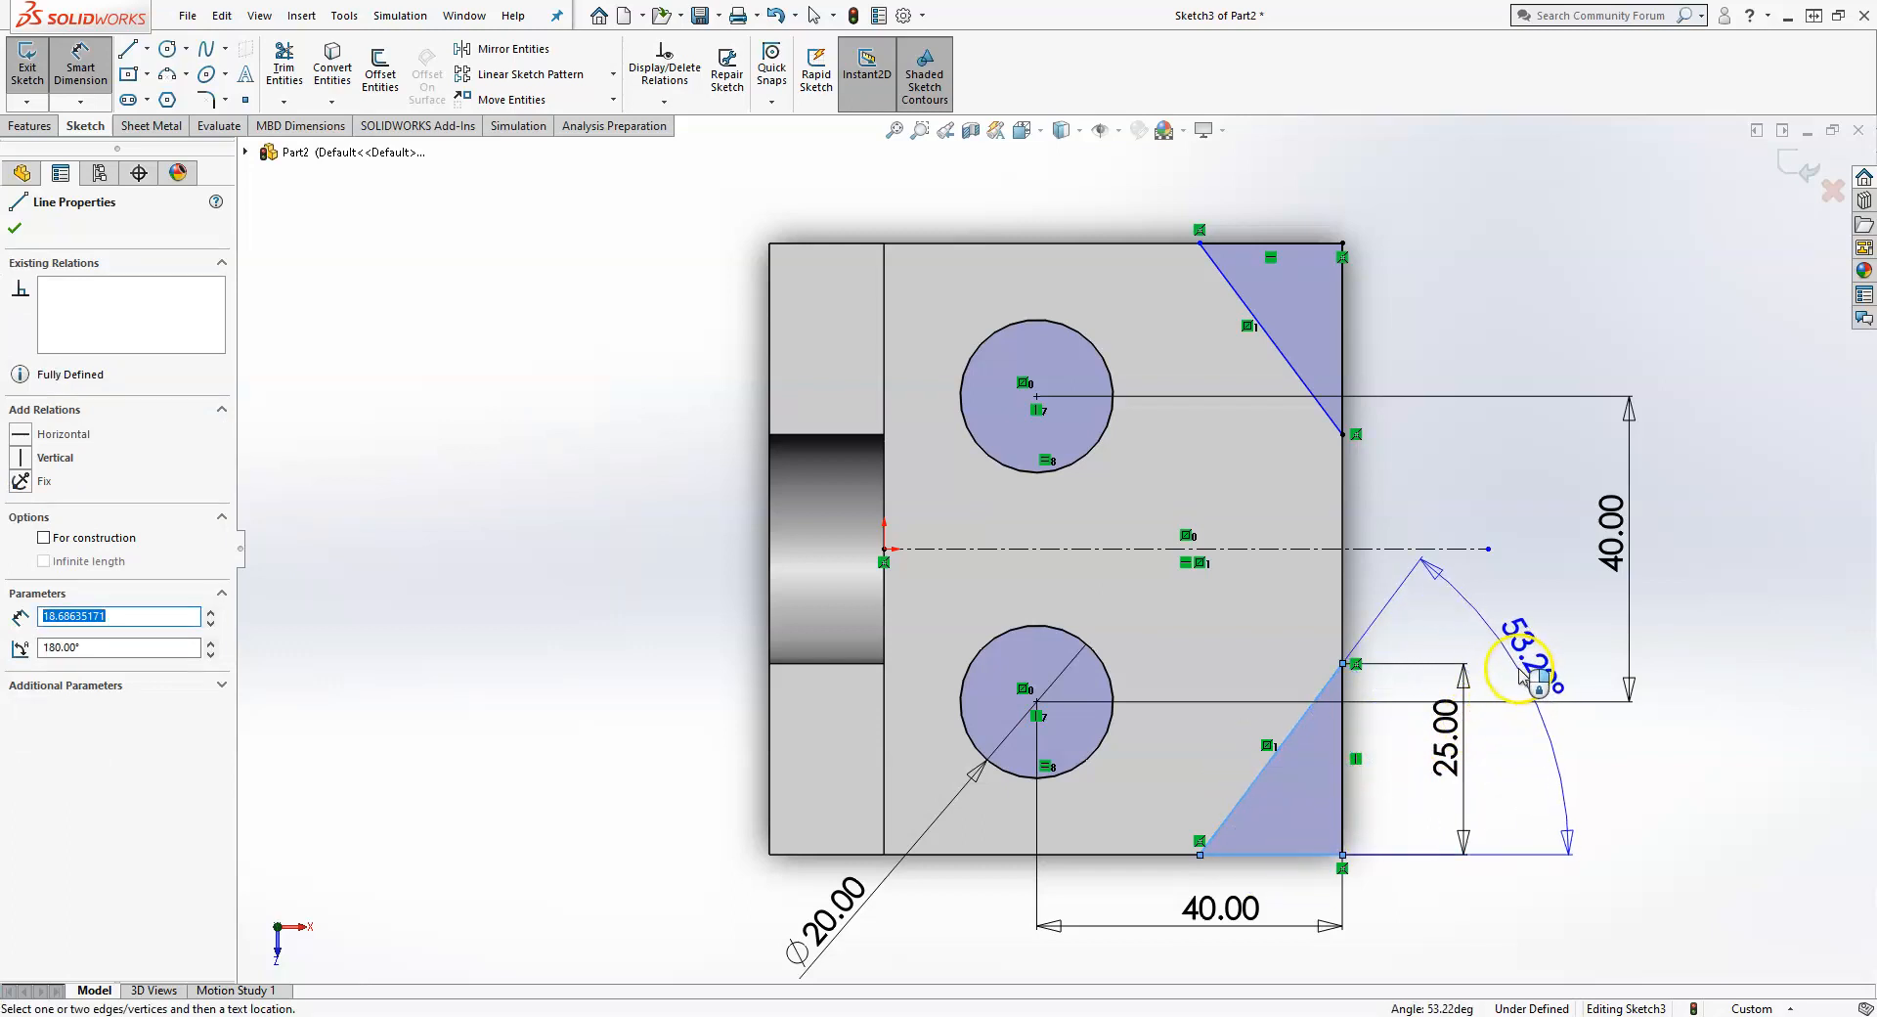
left_click(1439, 665)
type("45")
key("Return")
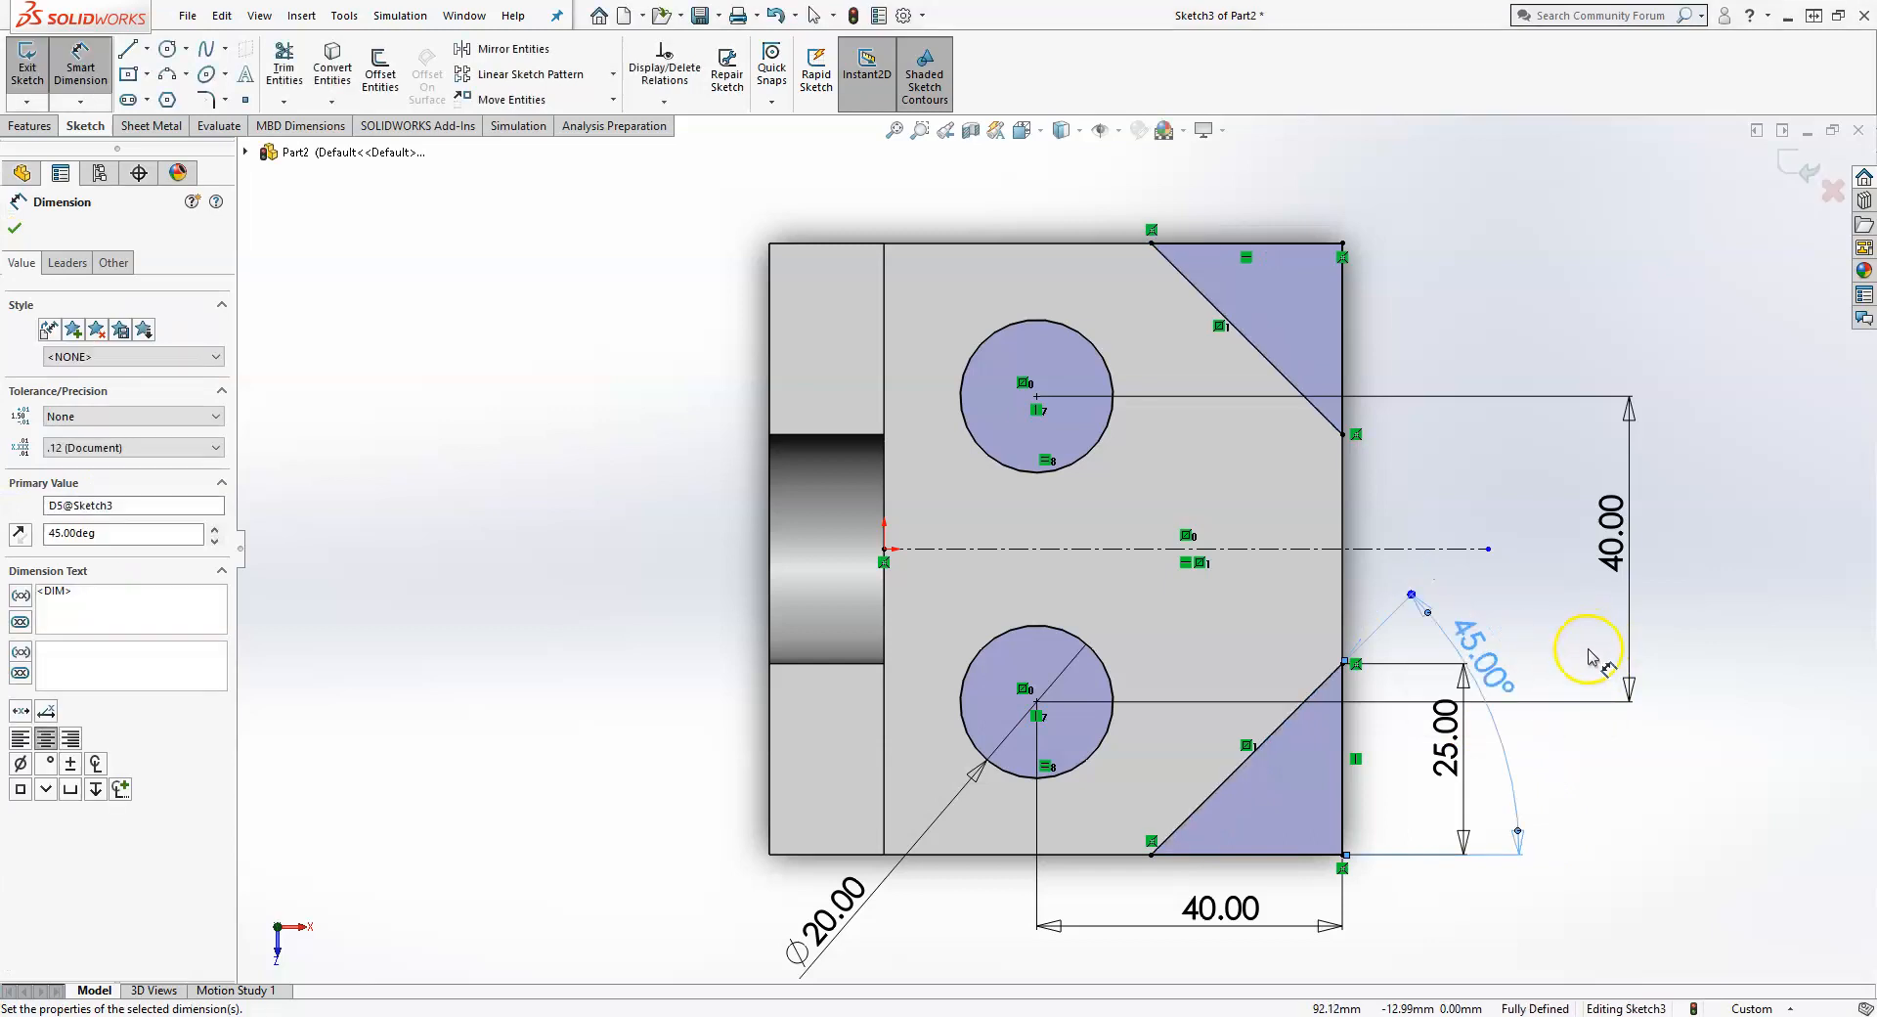
key("Escape")
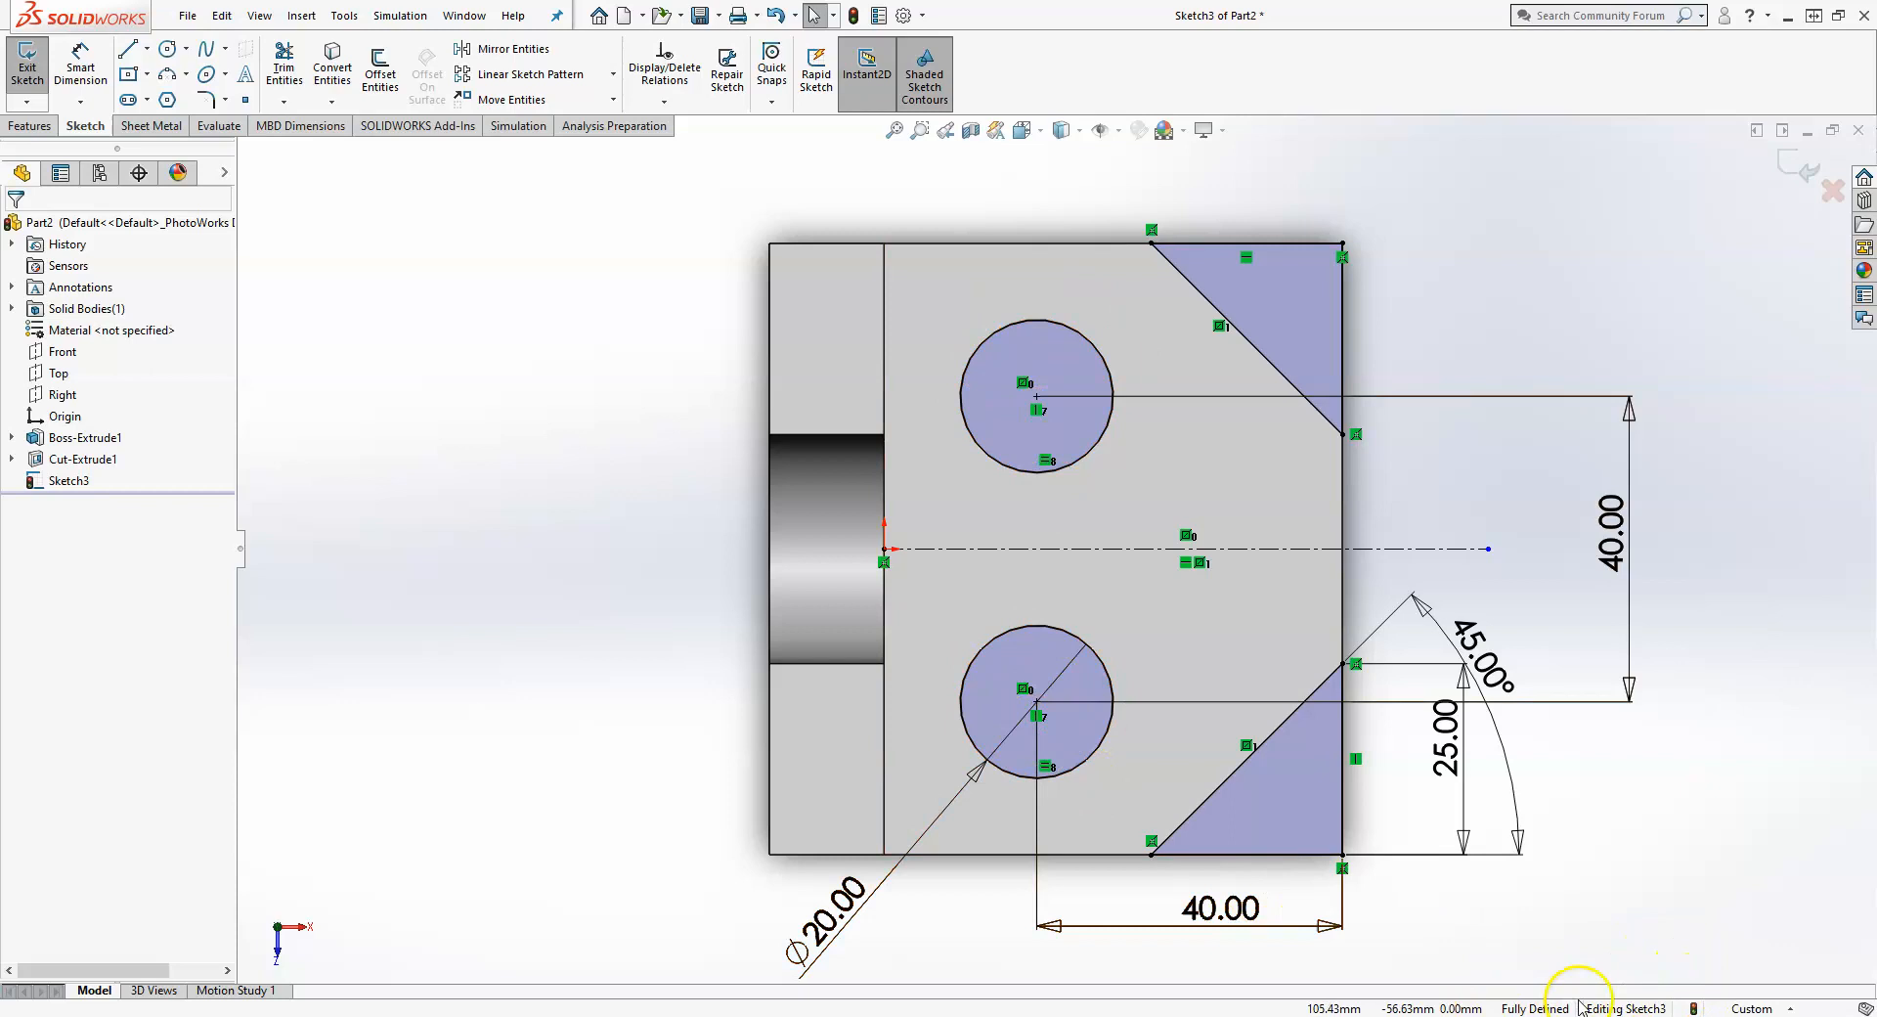
- Finish the base sketch and extrude-cut the two circles and two corner triangles Through All
left_click(1805, 168)
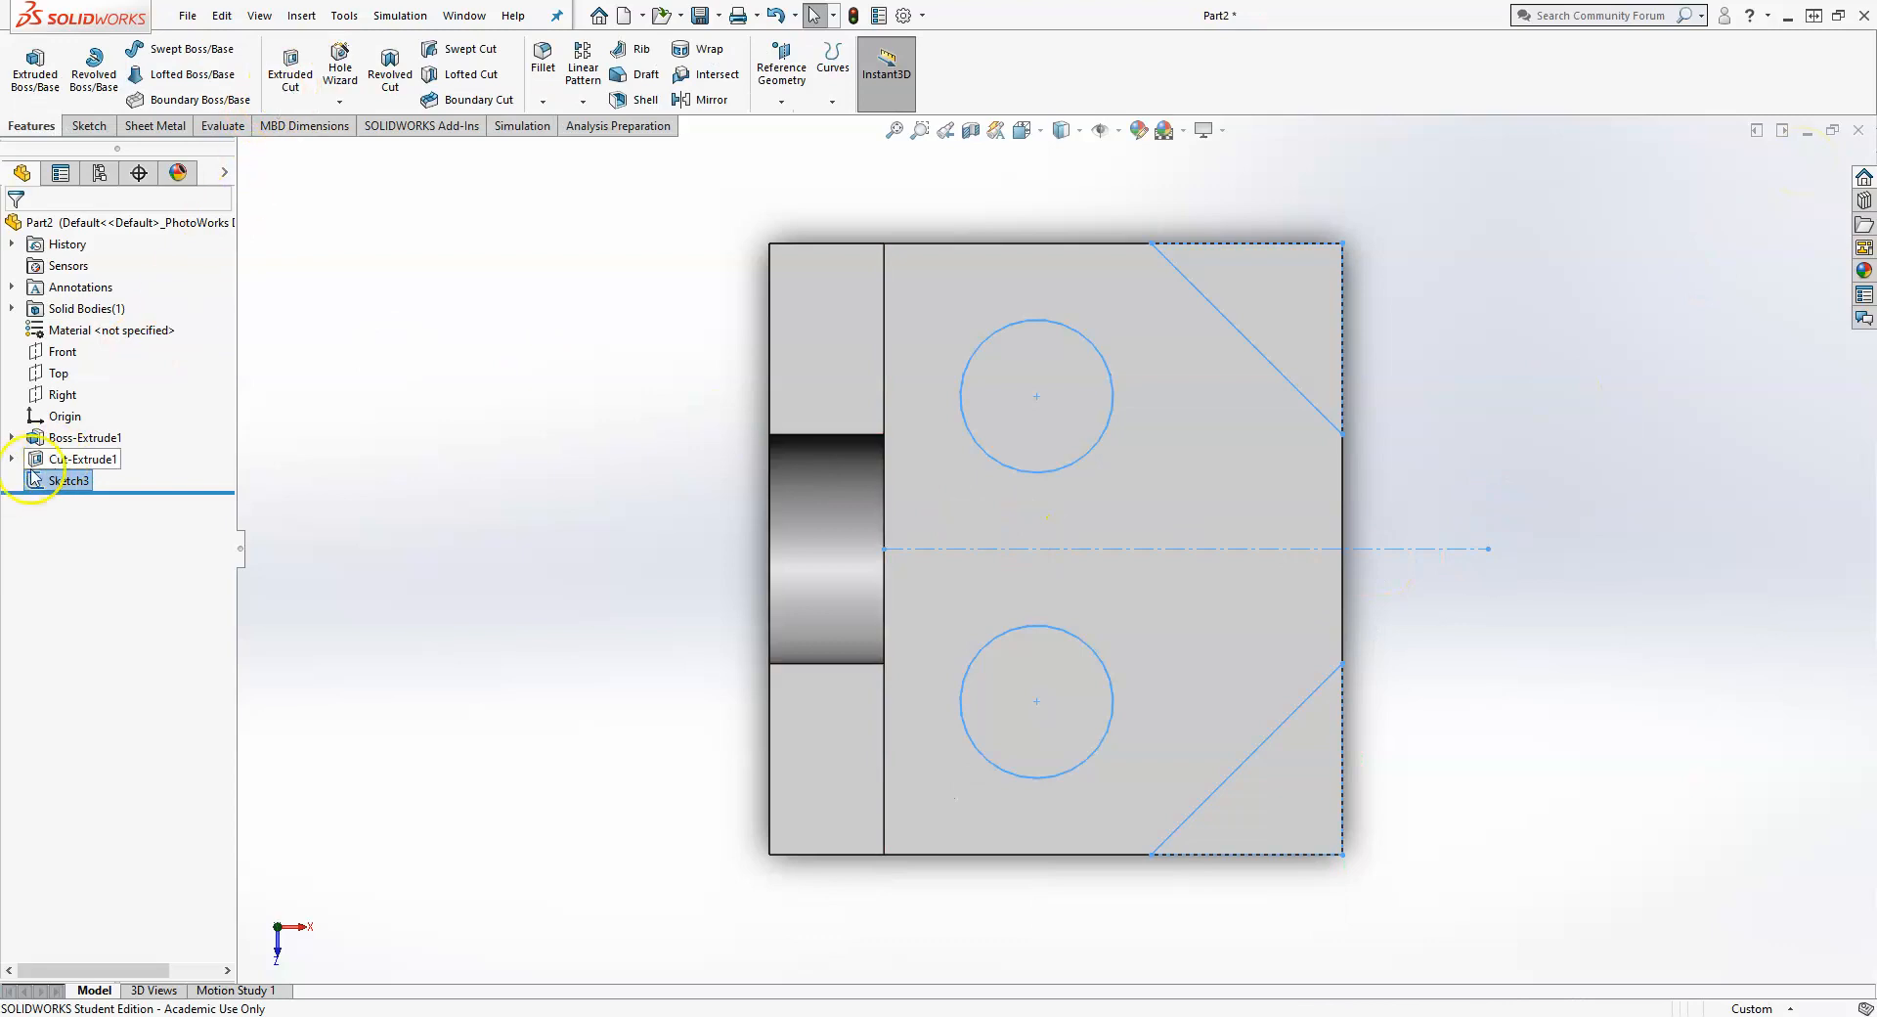
left_click(290, 68)
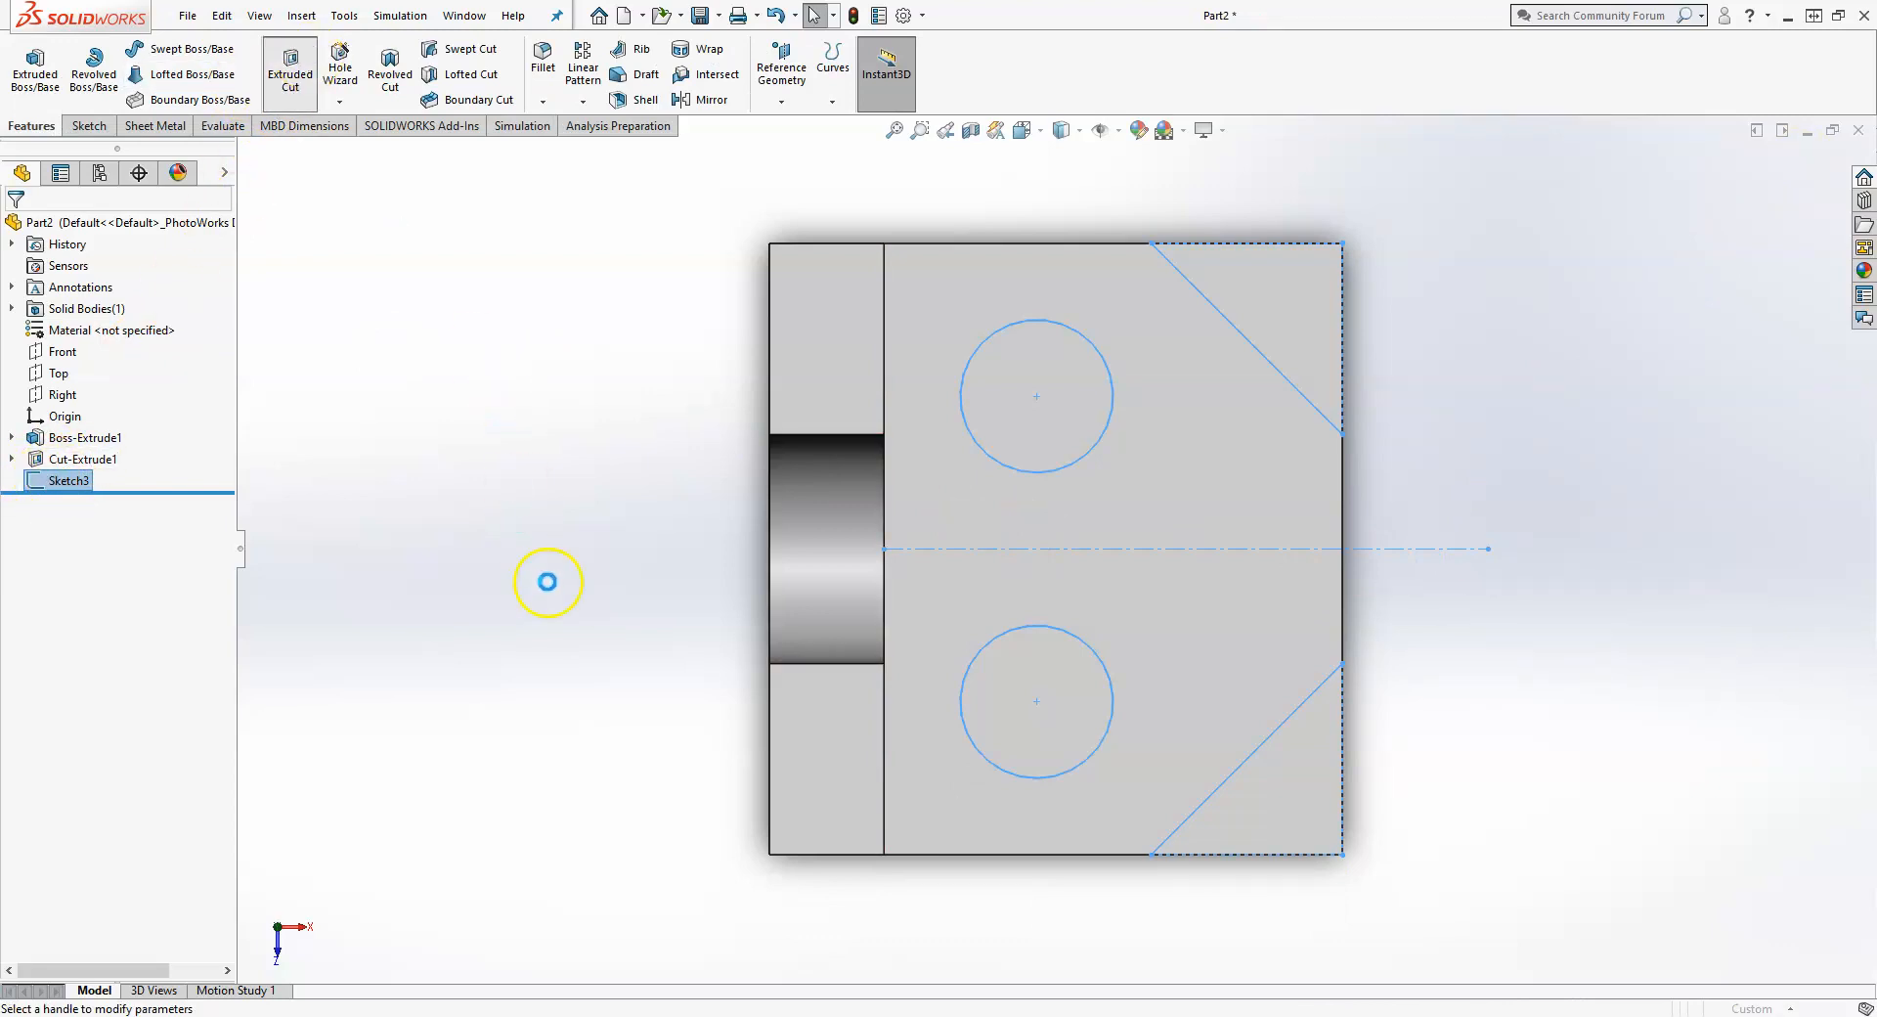
middle_click_drag(656, 672, 674, 425)
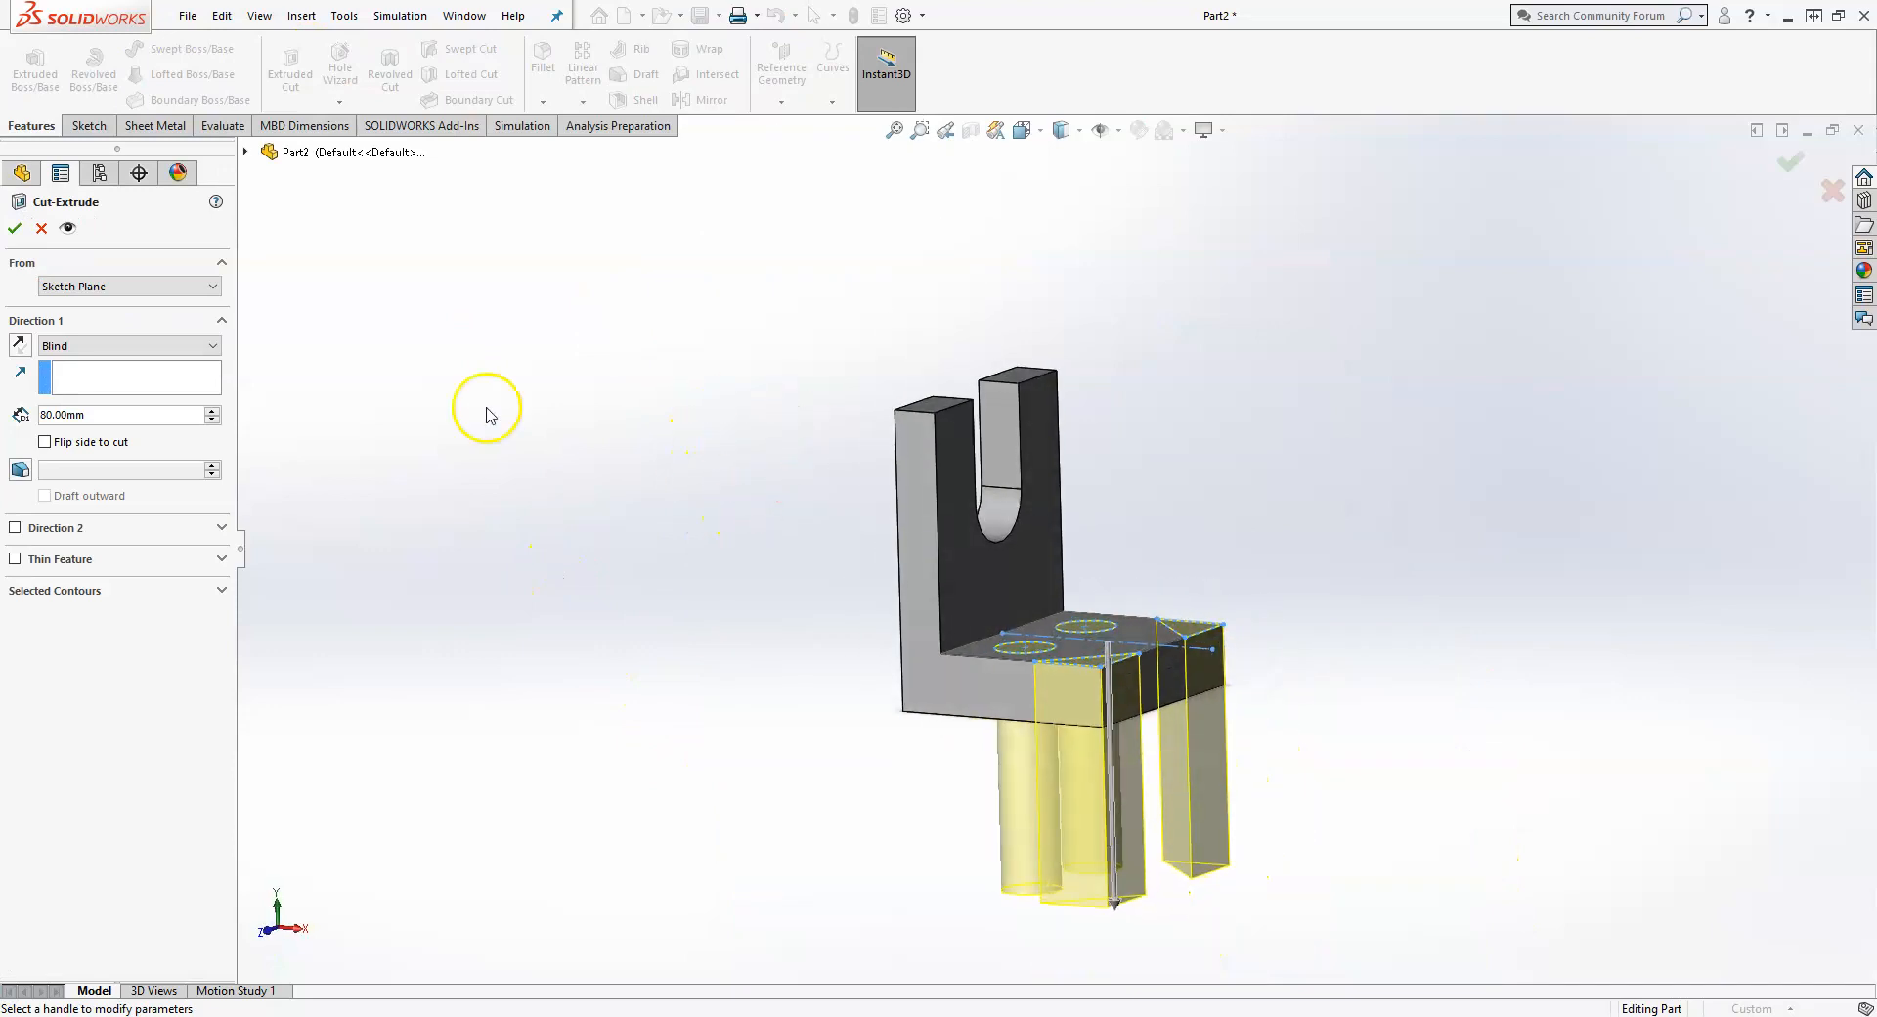
left_click(145, 347)
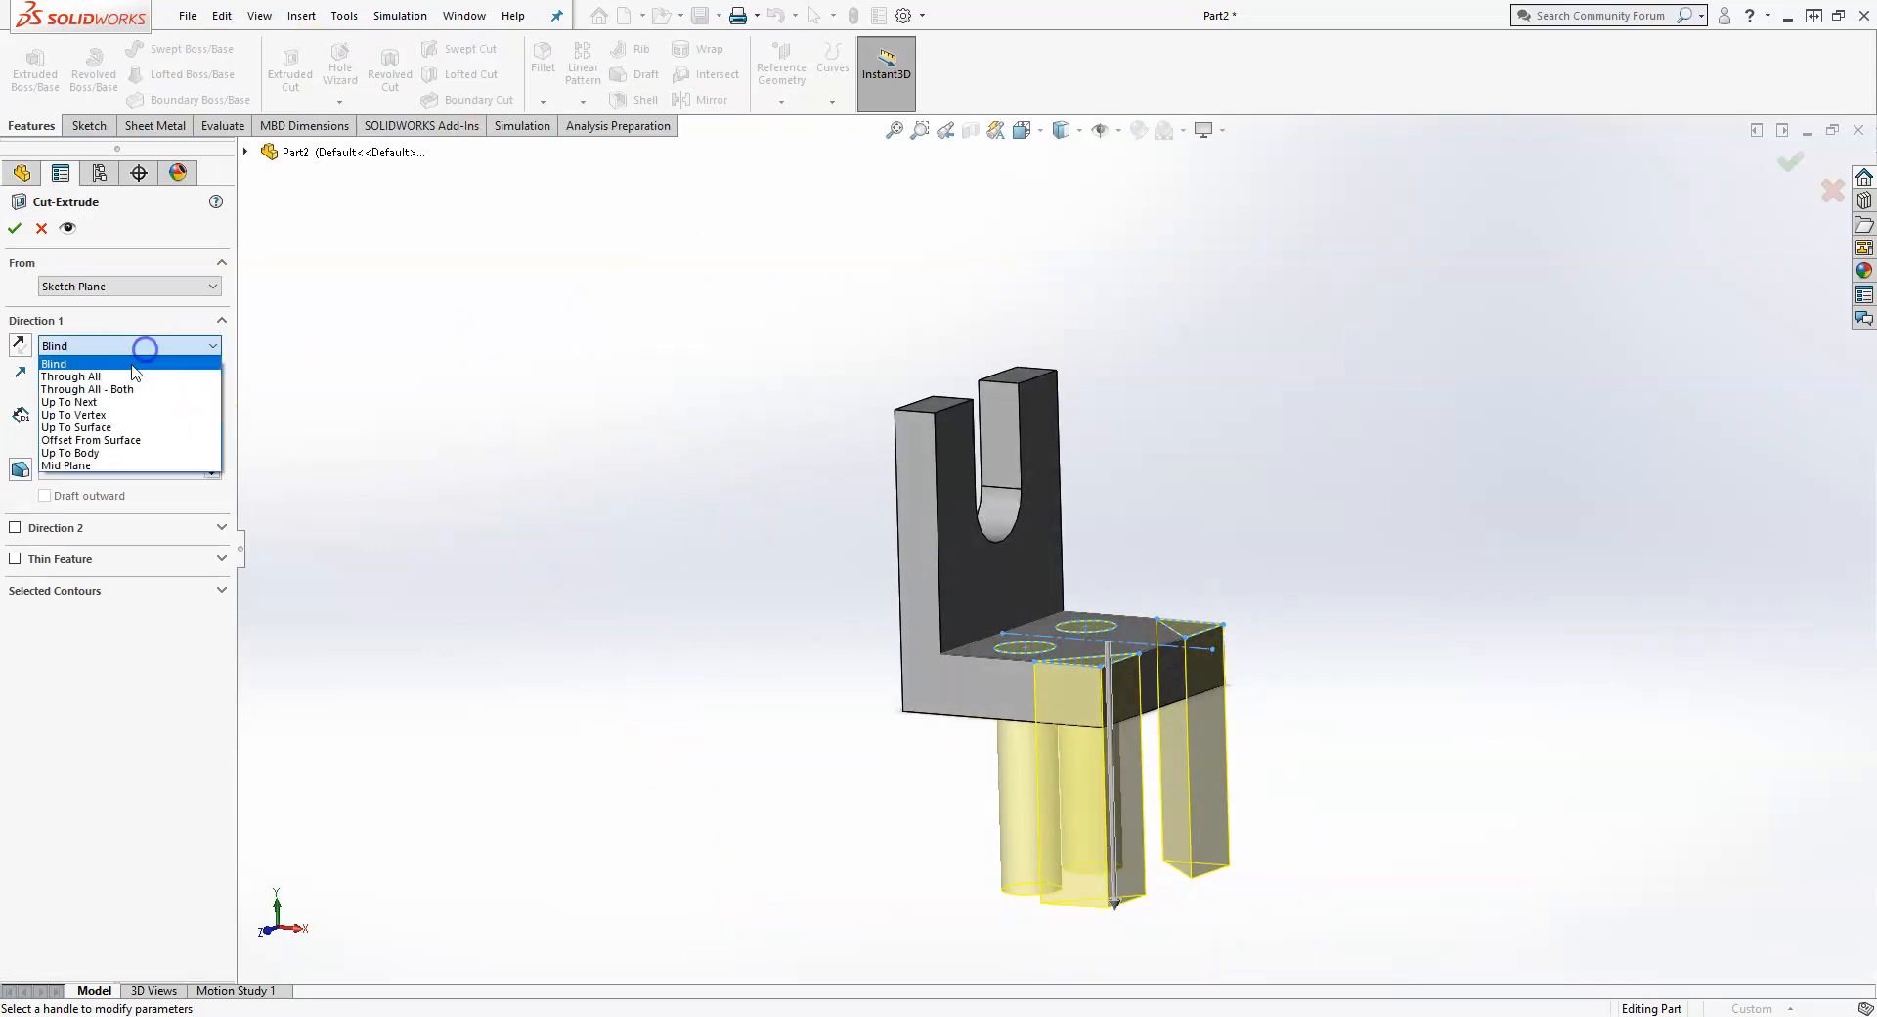
left_click(135, 375)
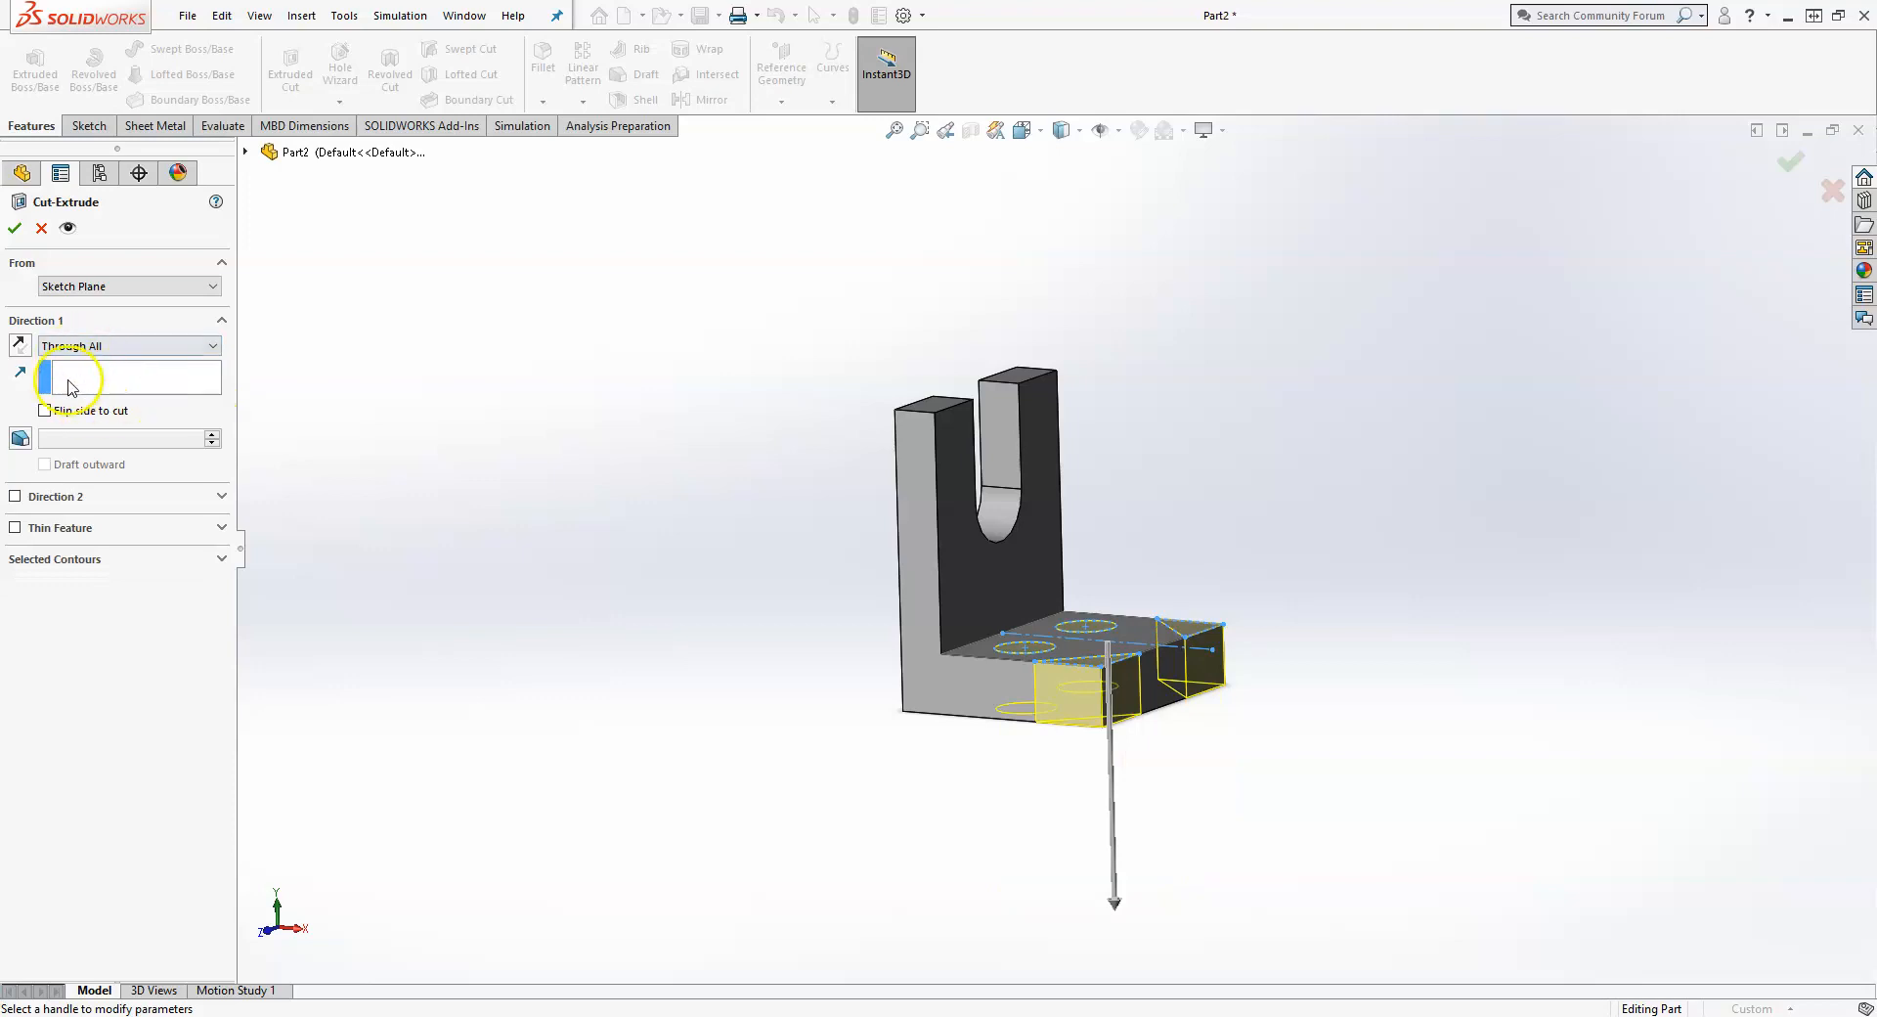
left_click(15, 229)
- Start a new sketch on the block's L-shaped side face and orient the view normal to it
scroll(1183, 590, "down", 3)
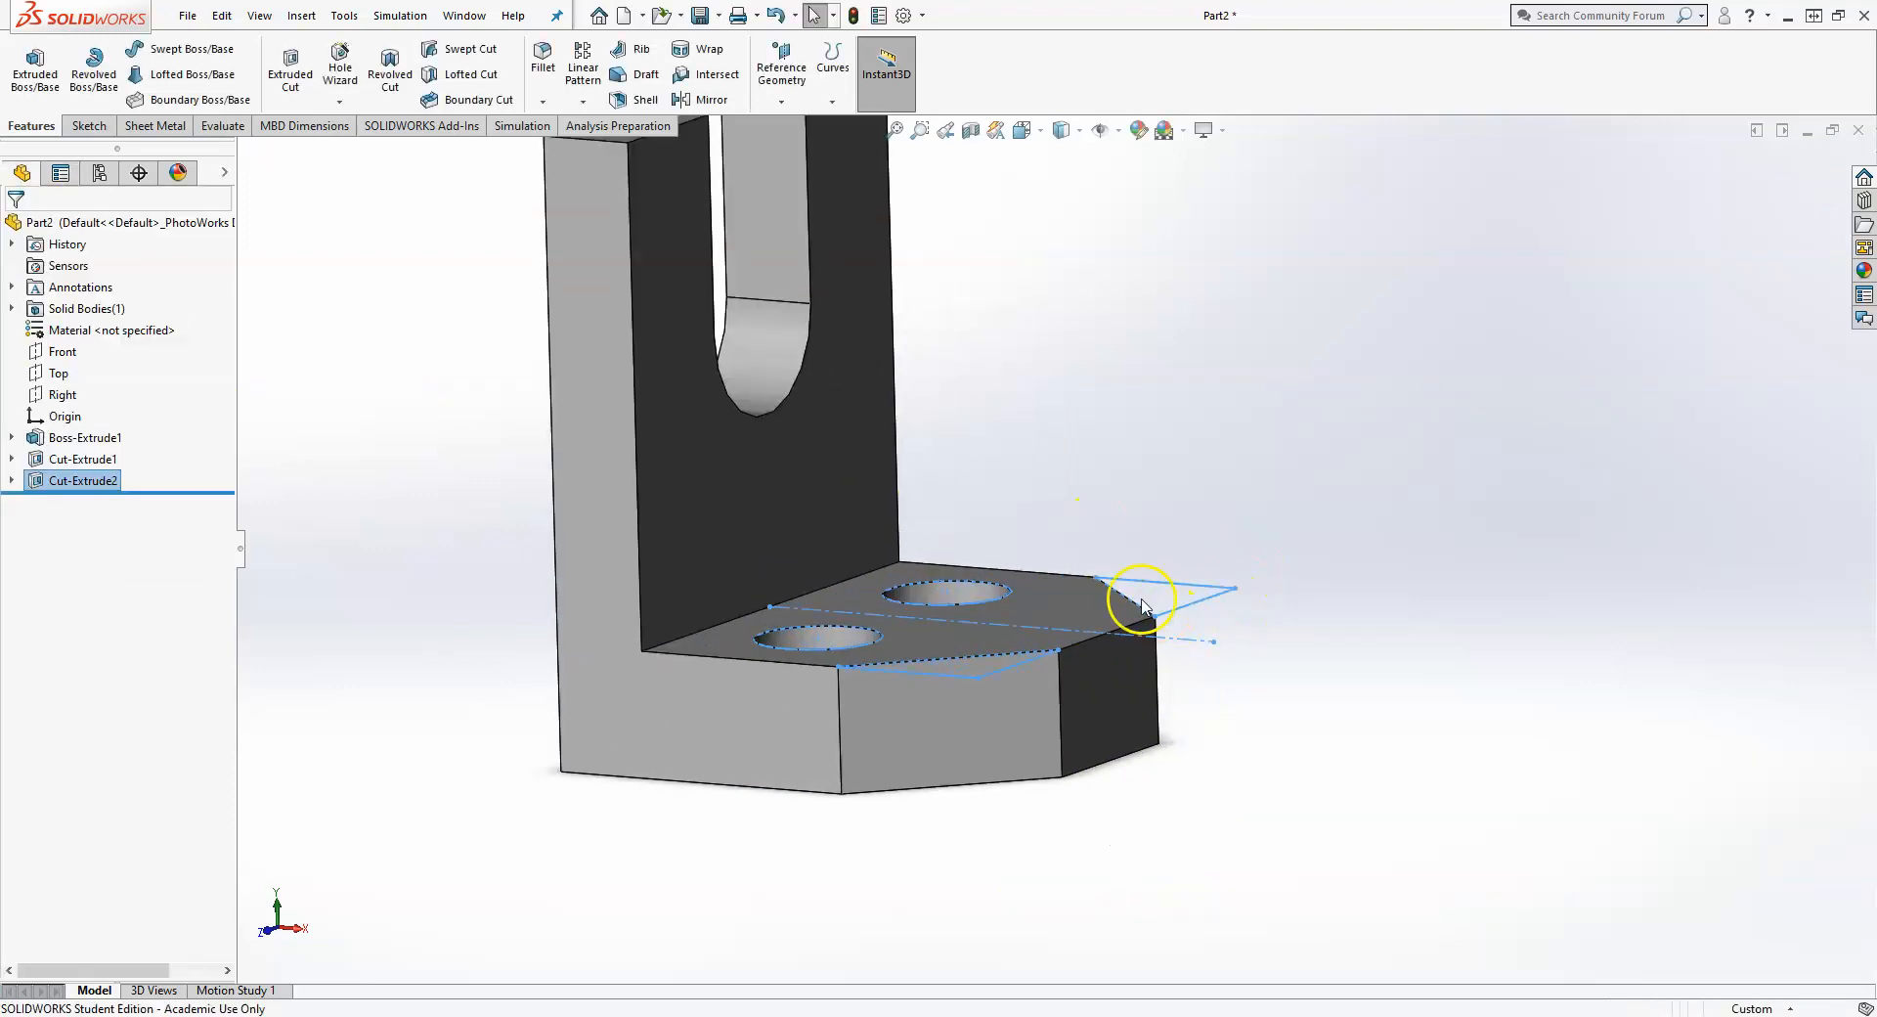
mouse_move(1161, 468)
middle_mouse_down()
mouse_move(1211, 495)
mouse_move(1134, 465)
mouse_move(1134, 482)
middle_mouse_up()
scroll(1134, 483, "up", 4)
scroll(950, 395, "down", 1)
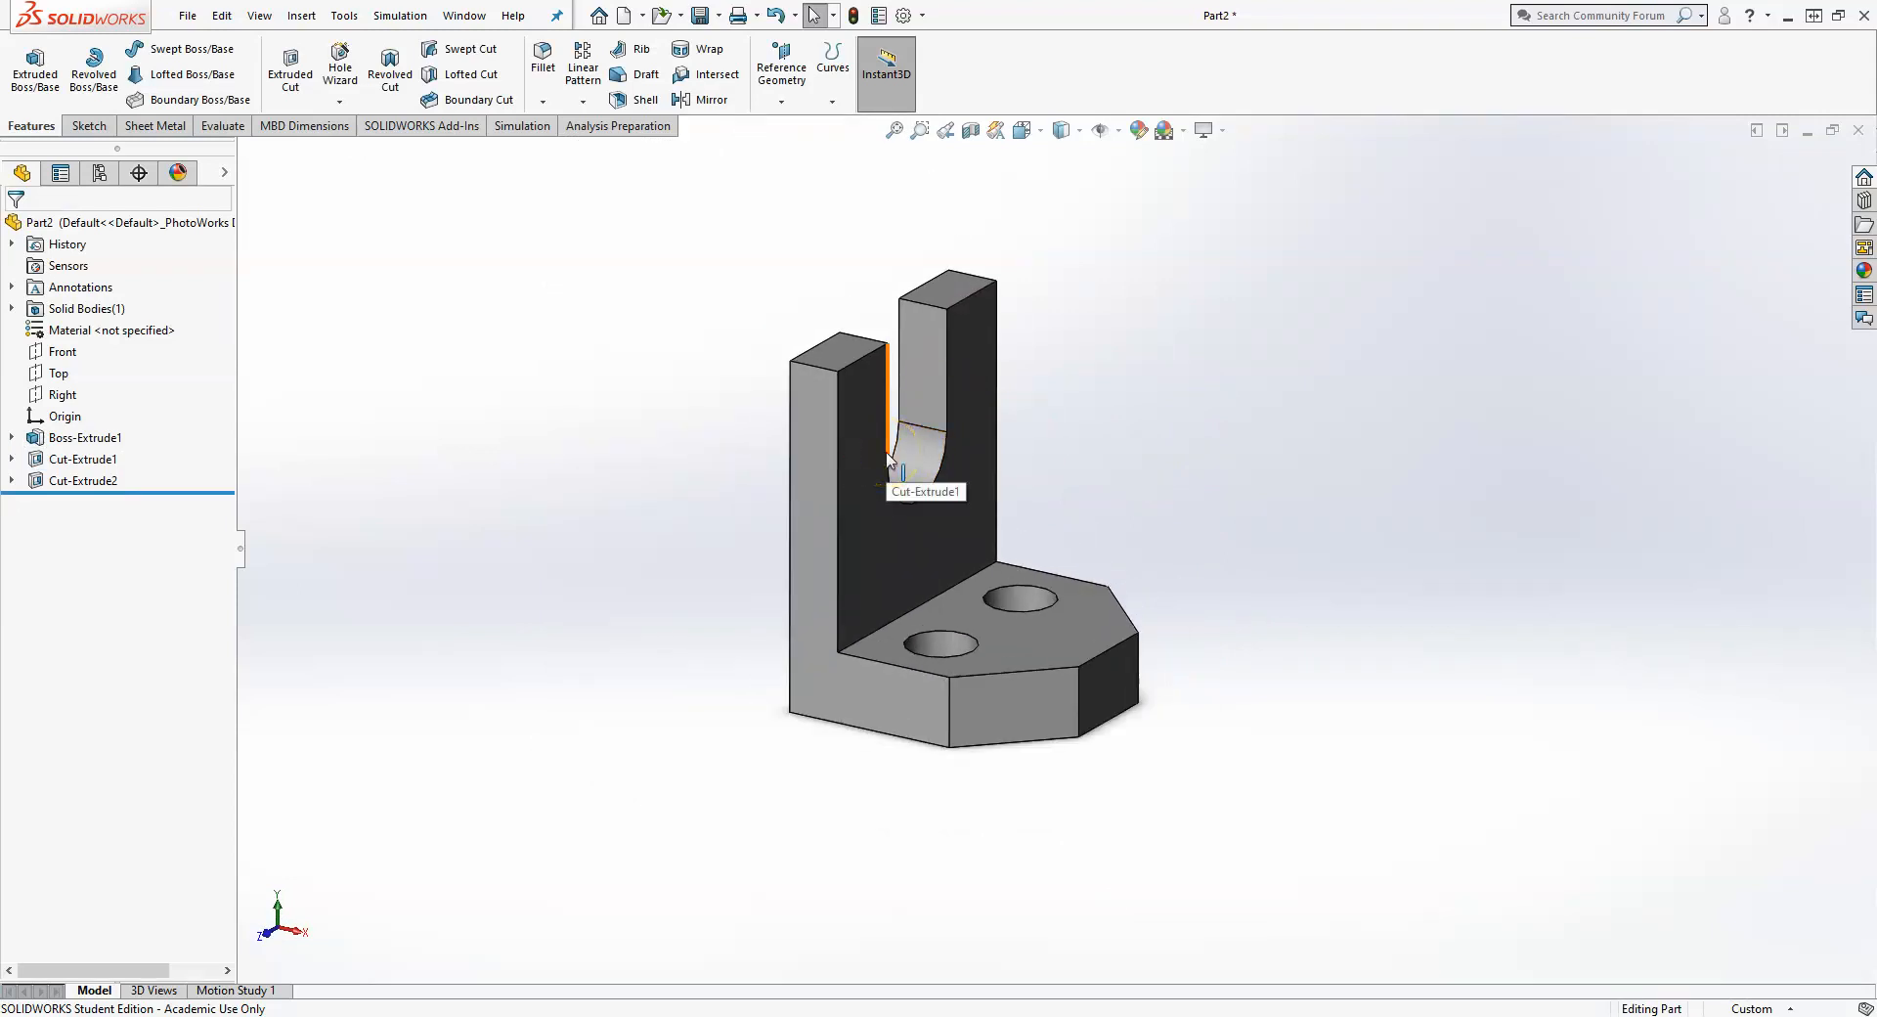
middle_click_drag(860, 440, 1466, 483)
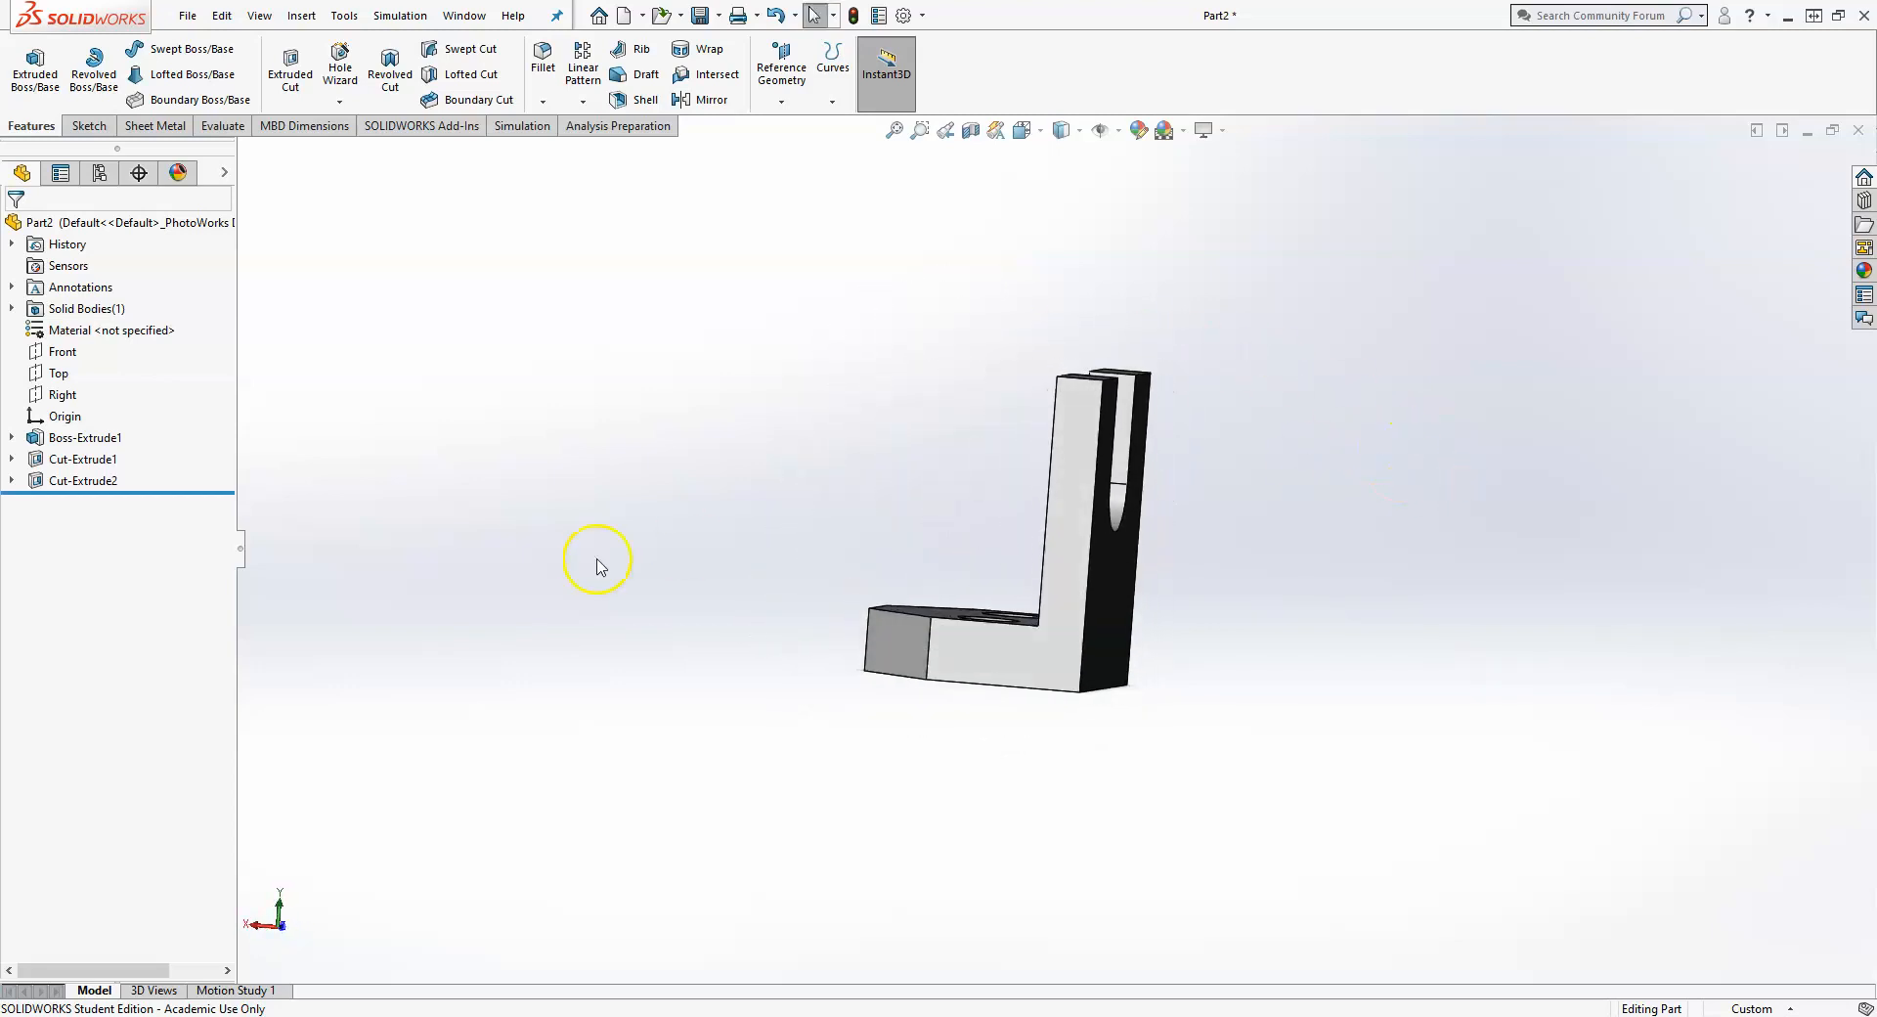
middle_click_drag(1048, 560, 1144, 445)
left_click(1141, 442)
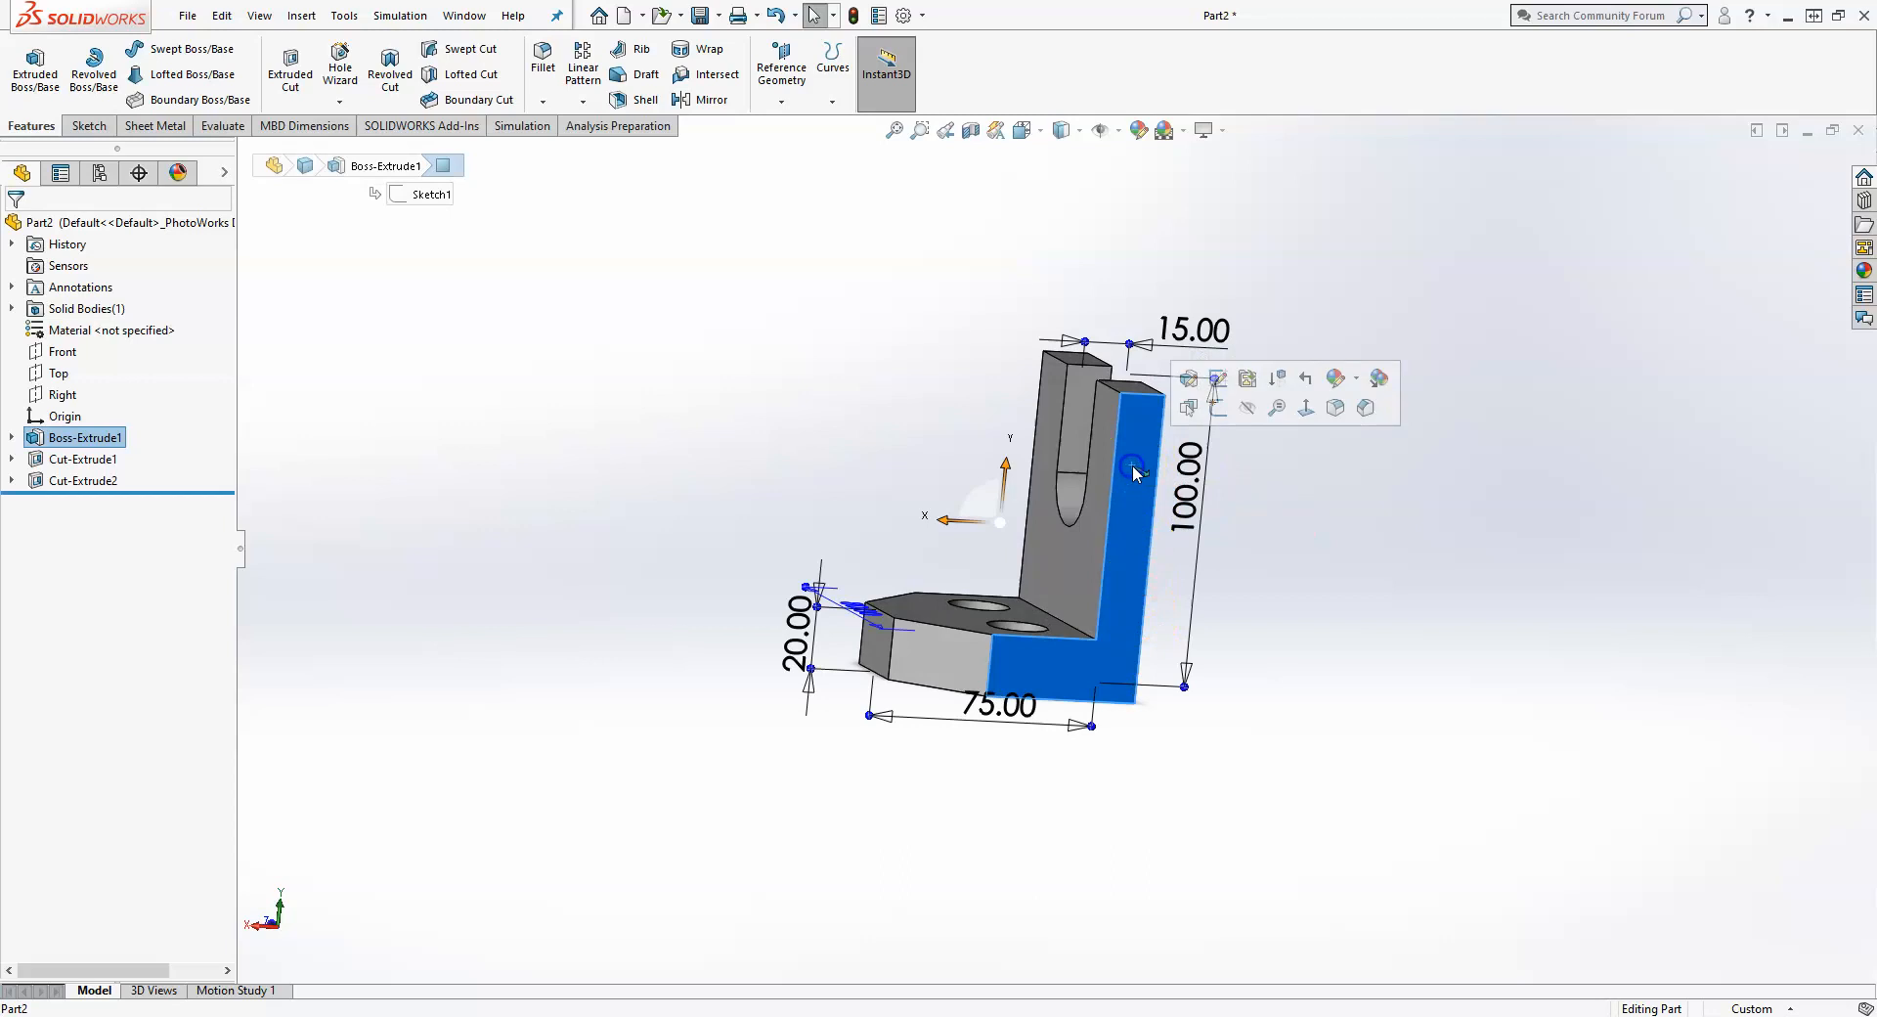
left_click(1233, 431)
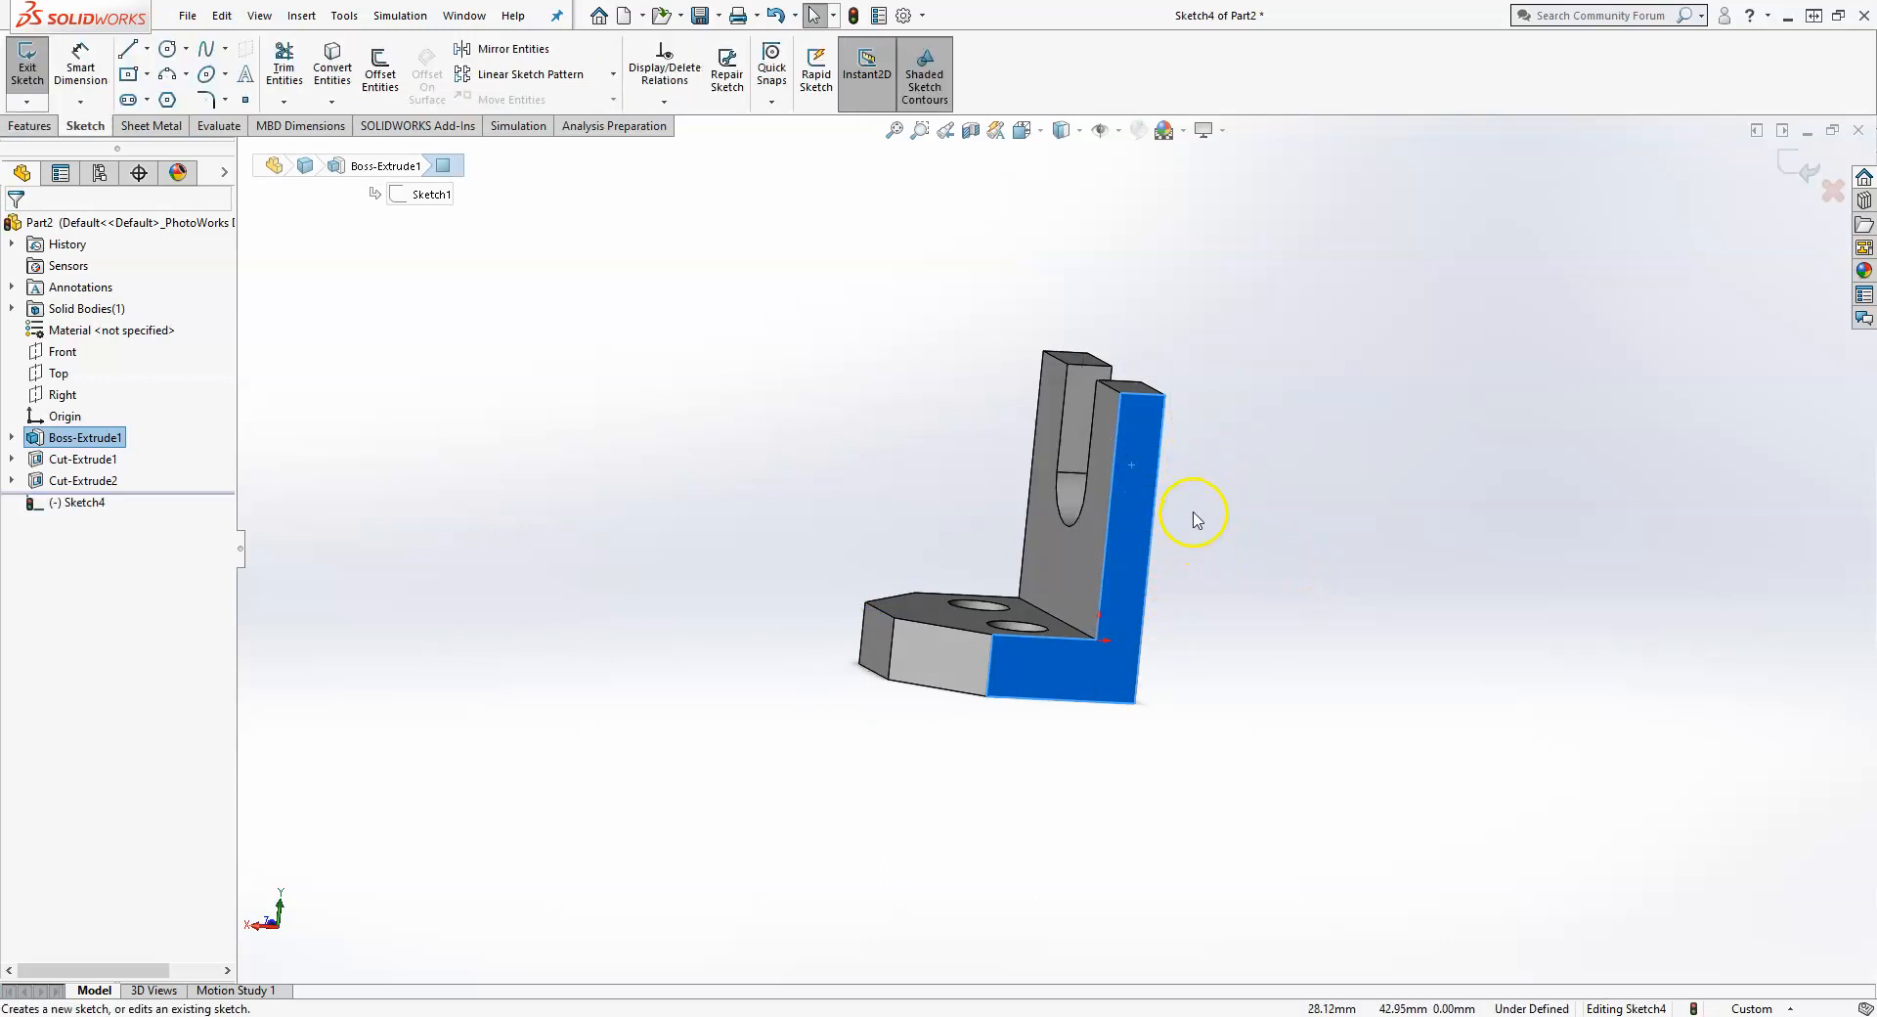
key("space")
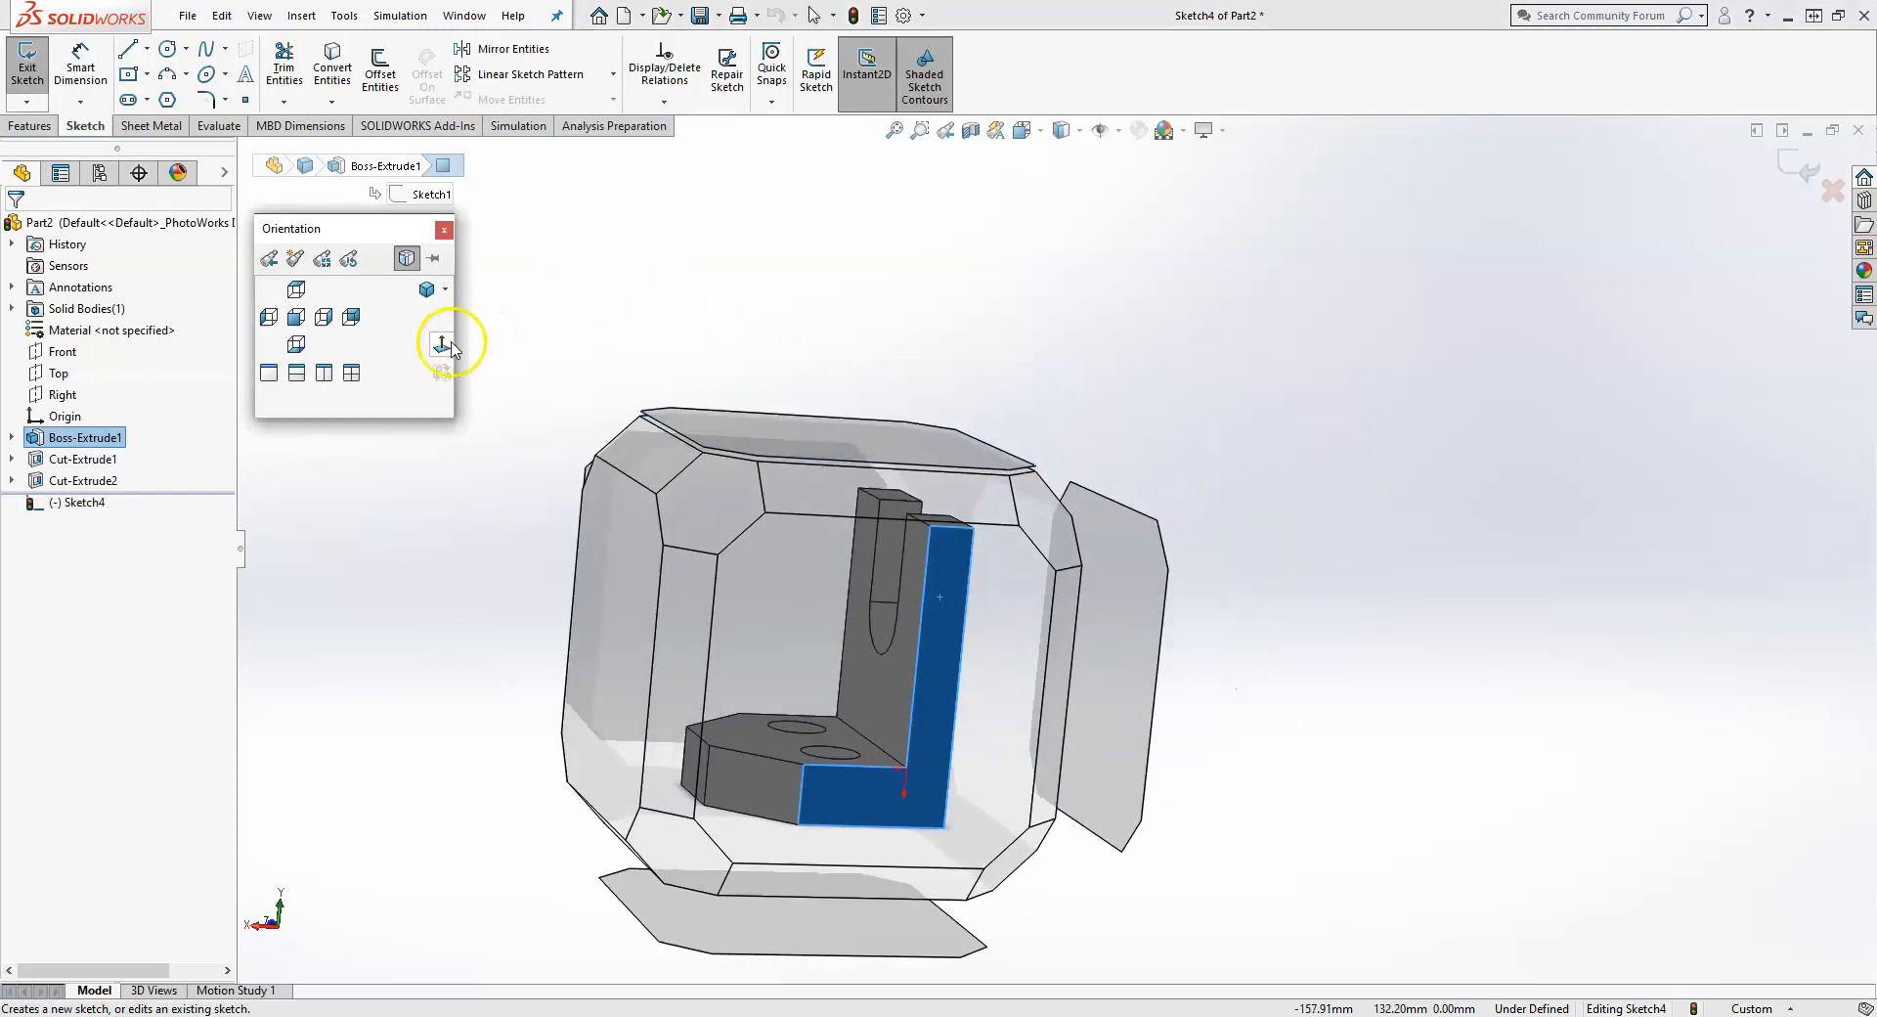
left_click(442, 345)
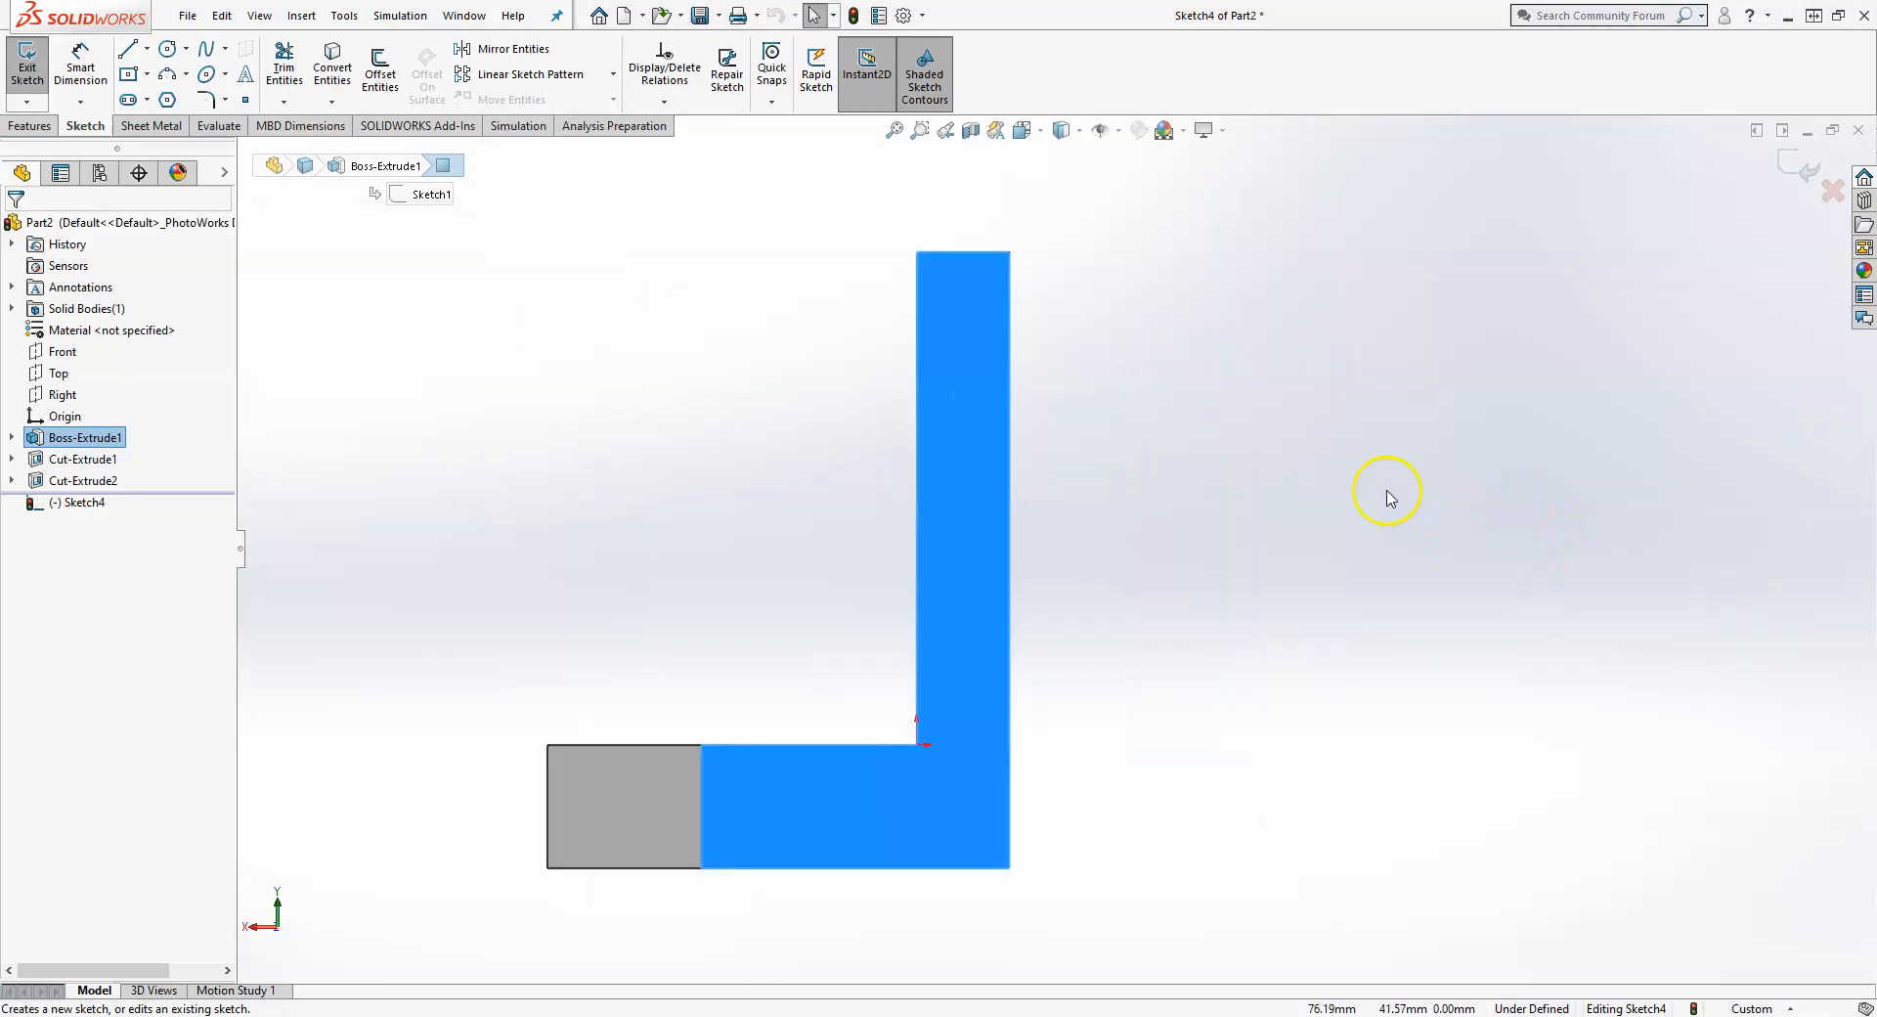
left_click(1172, 363)
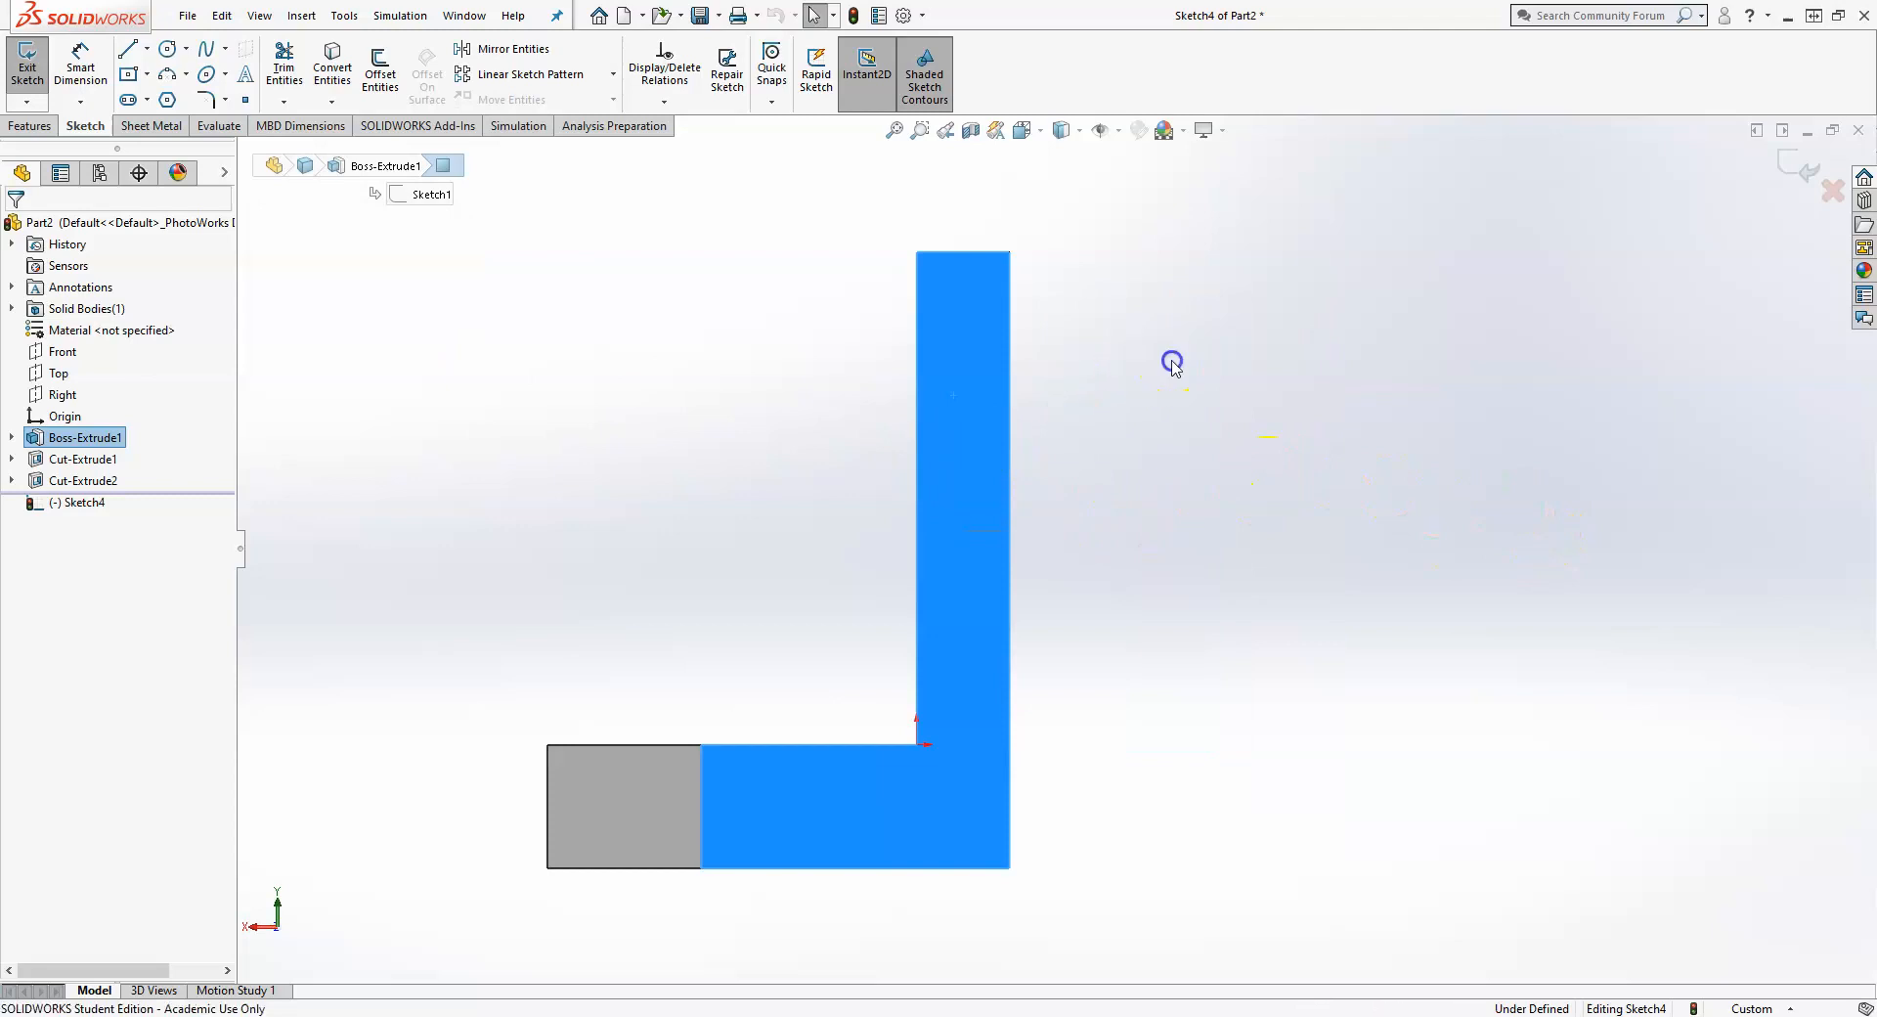
- Sketch a horizontal line about 23 mm long outward from the upright leg's top outer corner, continued by a downward tangent arc of about 19 mm radius
left_click(127, 49)
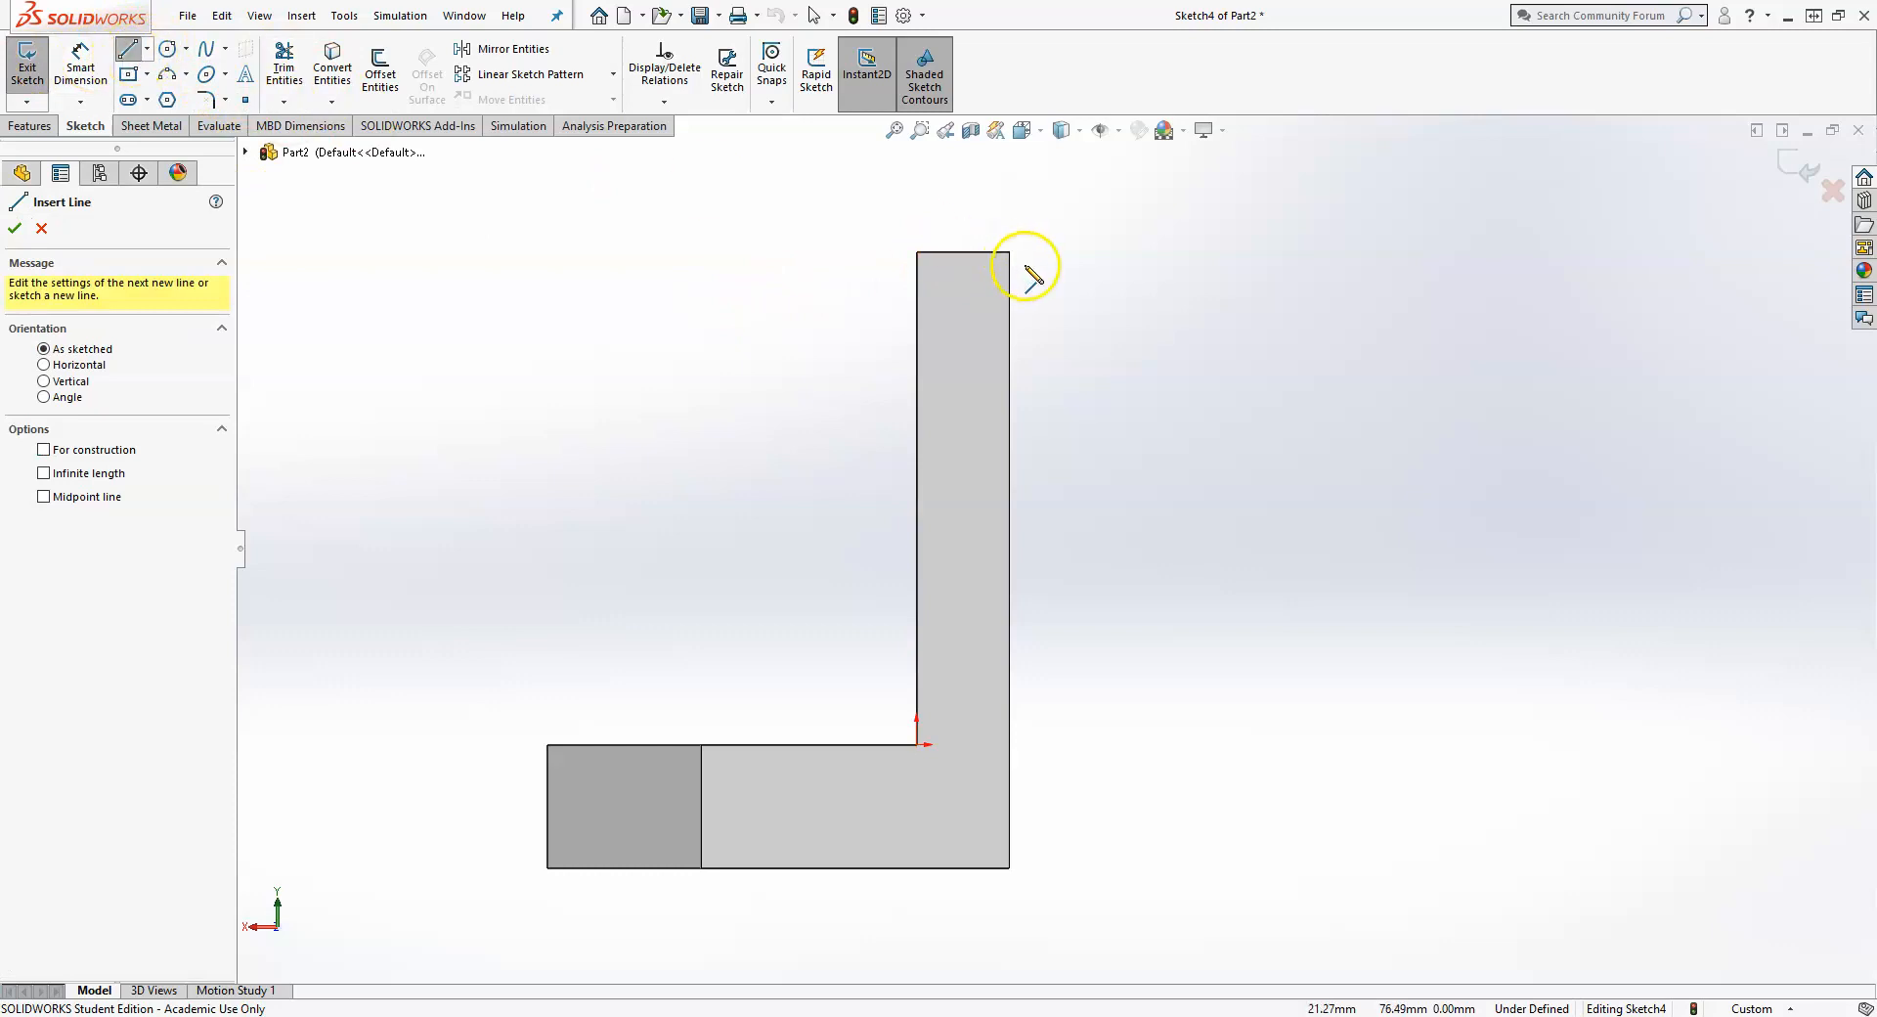
left_click(1010, 252)
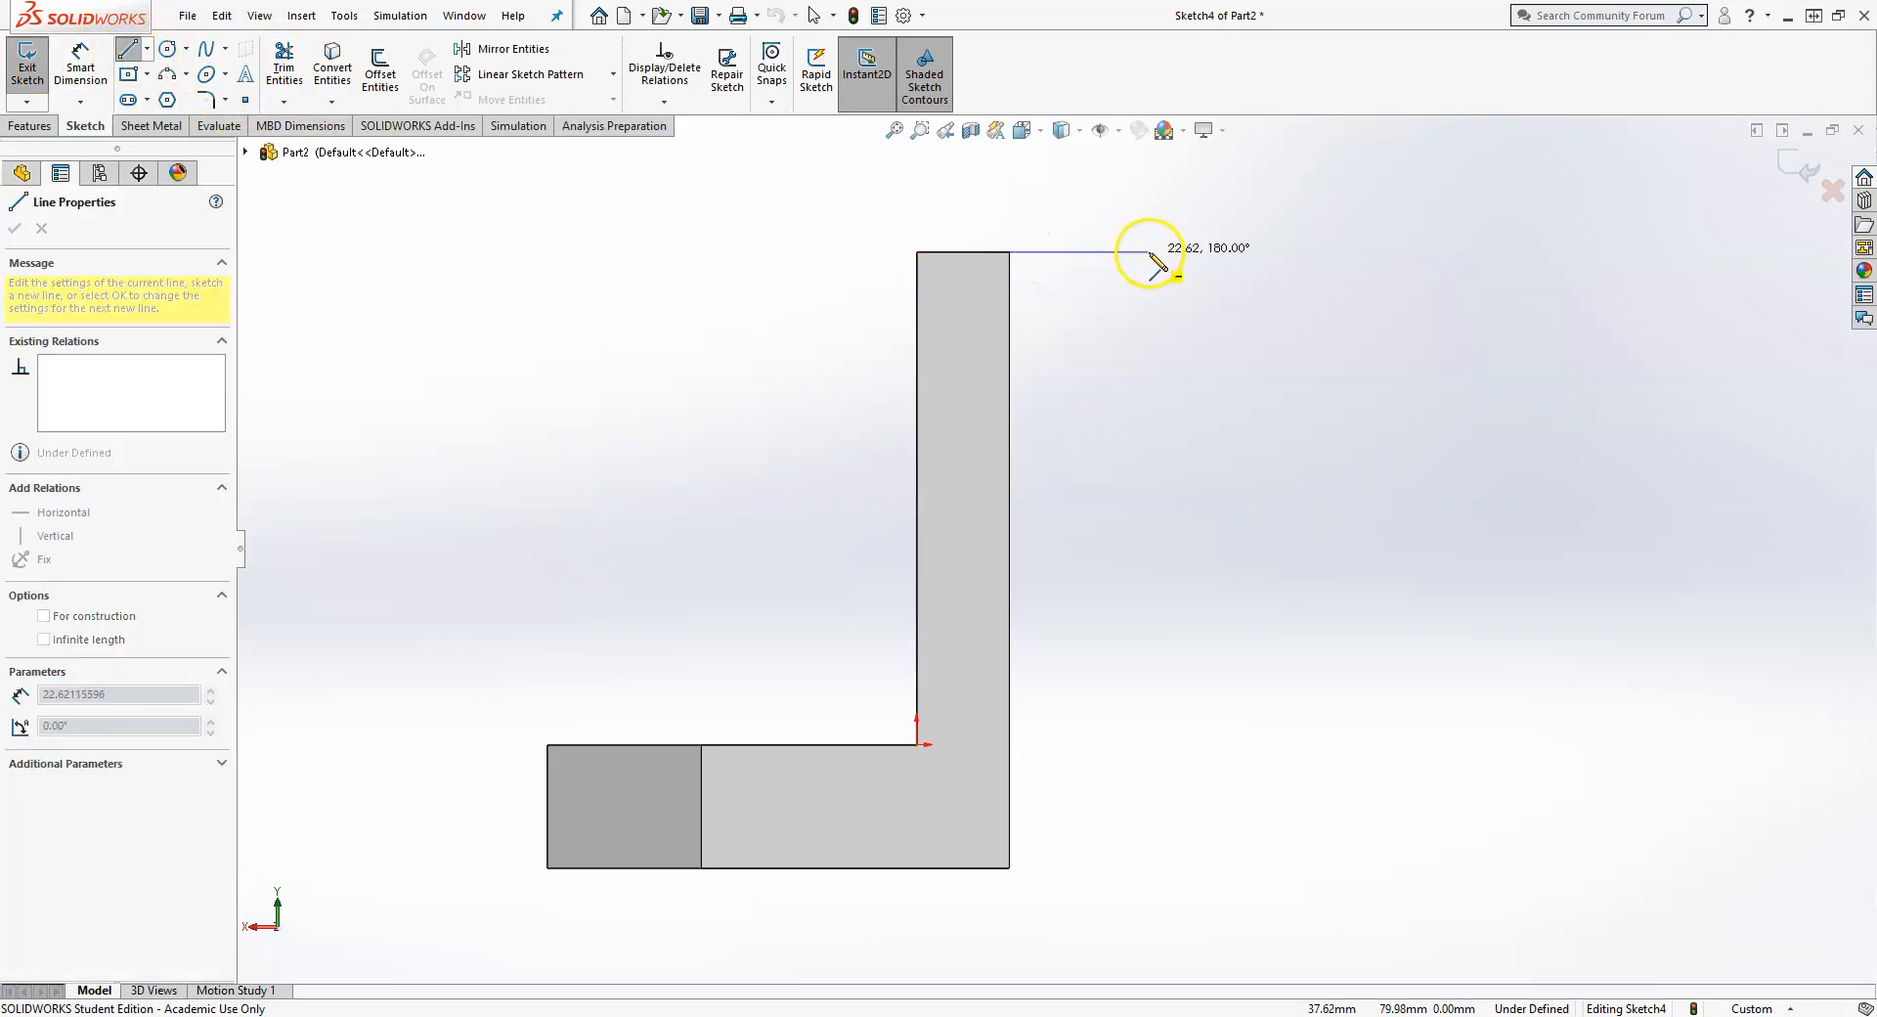
left_click(1149, 252)
key("a")
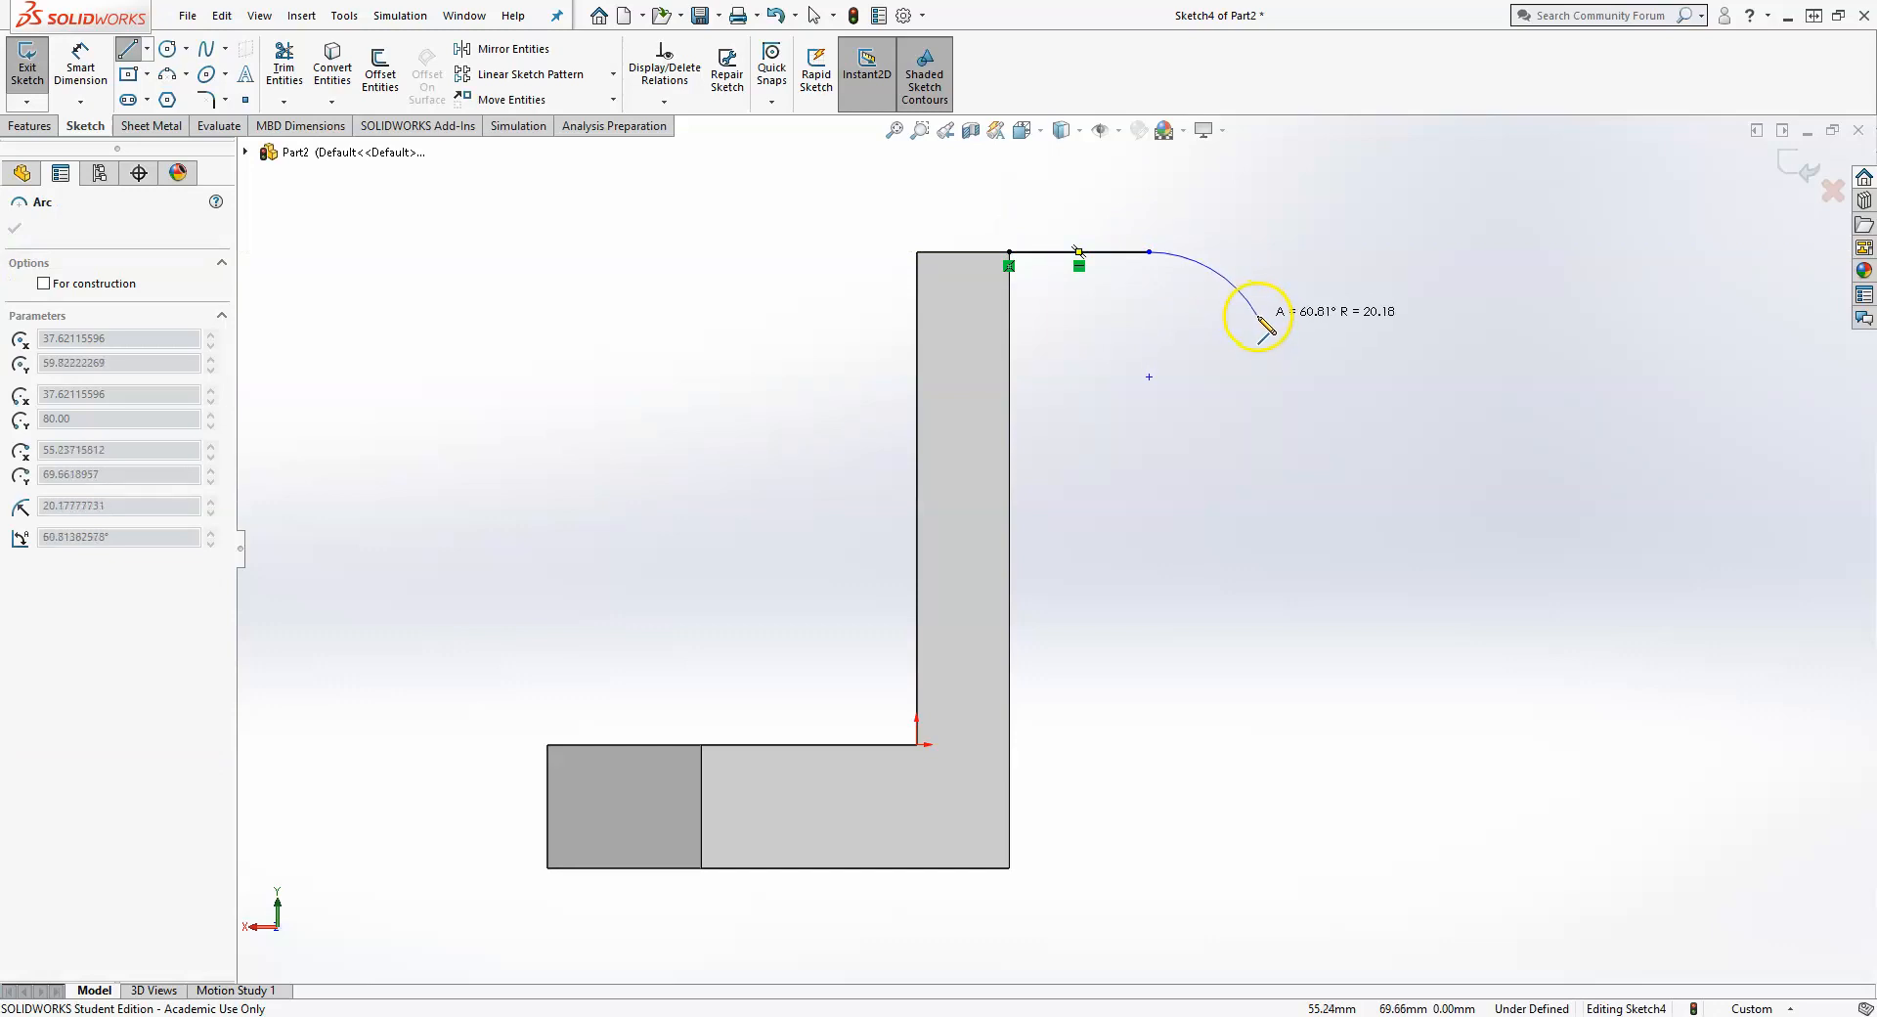
left_click(1257, 323)
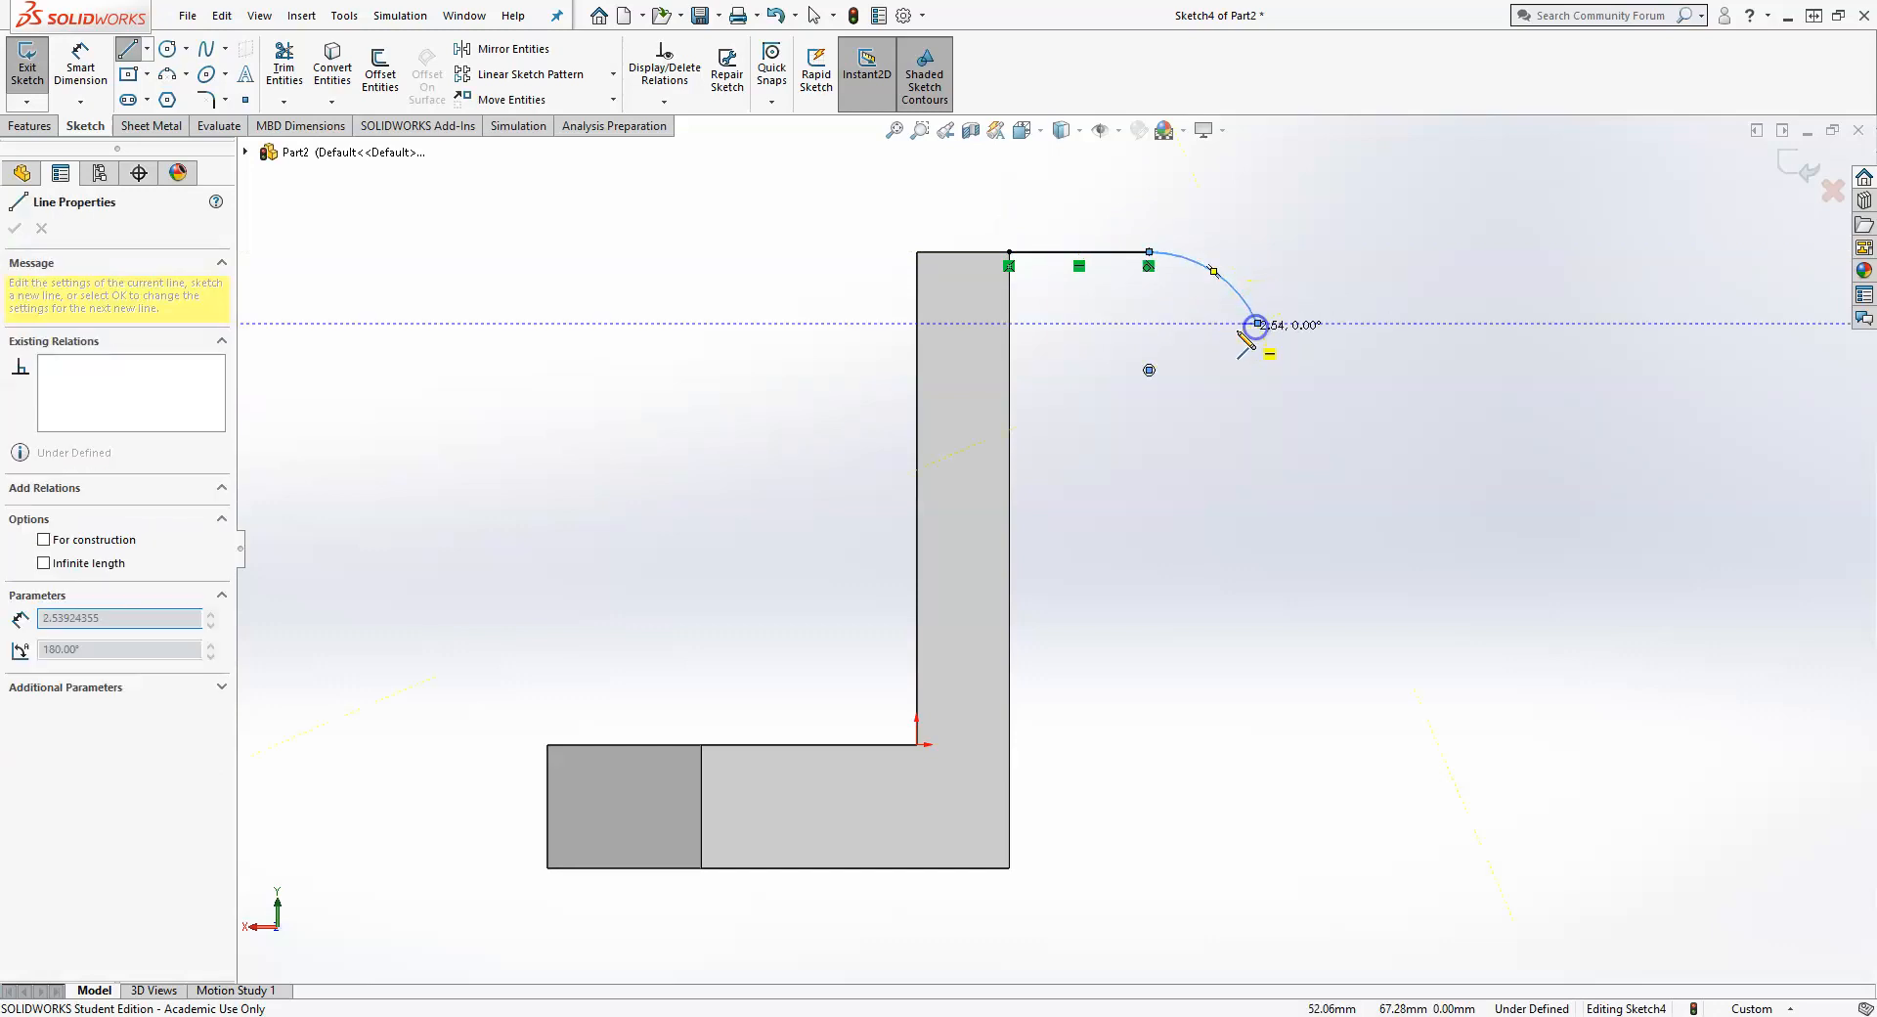
- Continue the profile with a short horizontal line back towards the leg and a tangent arc of about 29 mm radius ending on the leg's outer edge
left_click(1171, 323)
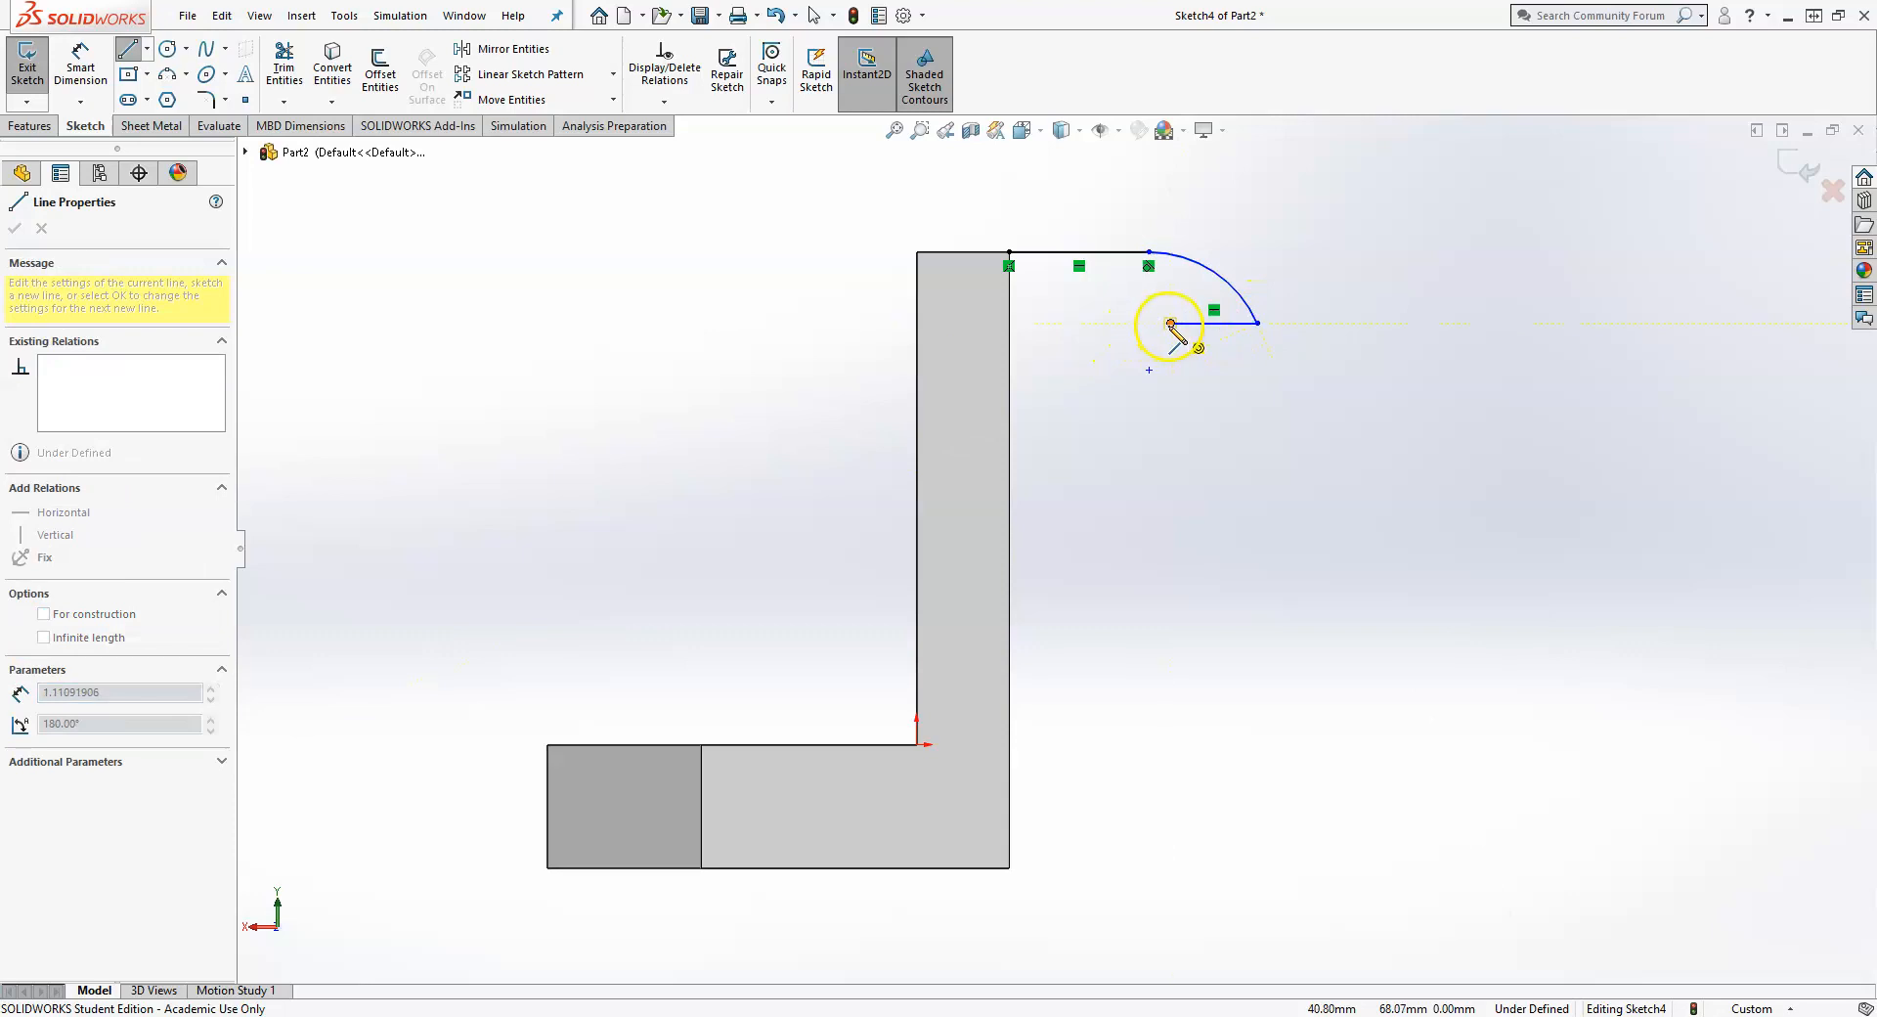
key("a")
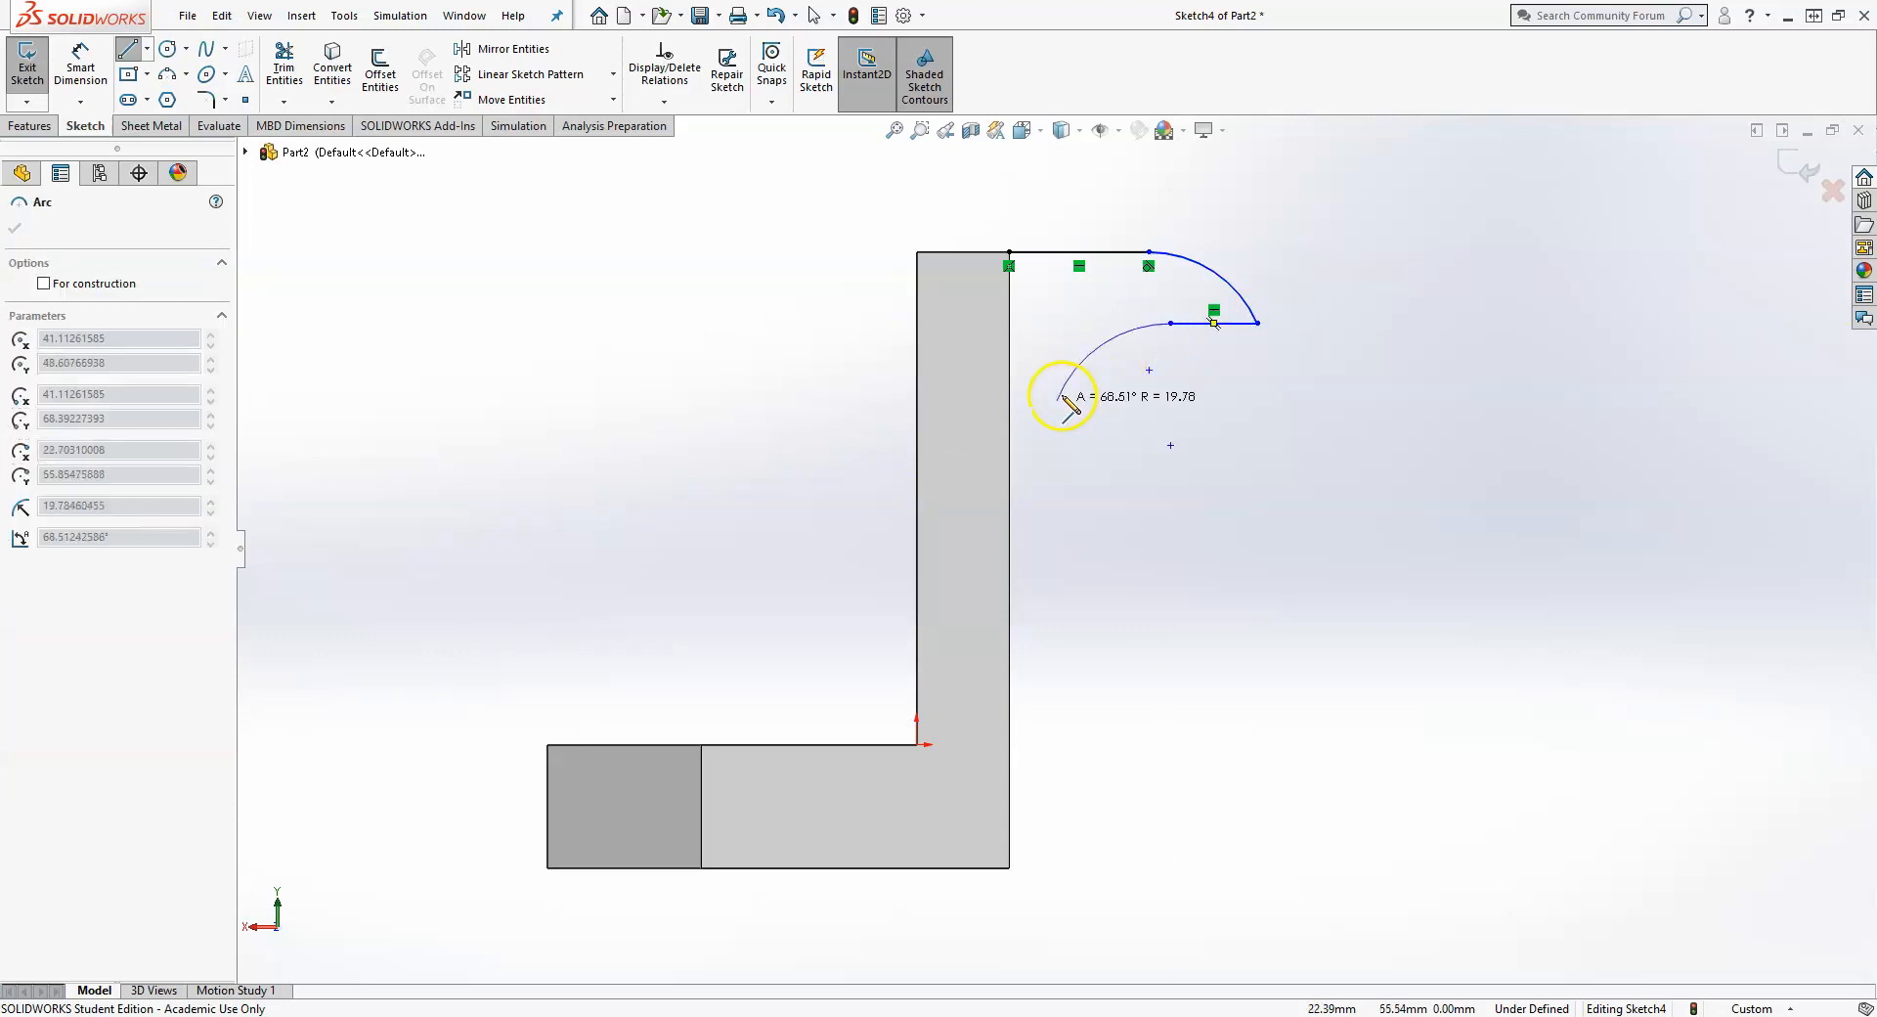
left_click(1010, 426)
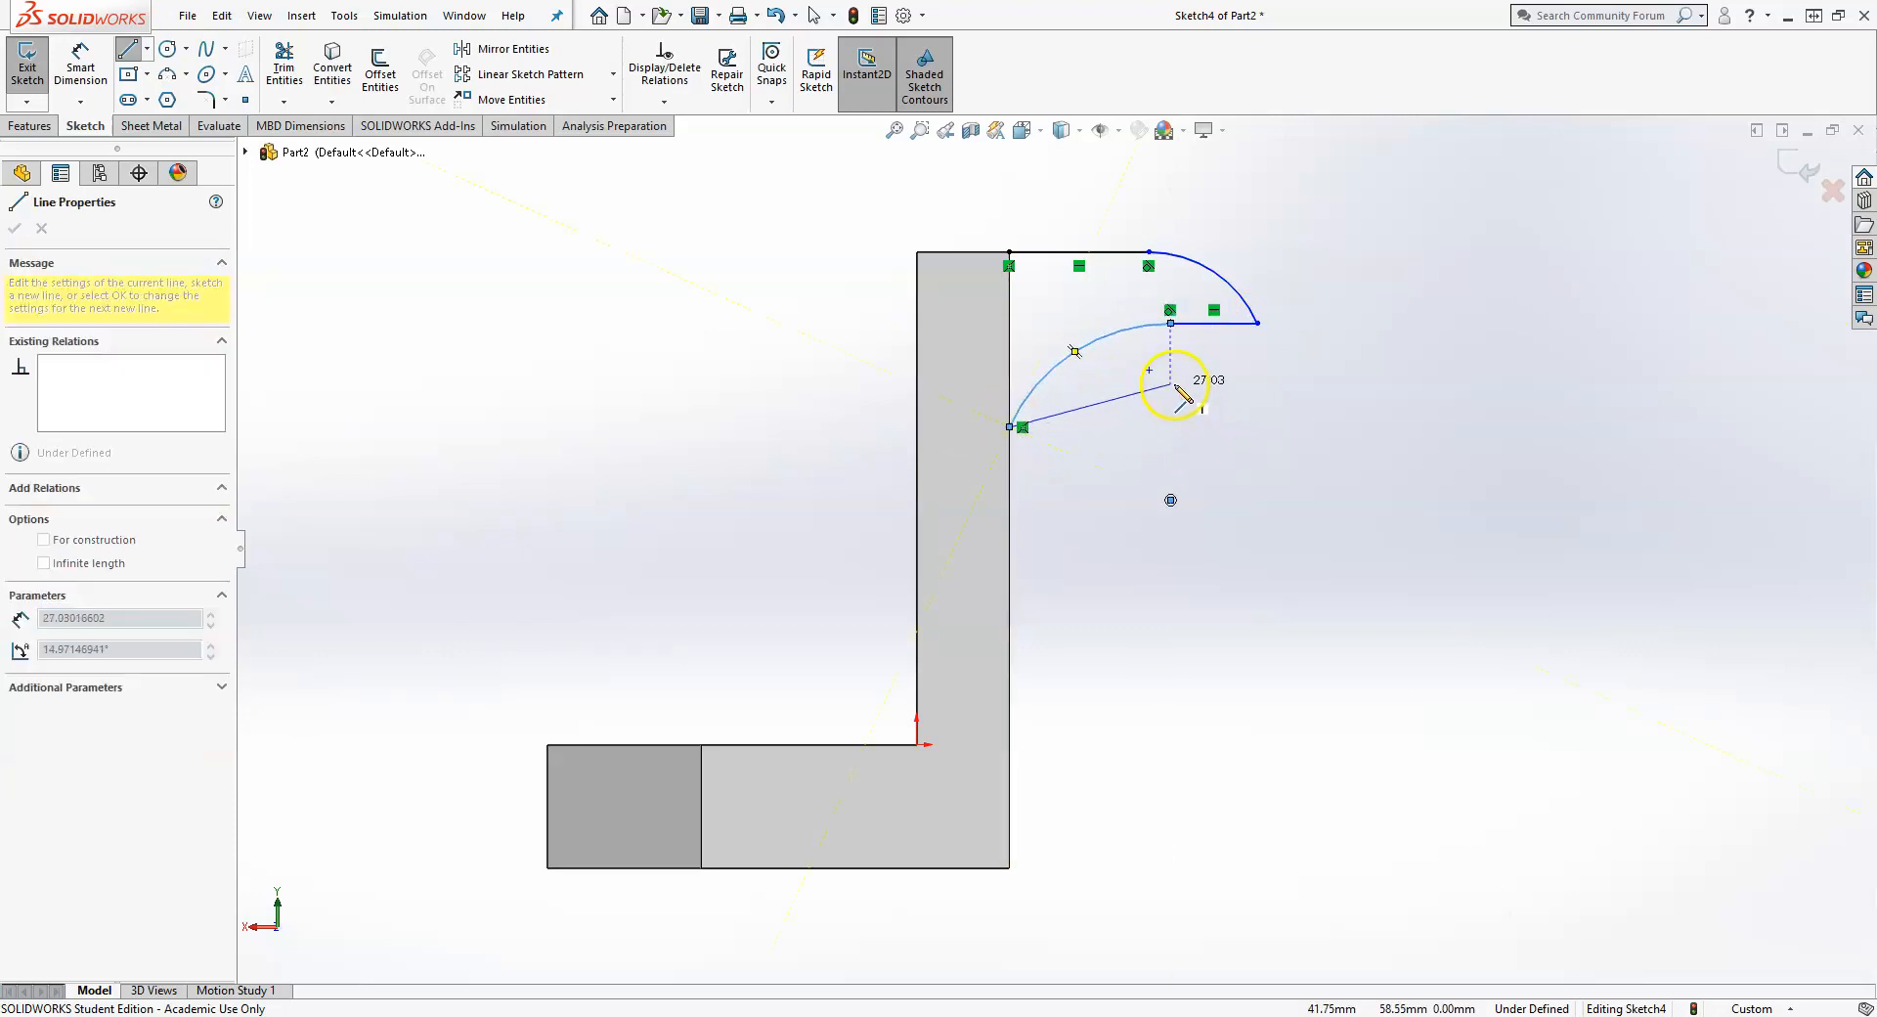
key("Escape")
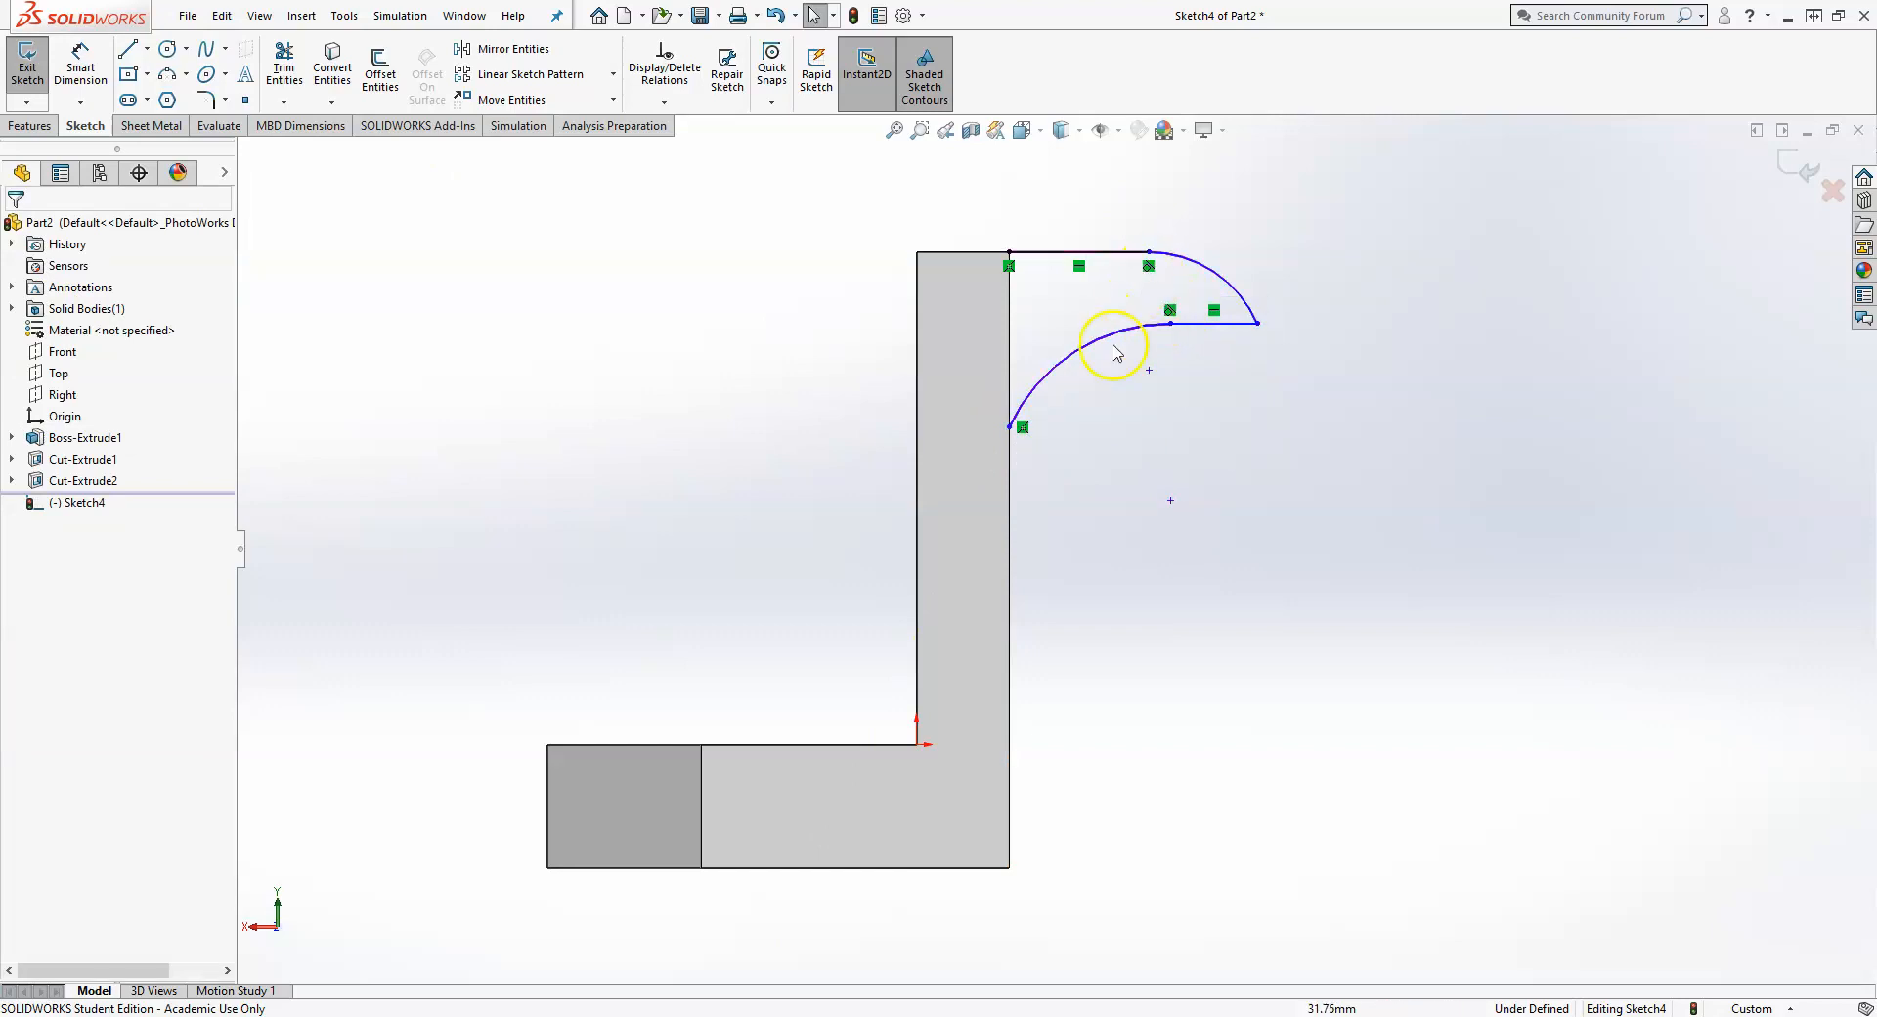
- Make the lower arc Tangent to the upright leg's outer edge
left_click(1047, 384)
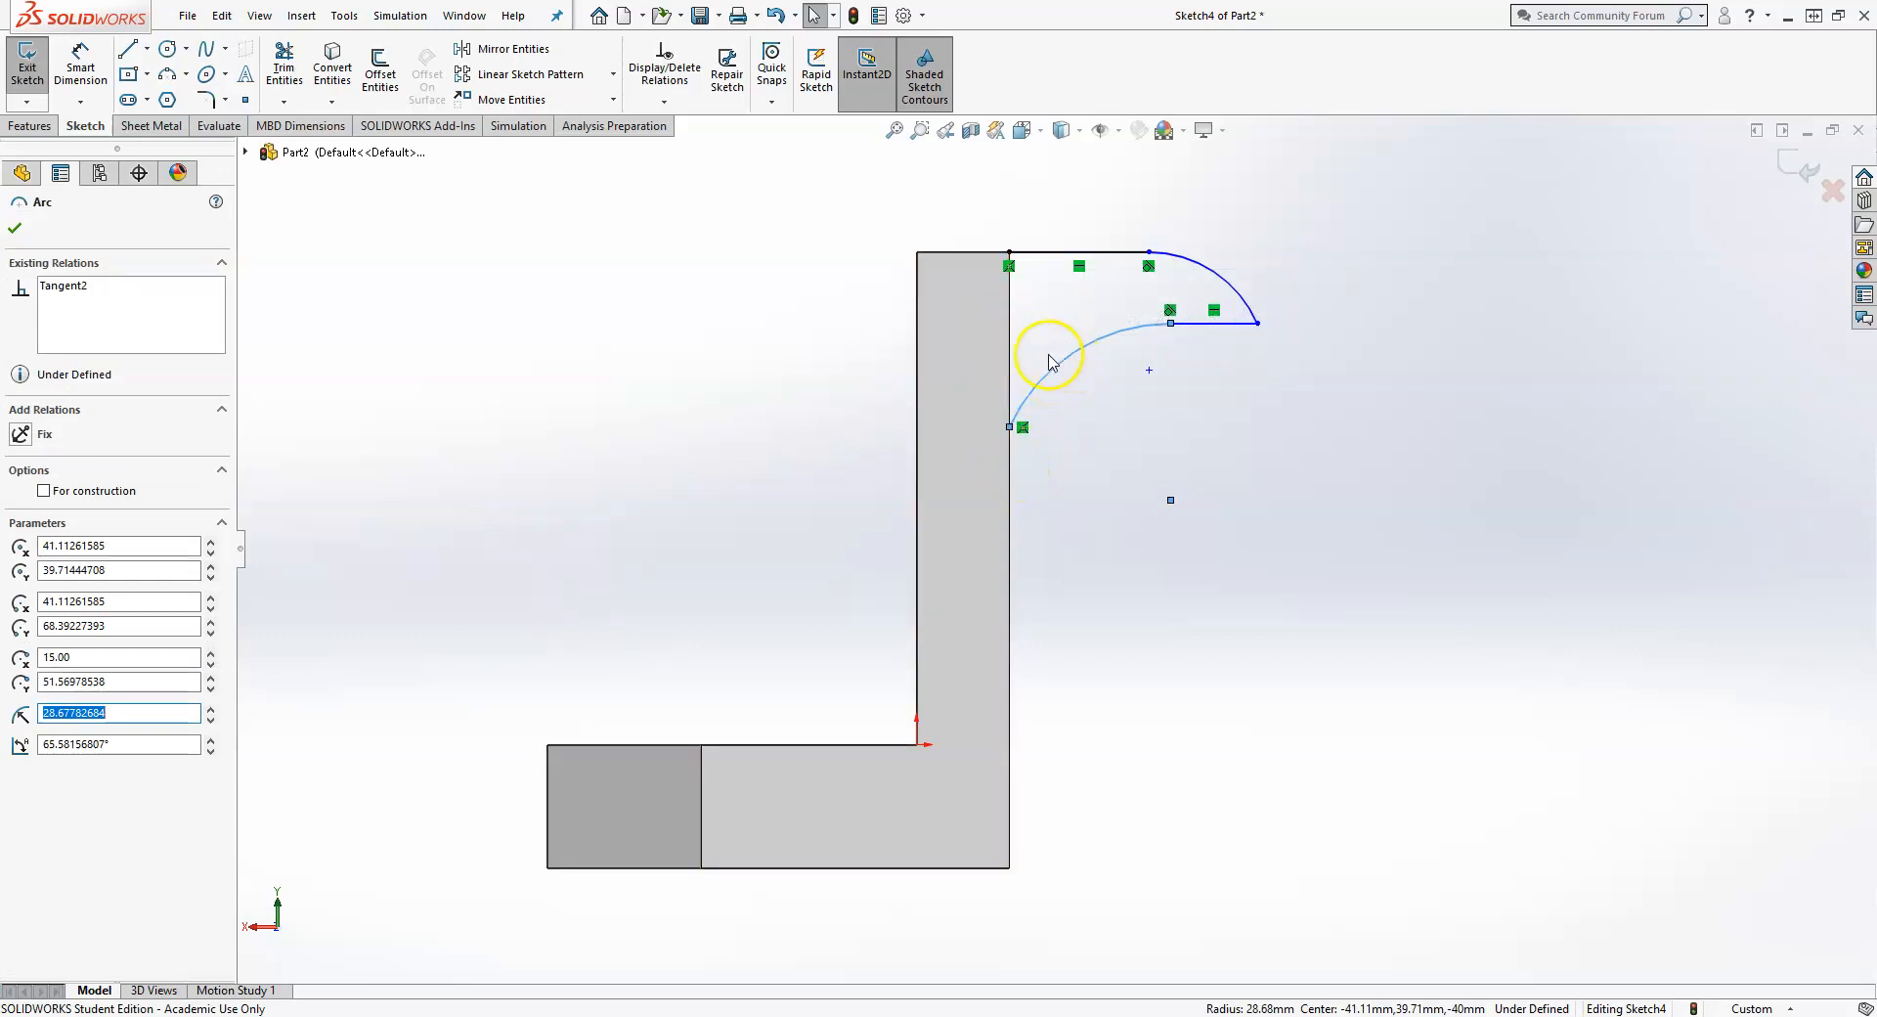
left_click(1011, 338, "ctrl")
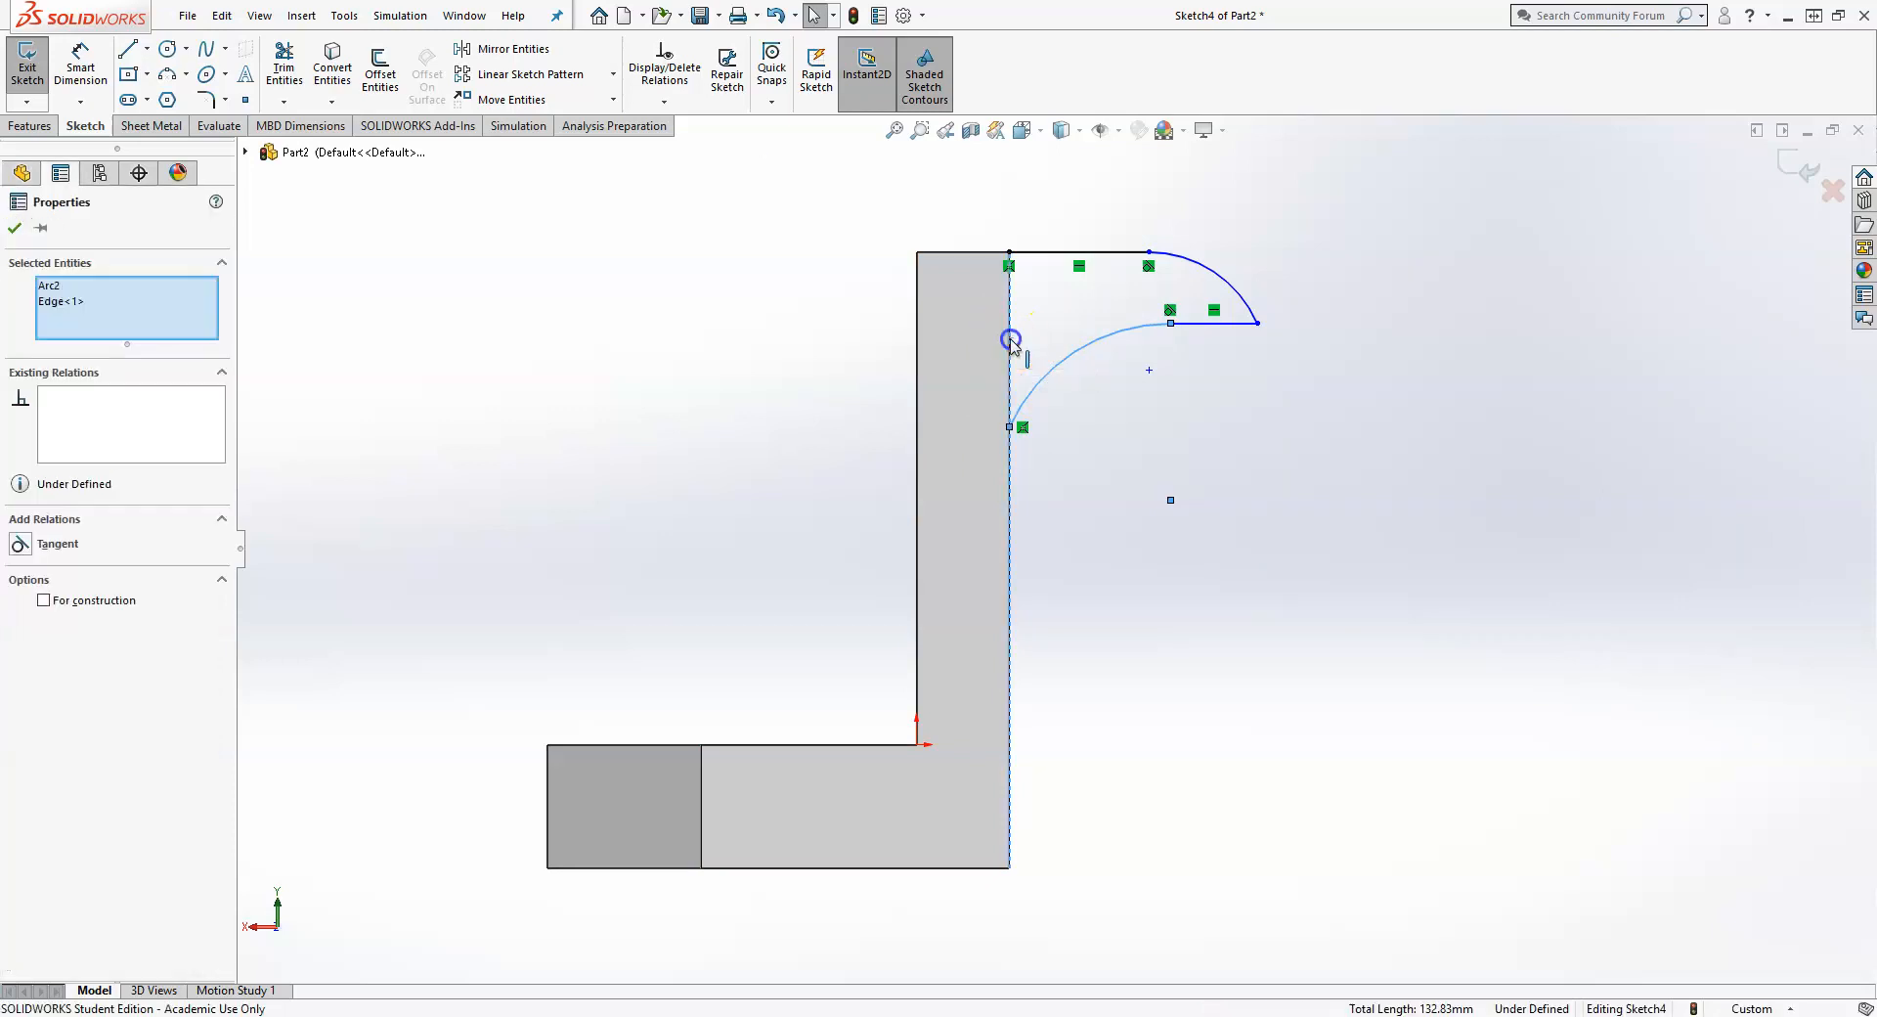
left_click(20, 545)
left_click(1170, 450)
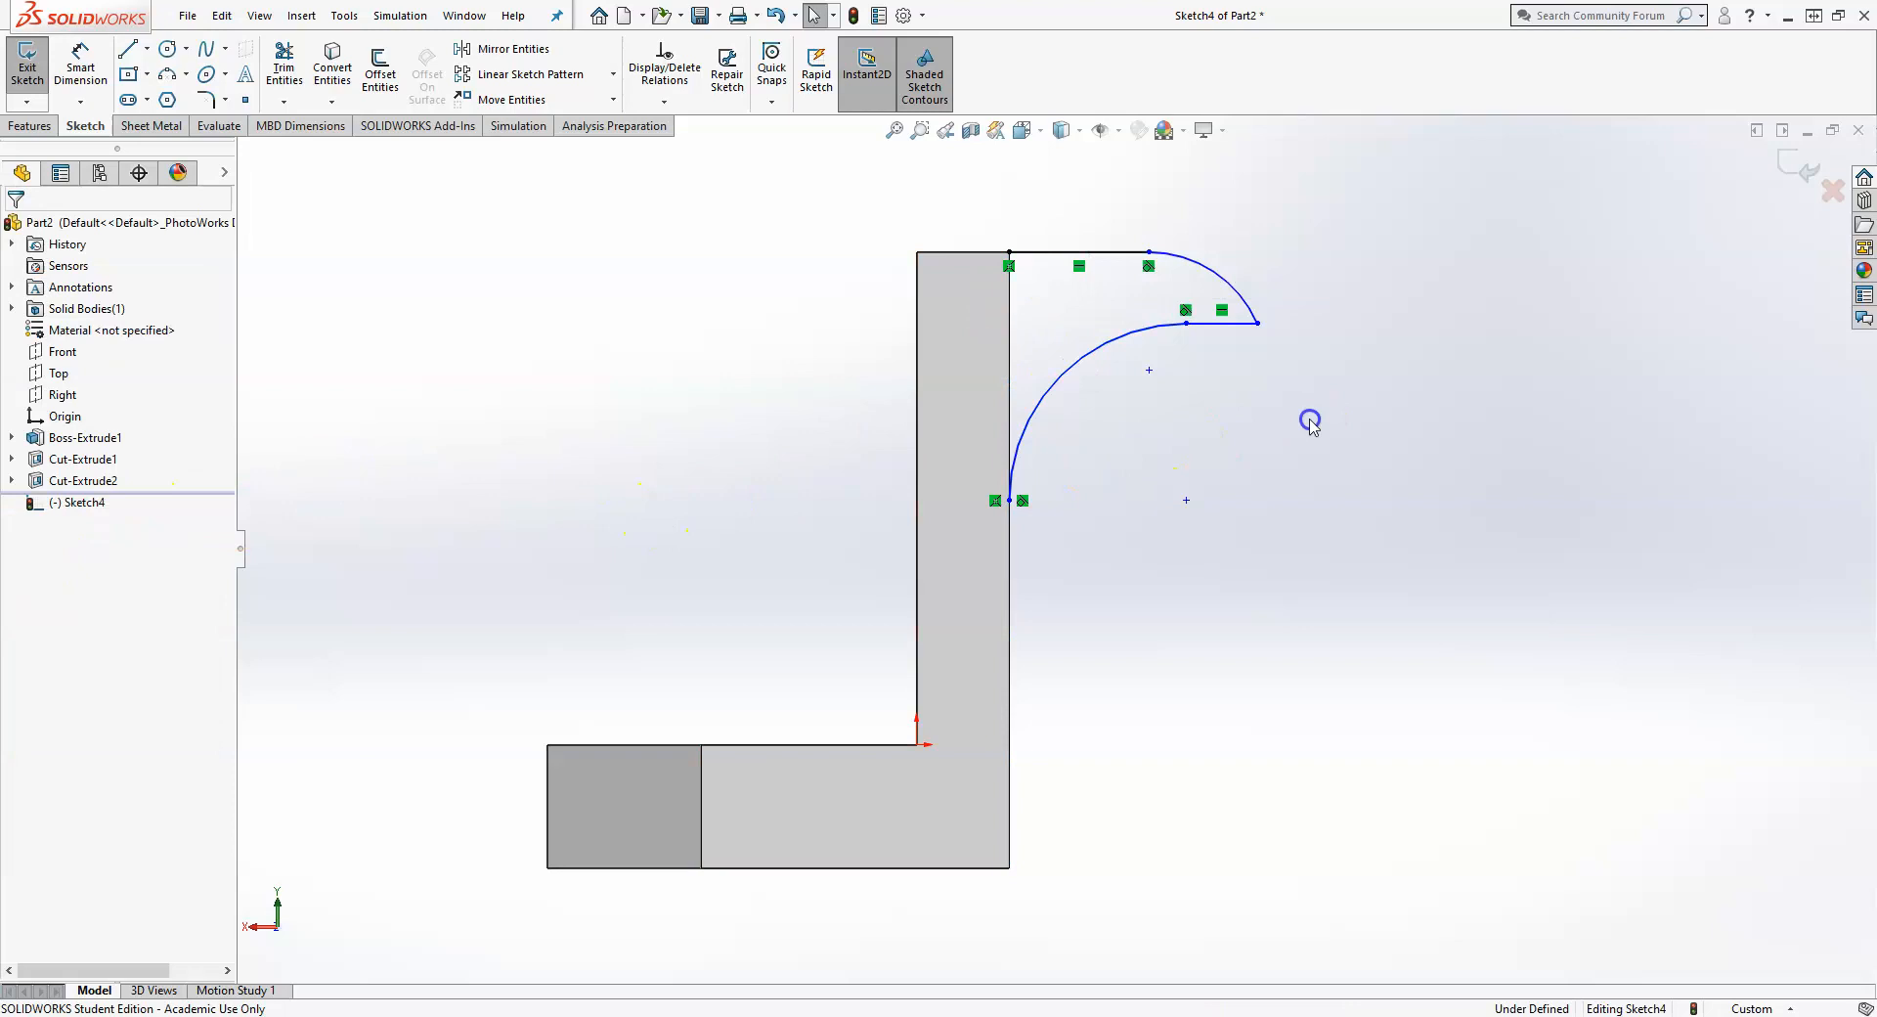
- Close the profile with a vertical line along the leg's outer edge, from its top corner to the lower arc's end
left_click(126, 49)
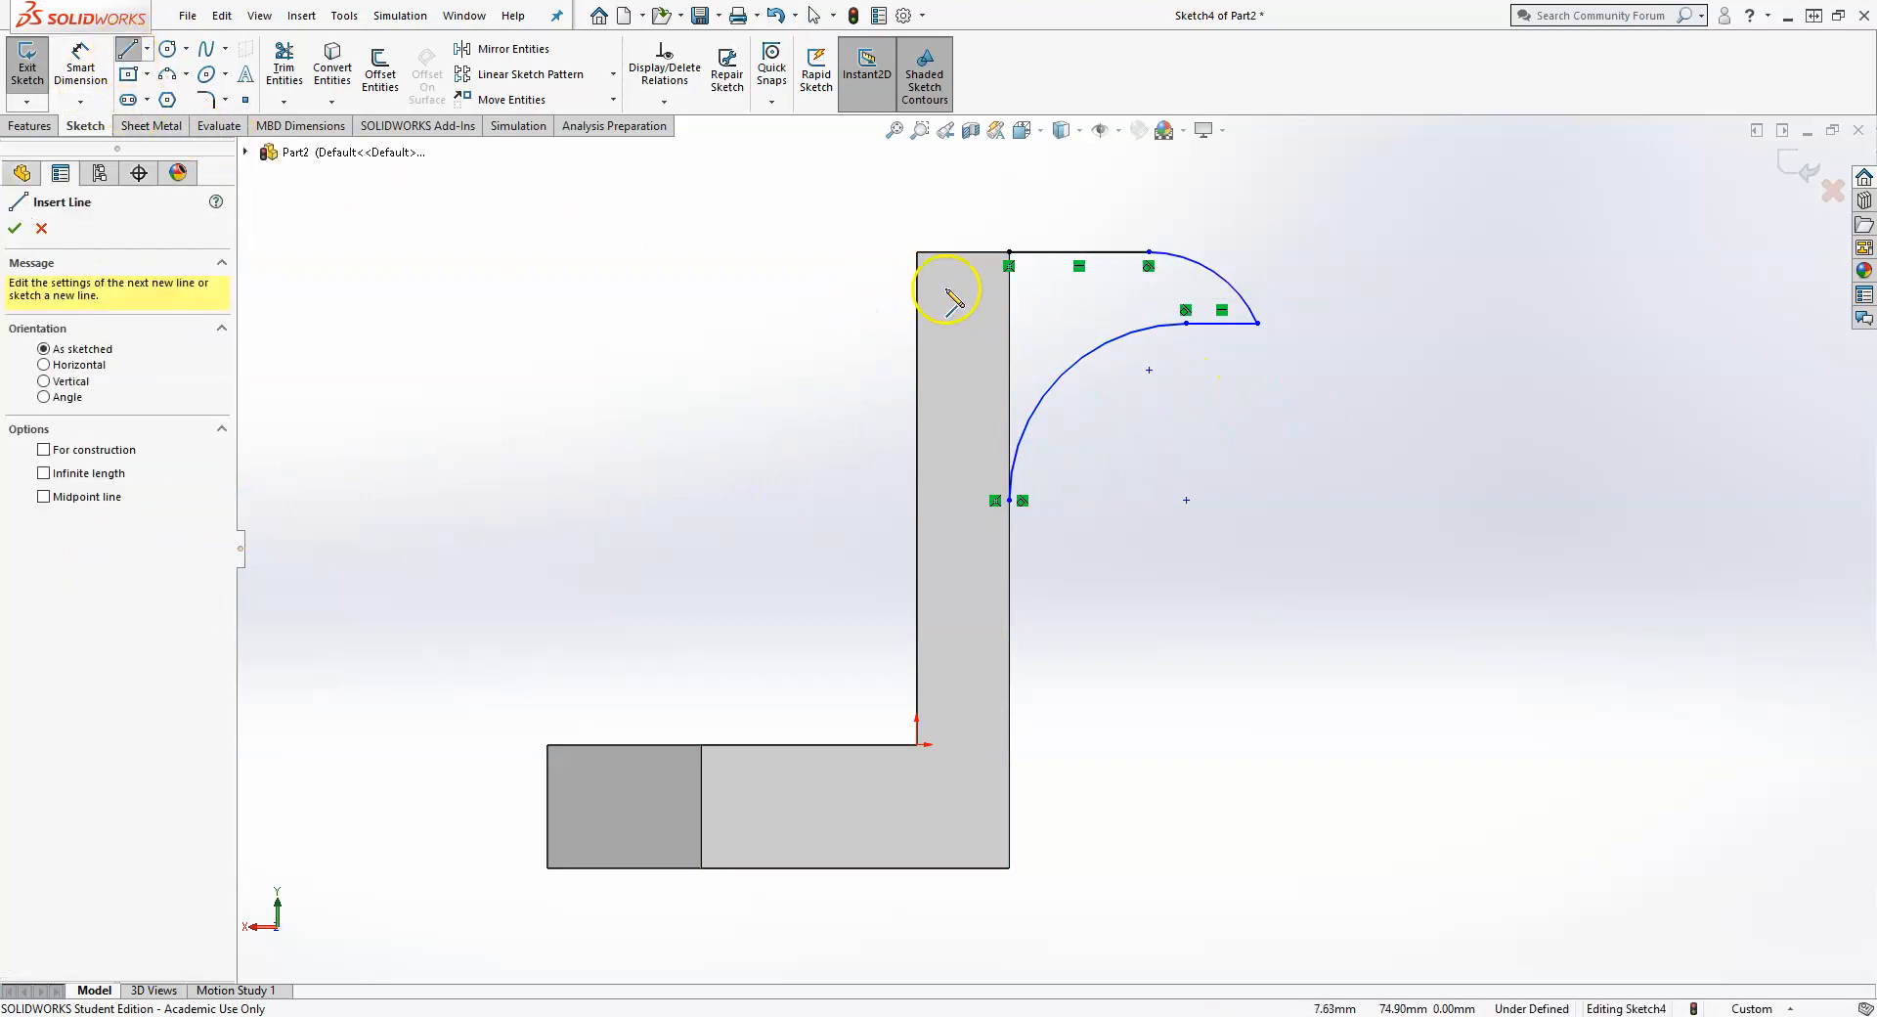
left_click(1009, 253)
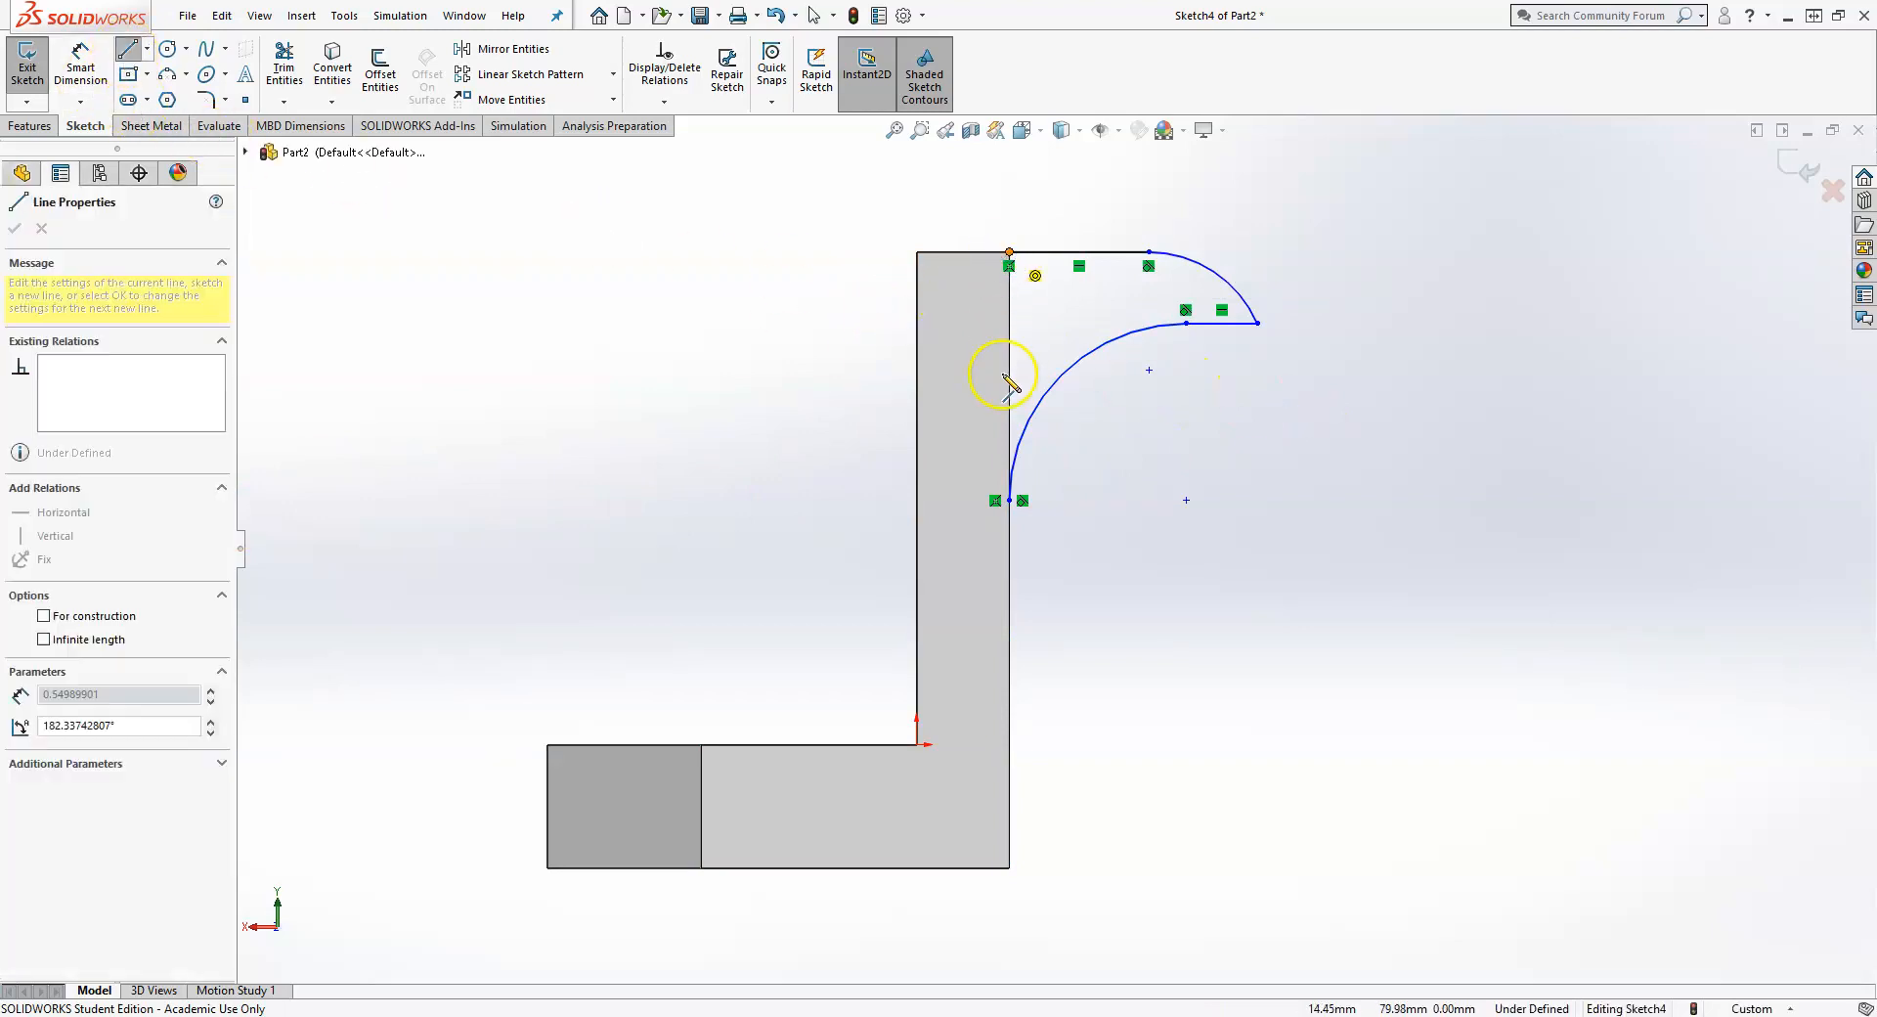
left_click(1009, 499)
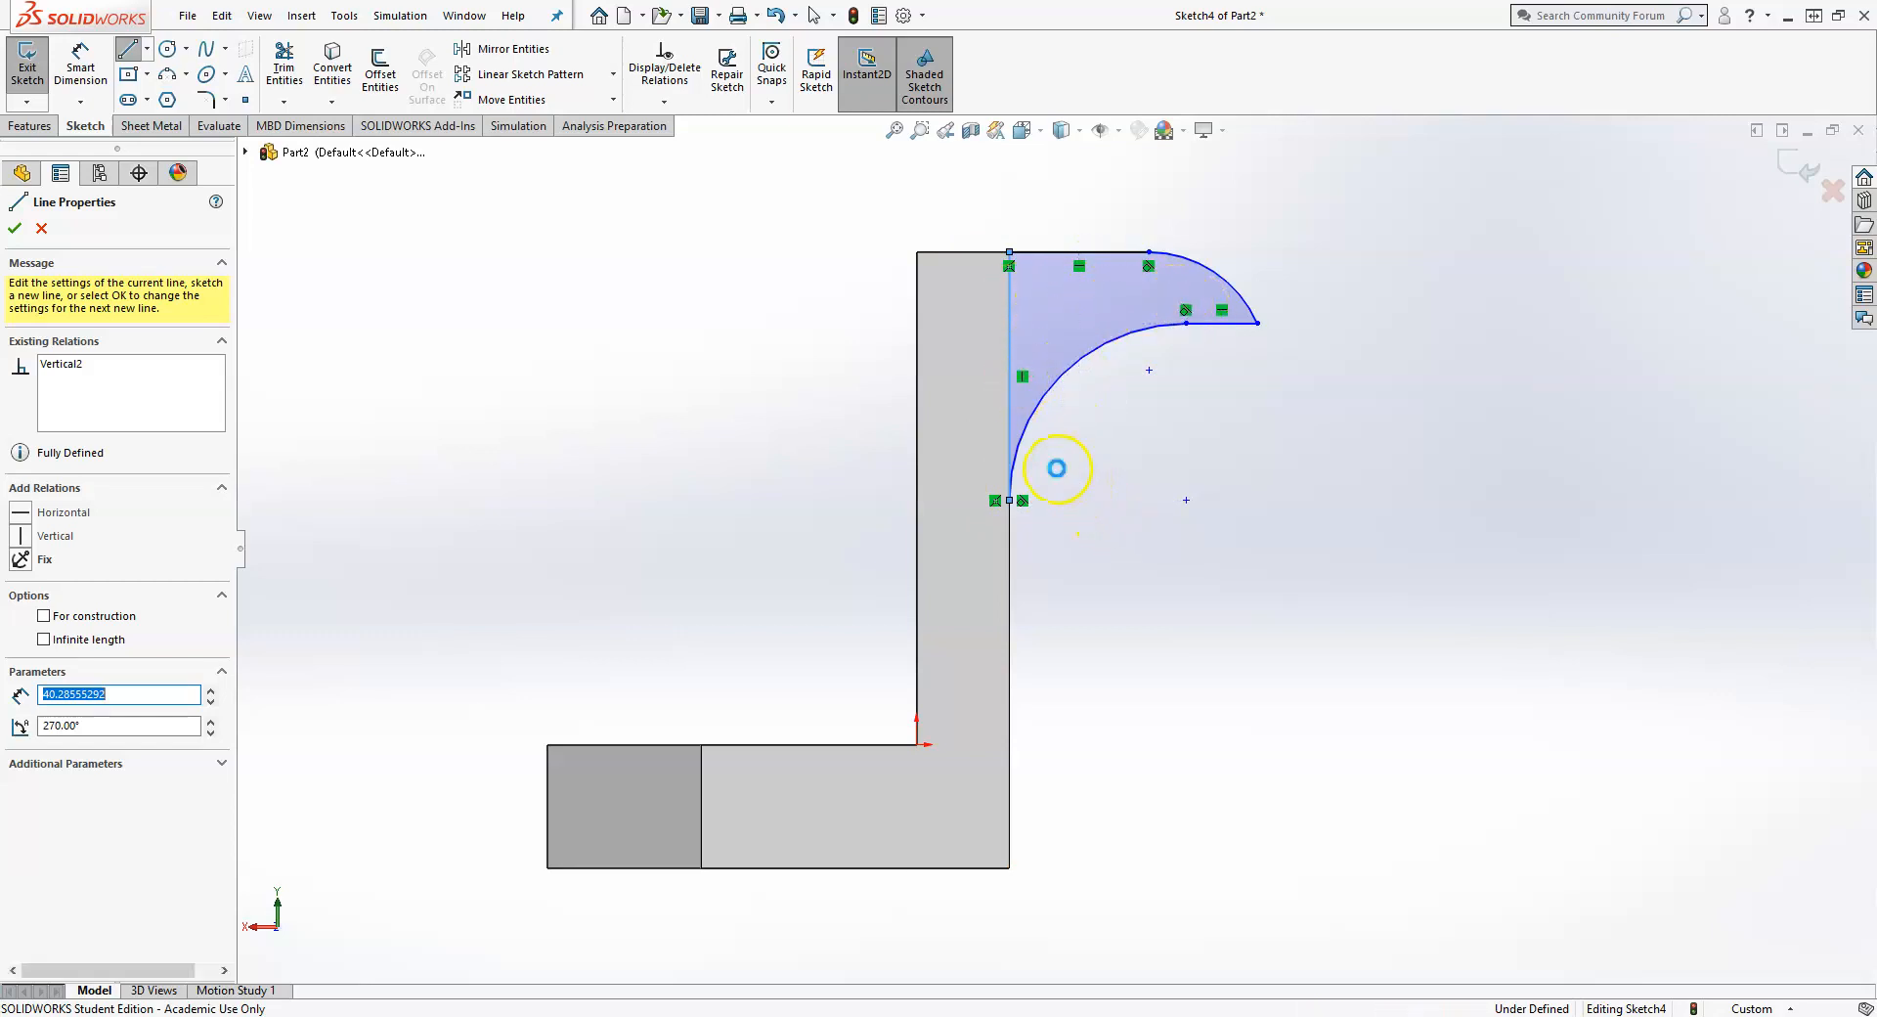
key("Escape")
- Dimension the upper arc's radius and set it to 20 mm
scroll(1036, 452, "up", 1)
scroll(1102, 255, "down", 2)
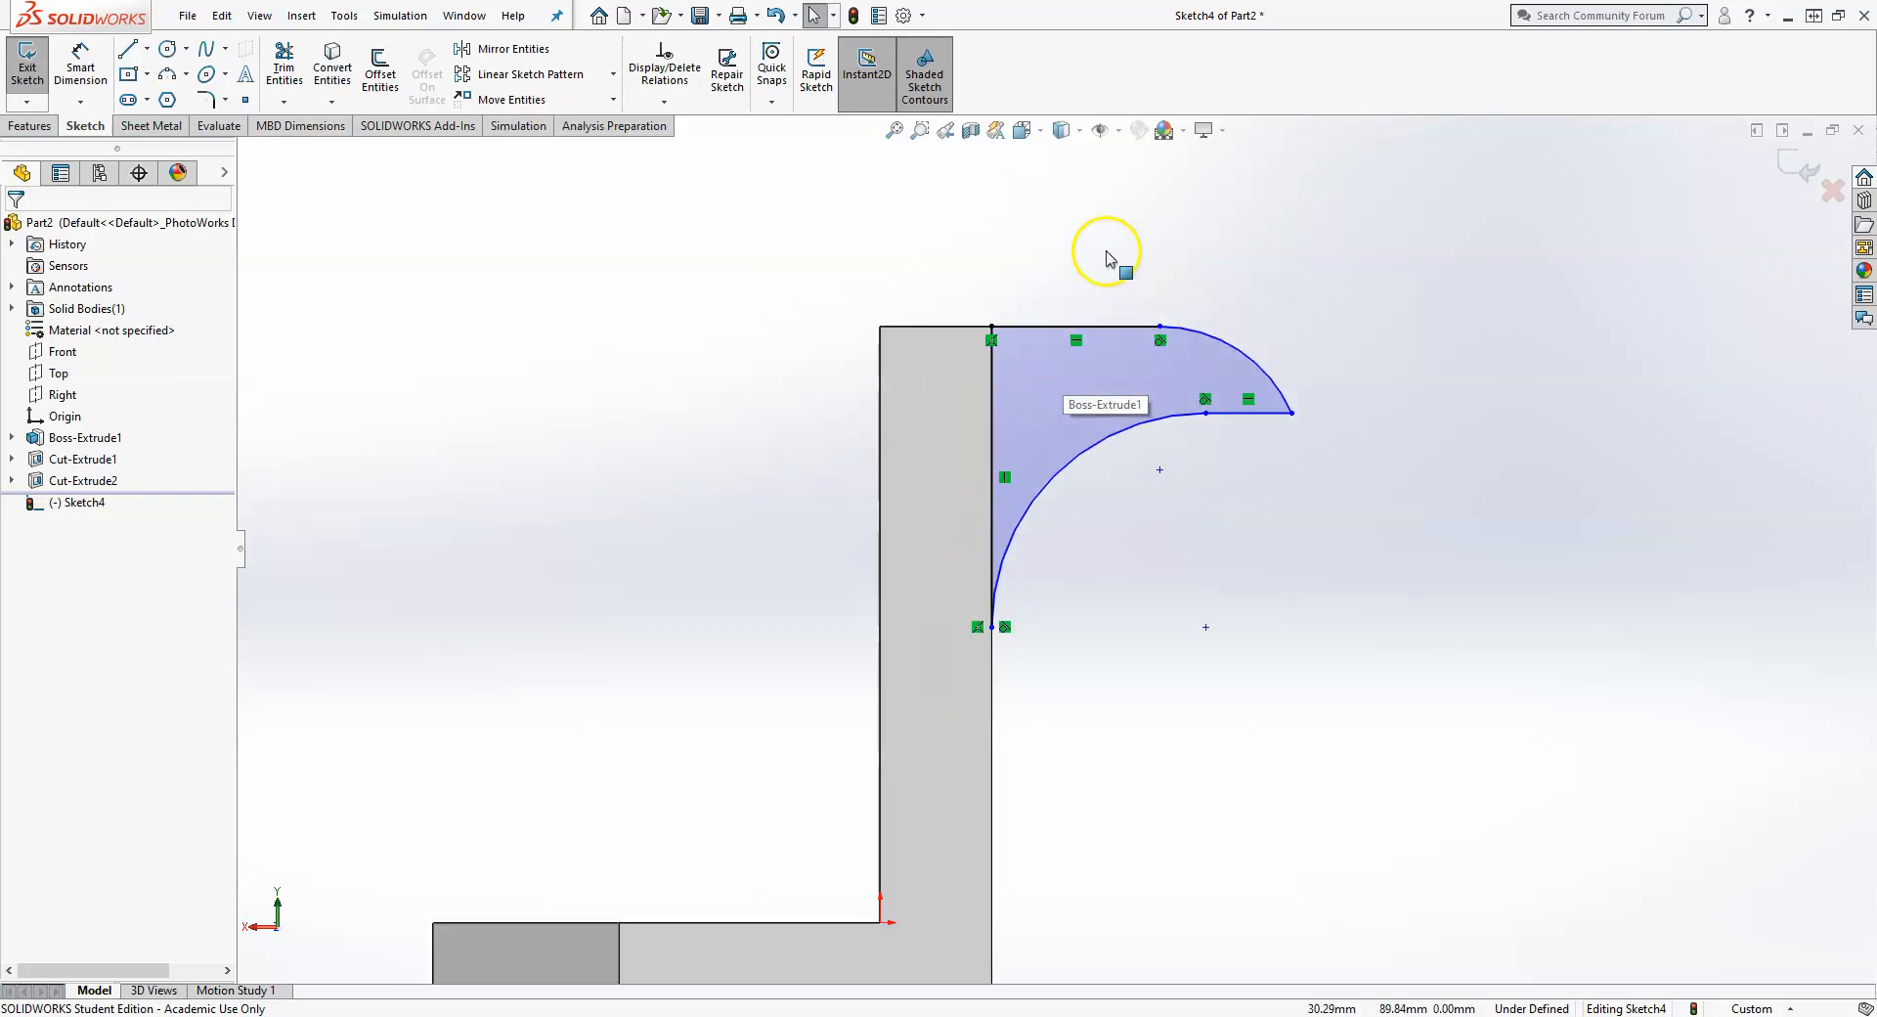
scroll(1099, 269, "up", 1)
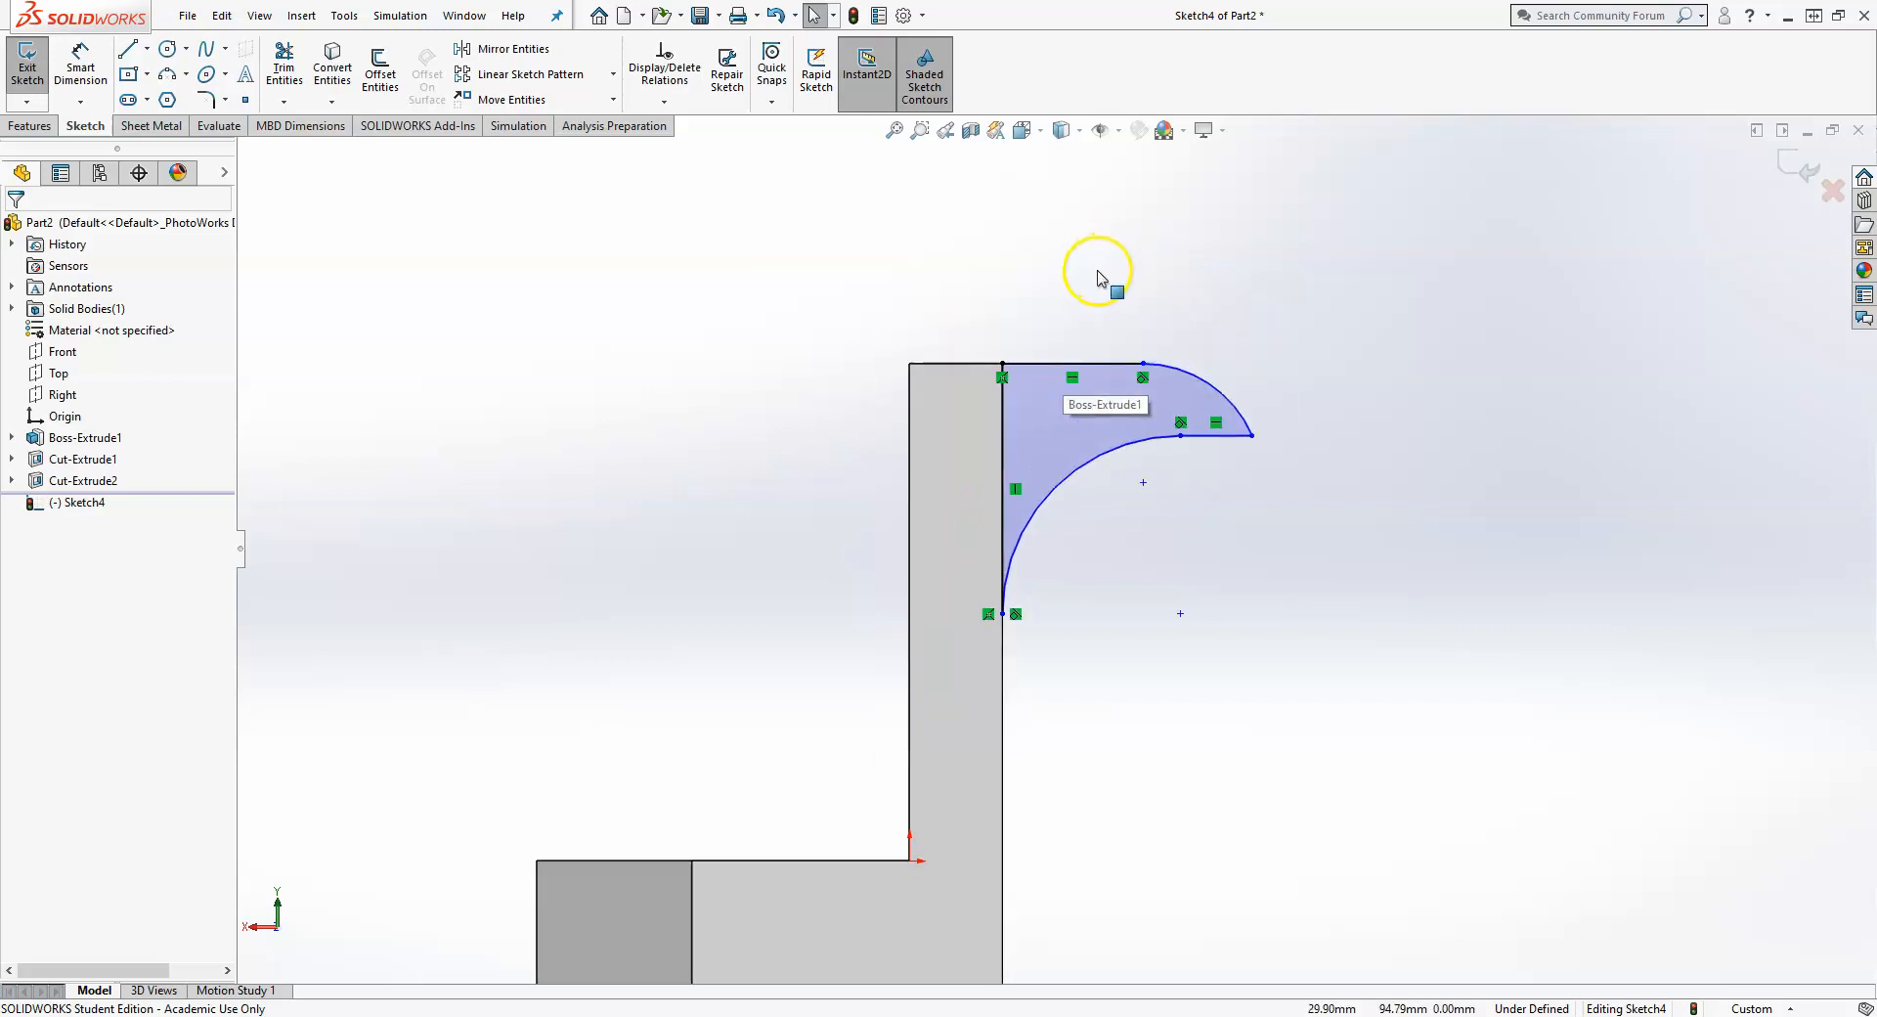
left_click(101, 63)
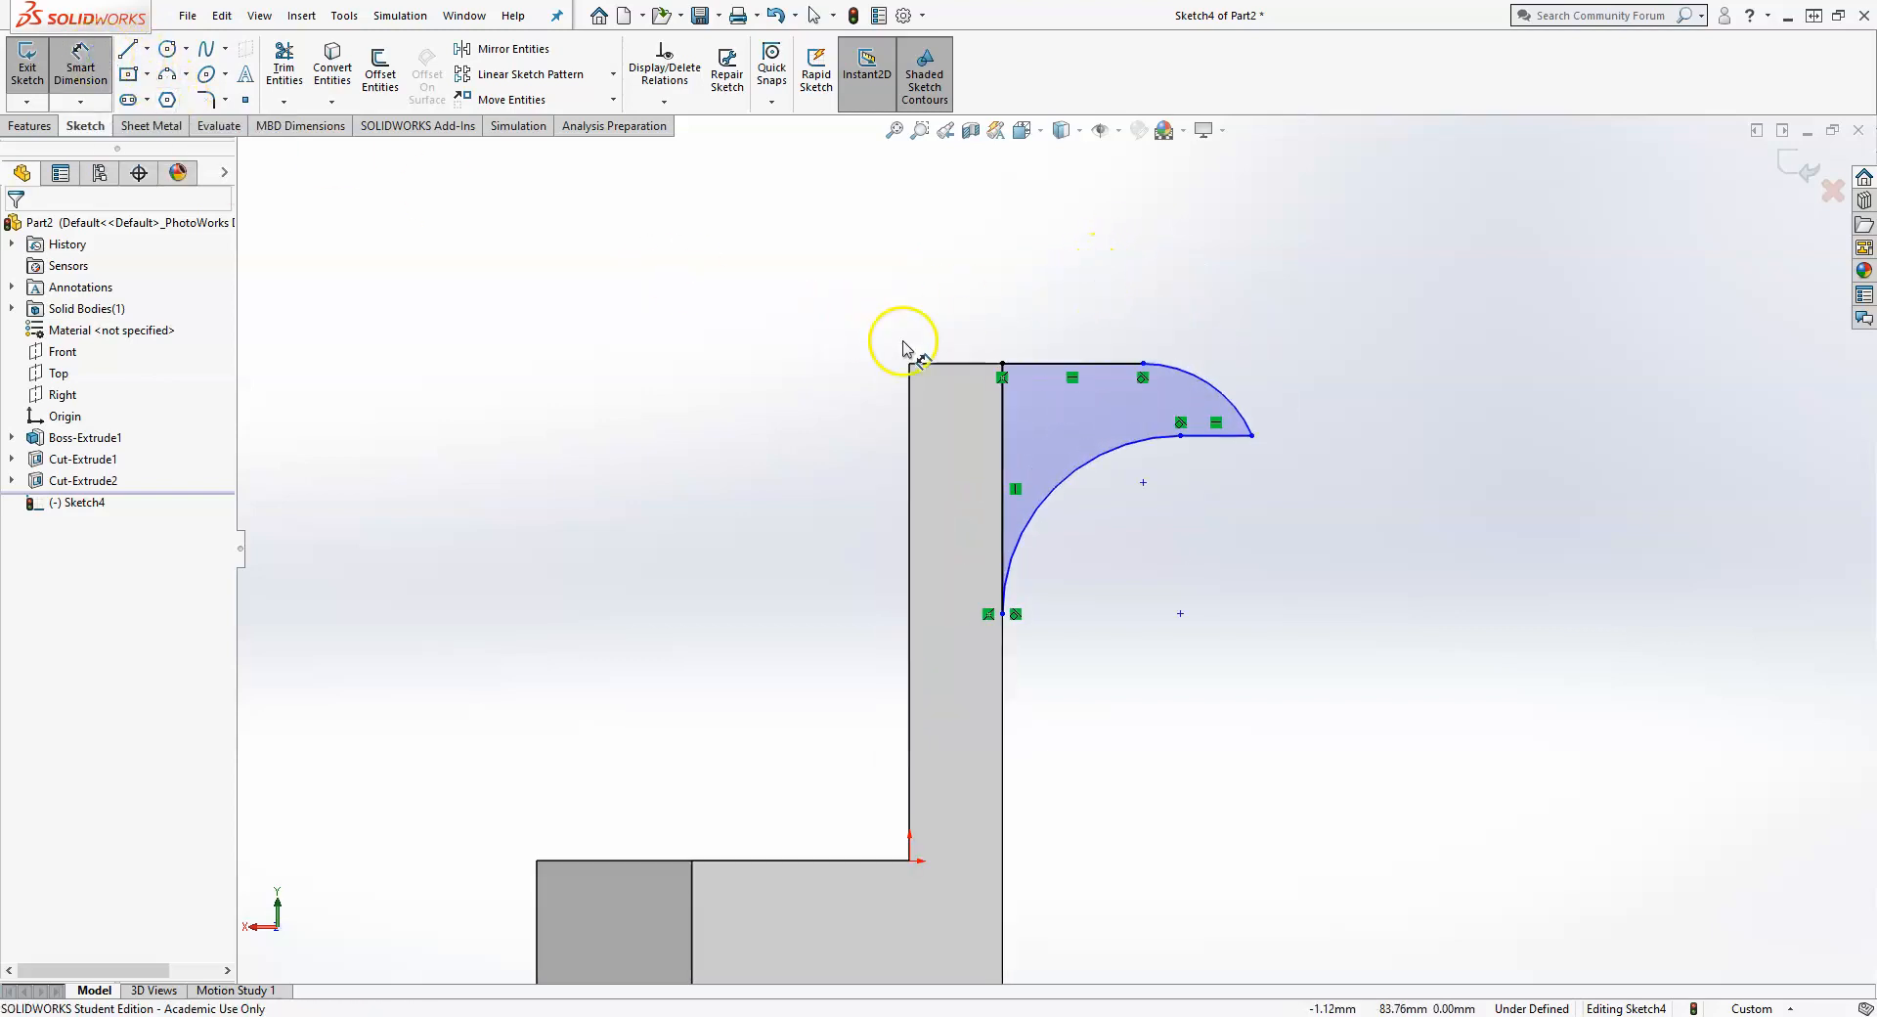
left_click(1176, 373)
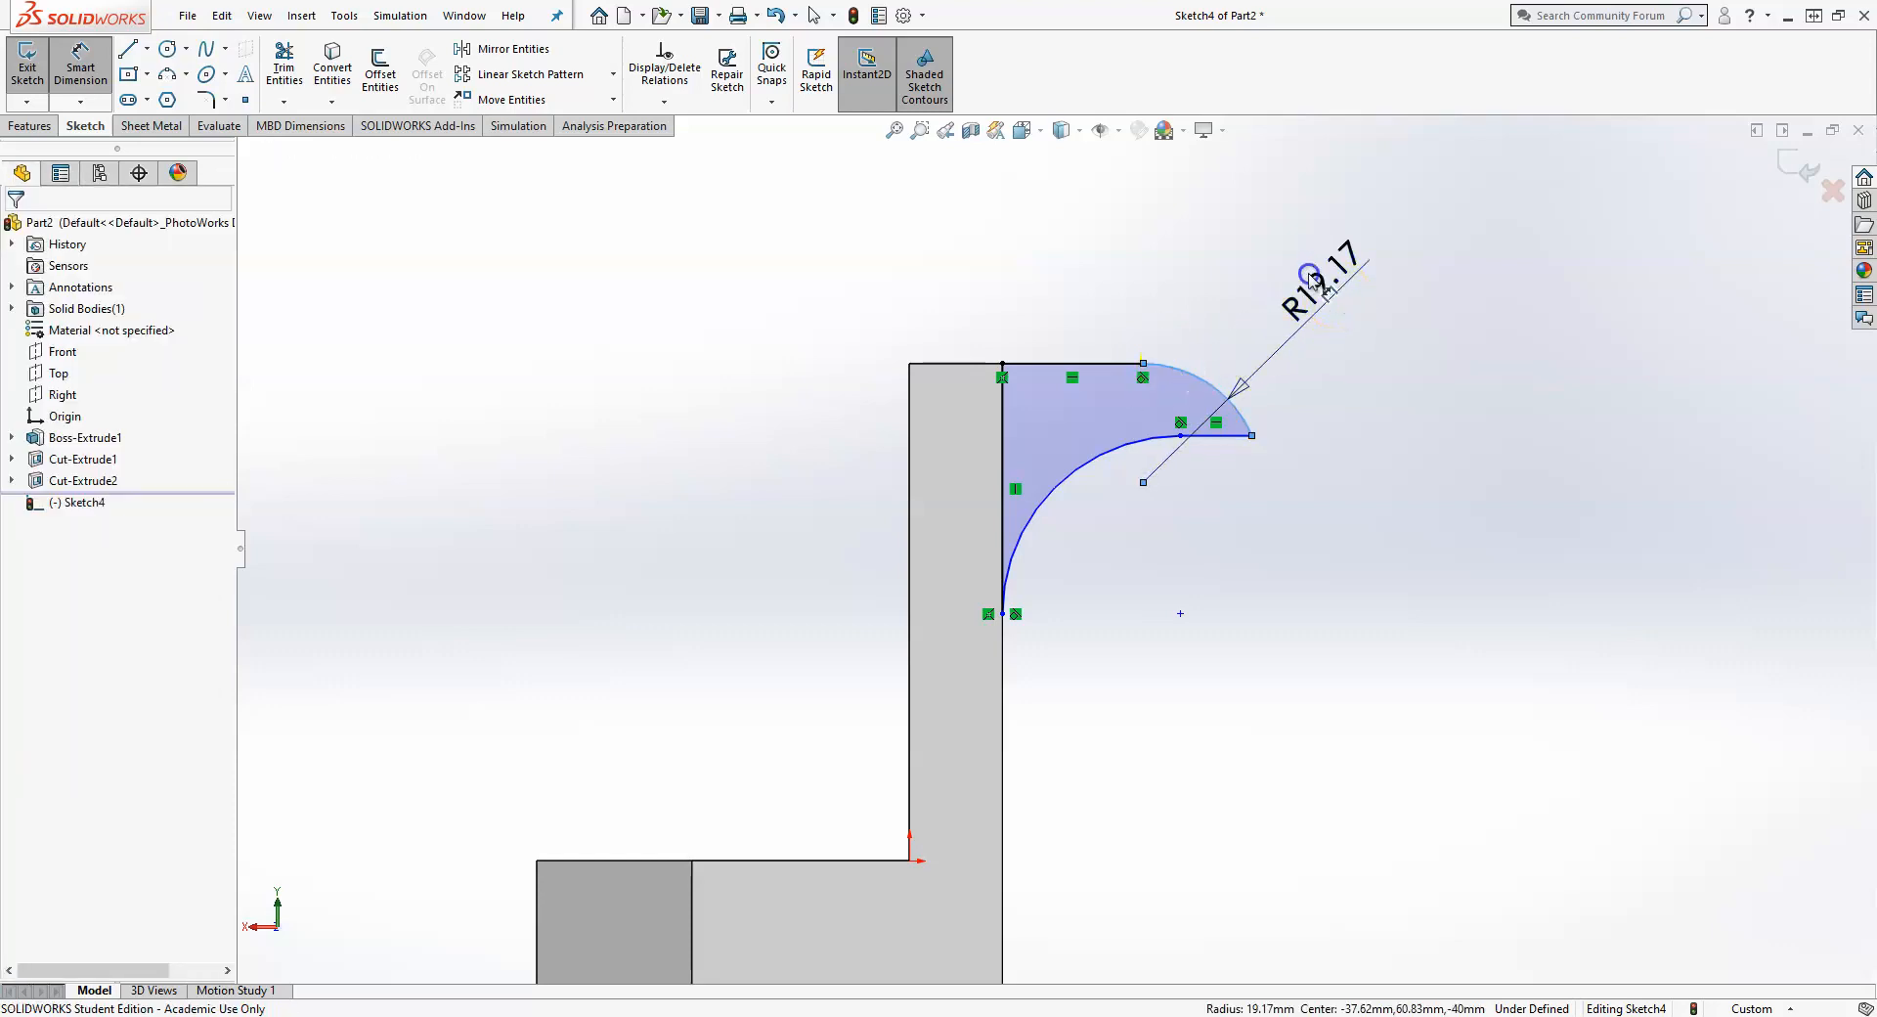
left_click(1309, 273)
type("20")
key("Return")
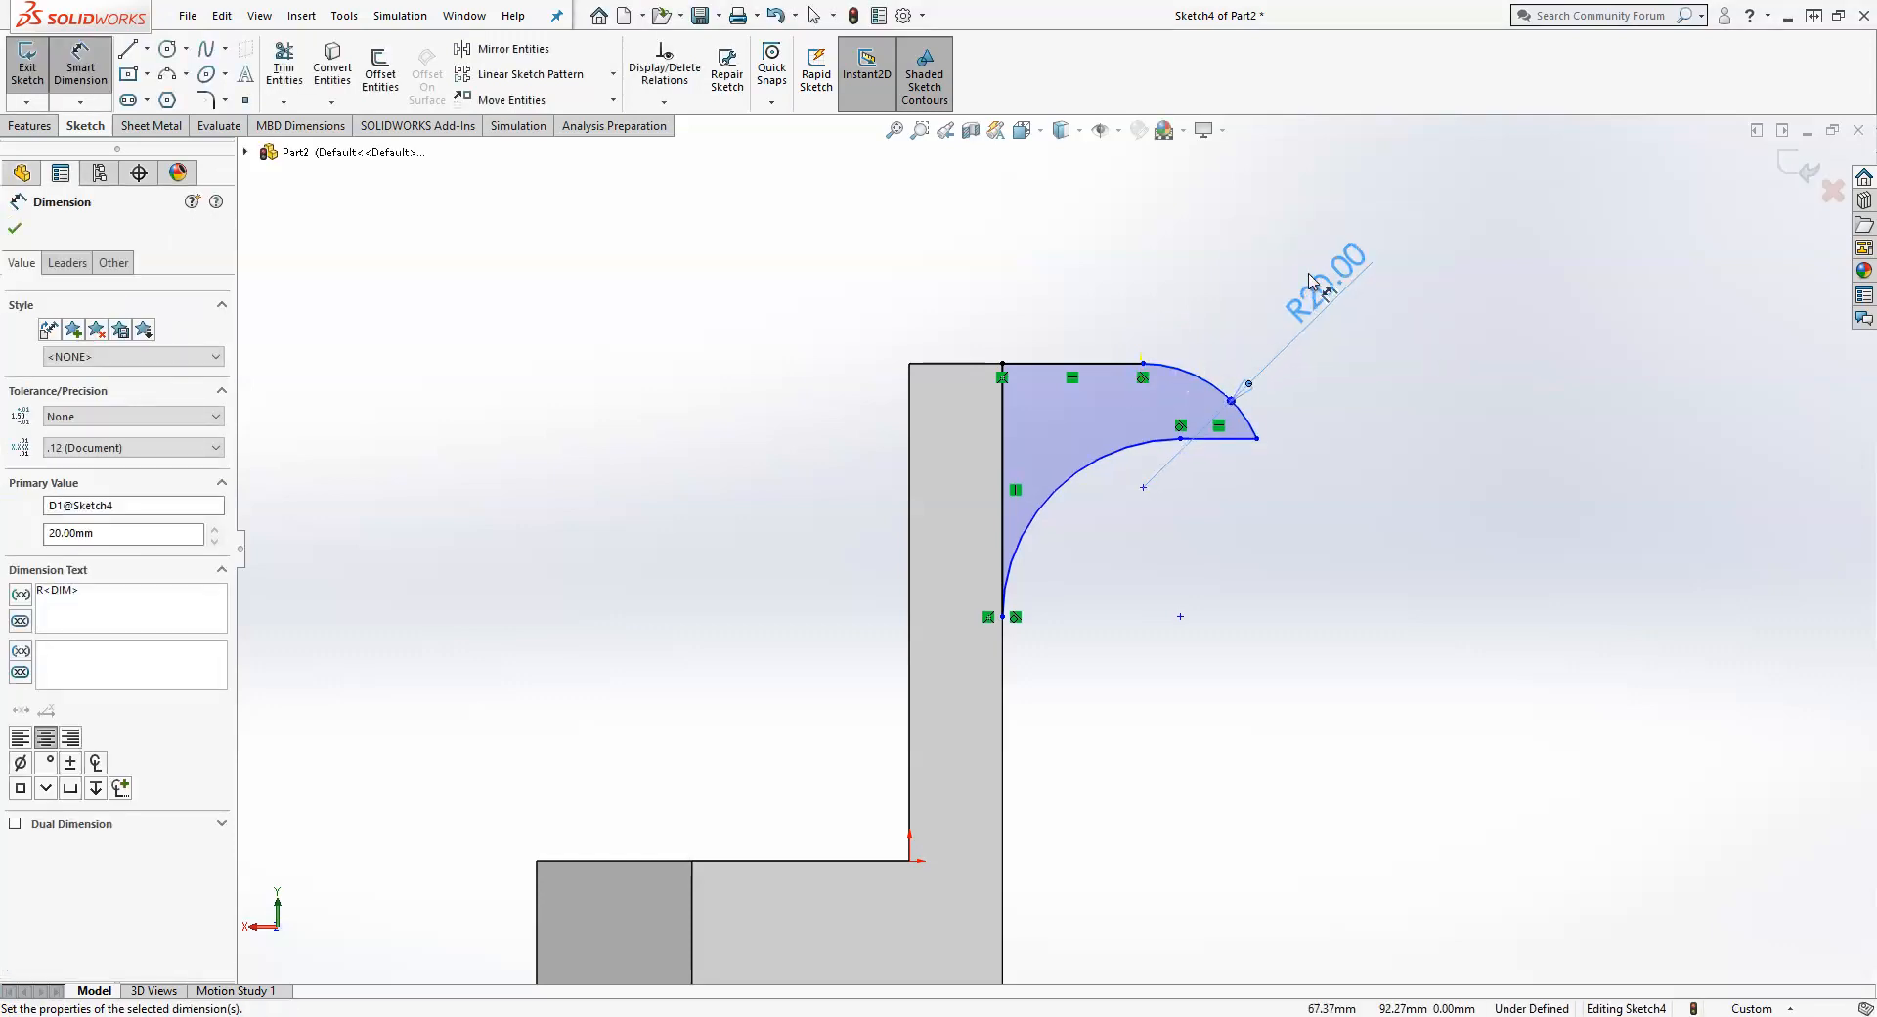
- Dimension the lower arc's radius and set it to 30 mm
left_click(1078, 494)
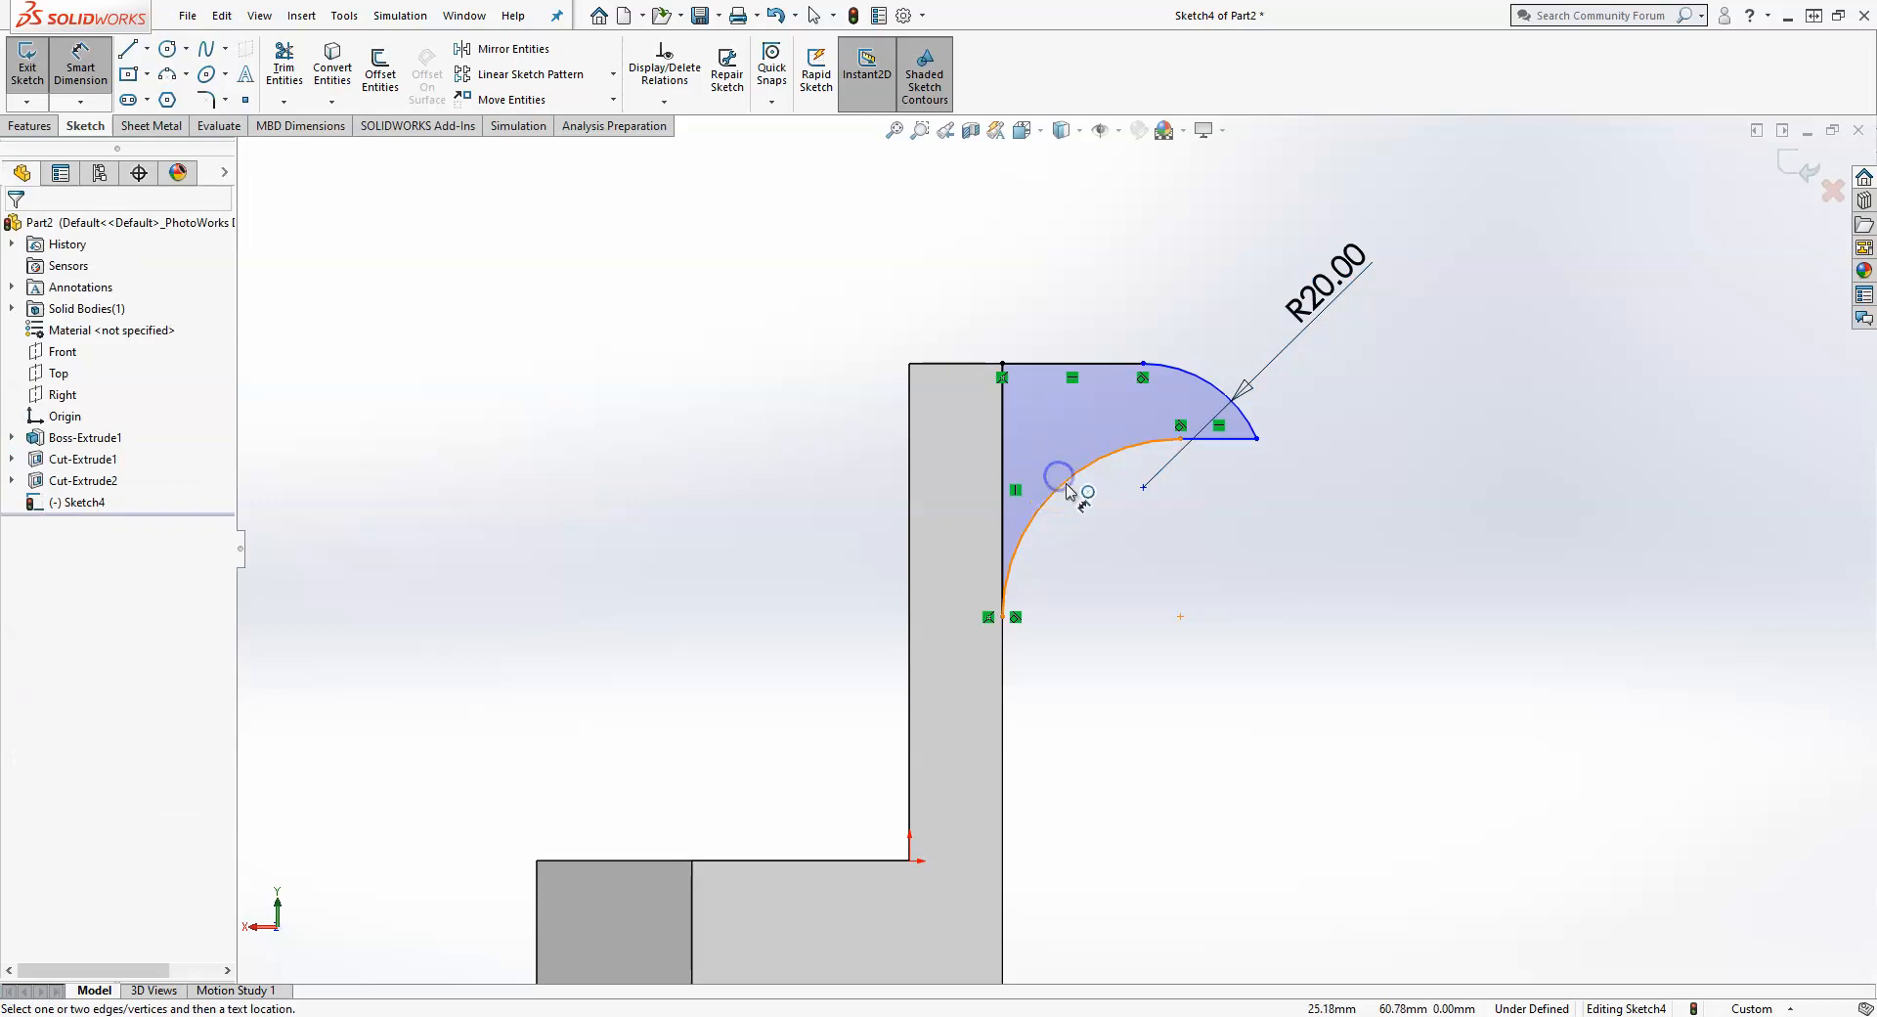
left_click(1097, 520)
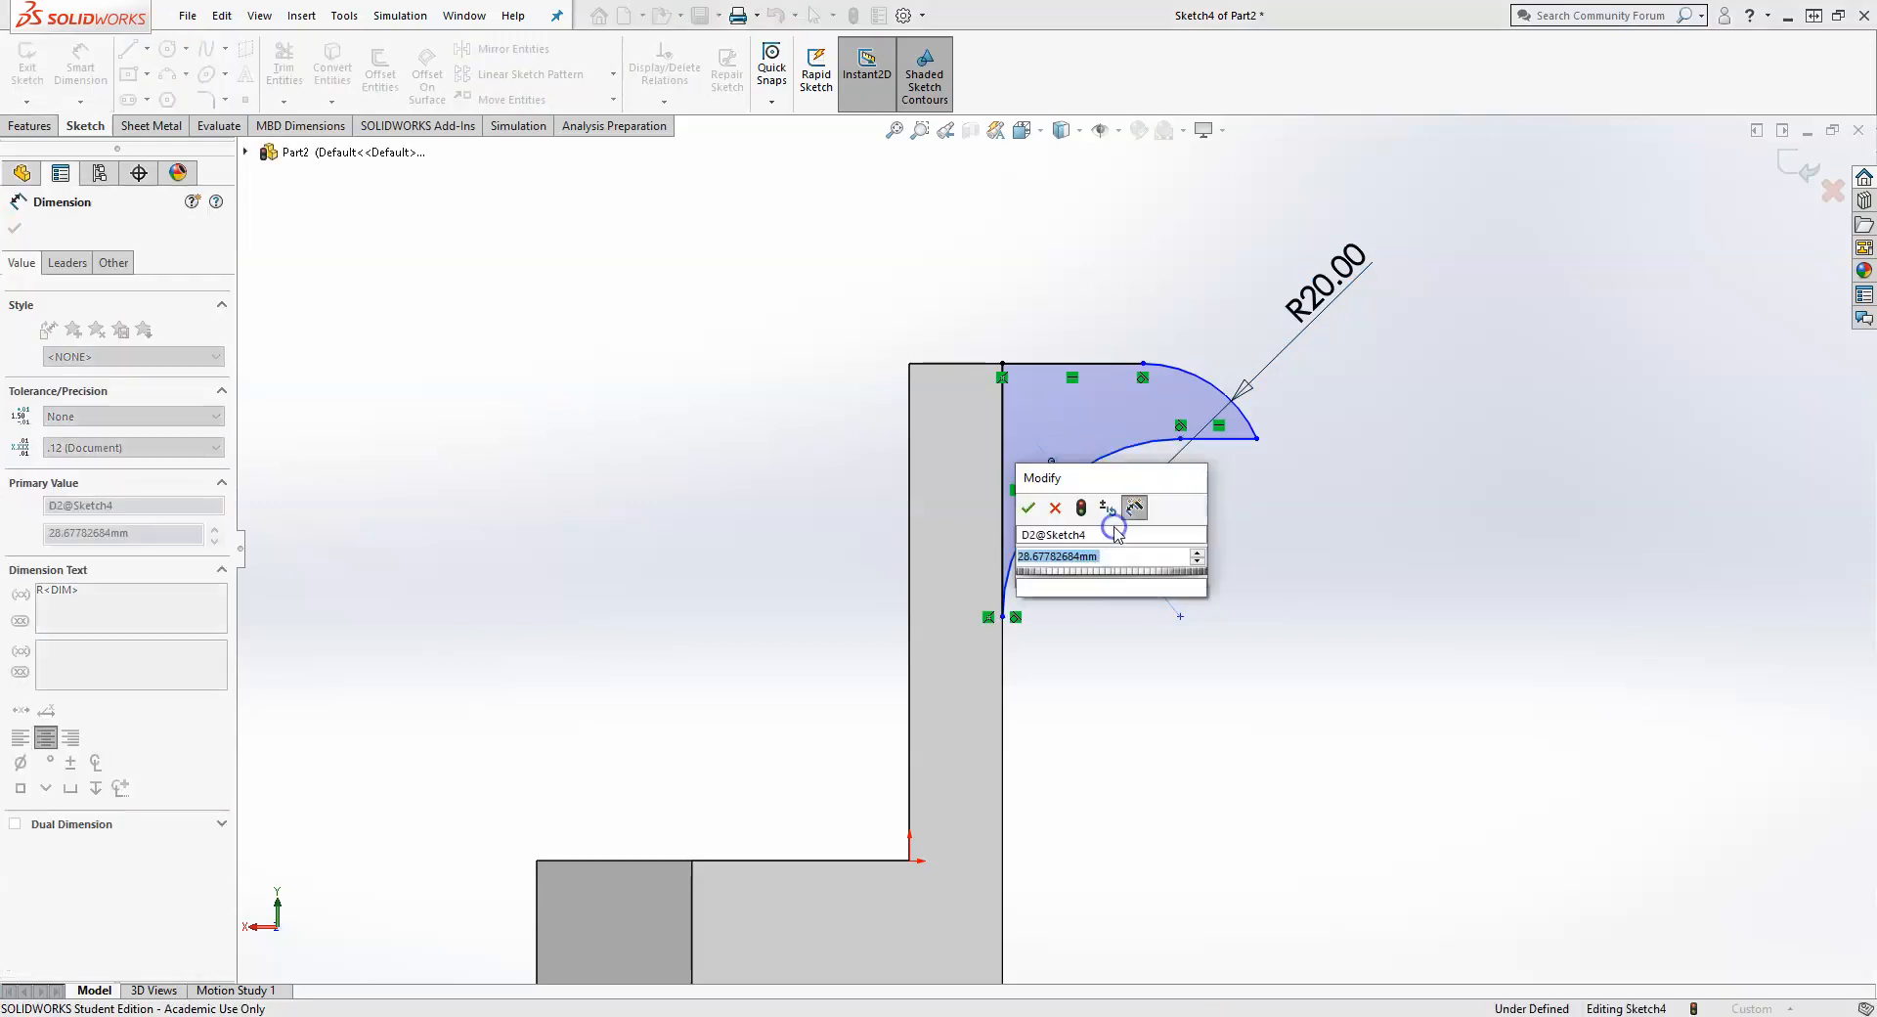
type("30.00mm")
key("Return")
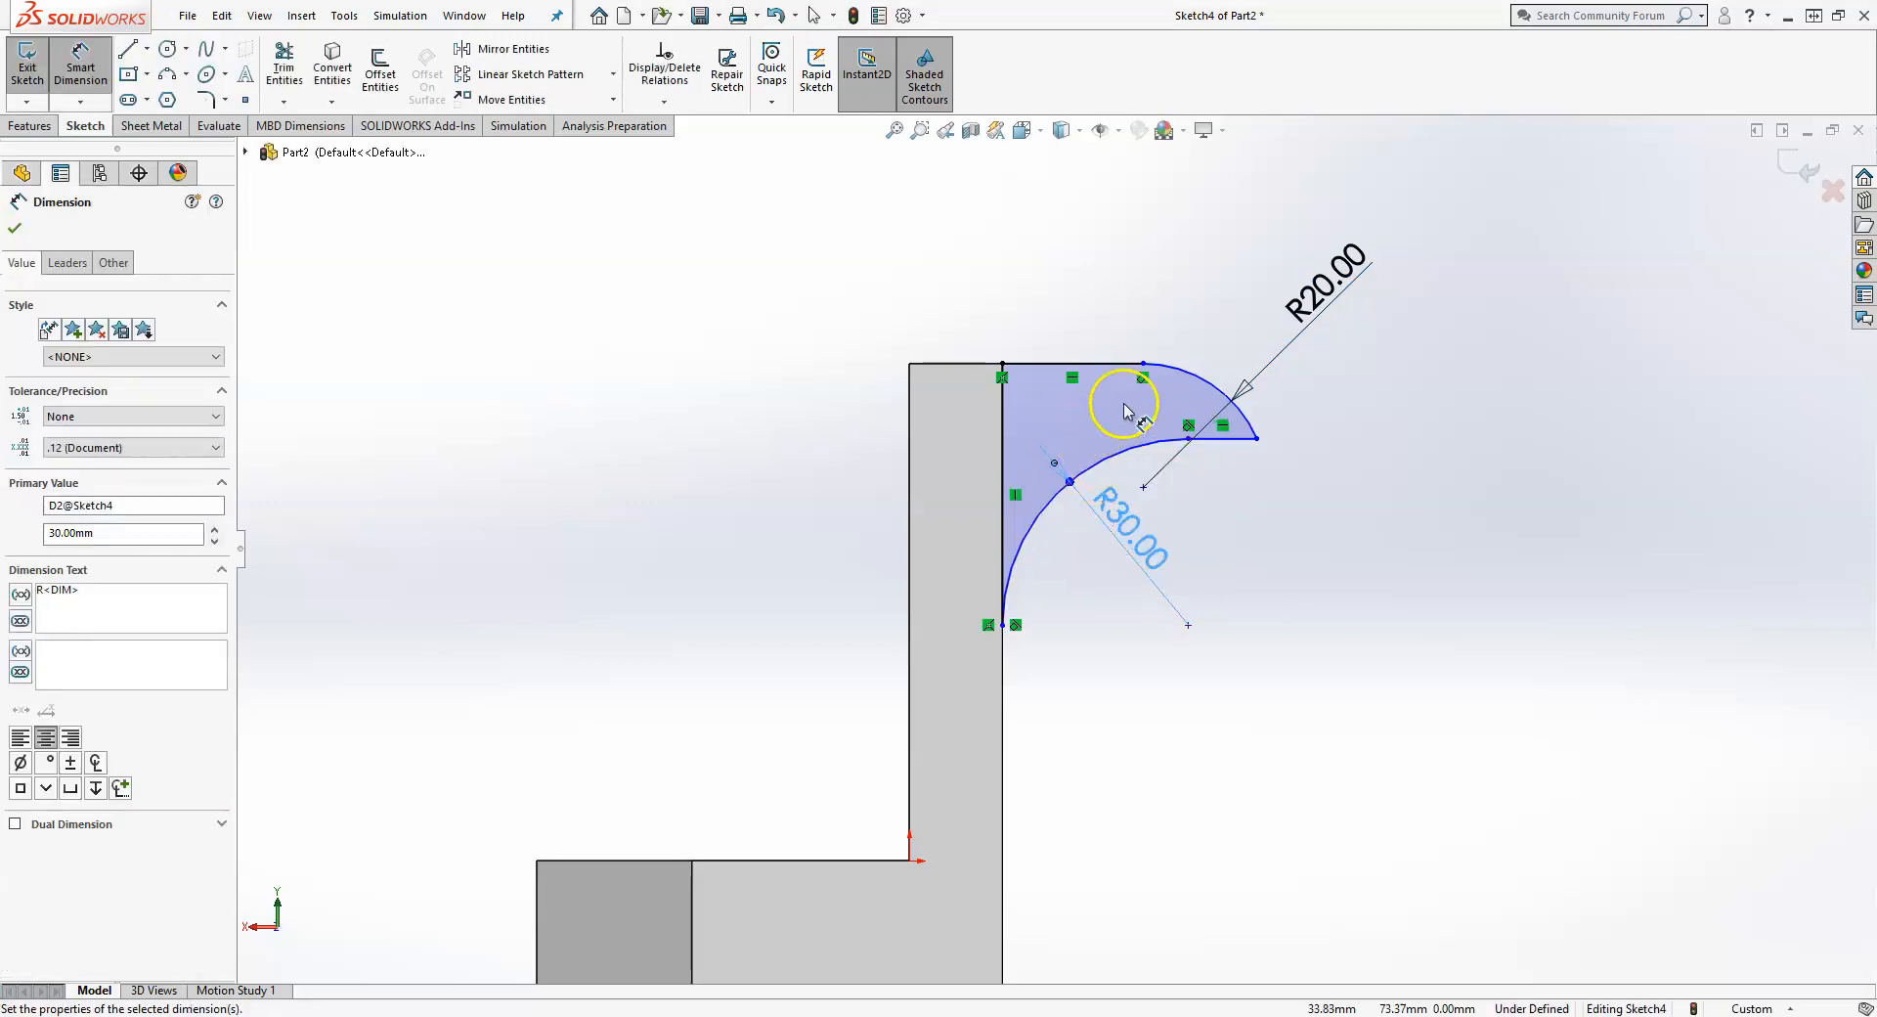
- Dimension the horizontal distance from the leg's outer edge to the projection's outermost endpoint and set it to 50 mm
left_click(1003, 420)
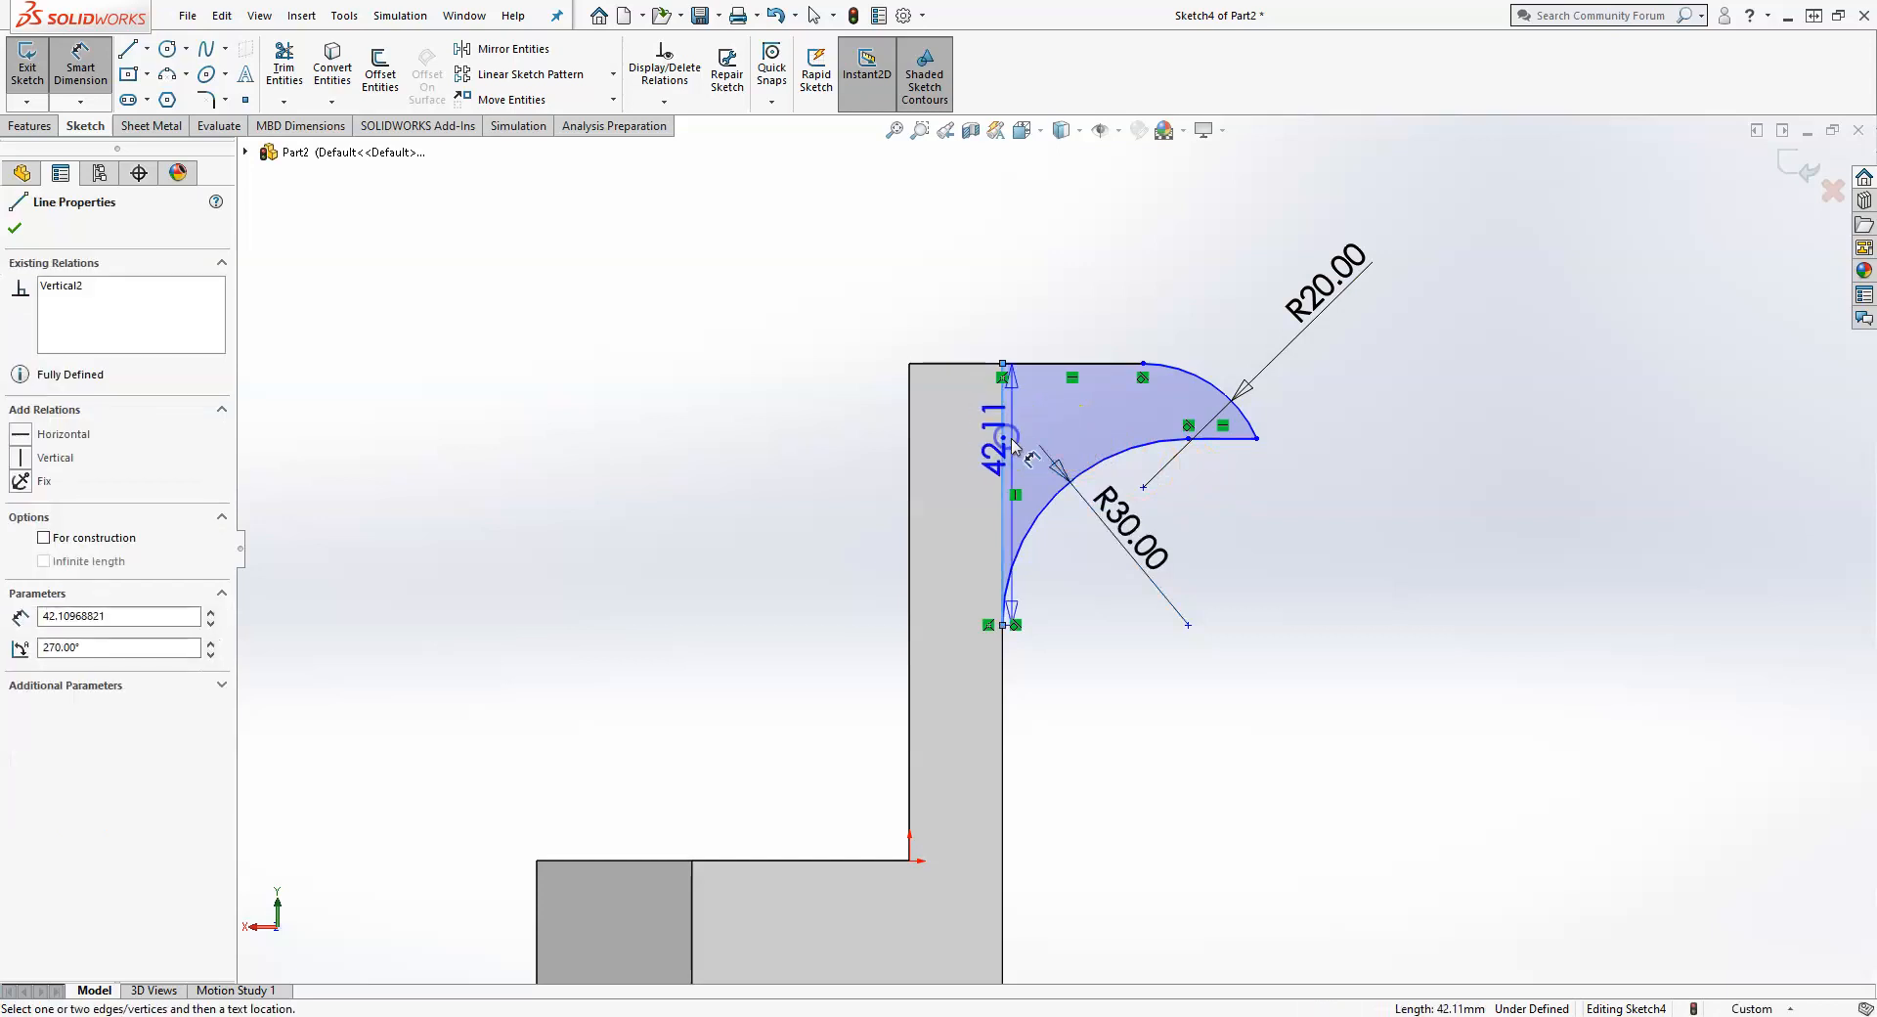
left_click(1257, 437)
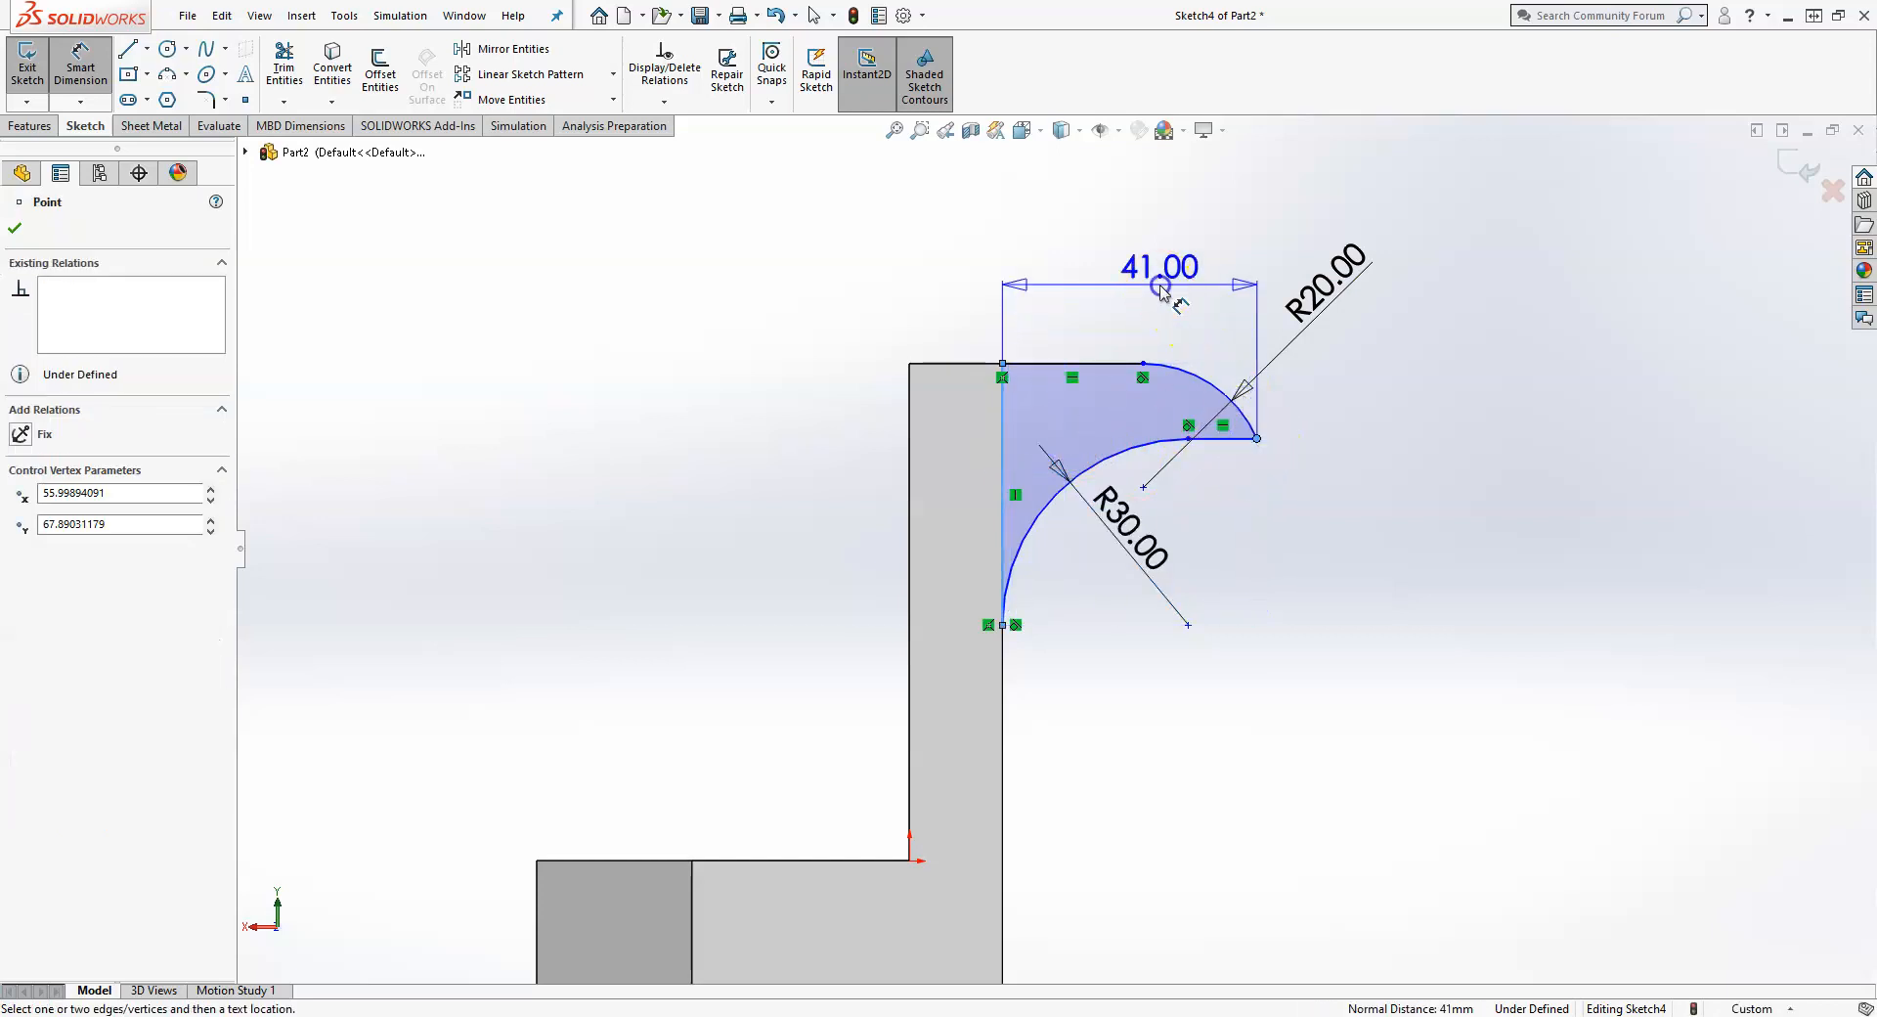
left_click(1160, 284)
type("50")
key("Return")
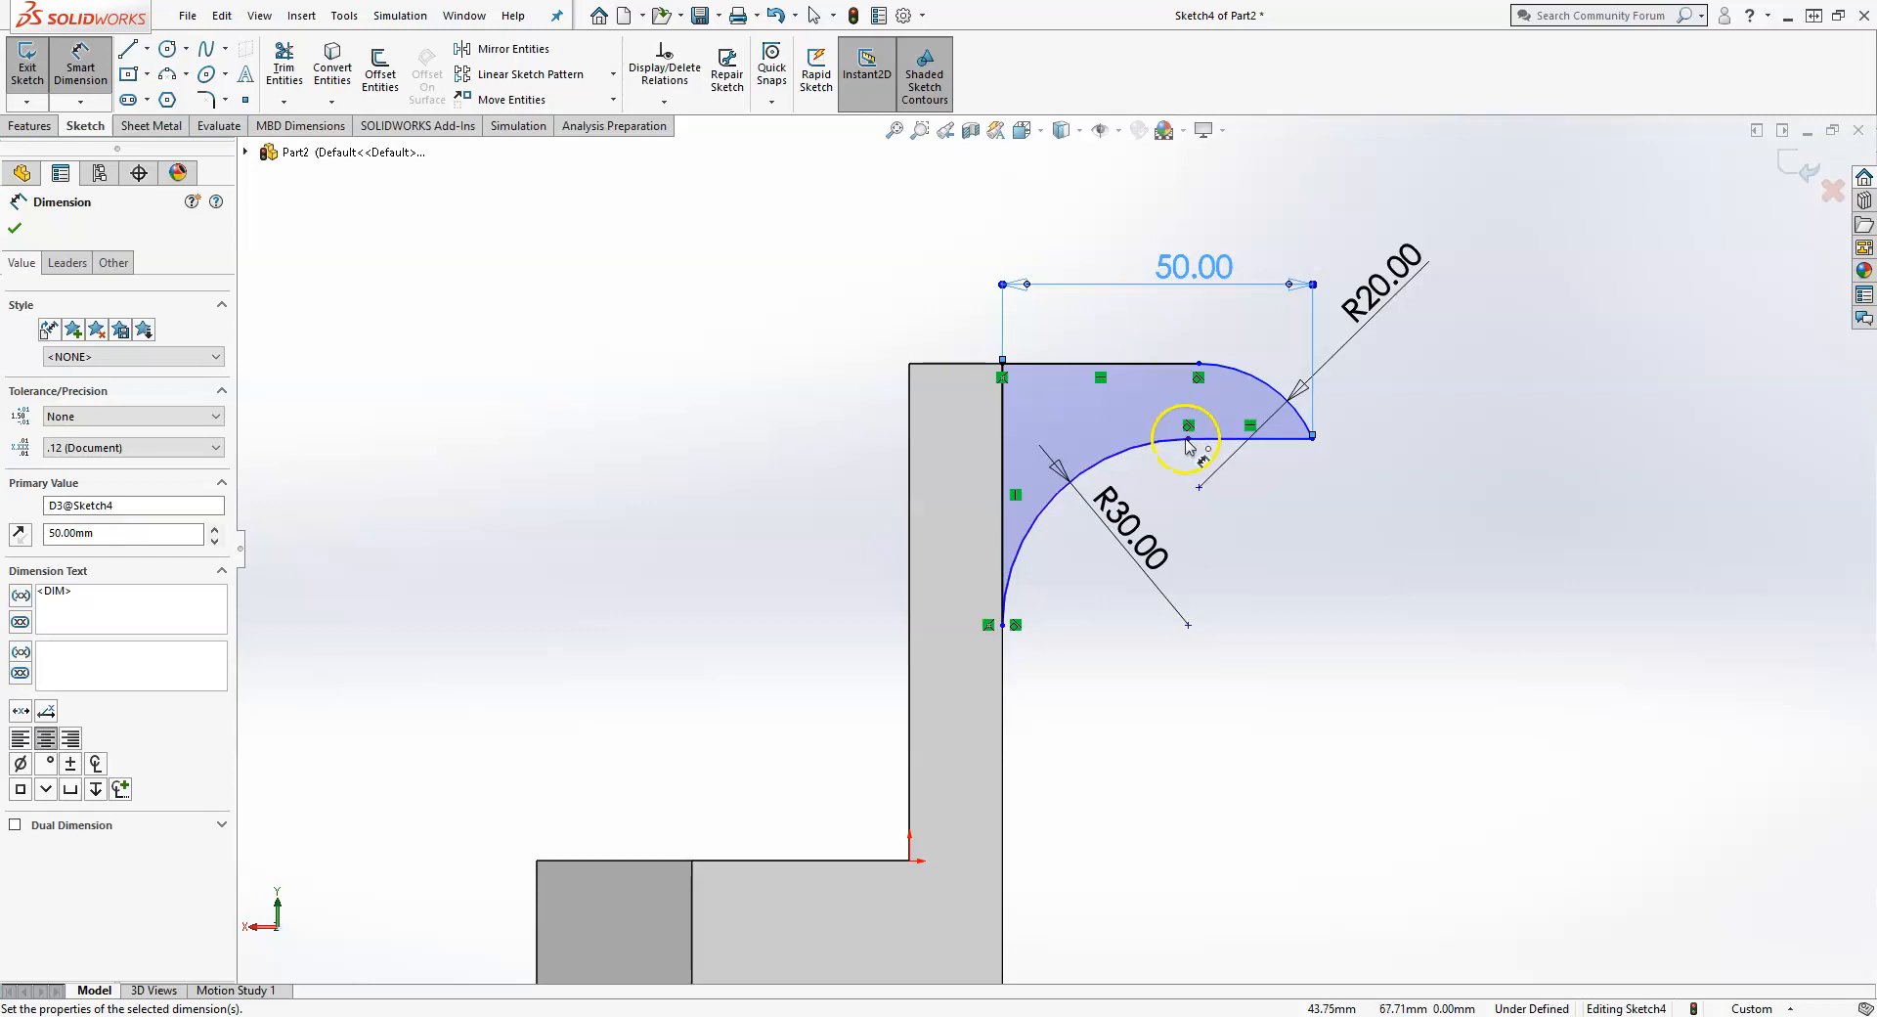
- Set the vertical distance between the profile's upper and lower horizontal lines to 20 mm and exit the sketch
left_click(1168, 363)
left_click(1234, 439)
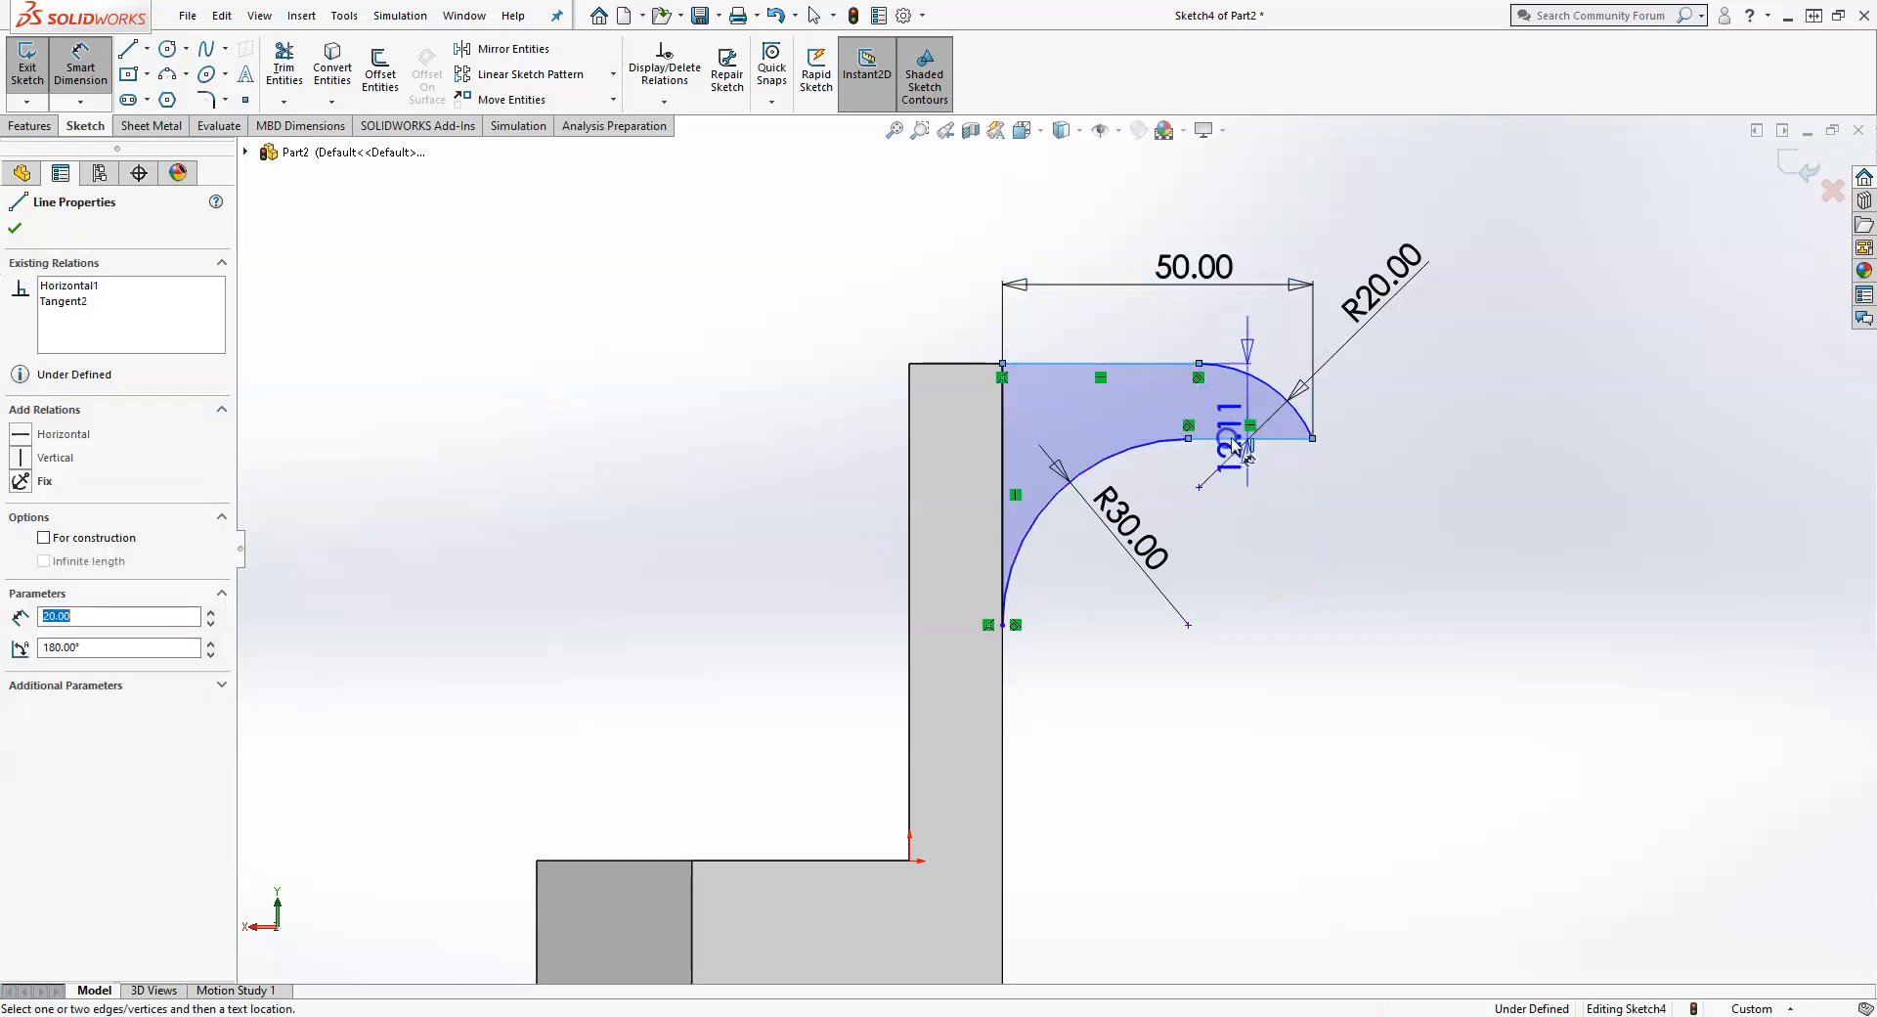
left_click(1464, 485)
type("20")
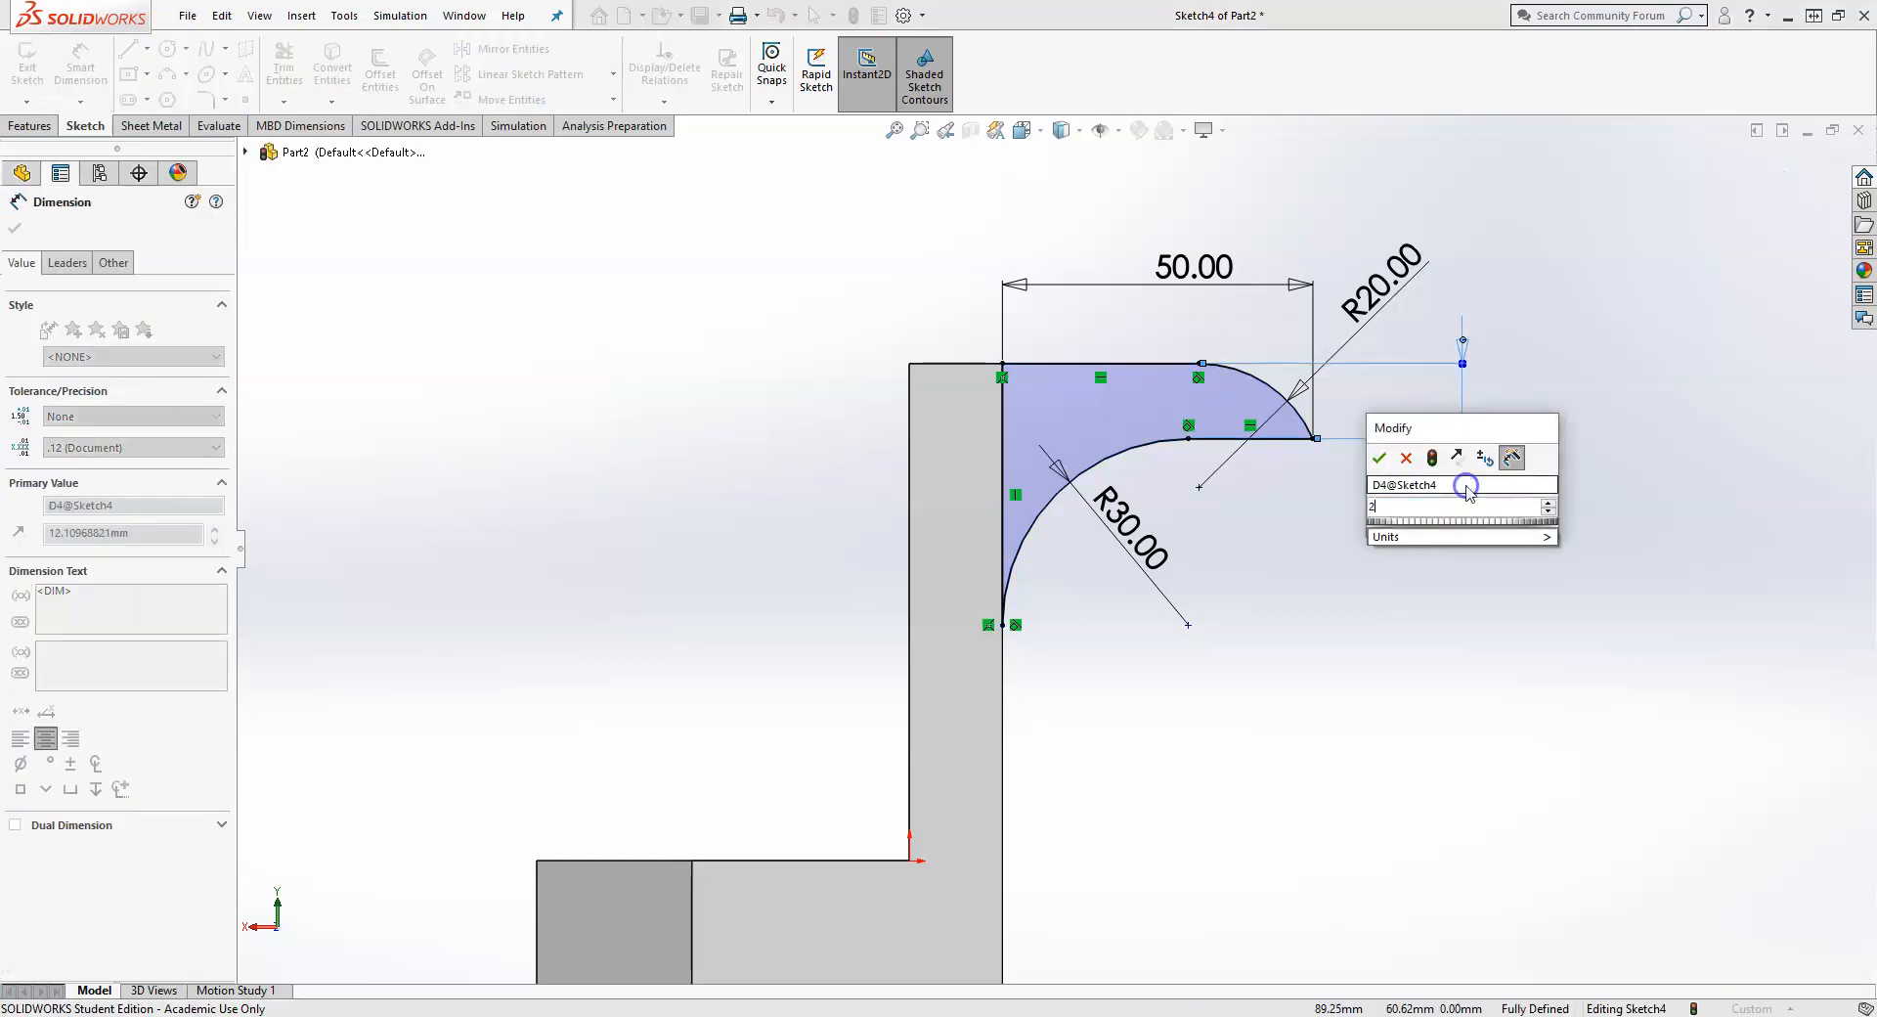
key("Return")
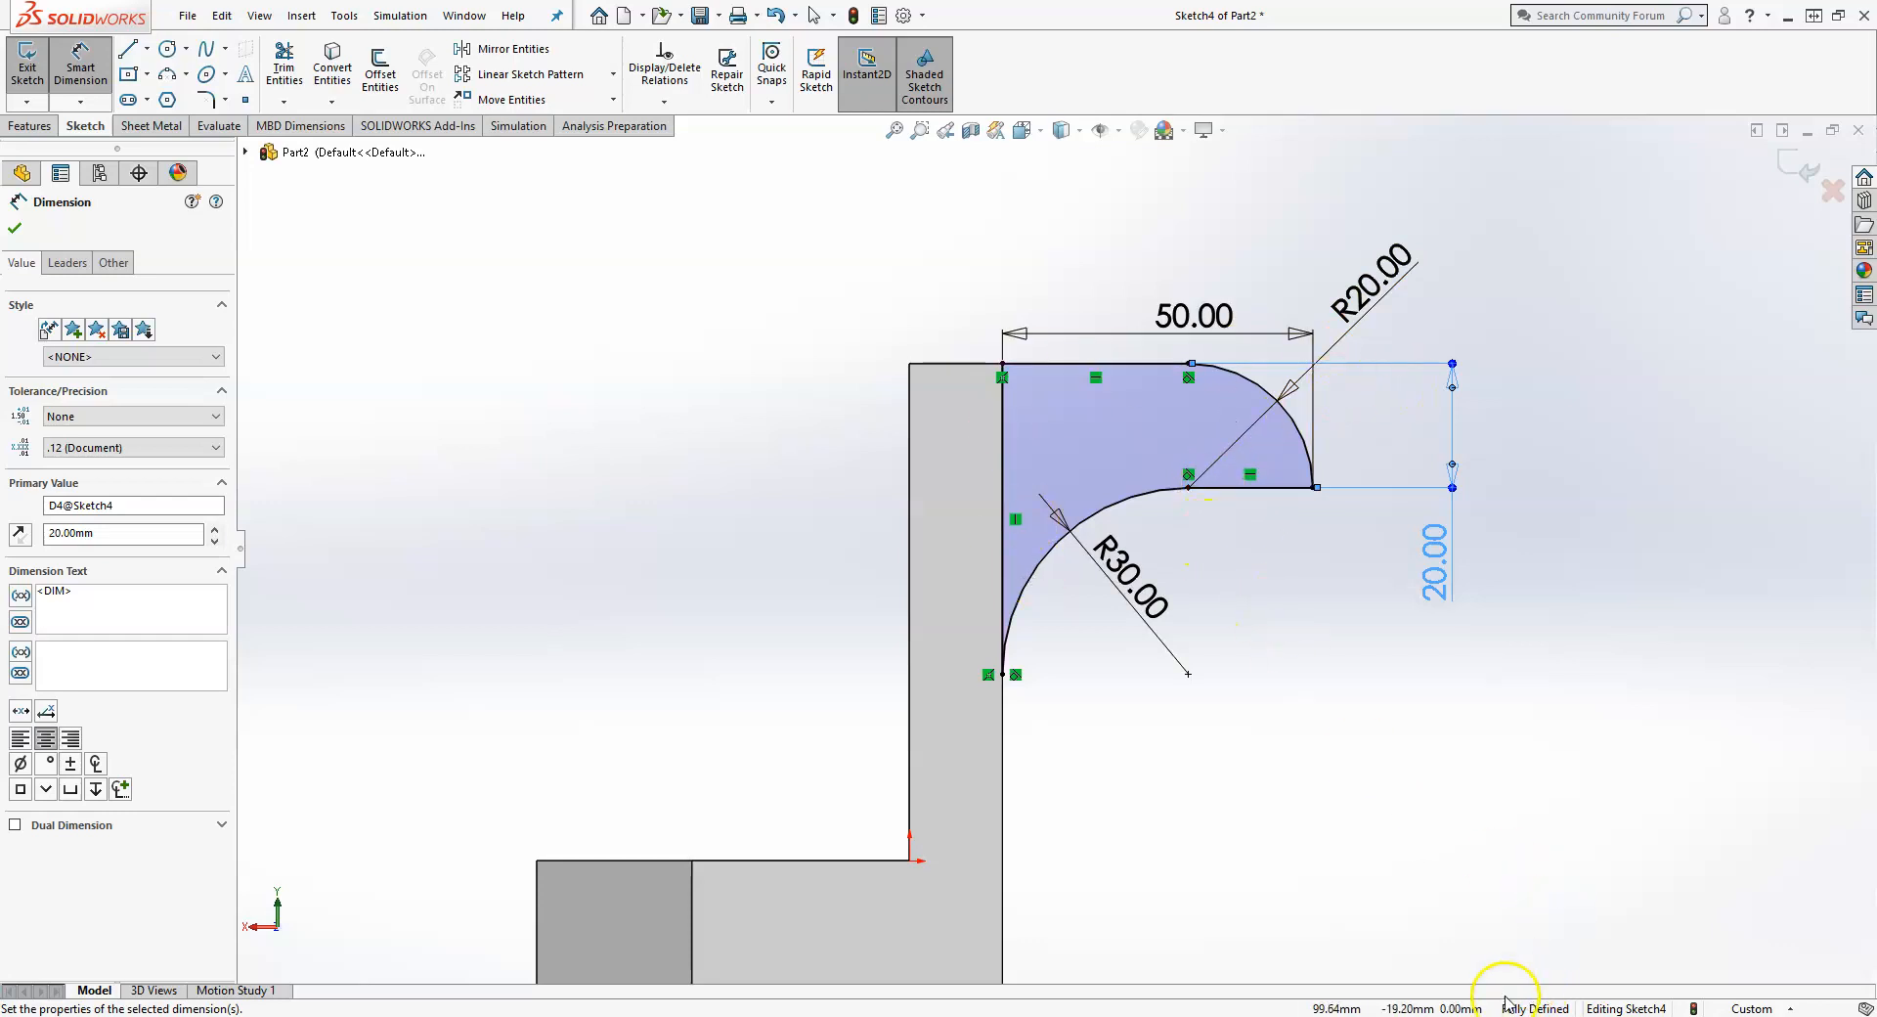
left_click(1797, 162)
- Extrude the curved profile as a 10 mm blind boss in the reversed direction, merged with the upright leg
middle_click_drag(1202, 494, 1233, 555)
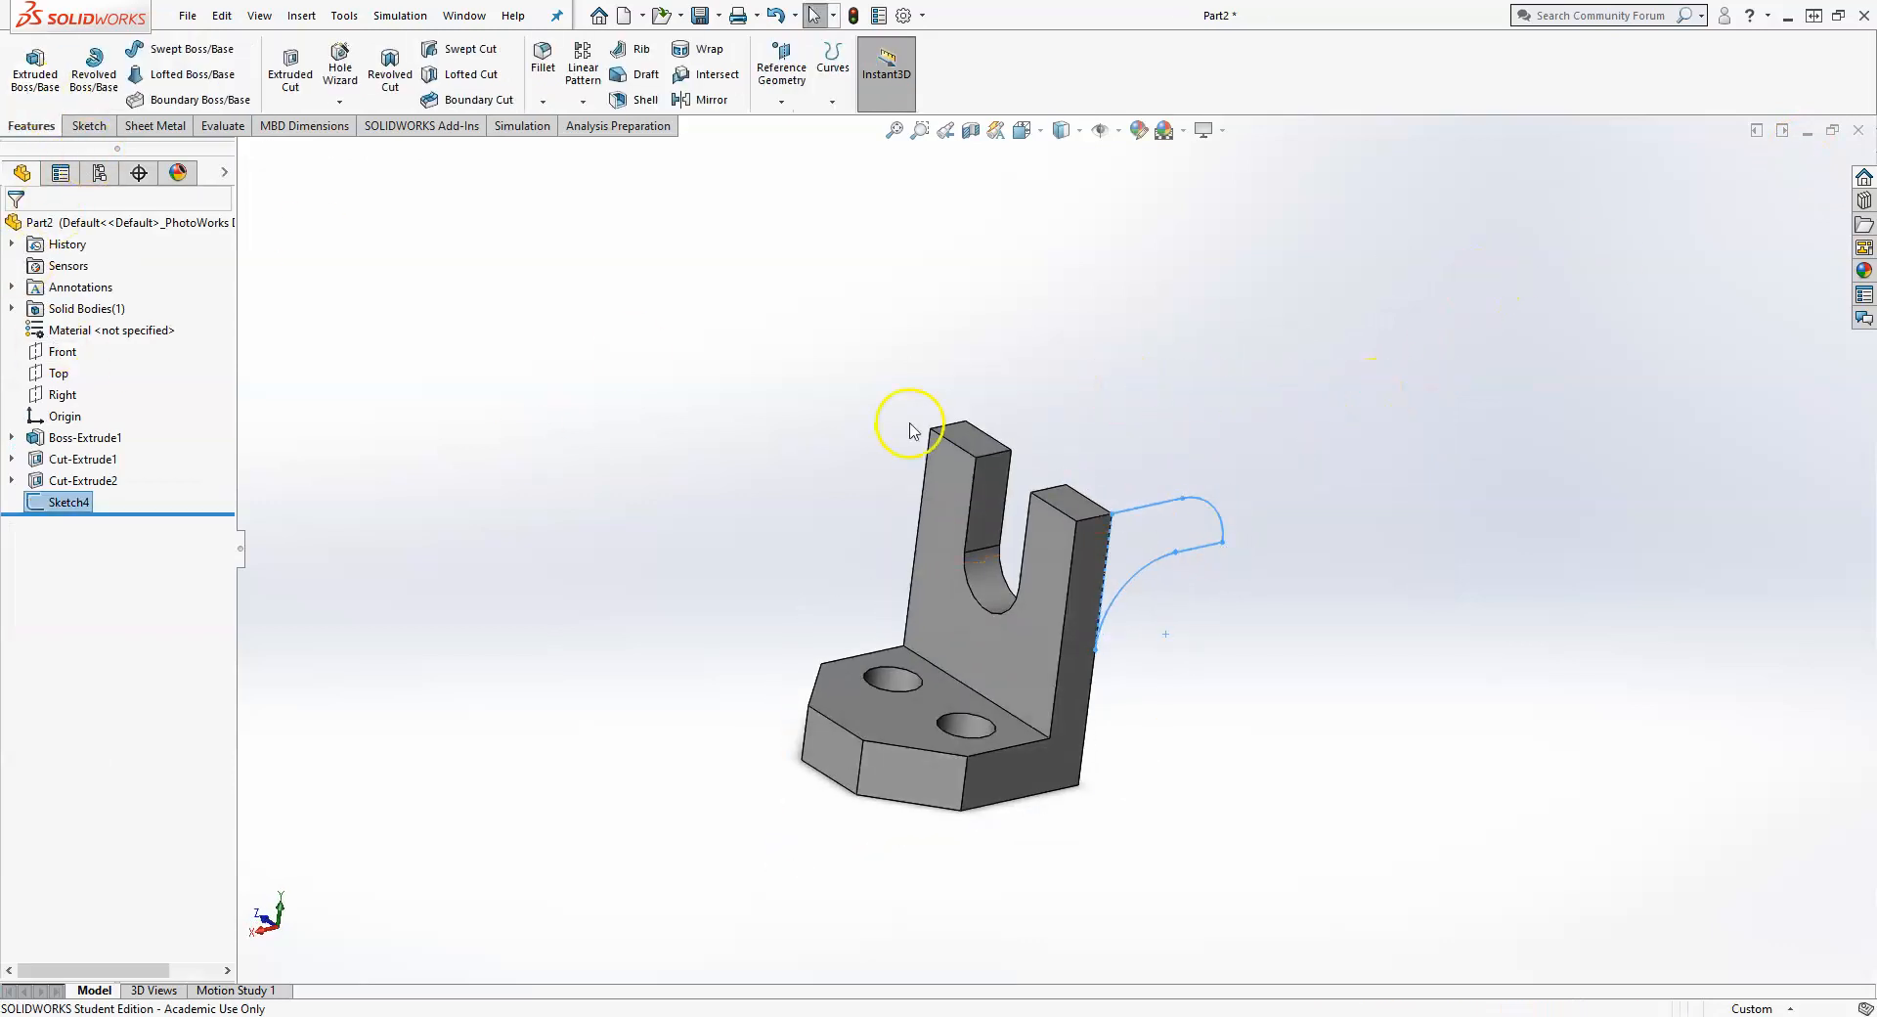
left_click(41, 81)
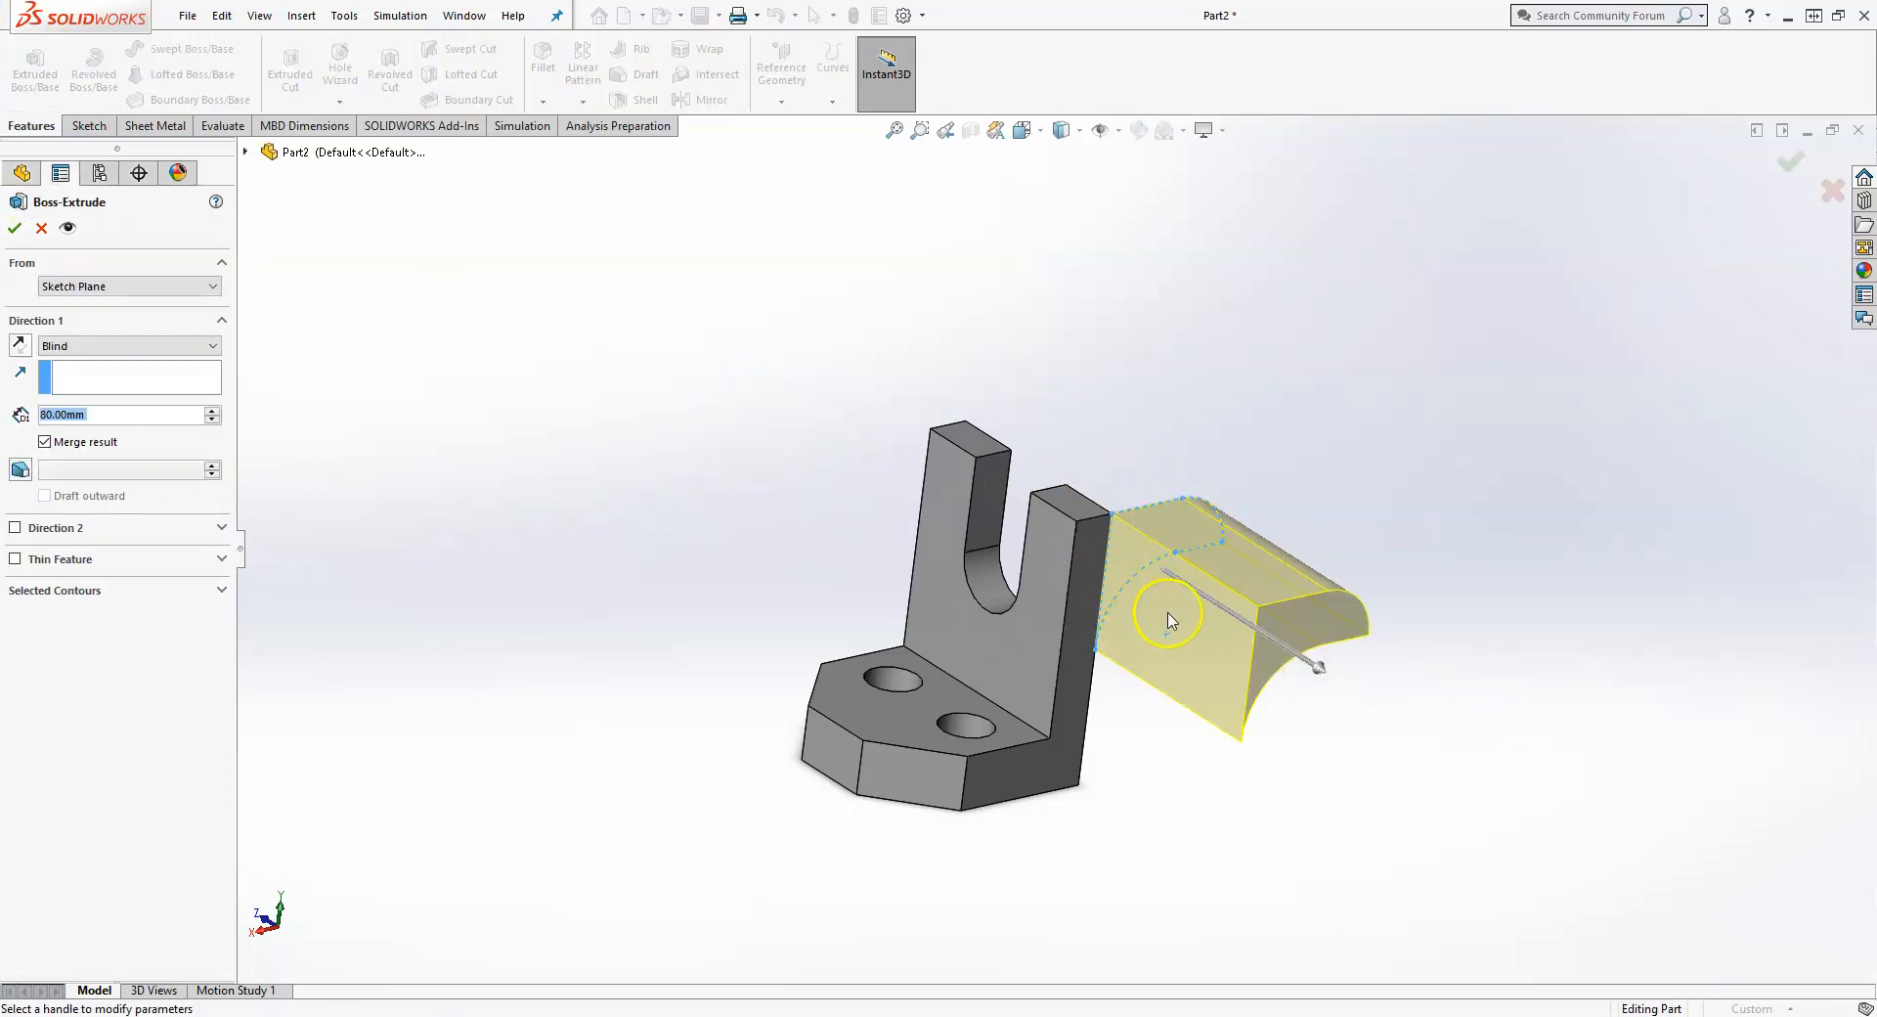
left_click(20, 346)
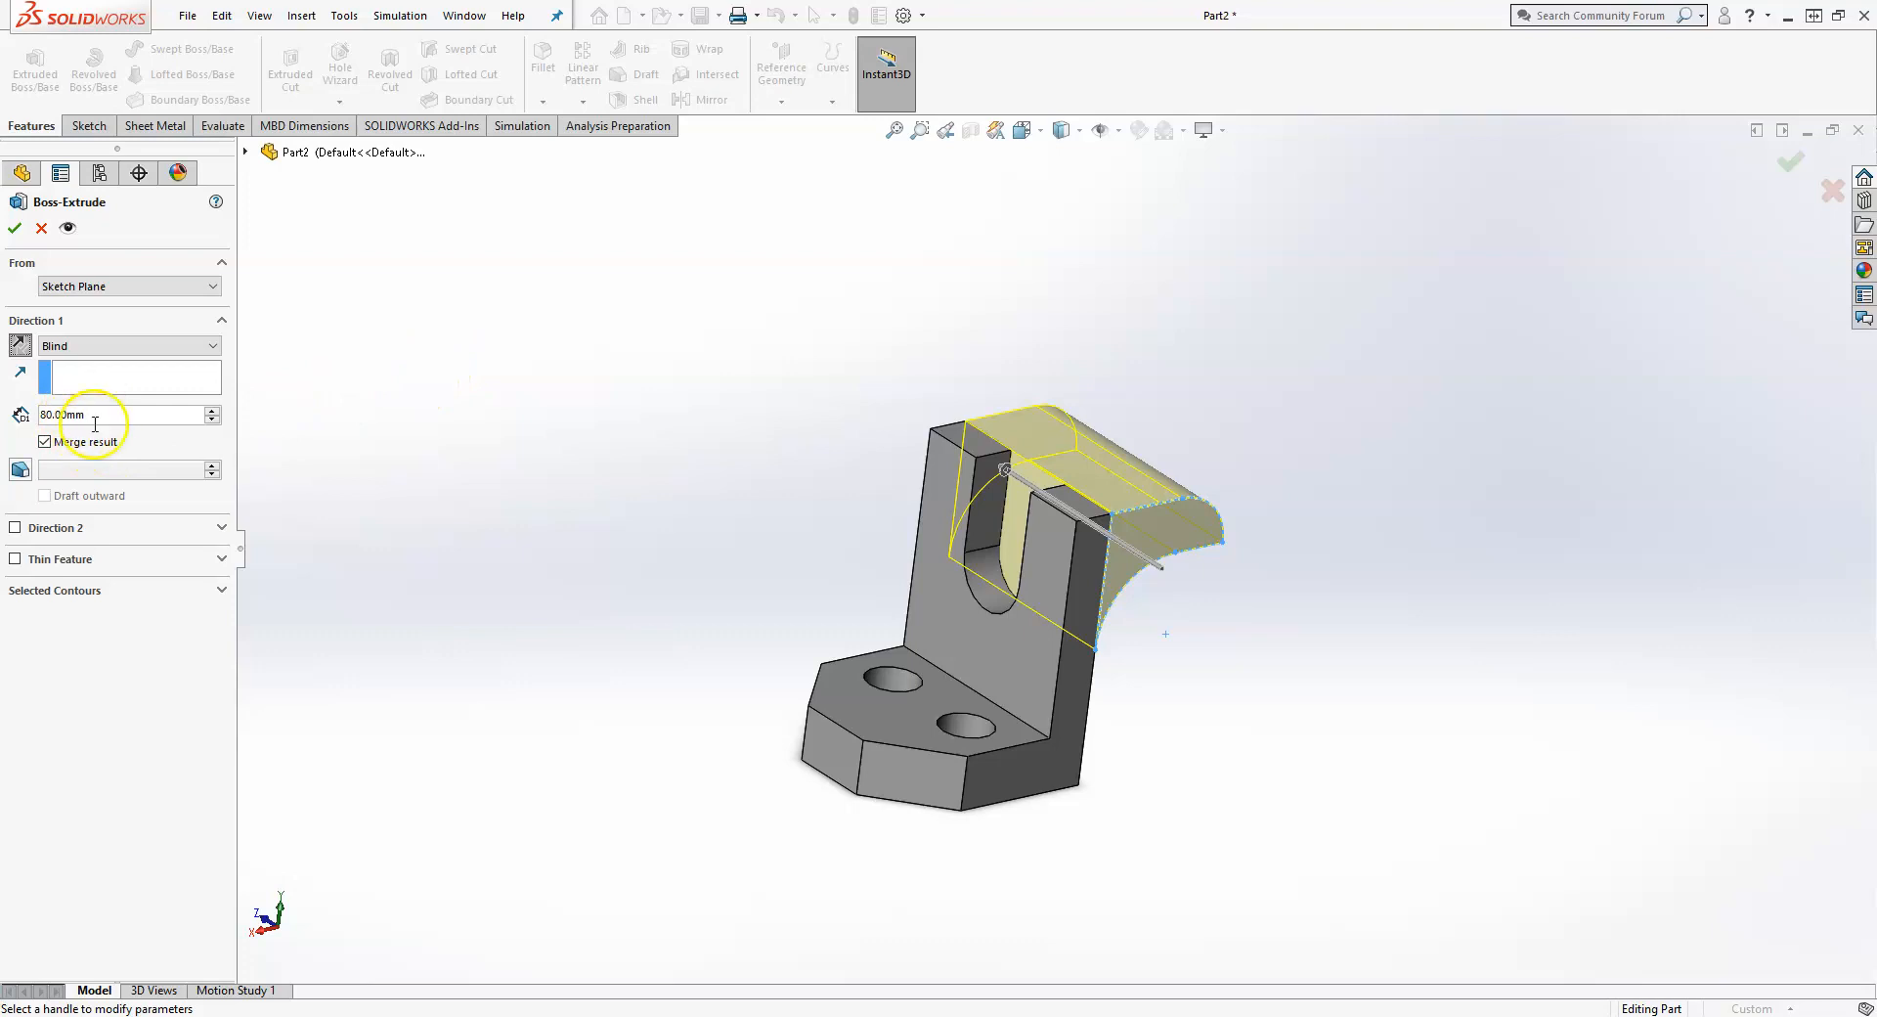
type("10")
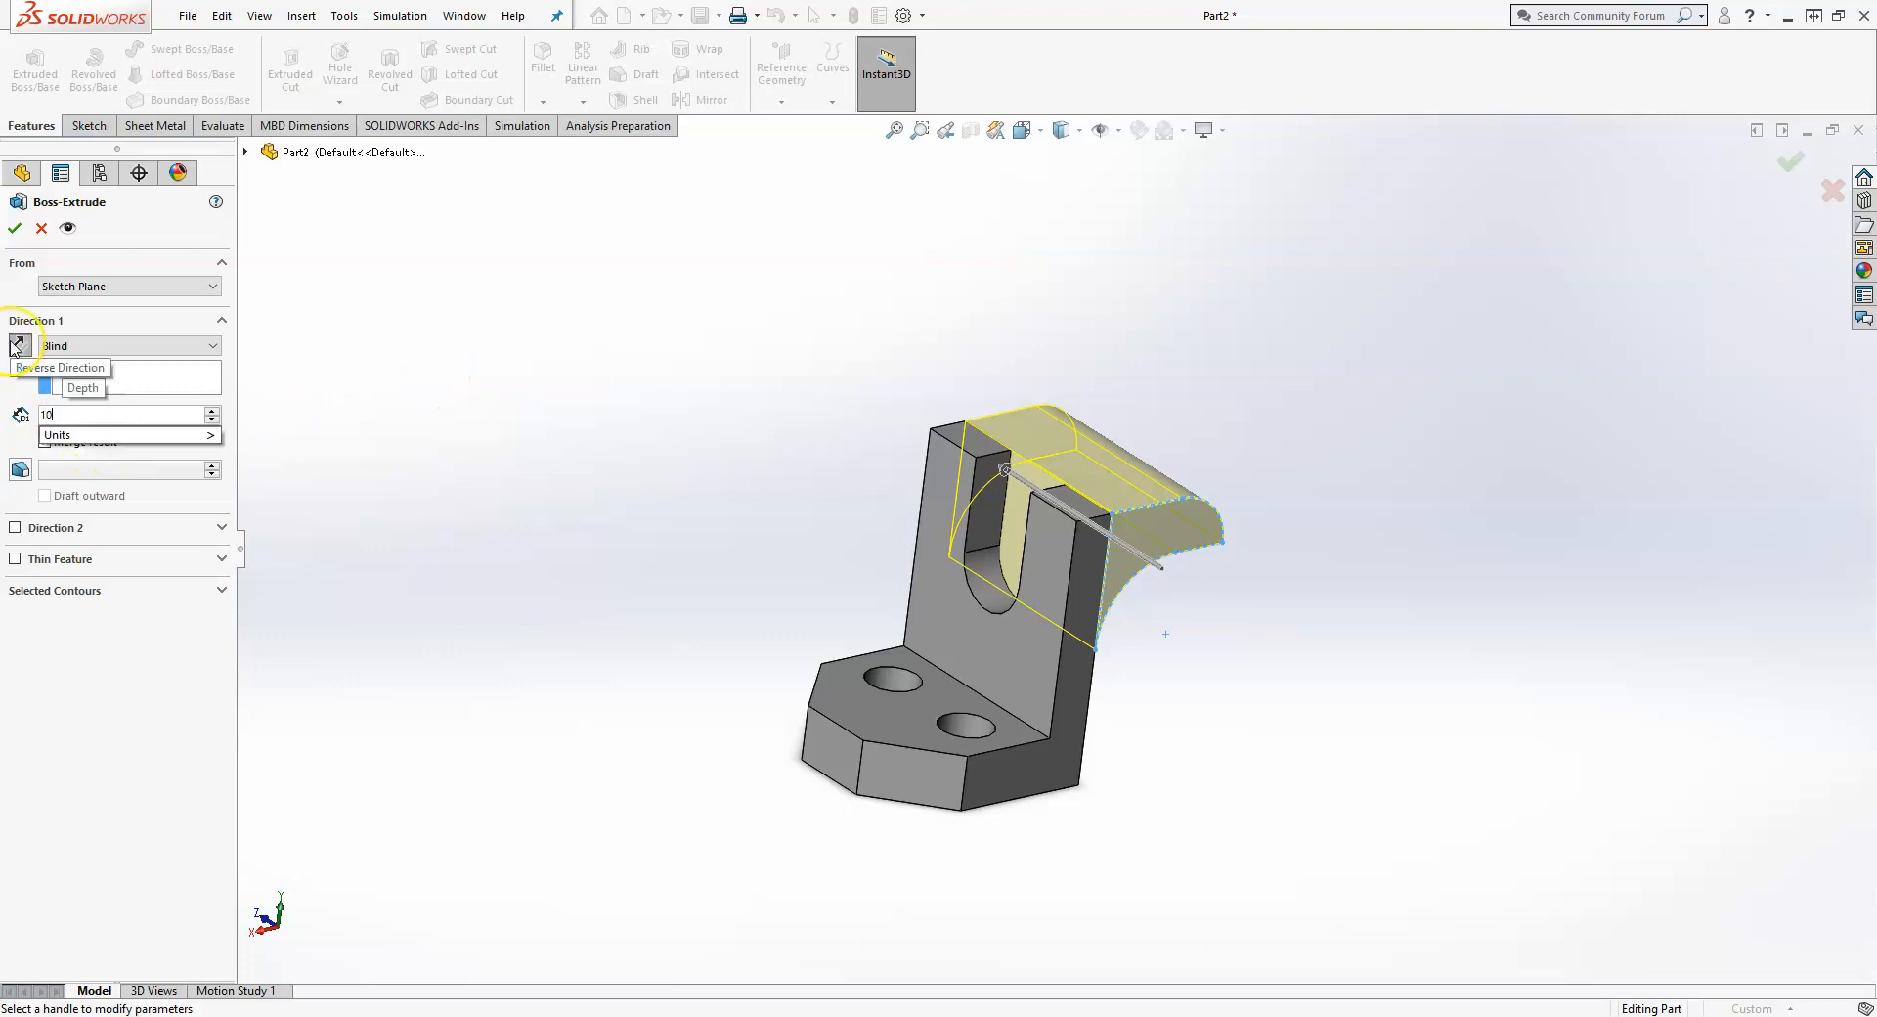
key("Return")
left_click(15, 228)
left_click(711, 417)
- Inspect the projection from the other side and show the whole part in isometric view
middle_click_drag(662, 470, 926, 520)
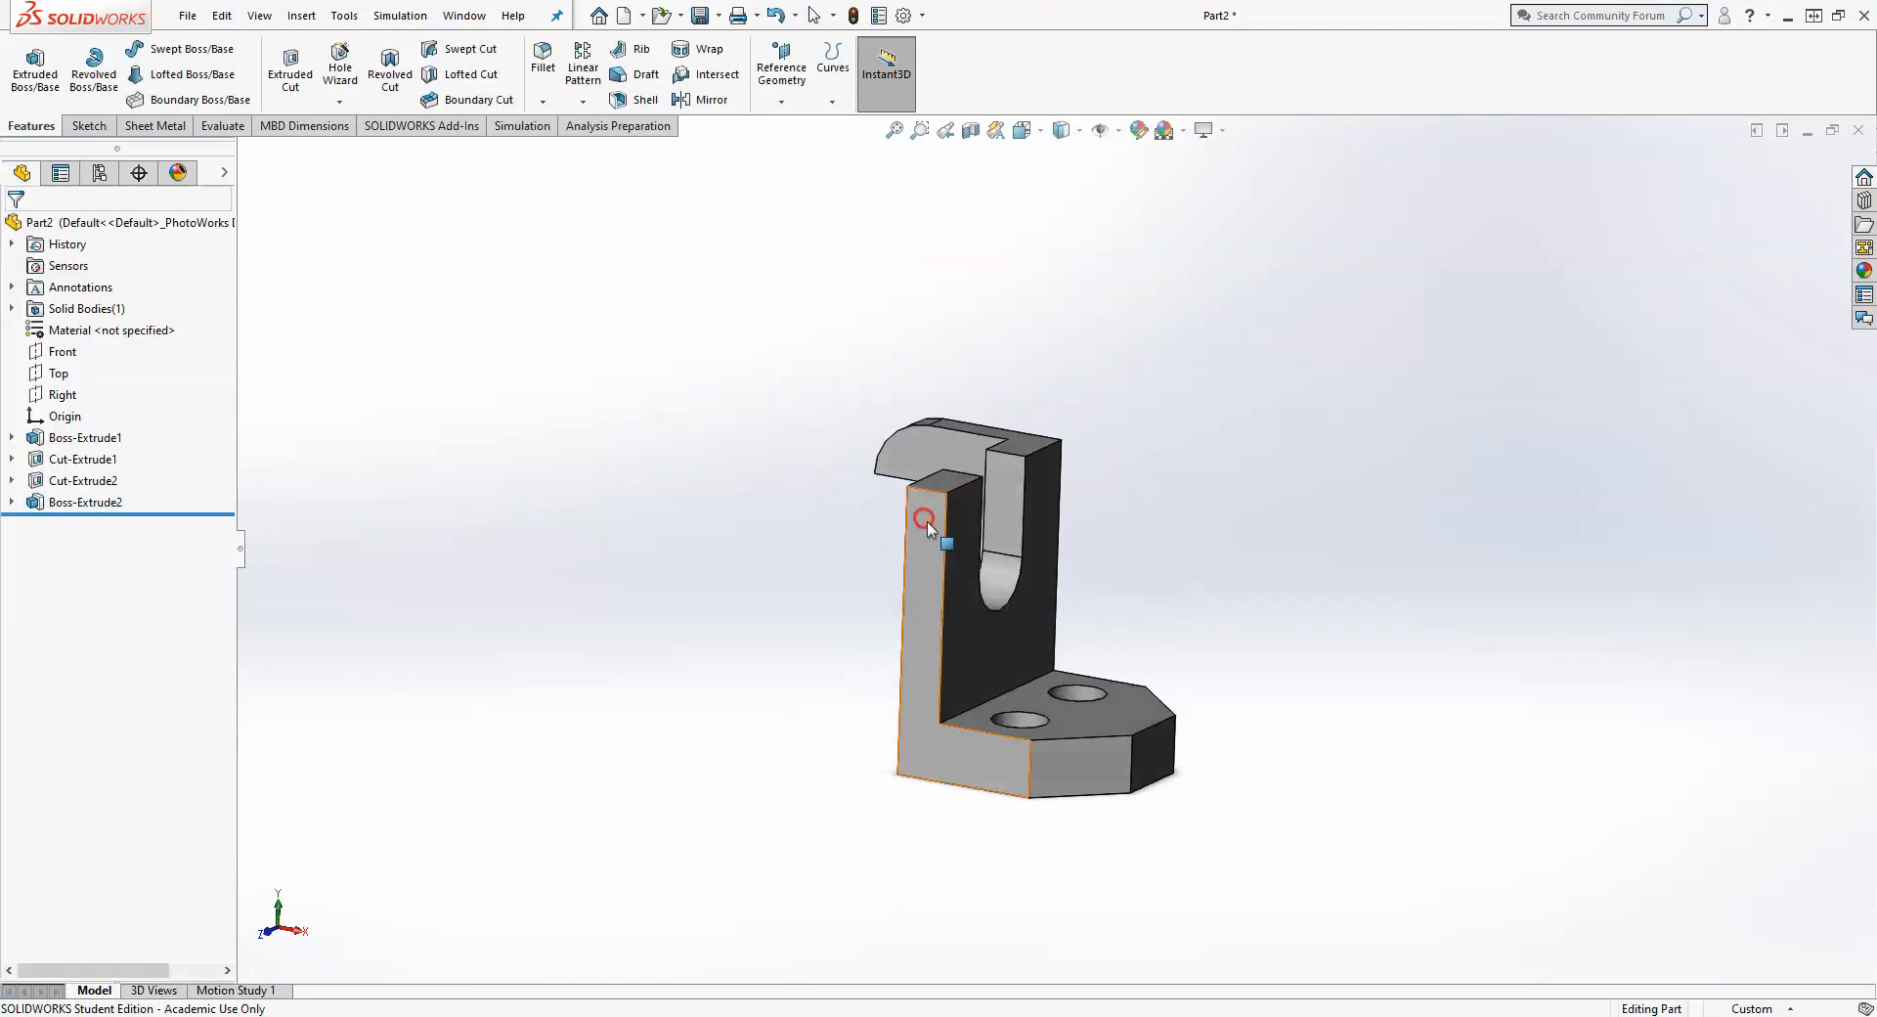
key("space")
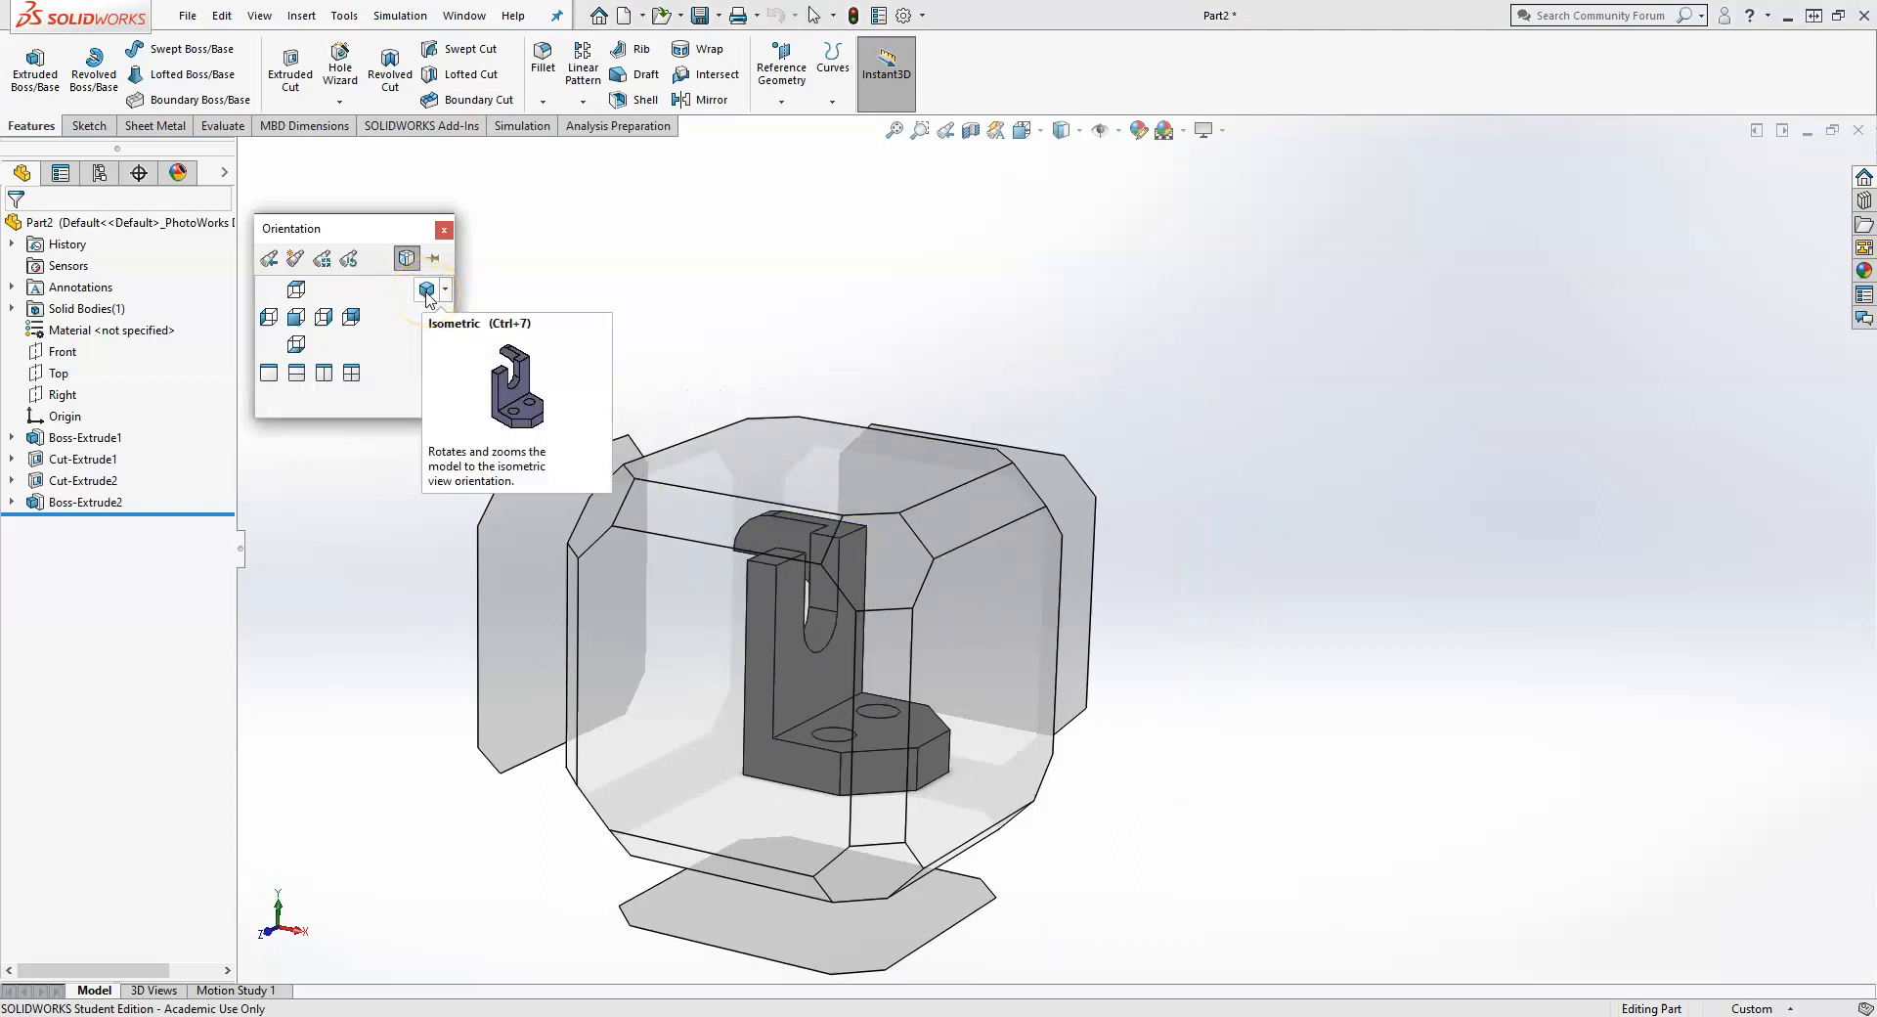
left_click(427, 290)
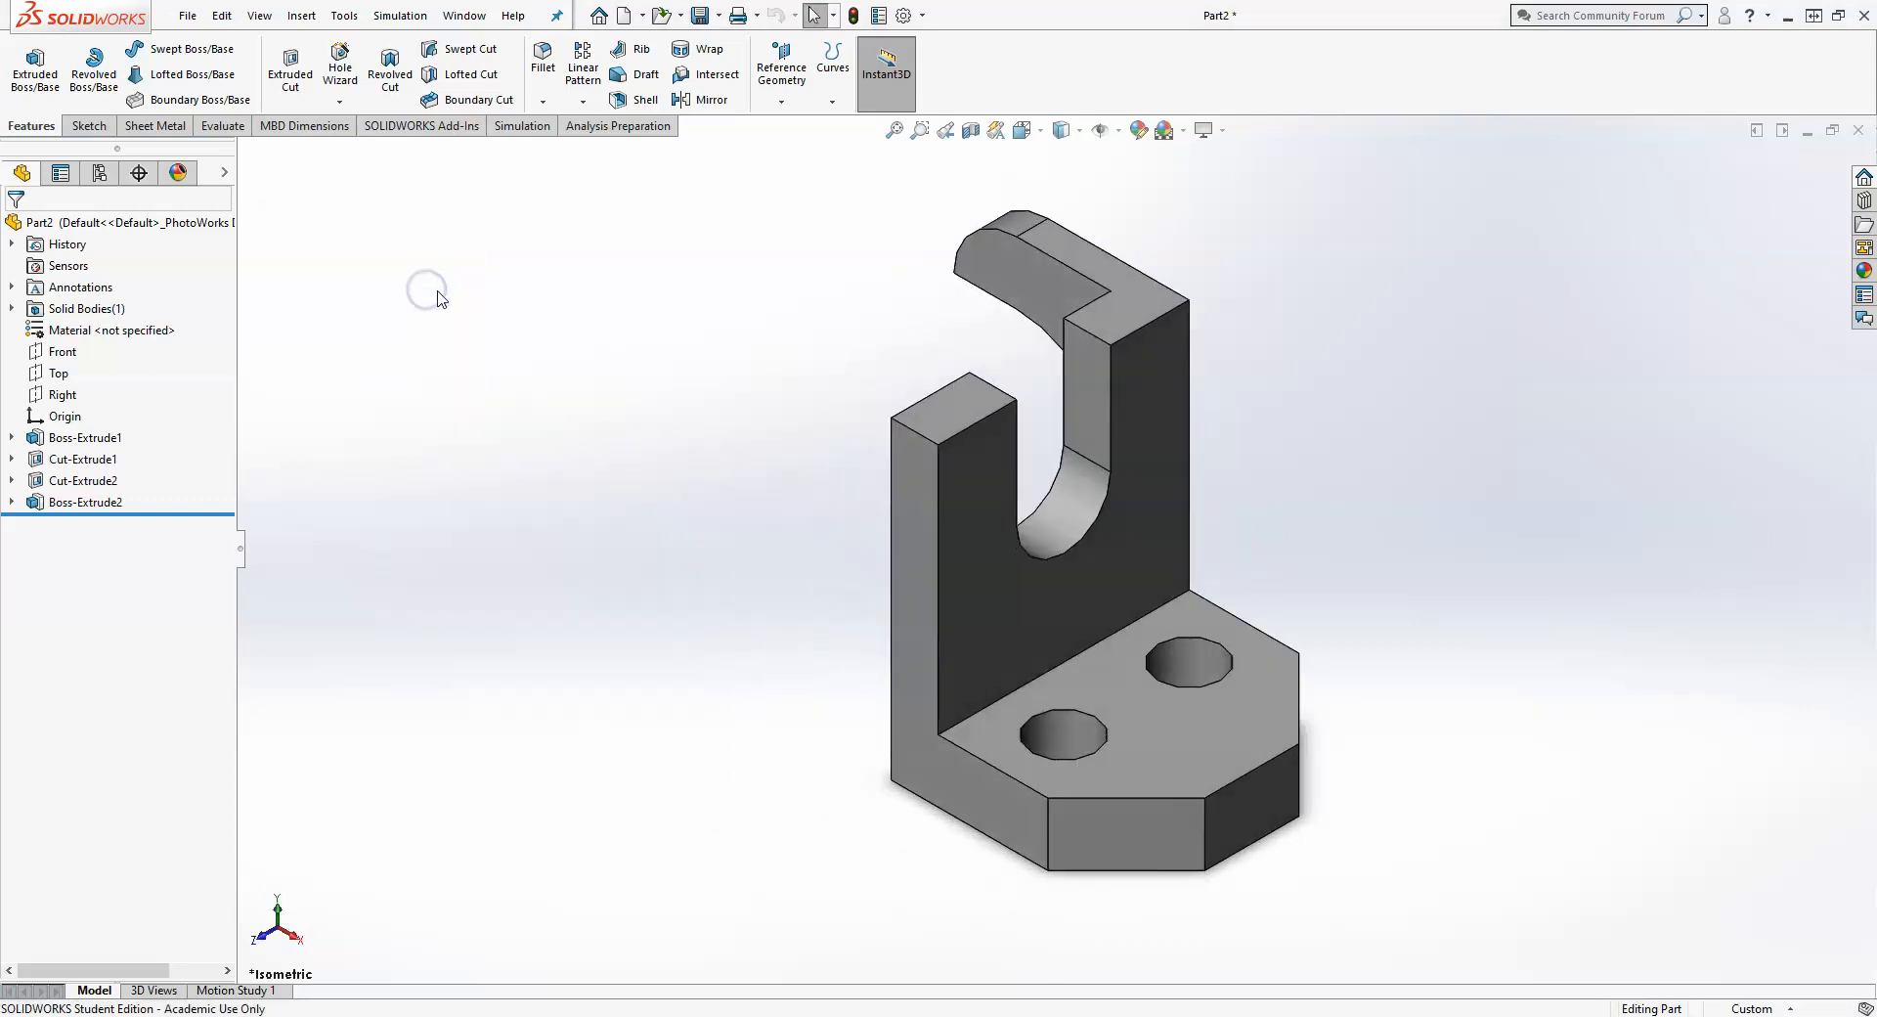